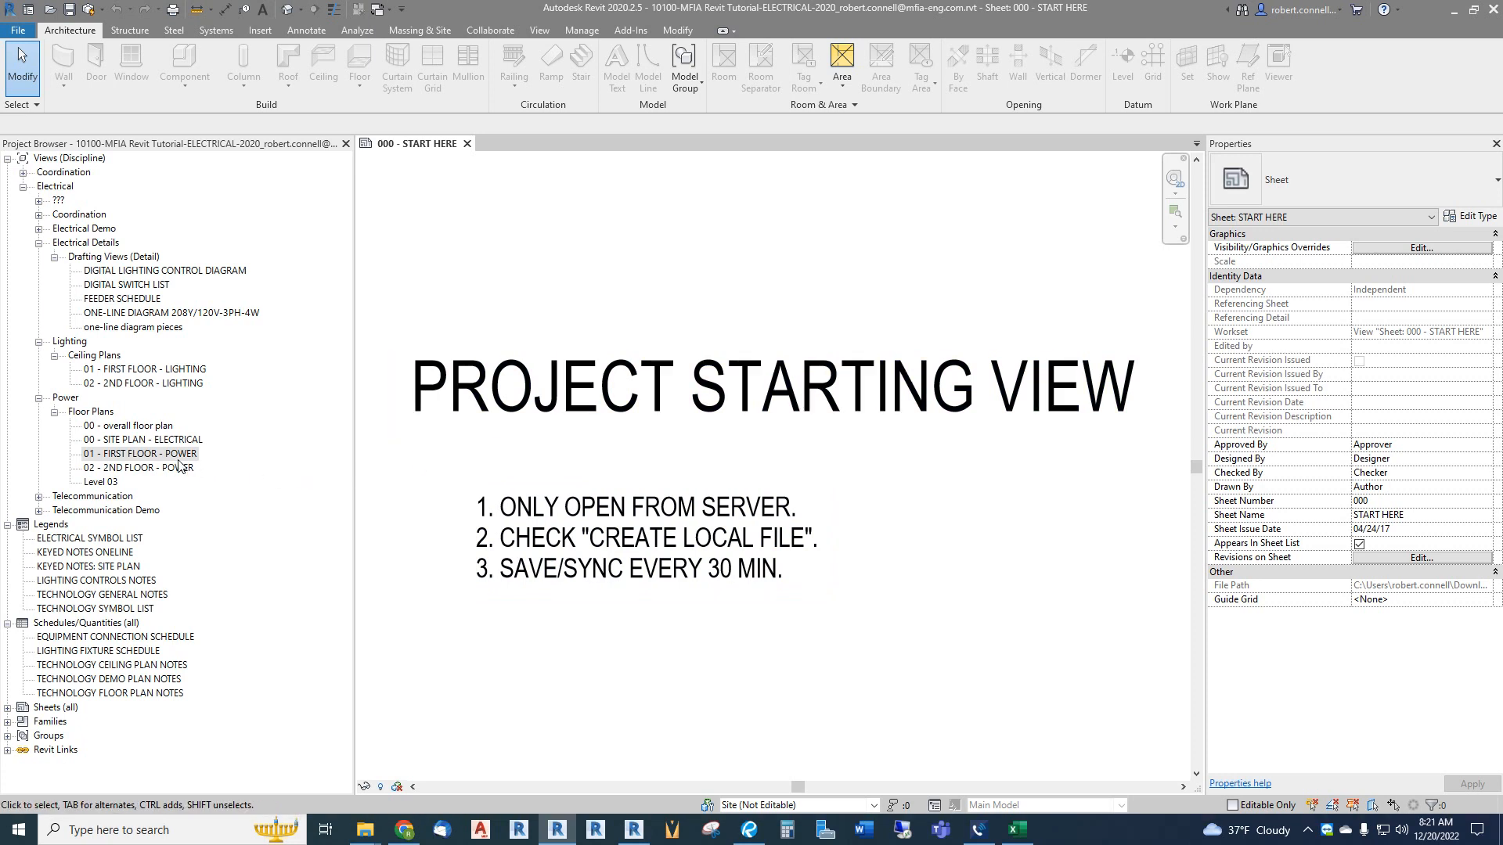
Step: Open the 01 - FIRST FLOOR - POWER floor plan and look over its rooms and power devices
{"action": "double_click", "coordinate": [150, 455]}
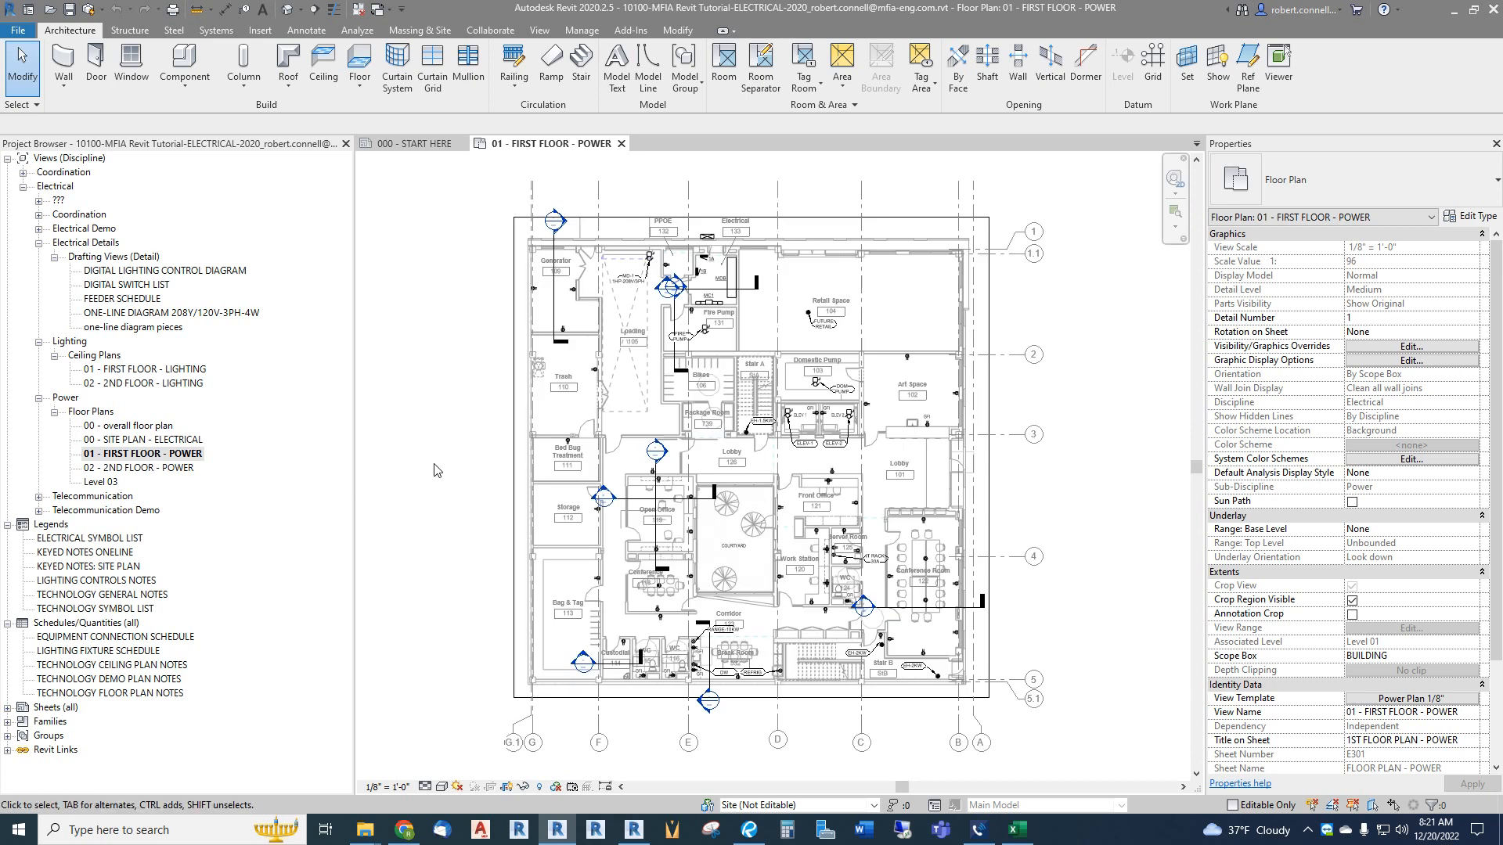
{"action": "scroll", "coordinate": [708, 275], "scroll_direction": "up", "scroll_amount": 2}
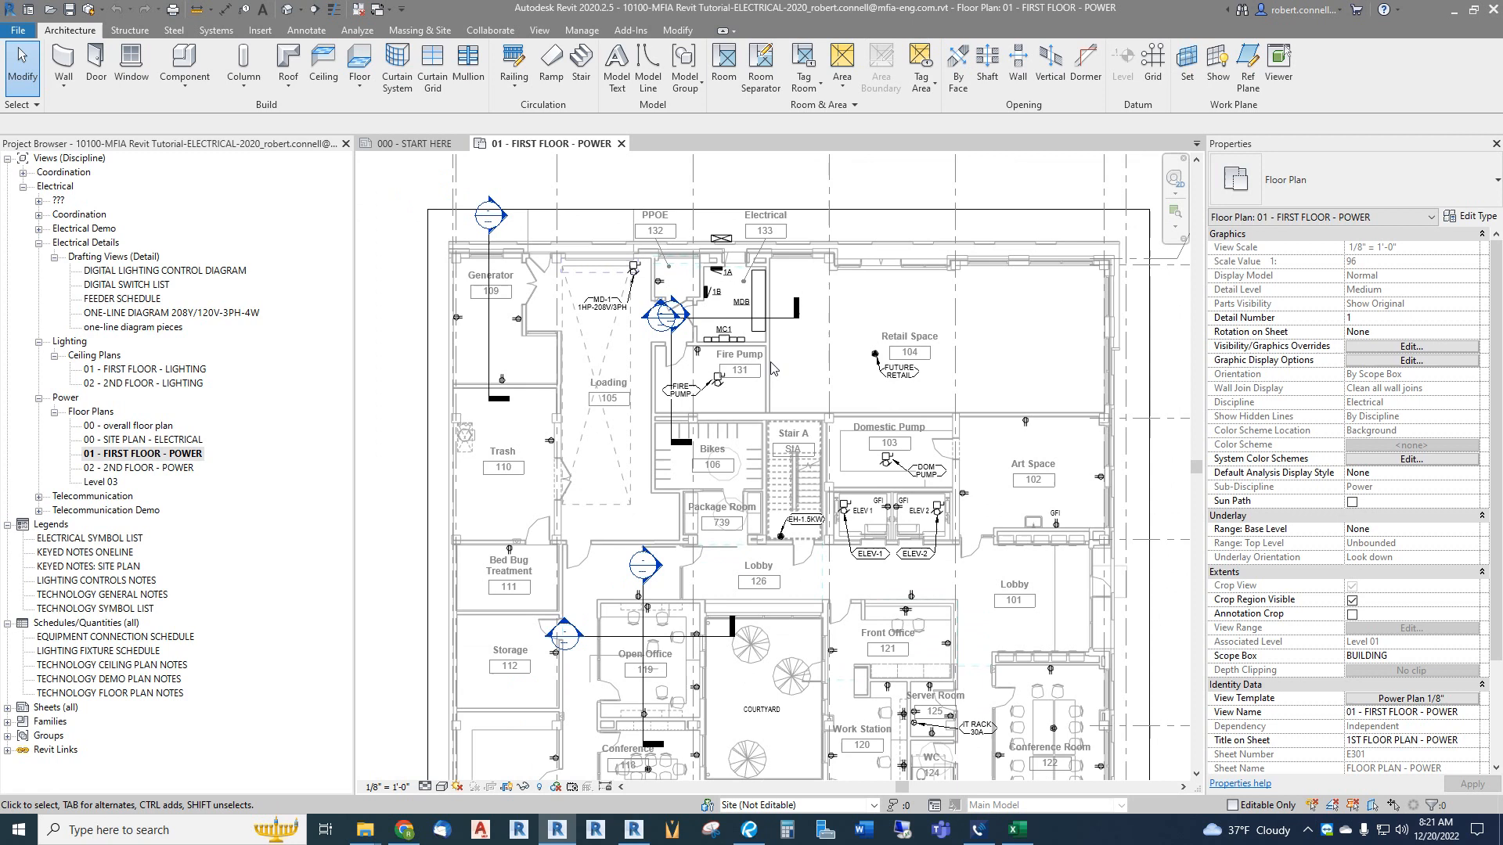
{"action": "scroll", "coordinate": [780, 368], "scroll_direction": "down", "scroll_amount": 2}
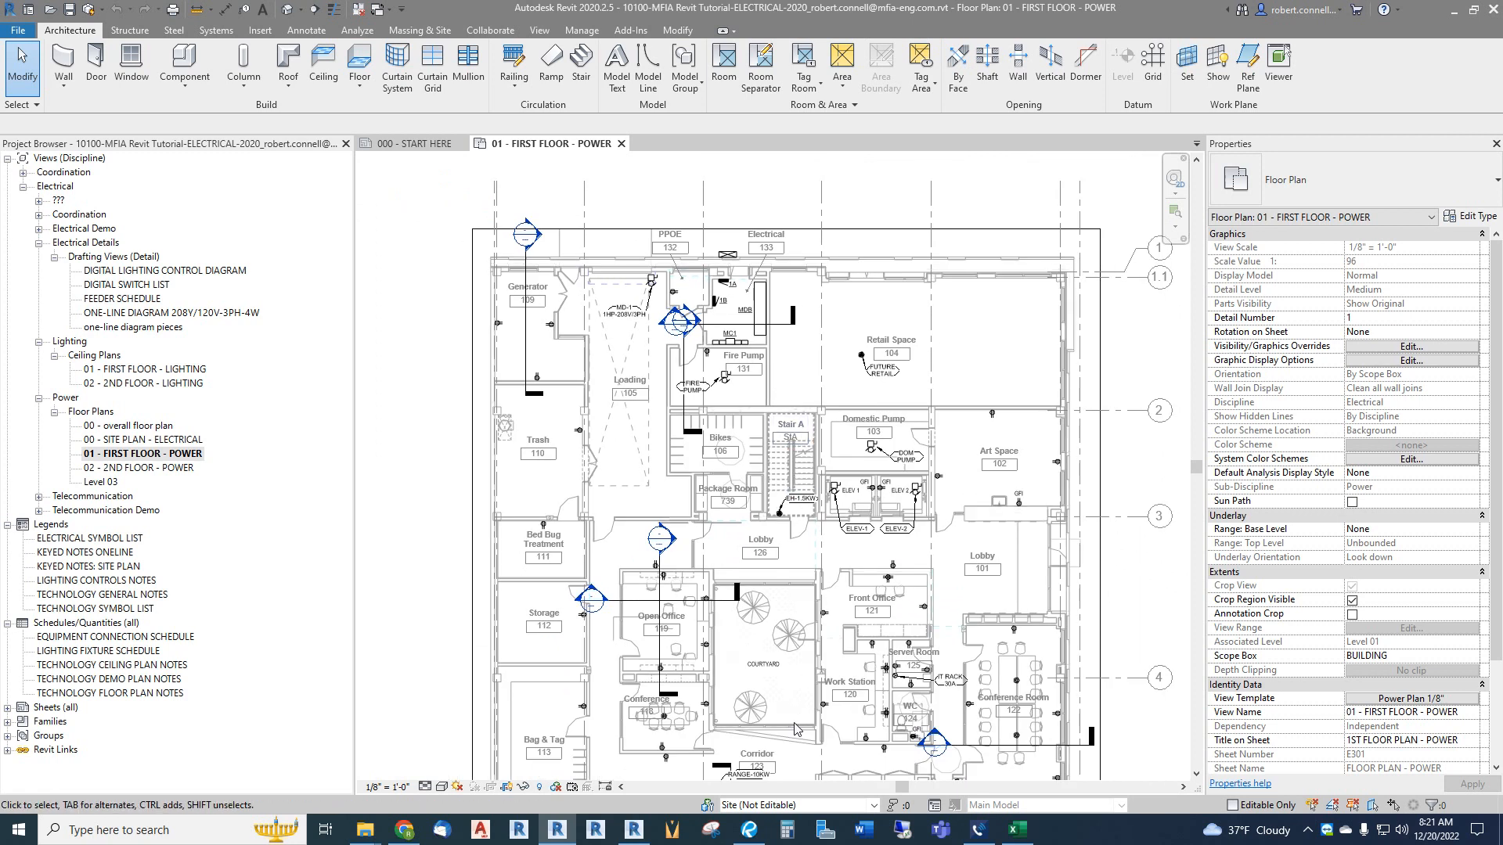
{"action": "scroll", "coordinate": [795, 724], "scroll_direction": "up", "scroll_amount": 2}
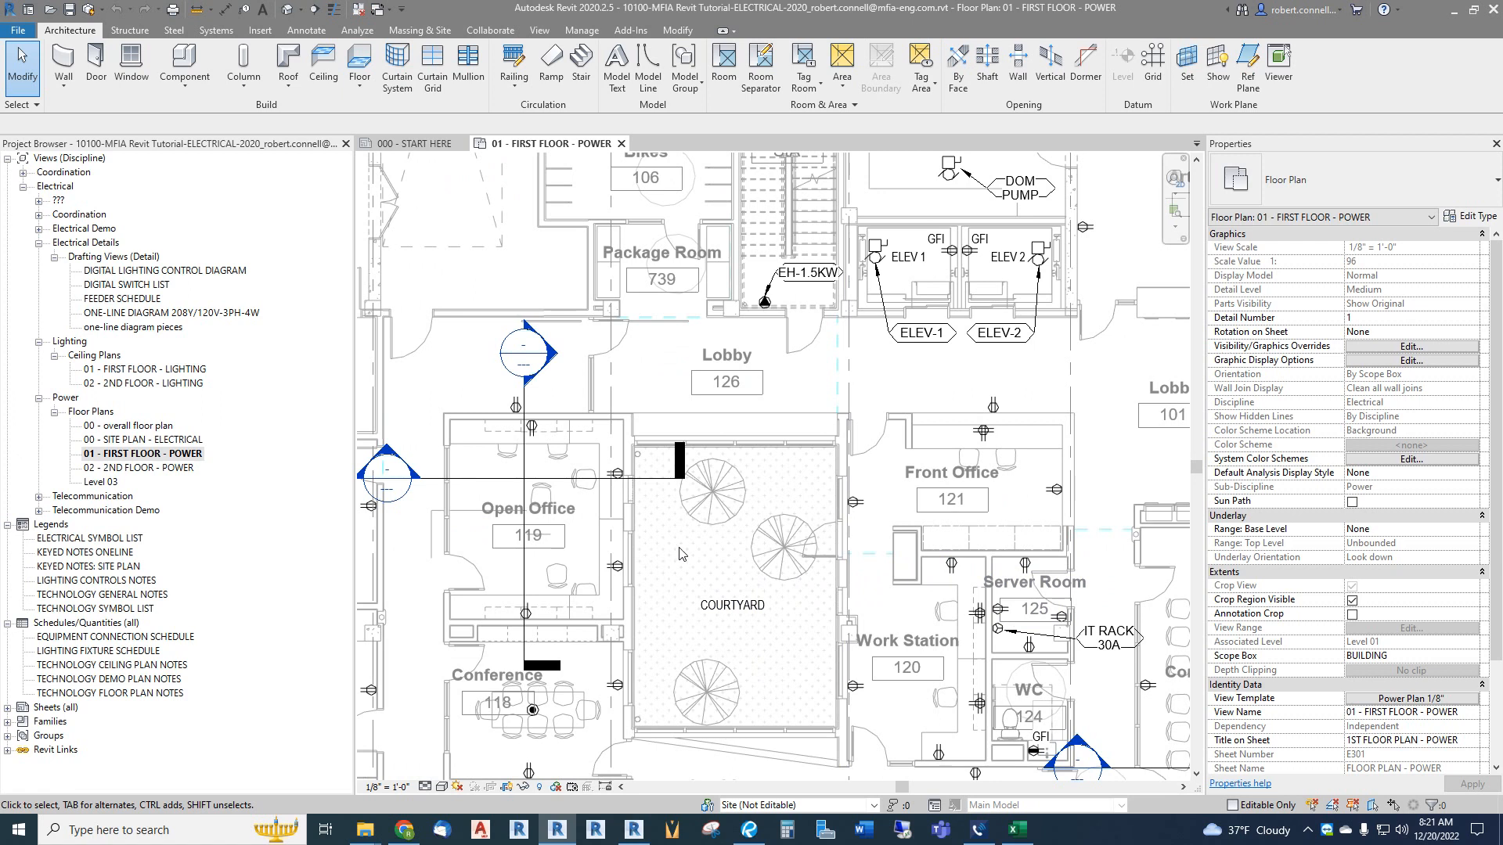
{"action": "scroll", "coordinate": [680, 554], "scroll_direction": "down", "scroll_amount": 3}
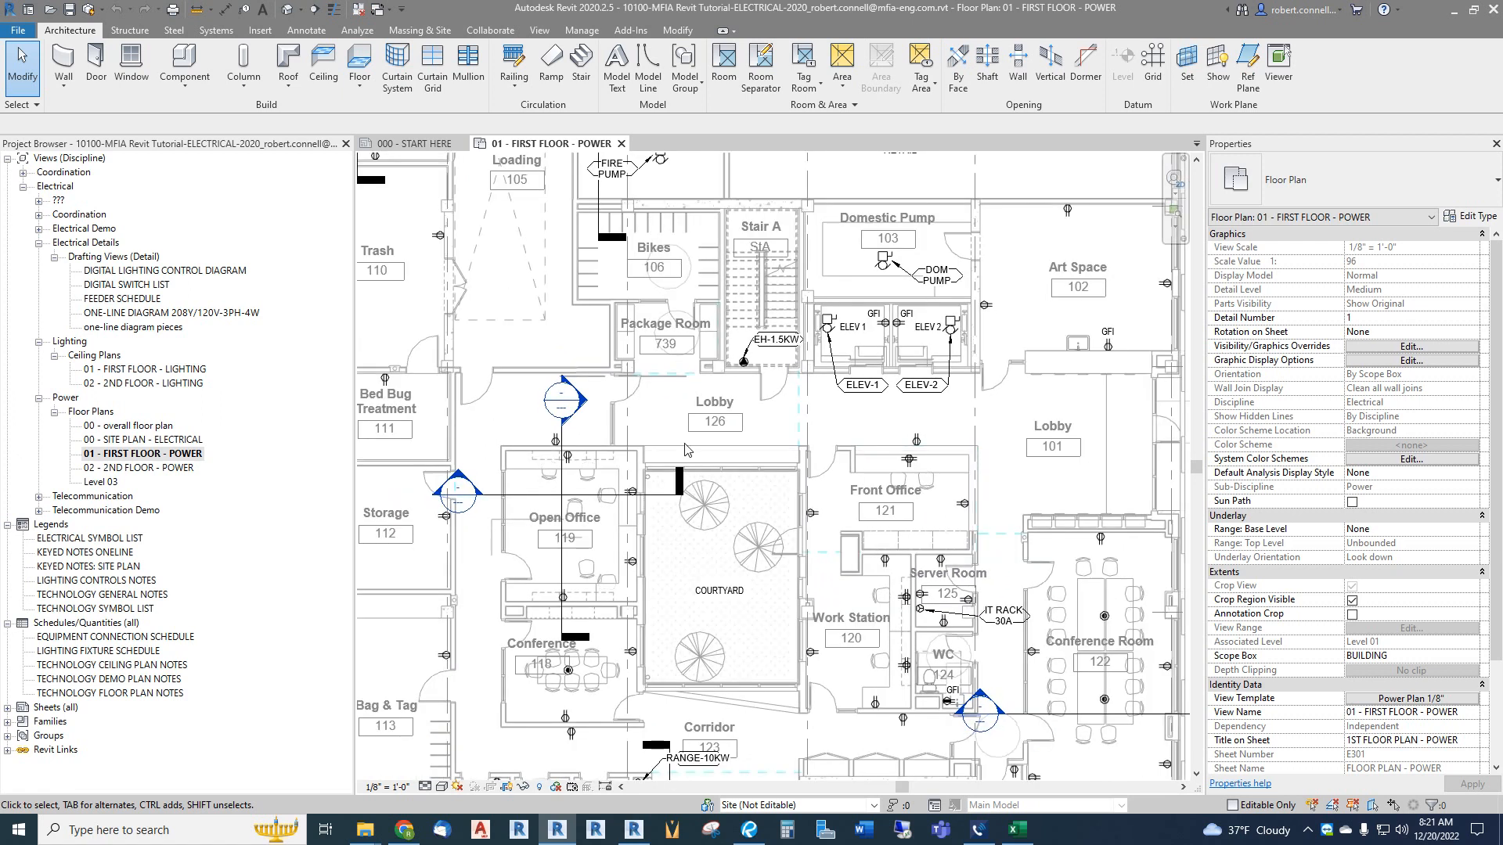
{"action": "scroll", "coordinate": [660, 425], "scroll_direction": "up", "scroll_amount": 1}
{"action": "scroll", "coordinate": [660, 425], "scroll_direction": "down", "scroll_amount": 2}
{"action": "scroll", "coordinate": [624, 350], "scroll_direction": "down", "scroll_amount": 2}
{"action": "scroll", "coordinate": [591, 296], "scroll_direction": "up", "scroll_amount": 2}
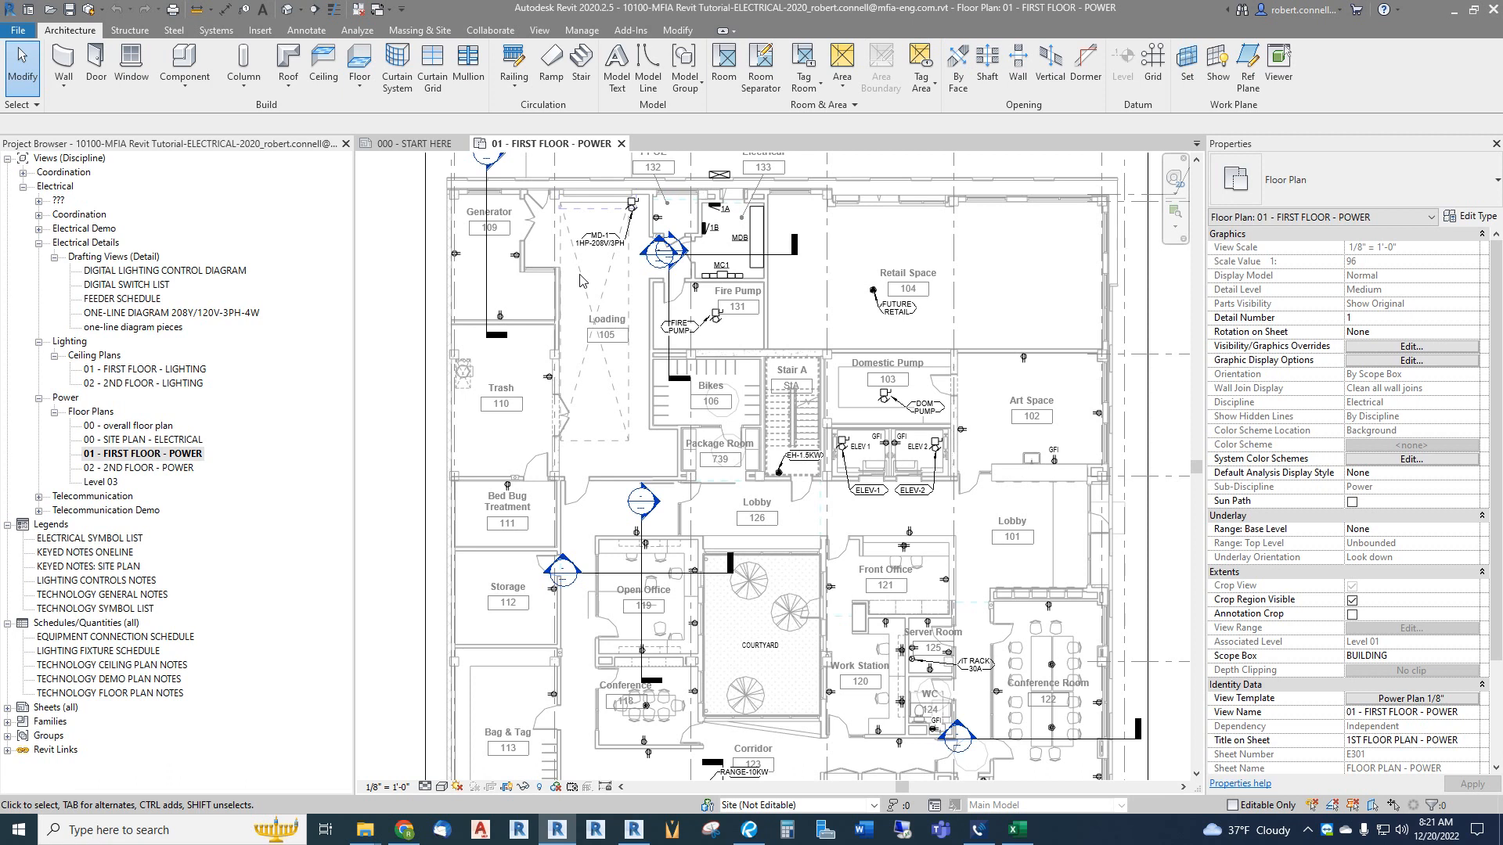
Step: Examine the receptacles and electrical equipment in and around the PPOE 132 and Electrical 133 rooms
{"action": "scroll", "coordinate": [580, 275], "scroll_direction": "up", "scroll_amount": 3}
{"action": "scroll", "coordinate": [582, 356], "scroll_direction": "down", "scroll_amount": 3}
{"action": "scroll", "coordinate": [598, 203], "scroll_direction": "up", "scroll_amount": 4}
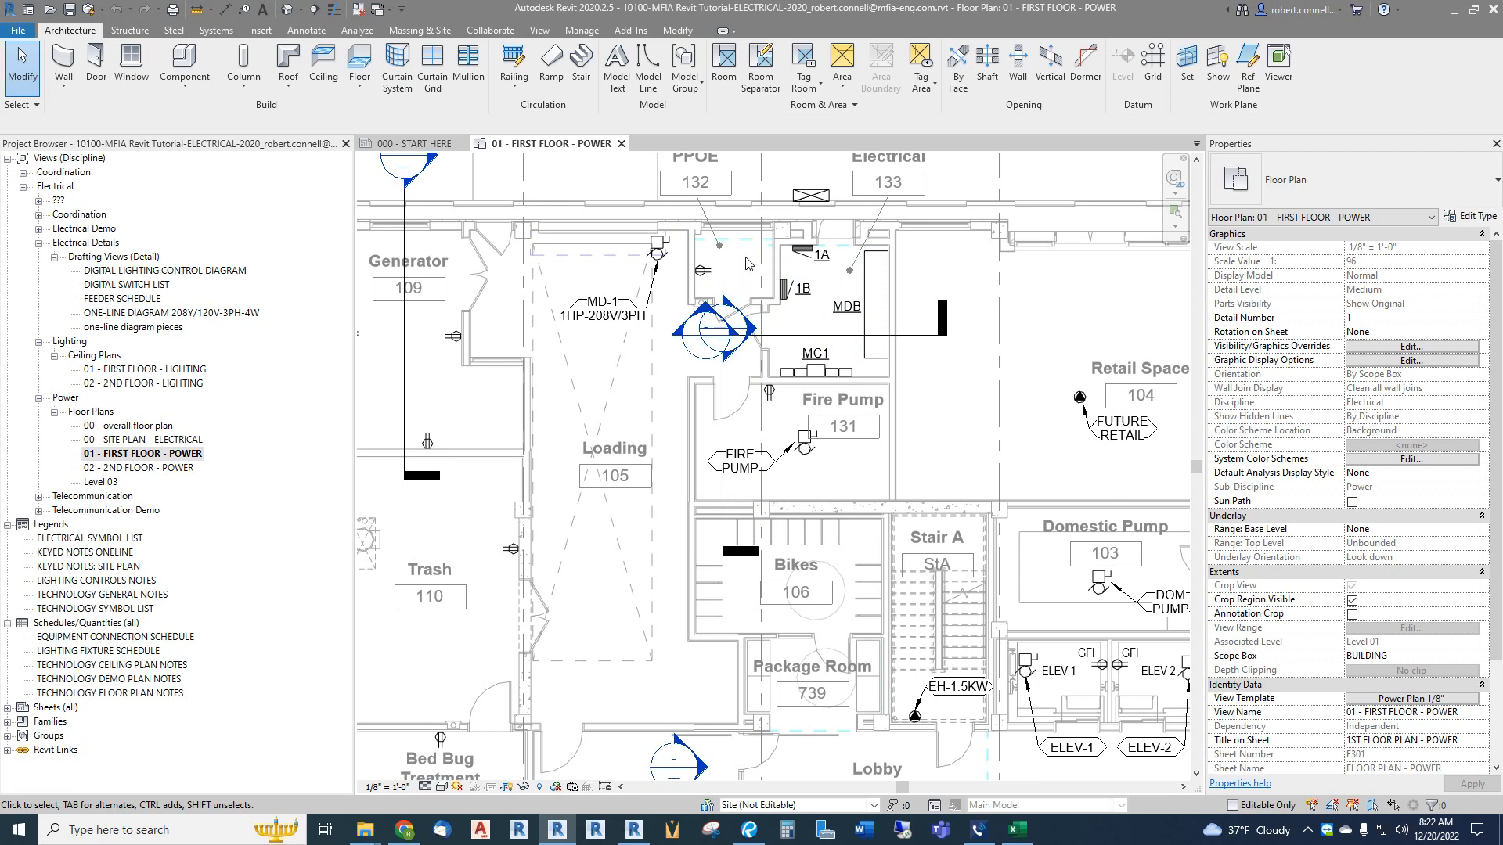
{"action": "scroll", "coordinate": [730, 283], "scroll_direction": "down", "scroll_amount": 1}
{"action": "scroll", "coordinate": [763, 214], "scroll_direction": "up", "scroll_amount": 2}
{"action": "scroll", "coordinate": [764, 213], "scroll_direction": "up", "scroll_amount": 1}
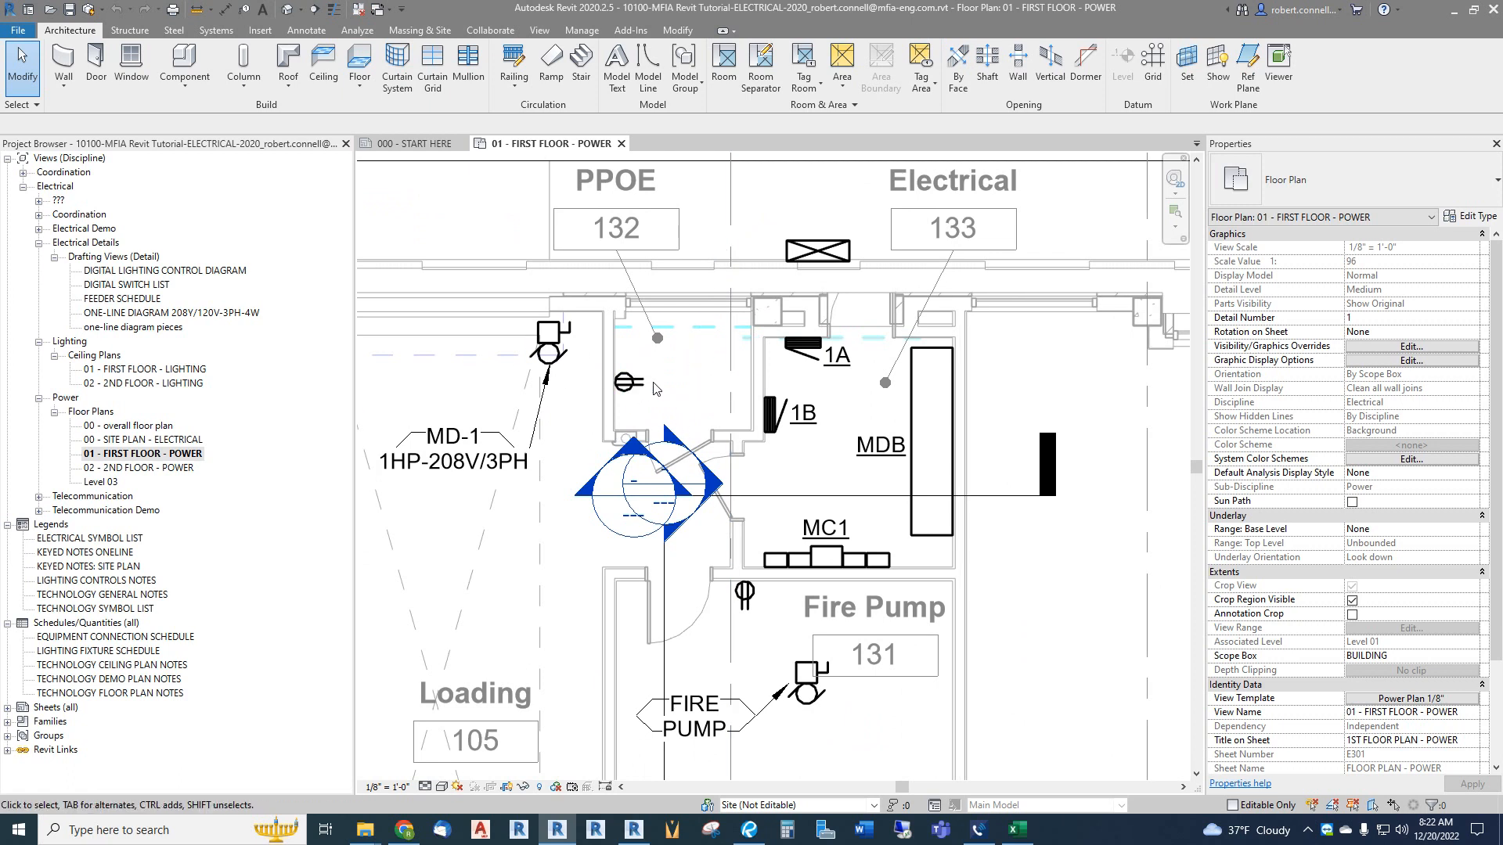
{"action": "scroll", "coordinate": [666, 359], "scroll_direction": "down", "scroll_amount": 1}
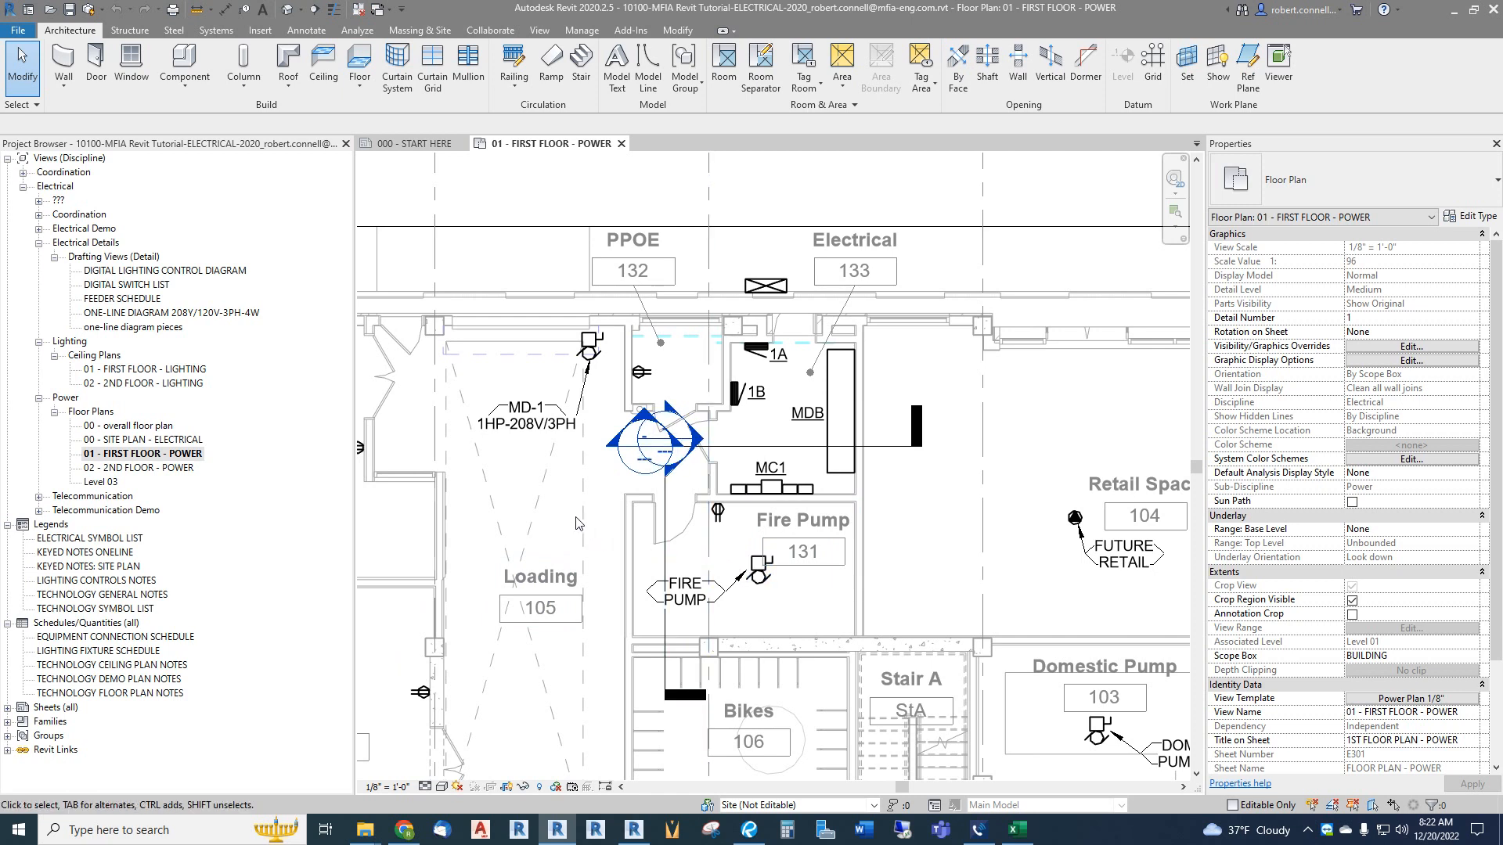
{"action": "scroll", "coordinate": [693, 356], "scroll_direction": "up", "scroll_amount": 2}
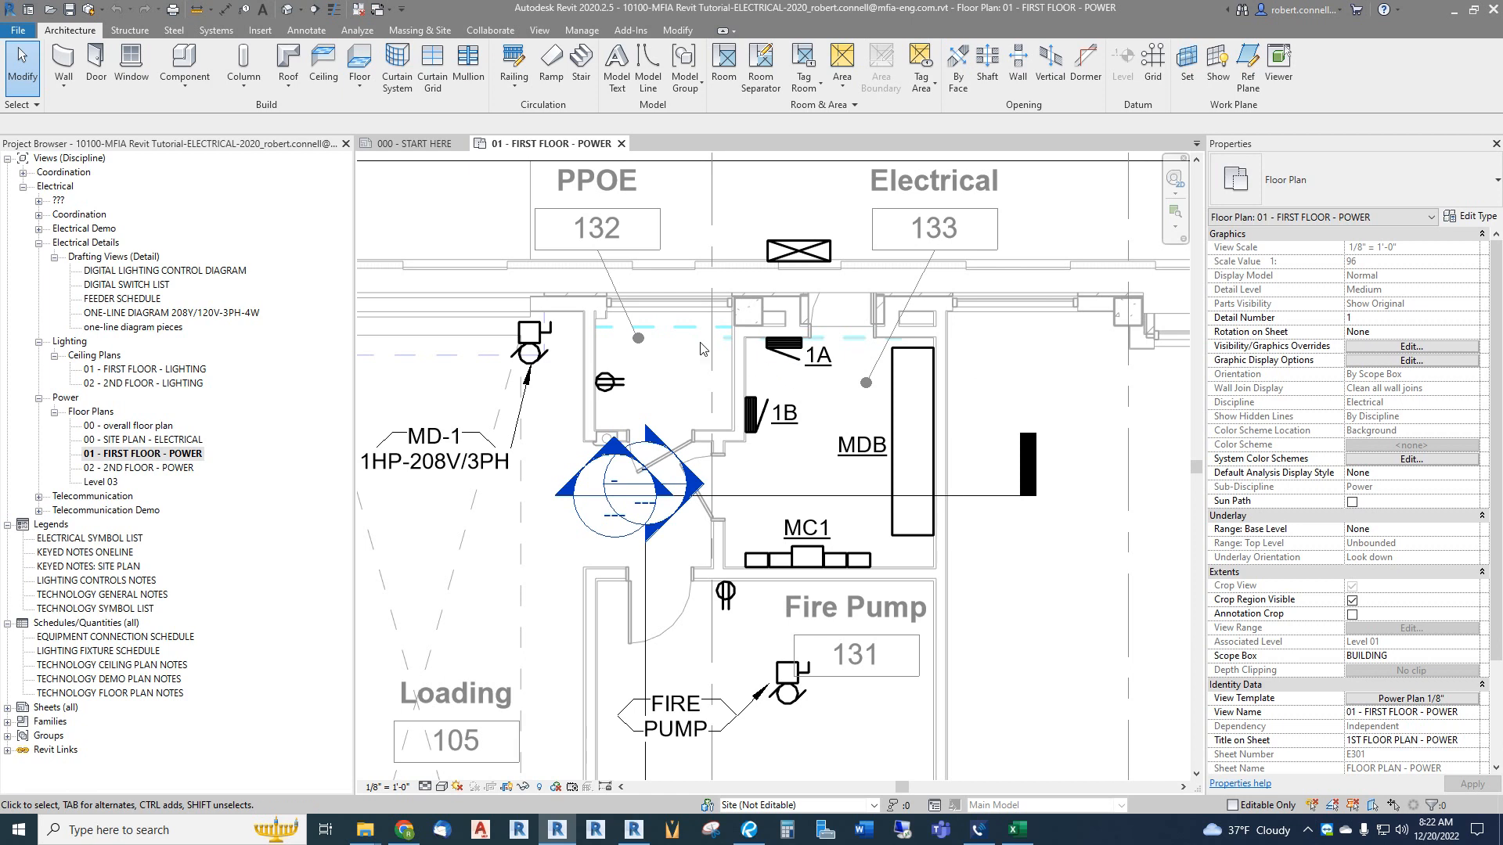
{"action": "scroll", "coordinate": [716, 368], "scroll_direction": "down", "scroll_amount": 2}
{"action": "scroll", "coordinate": [716, 368], "scroll_direction": "up", "scroll_amount": 2}
{"action": "scroll", "coordinate": [709, 360], "scroll_direction": "down", "scroll_amount": 2}
{"action": "scroll", "coordinate": [697, 348], "scroll_direction": "up", "scroll_amount": 2}
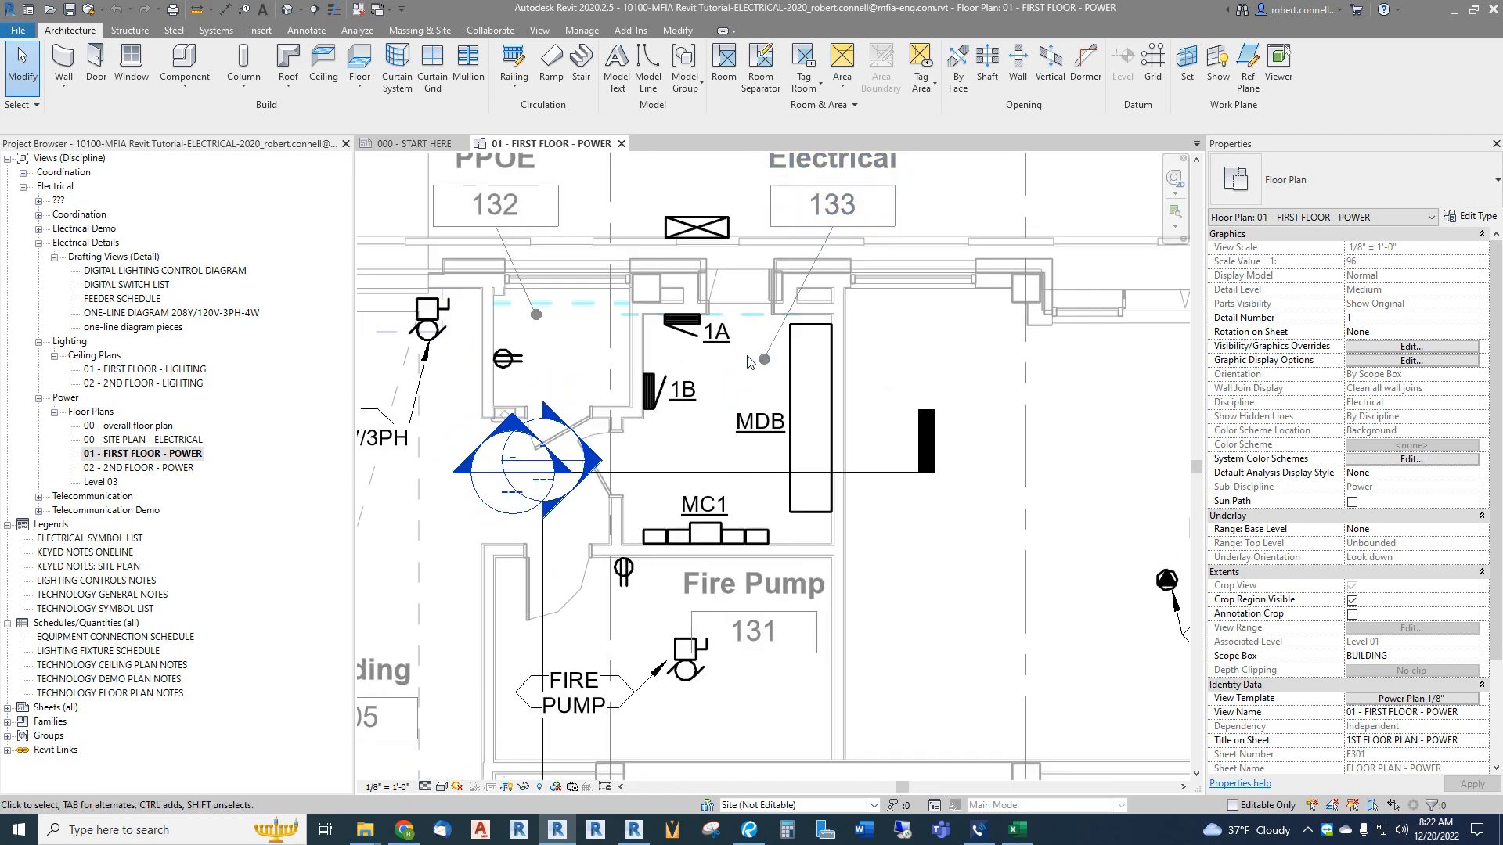
Step: Inspect the properties of panelboard 1A in the Electrical room, including its mains, panel name and distribution system
{"action": "left_click", "coordinate": [683, 327]}
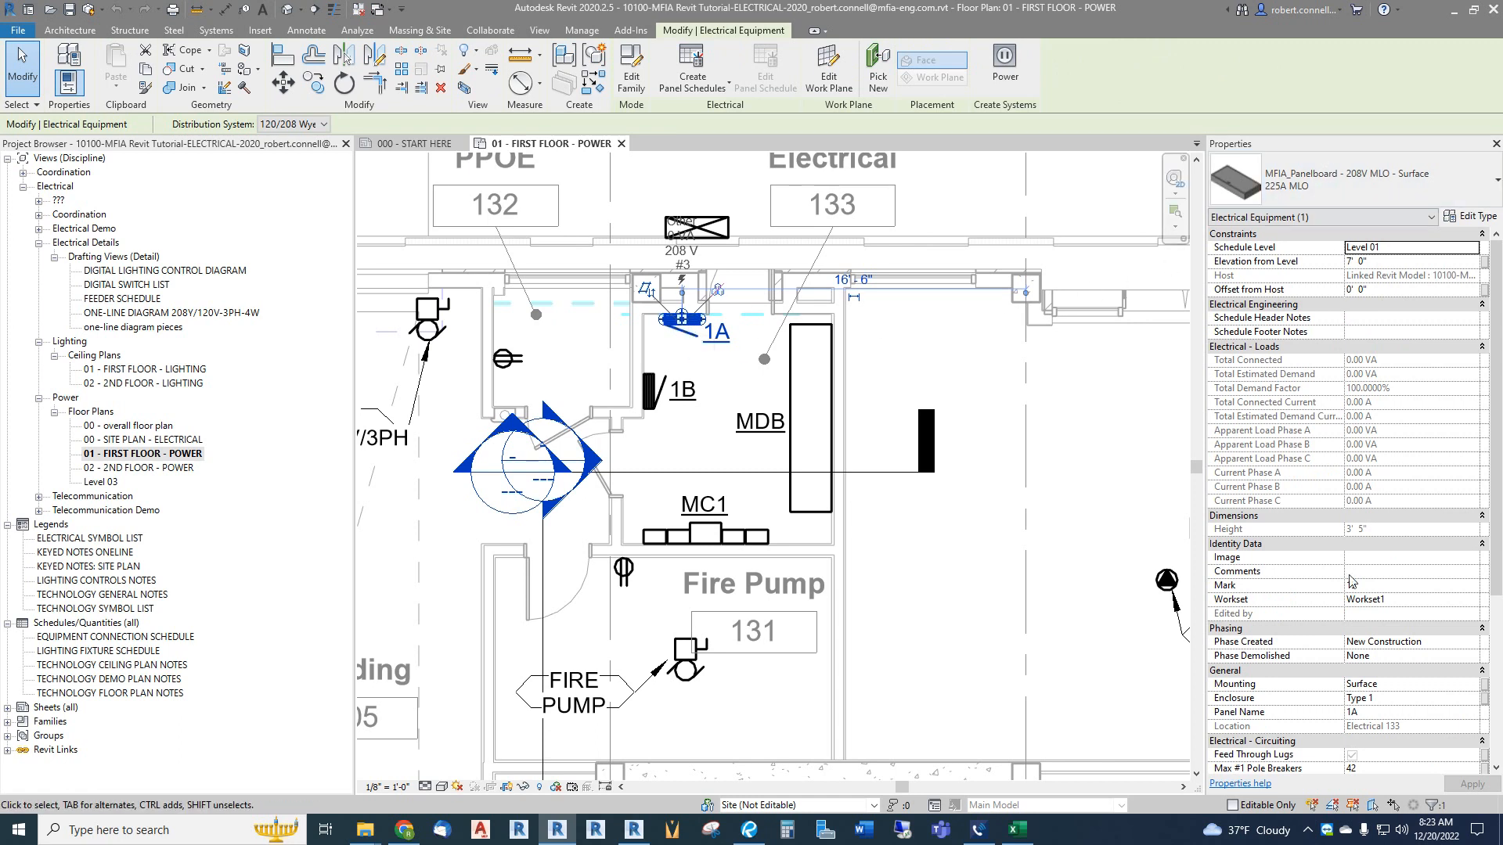
{"action": "scroll", "coordinate": [1357, 358], "scroll_direction": "down", "scroll_amount": 3}
{"action": "scroll", "coordinate": [1357, 358], "scroll_direction": "down", "scroll_amount": 3}
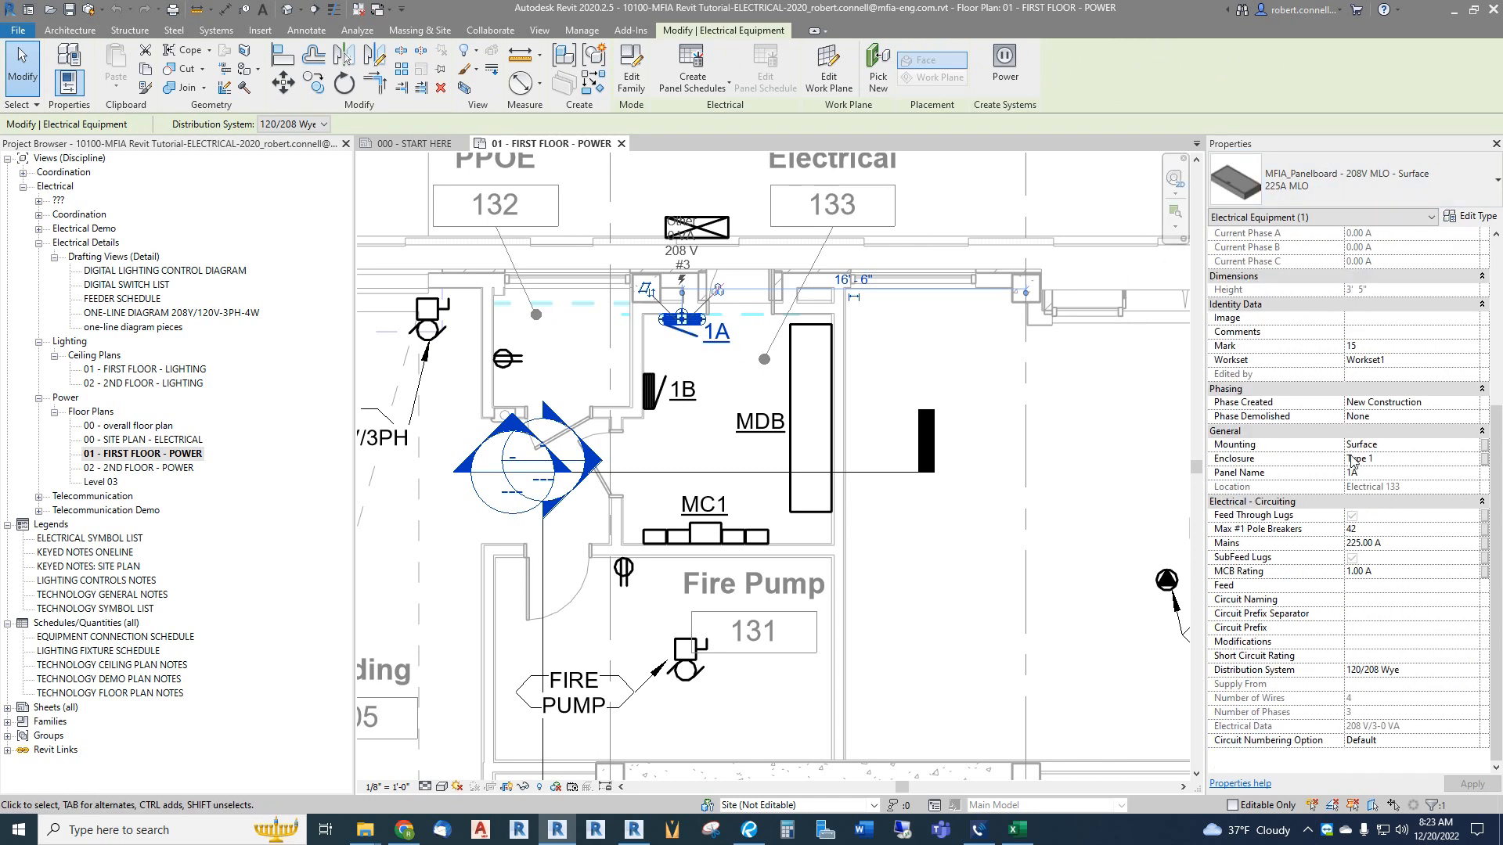
{"action": "scroll", "coordinate": [1362, 352], "scroll_direction": "up", "scroll_amount": 6}
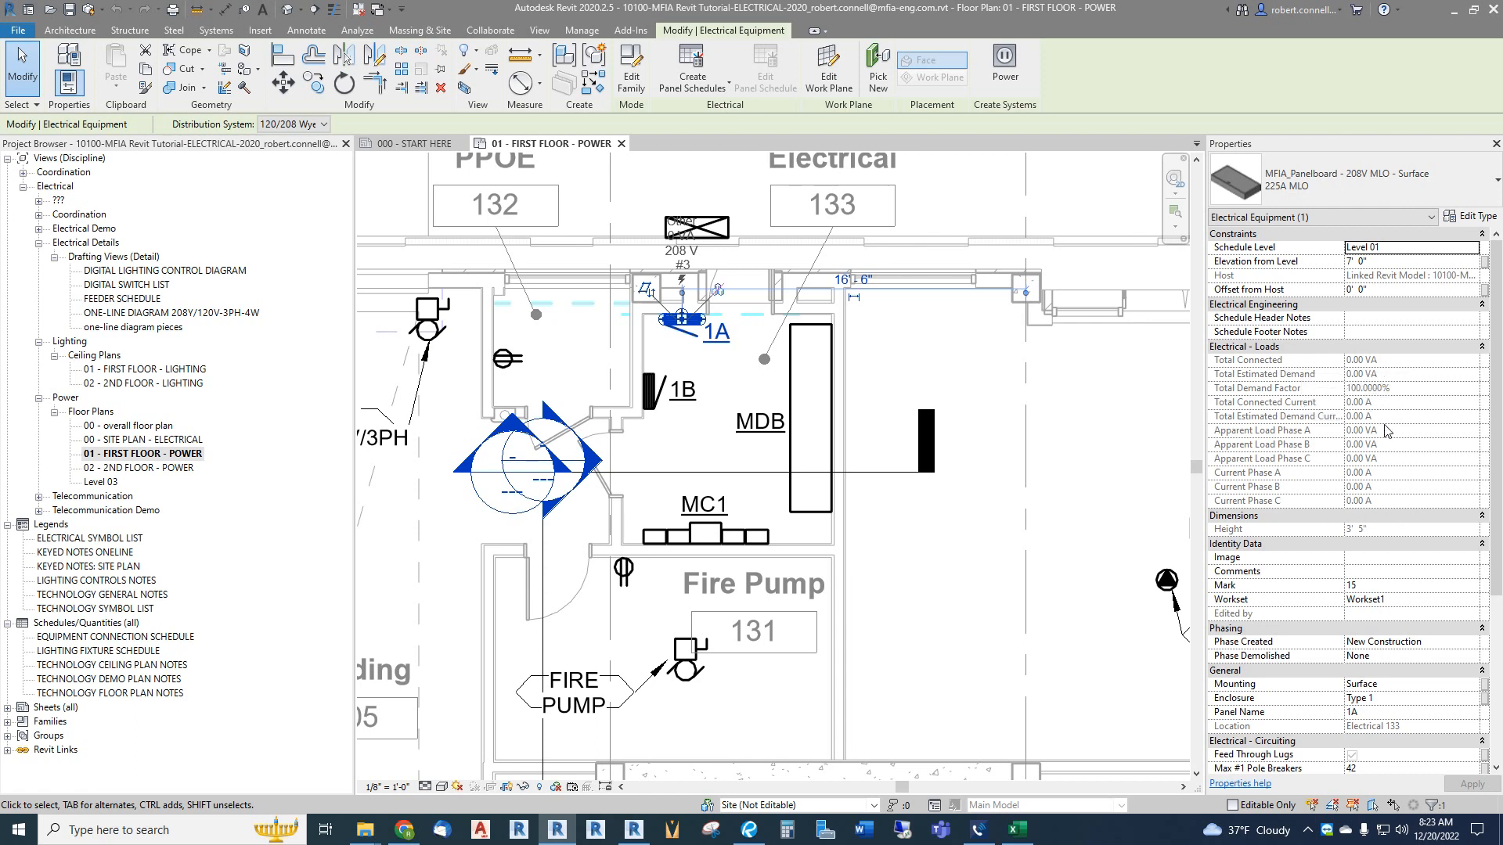
{"action": "scroll", "coordinate": [1337, 471], "scroll_direction": "down", "scroll_amount": 5}
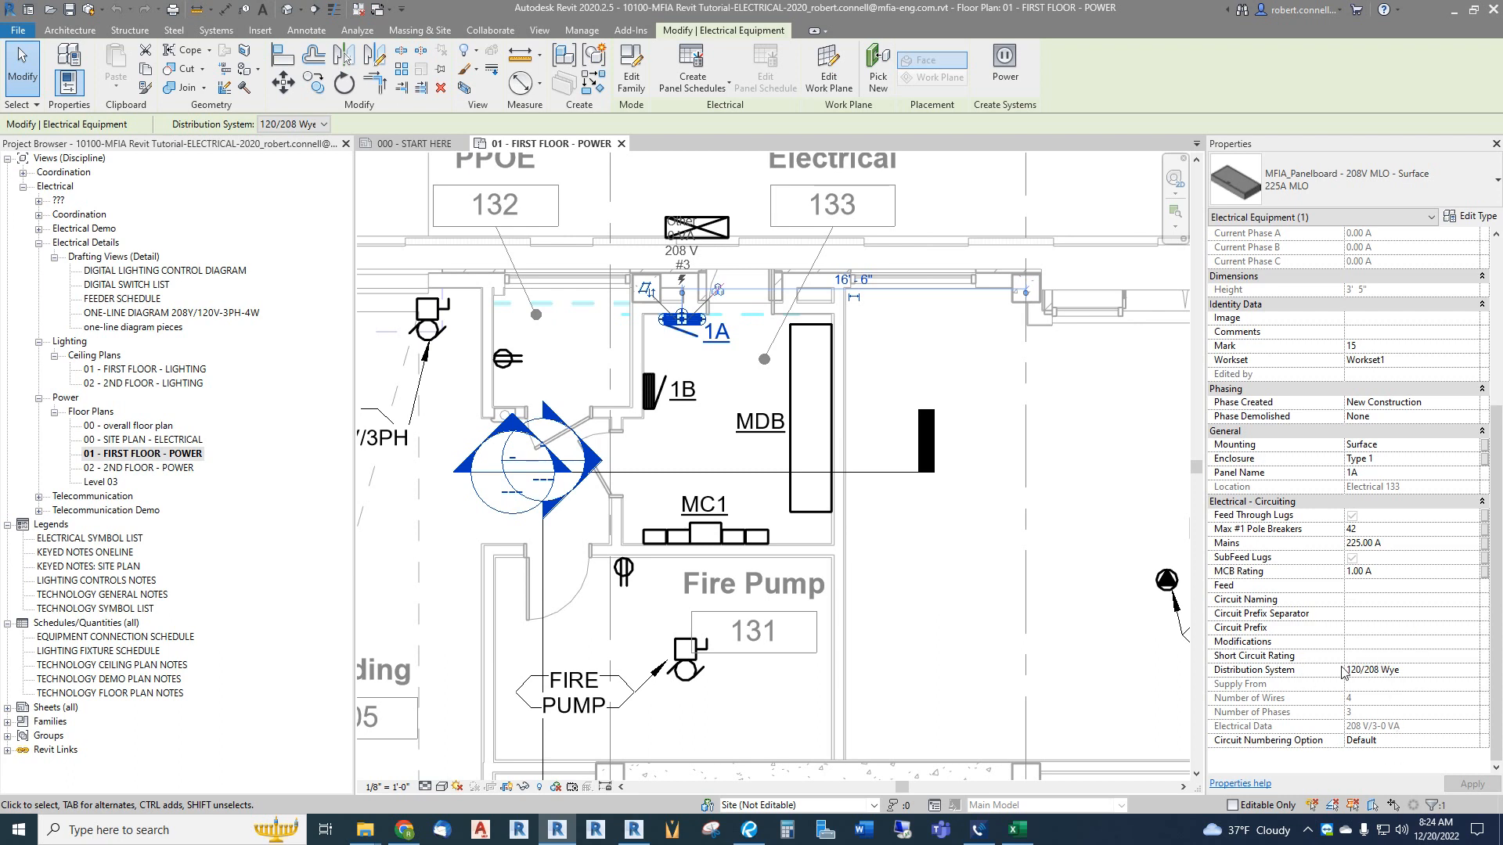
{"action": "scroll", "coordinate": [1341, 672], "scroll_direction": "up", "scroll_amount": 6}
Step: Inspect the circuiting properties of switchboard MDB and meter stack MC1 in the Electrical room
{"action": "left_click", "coordinate": [810, 438]}
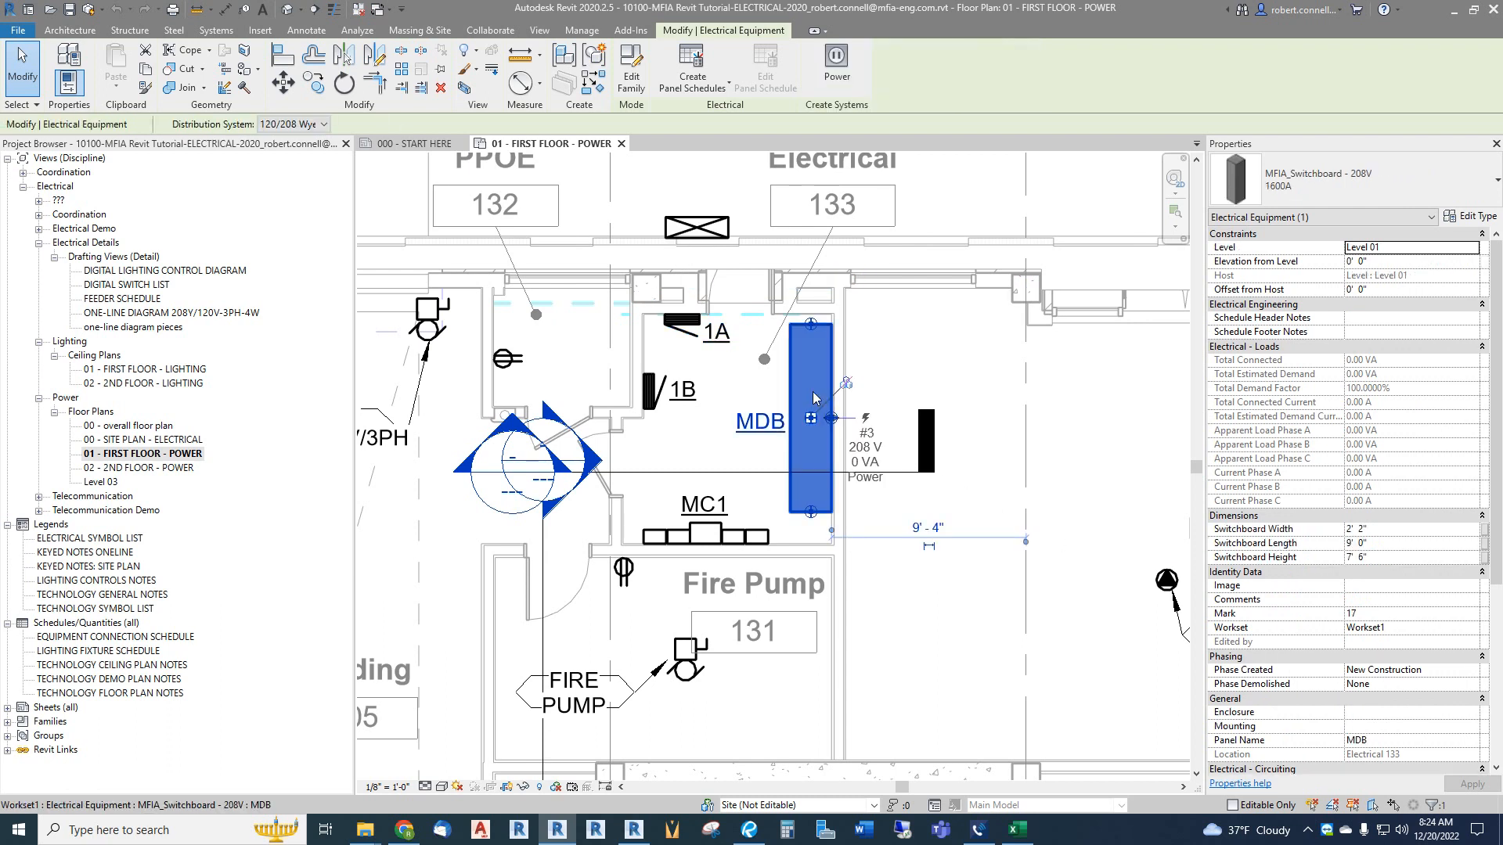
{"action": "scroll", "coordinate": [1362, 517], "scroll_direction": "down", "scroll_amount": 7}
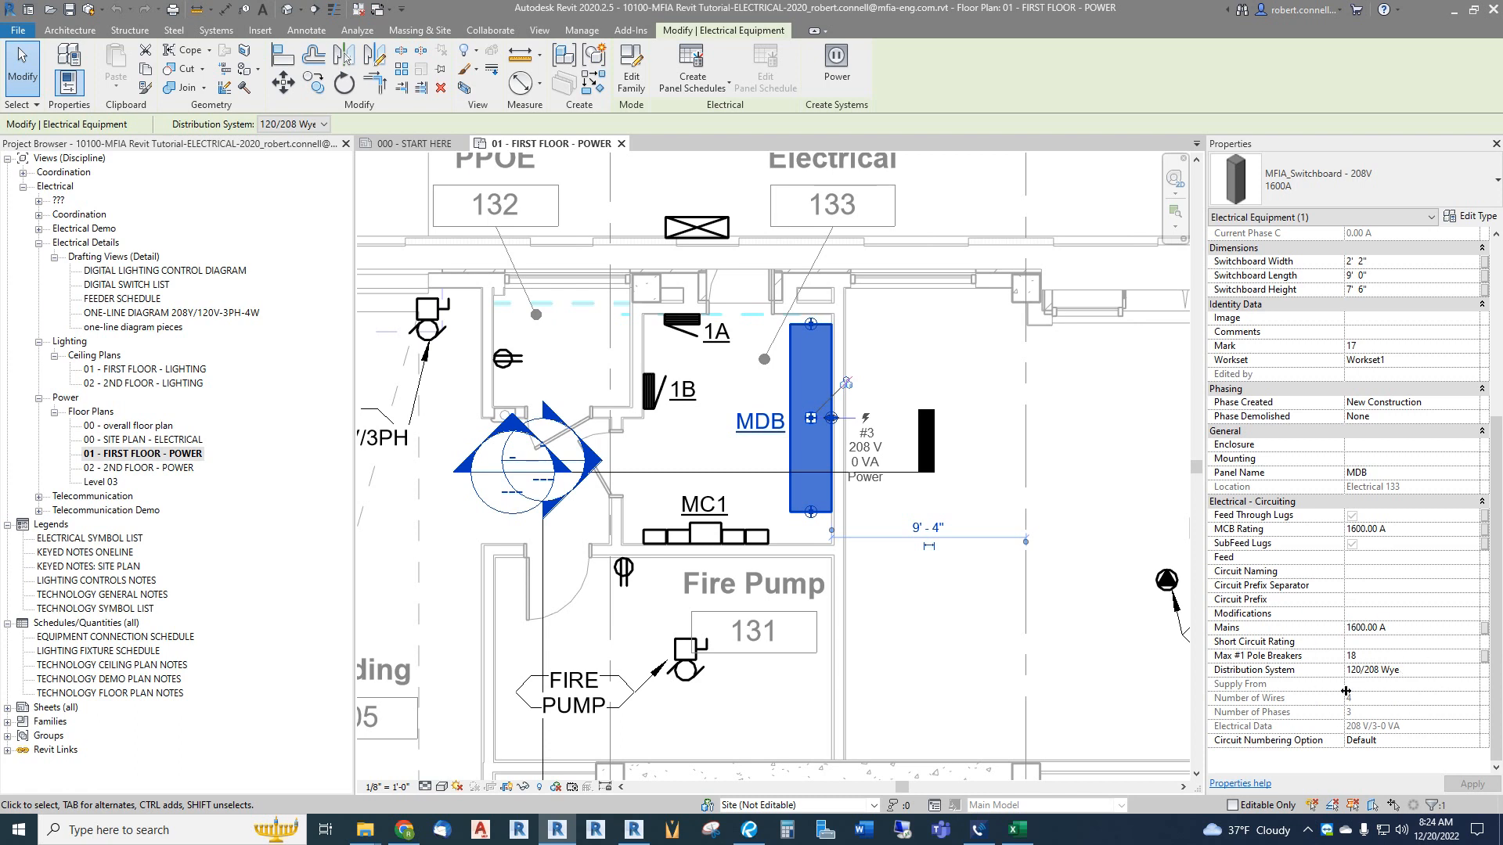
{"action": "left_click", "coordinate": [708, 536]}
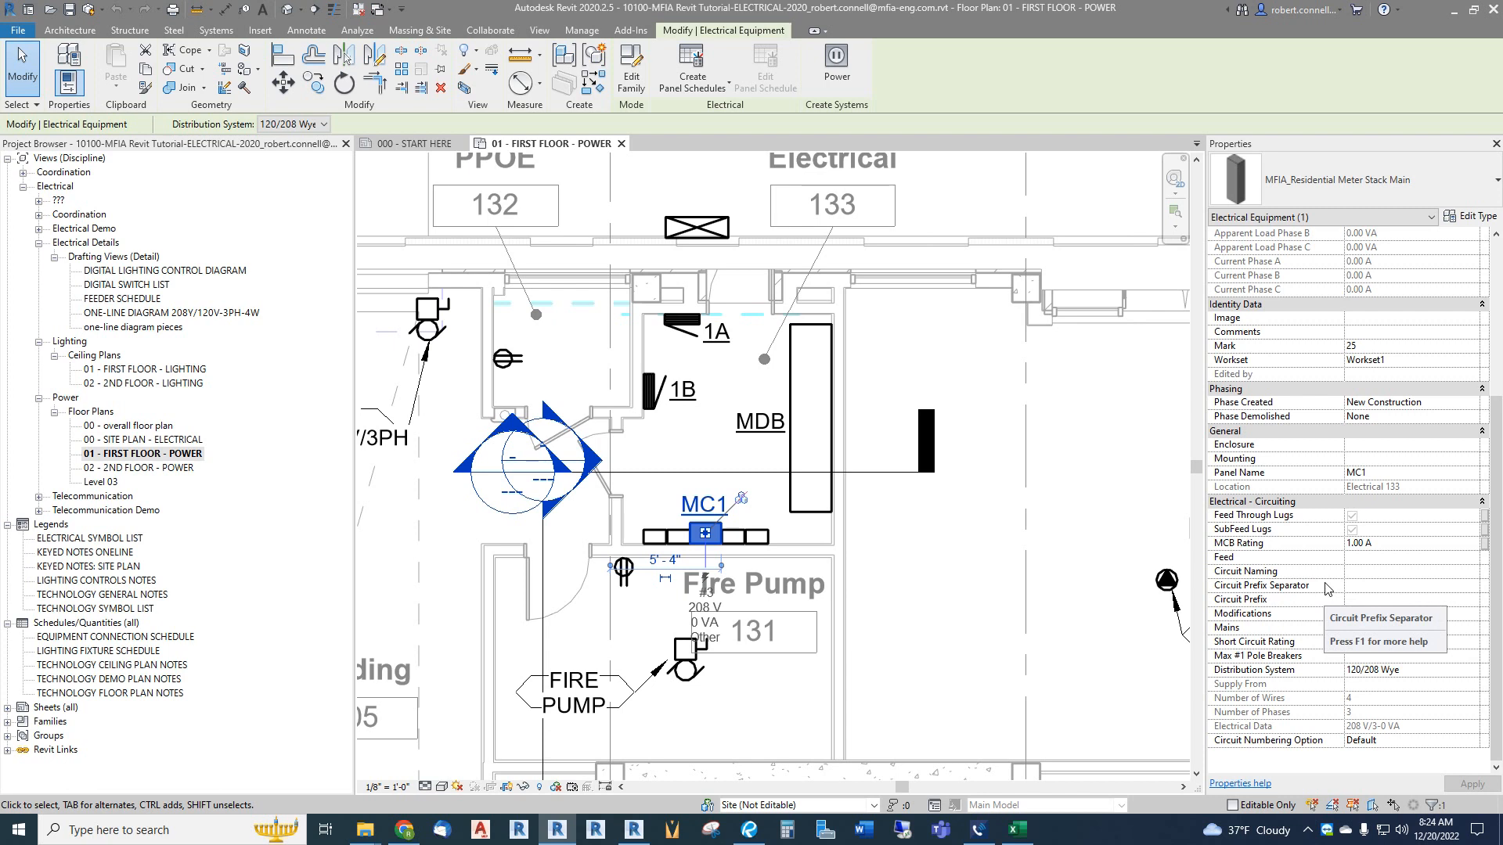
{"action": "key", "text": "Escape"}
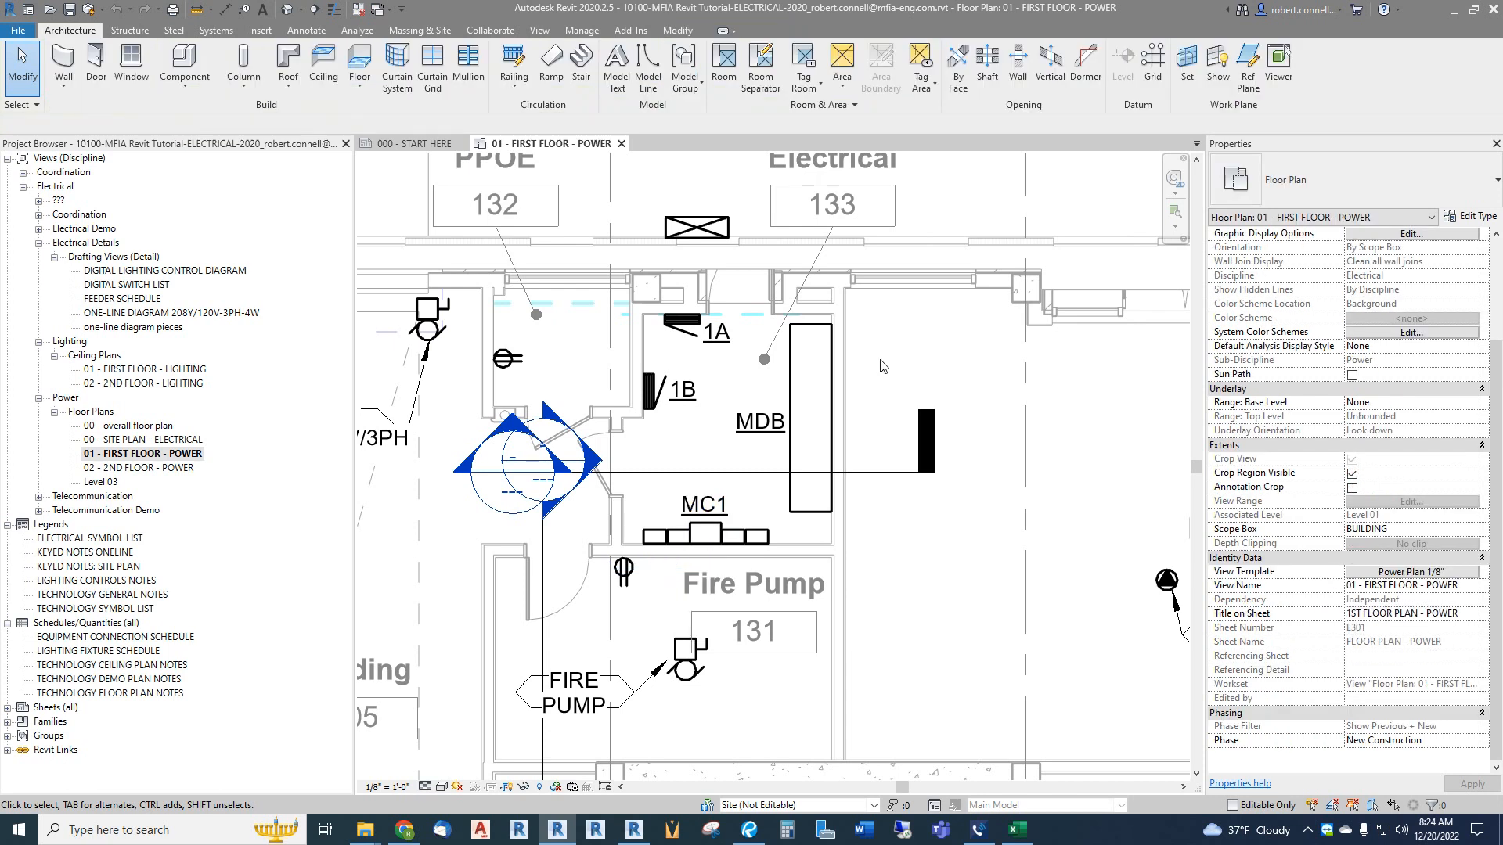
Step: Create a power circuit for the duplex receptacle in the PPOE 132 room
{"action": "scroll", "coordinate": [943, 379], "scroll_direction": "down", "scroll_amount": 3}
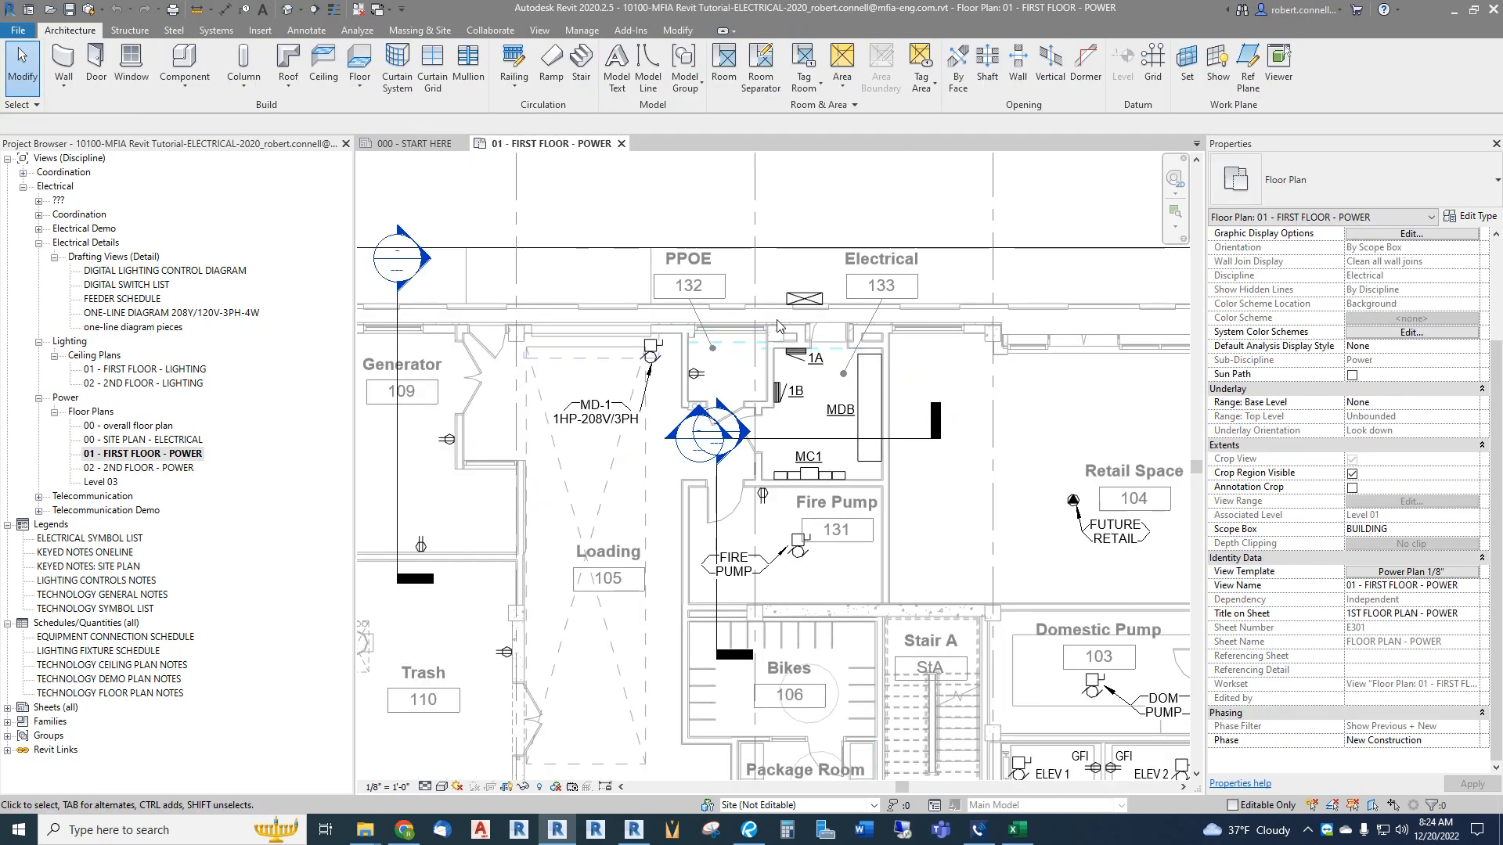
{"action": "scroll", "coordinate": [783, 324], "scroll_direction": "up", "scroll_amount": 3}
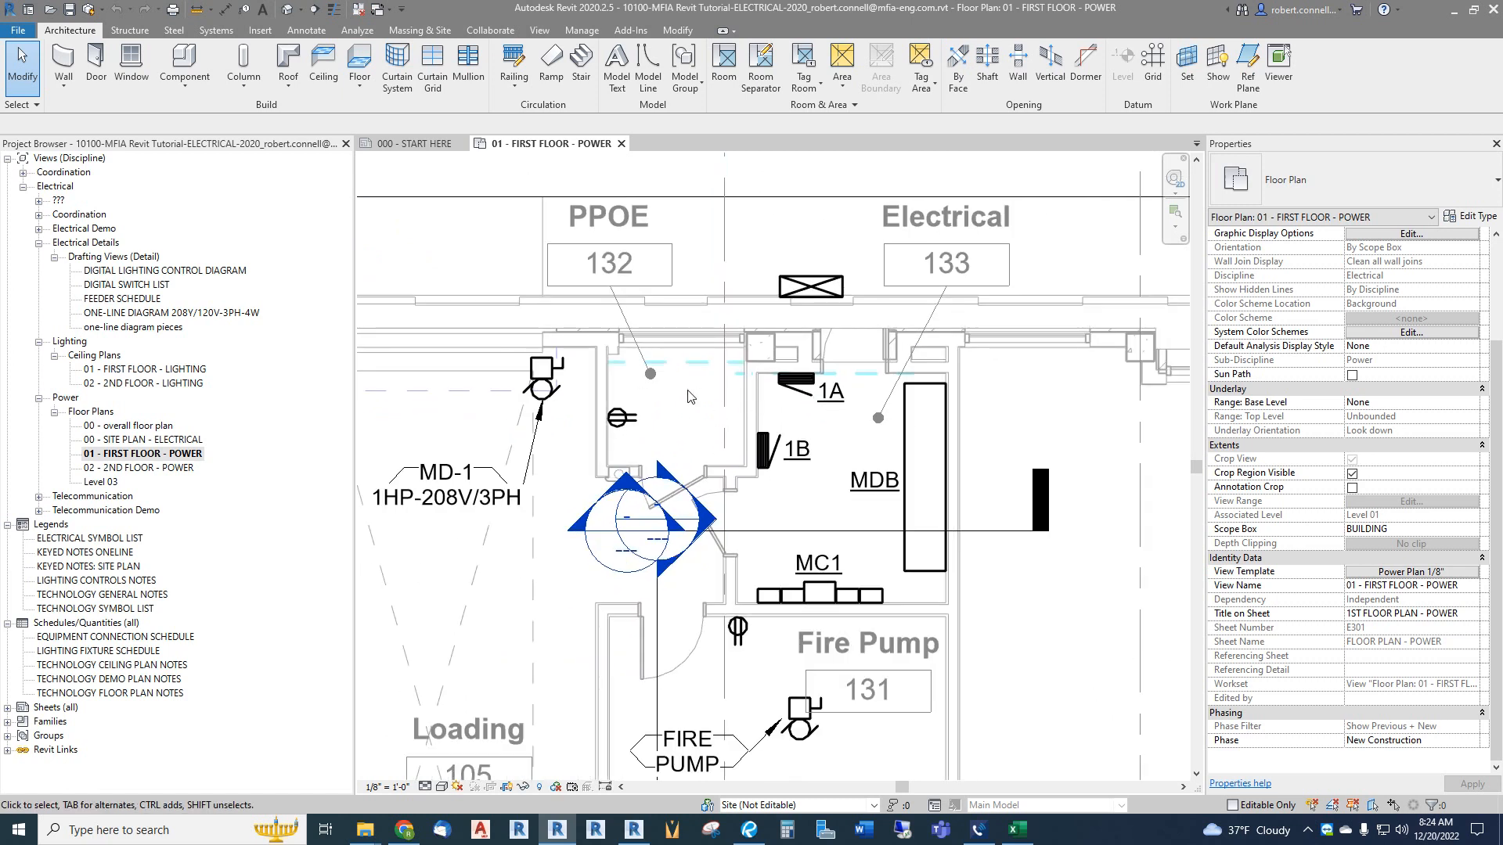
{"action": "scroll", "coordinate": [692, 397], "scroll_direction": "up", "scroll_amount": 1}
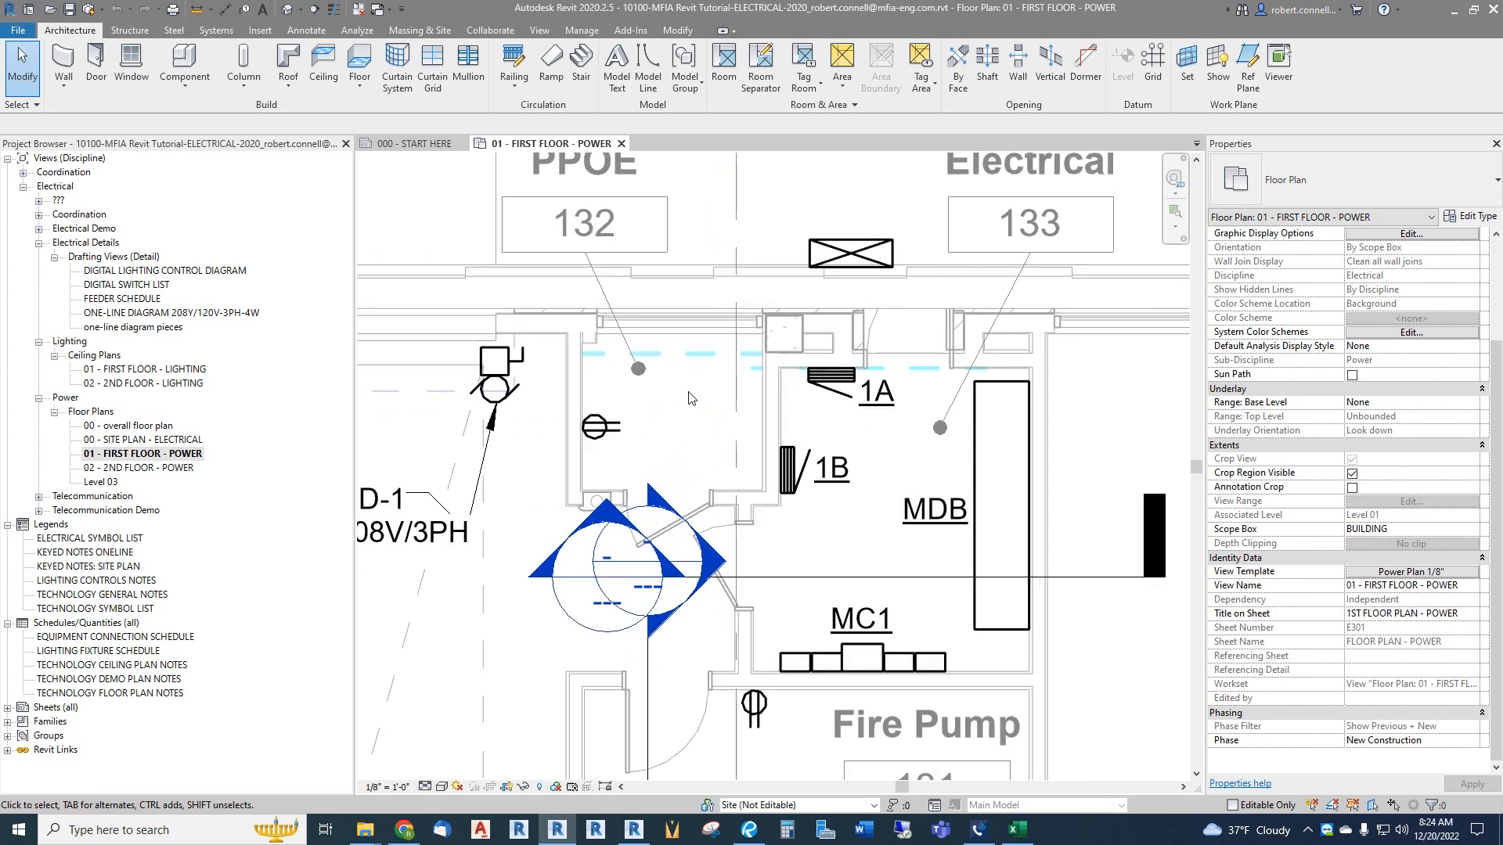
{"action": "left_click", "coordinate": [603, 436]}
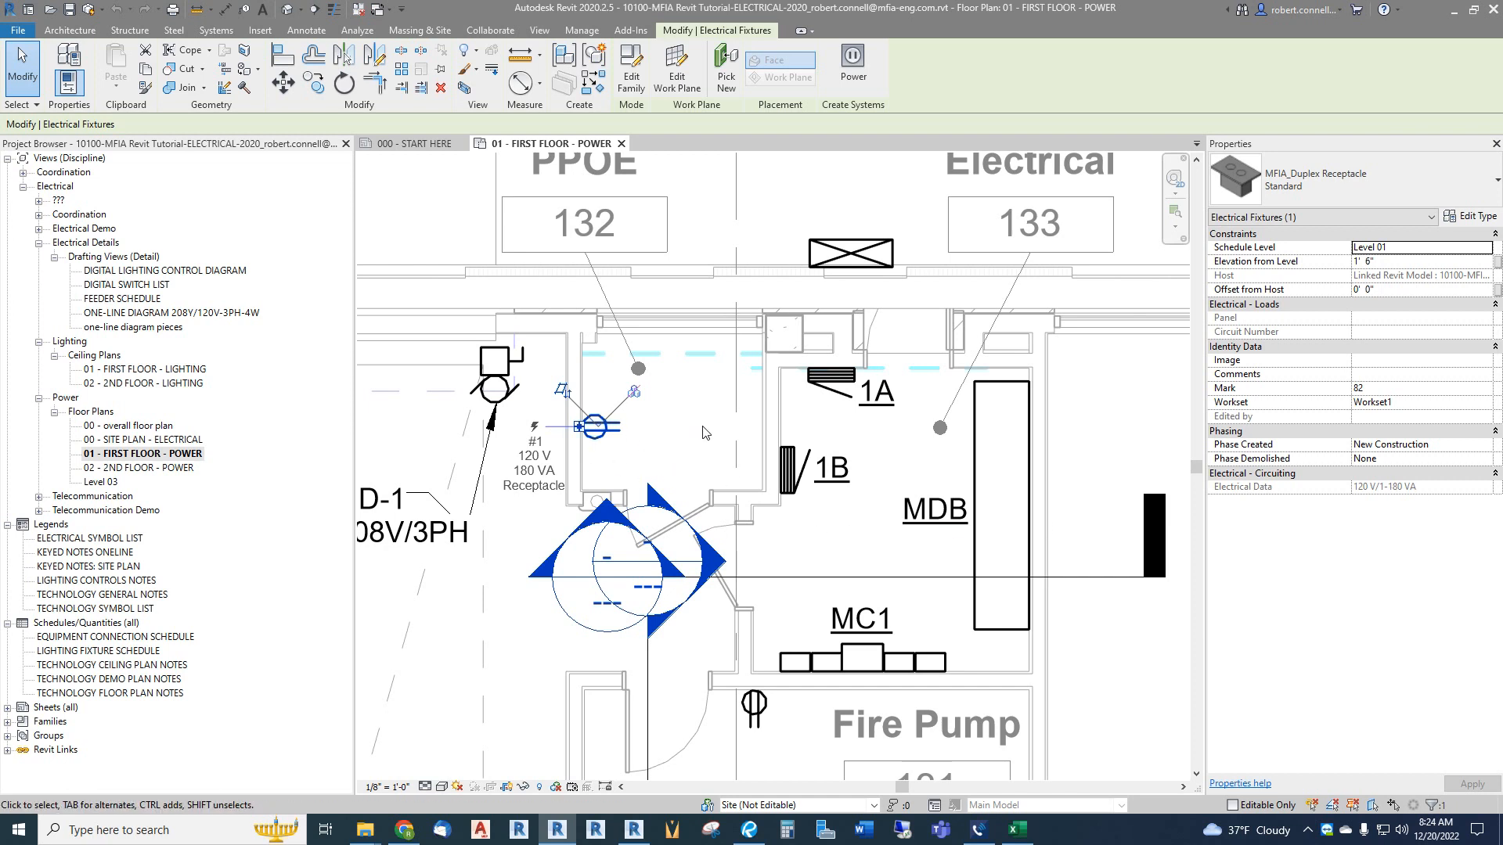
{"action": "left_click", "coordinate": [854, 61]}
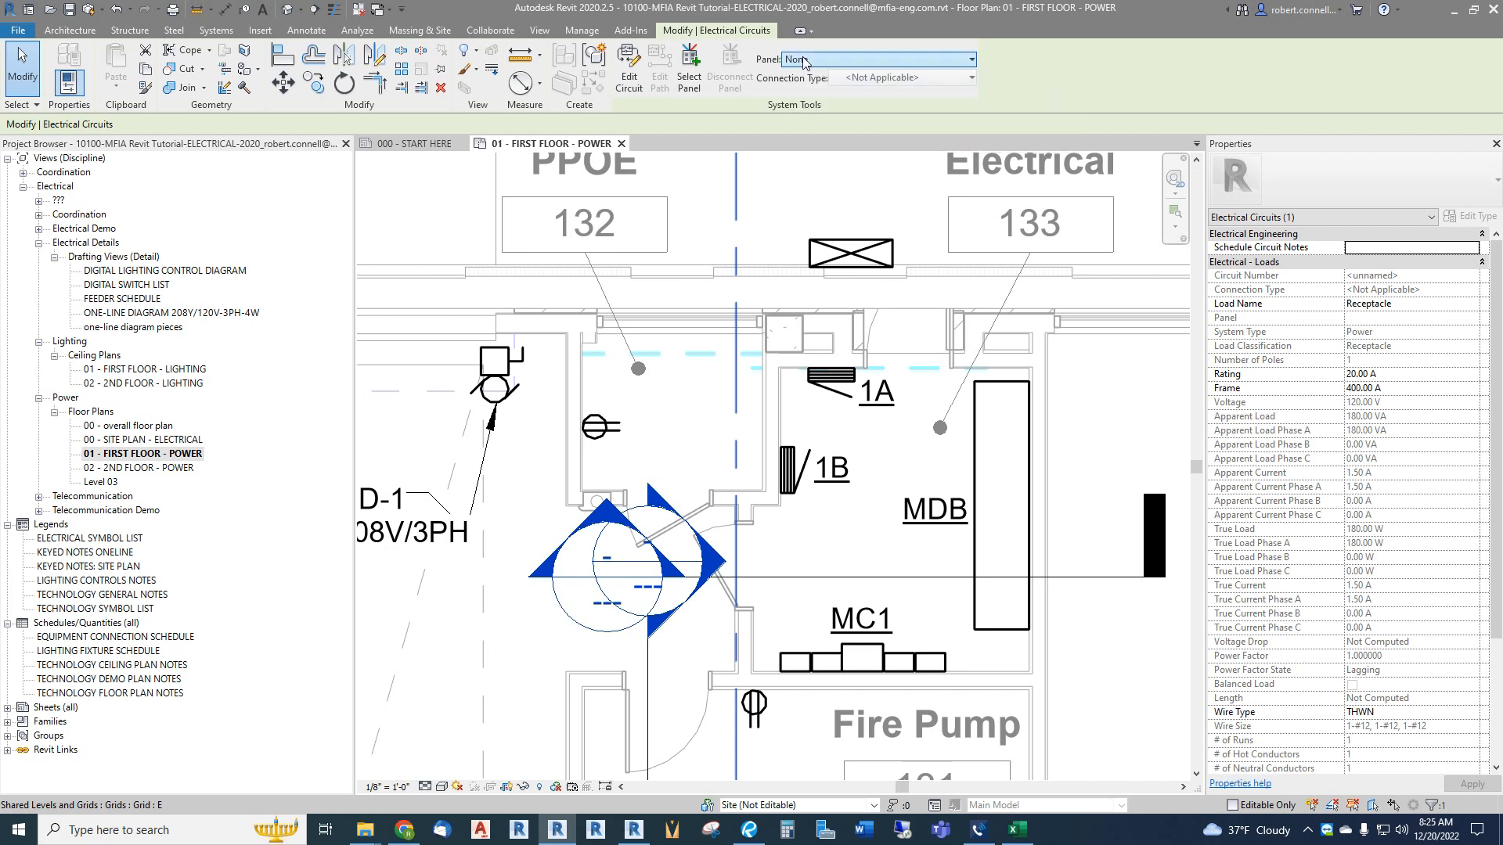
Step: Assign the receptacle circuit to panel 1A by picking the panel in the Electrical room on the plan
{"action": "left_click", "coordinate": [972, 61]}
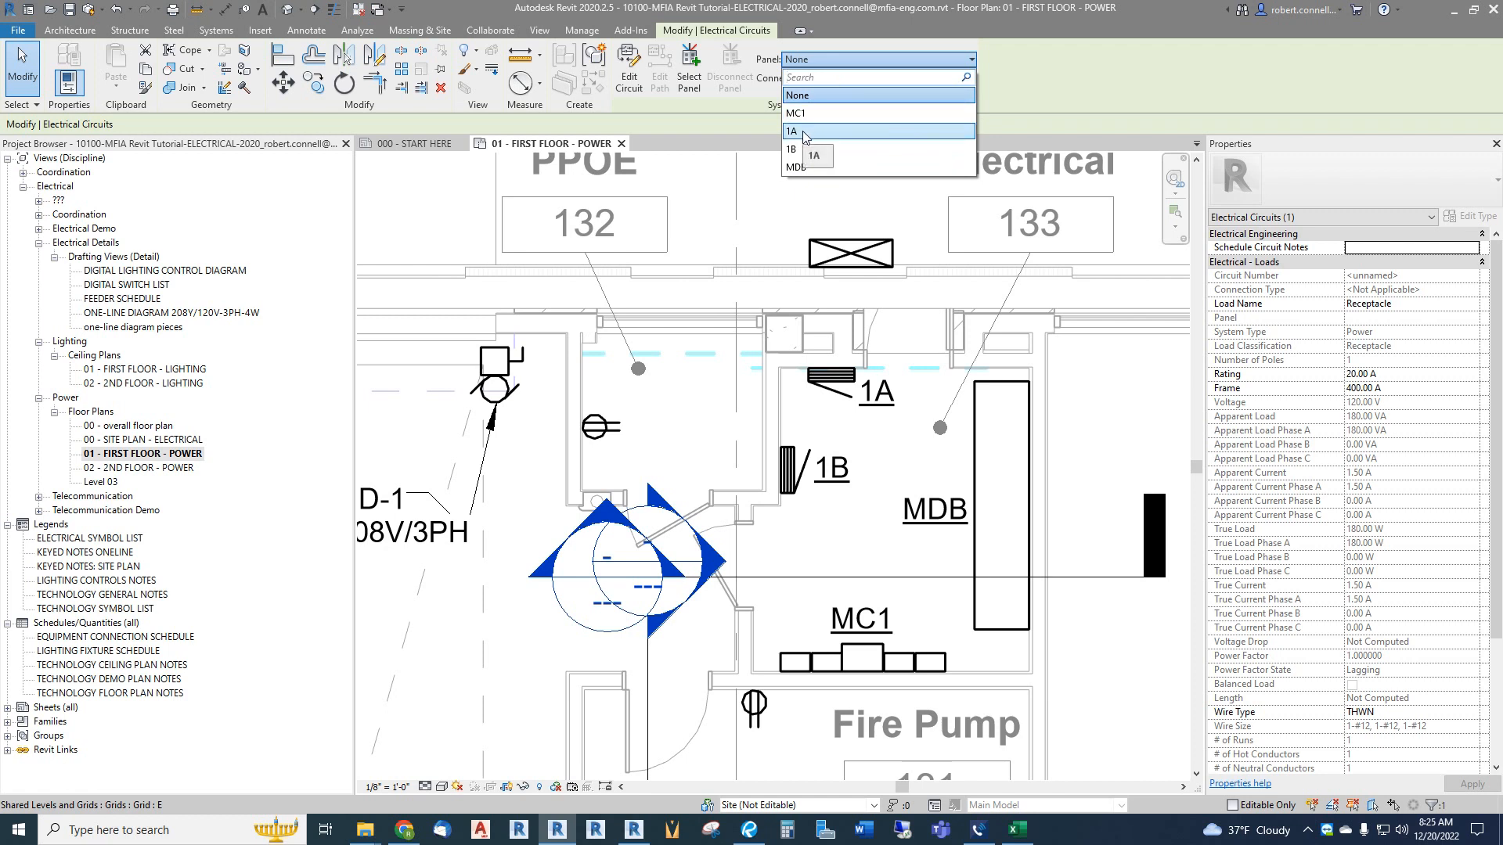
{"action": "left_click", "coordinate": [1031, 44]}
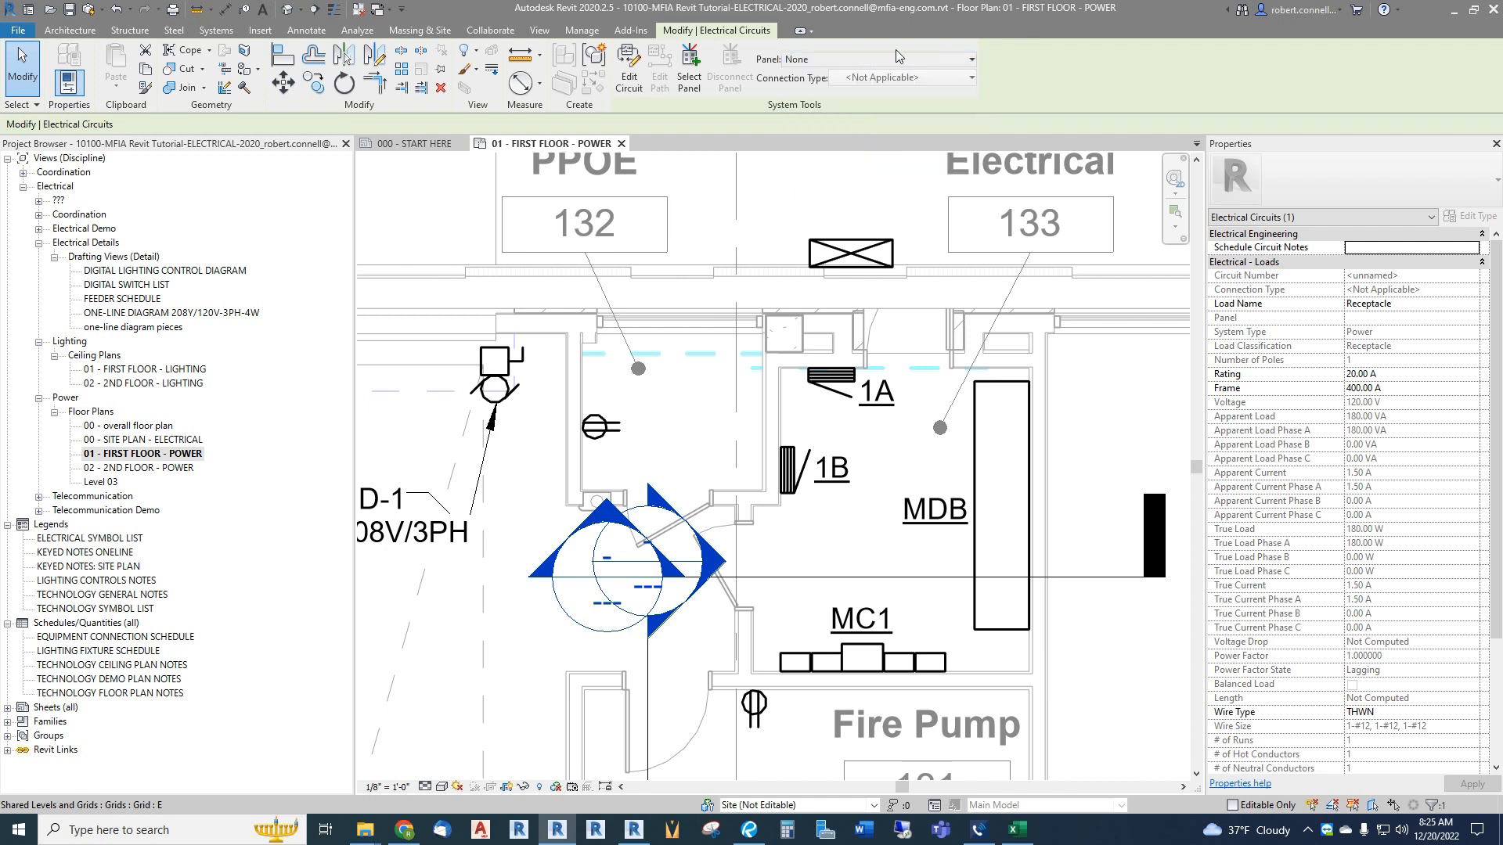
{"action": "left_click", "coordinate": [692, 66]}
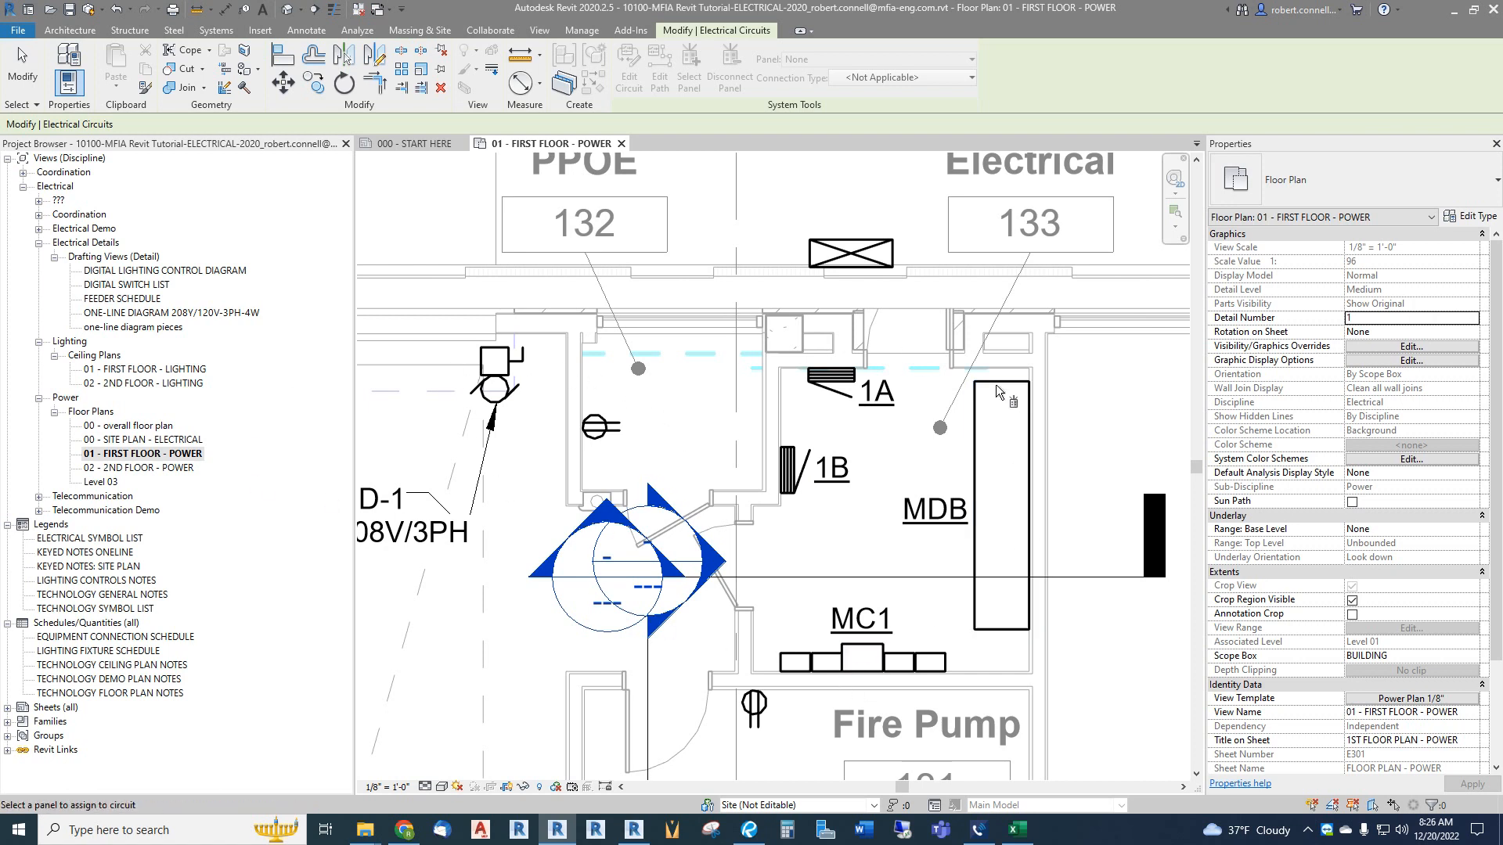
{"action": "scroll", "coordinate": [711, 464], "scroll_direction": "down", "scroll_amount": 5}
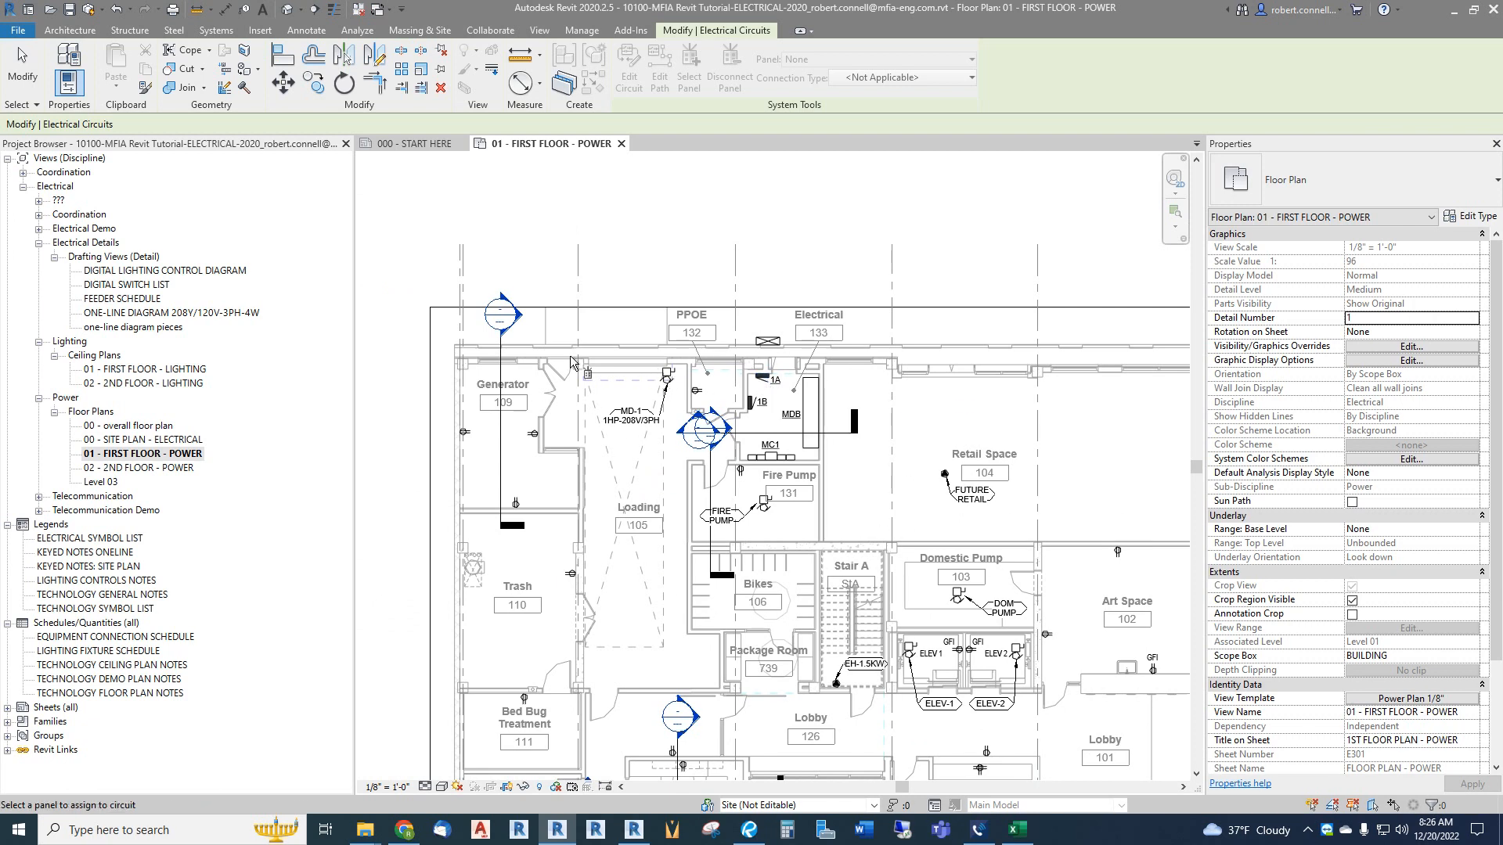
{"action": "scroll", "coordinate": [760, 384], "scroll_direction": "up", "scroll_amount": 5}
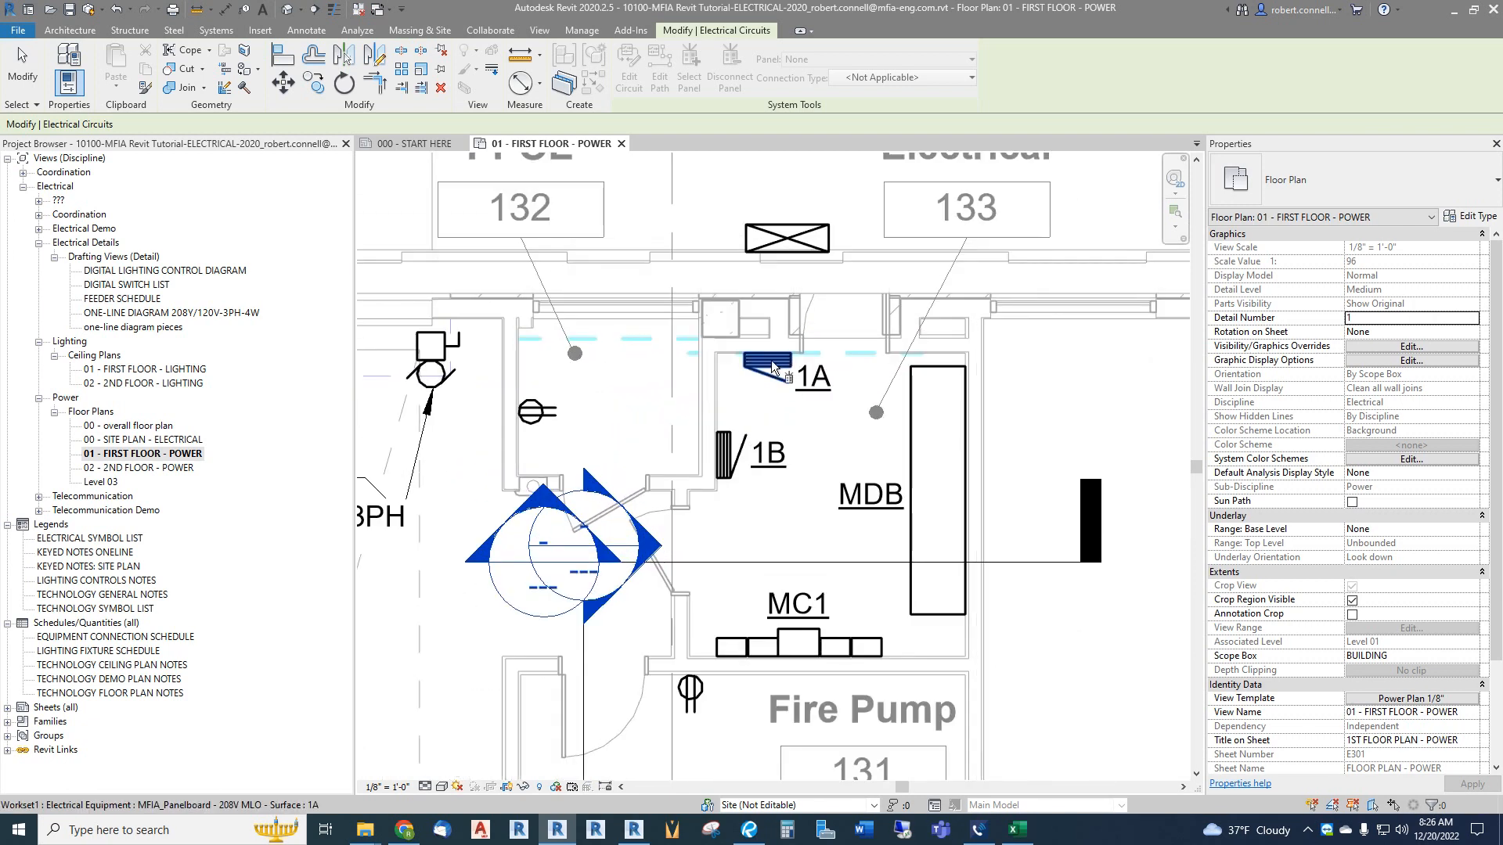
{"action": "left_click", "coordinate": [772, 368]}
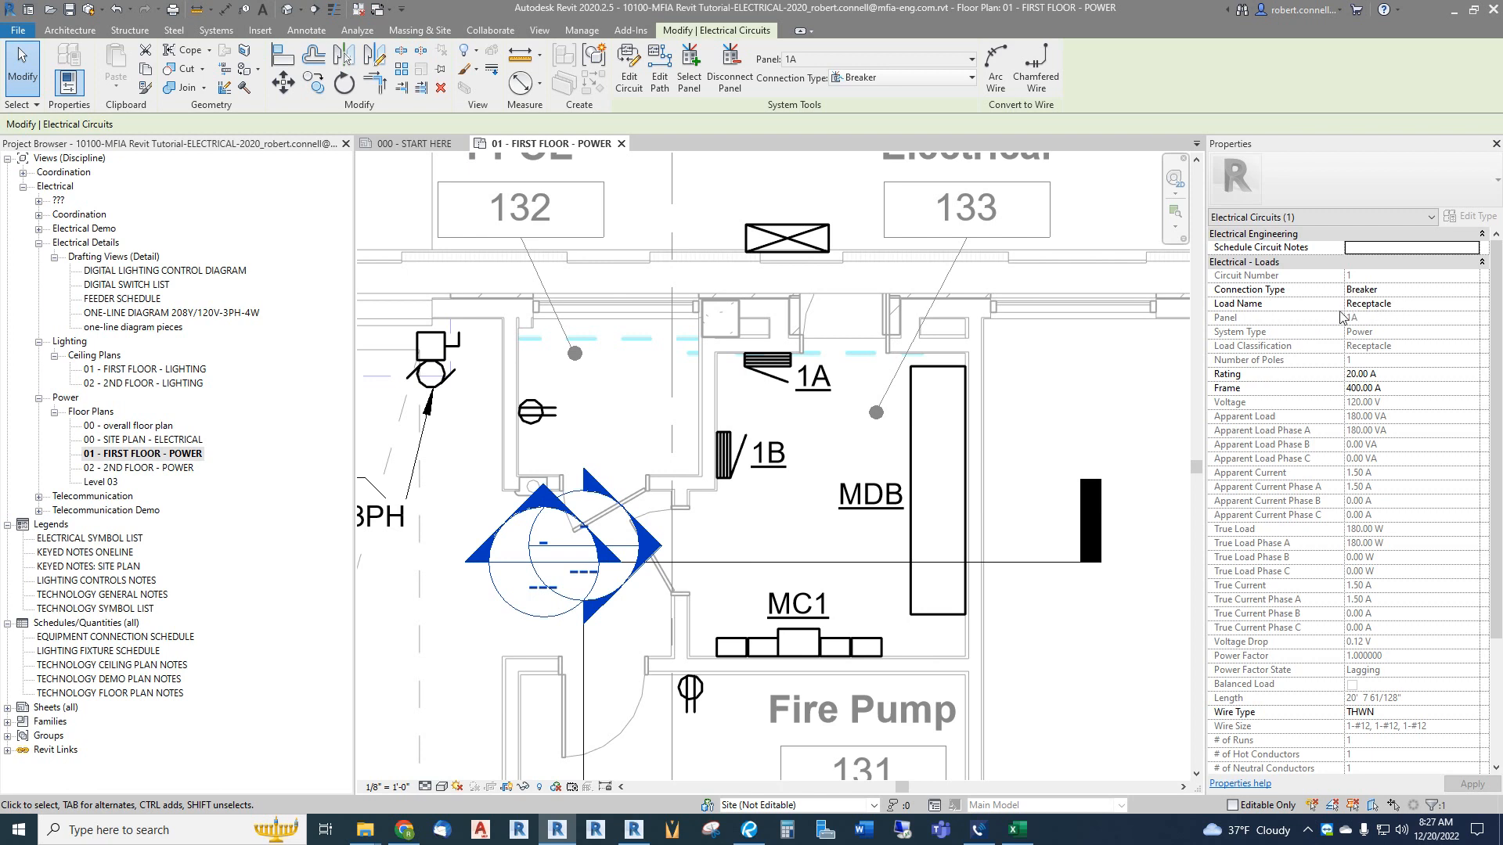
Step: Set the circuit's load name to REC - PPOE RM, apply it and review the remaining circuit properties
{"action": "left_click", "coordinate": [1405, 306]}
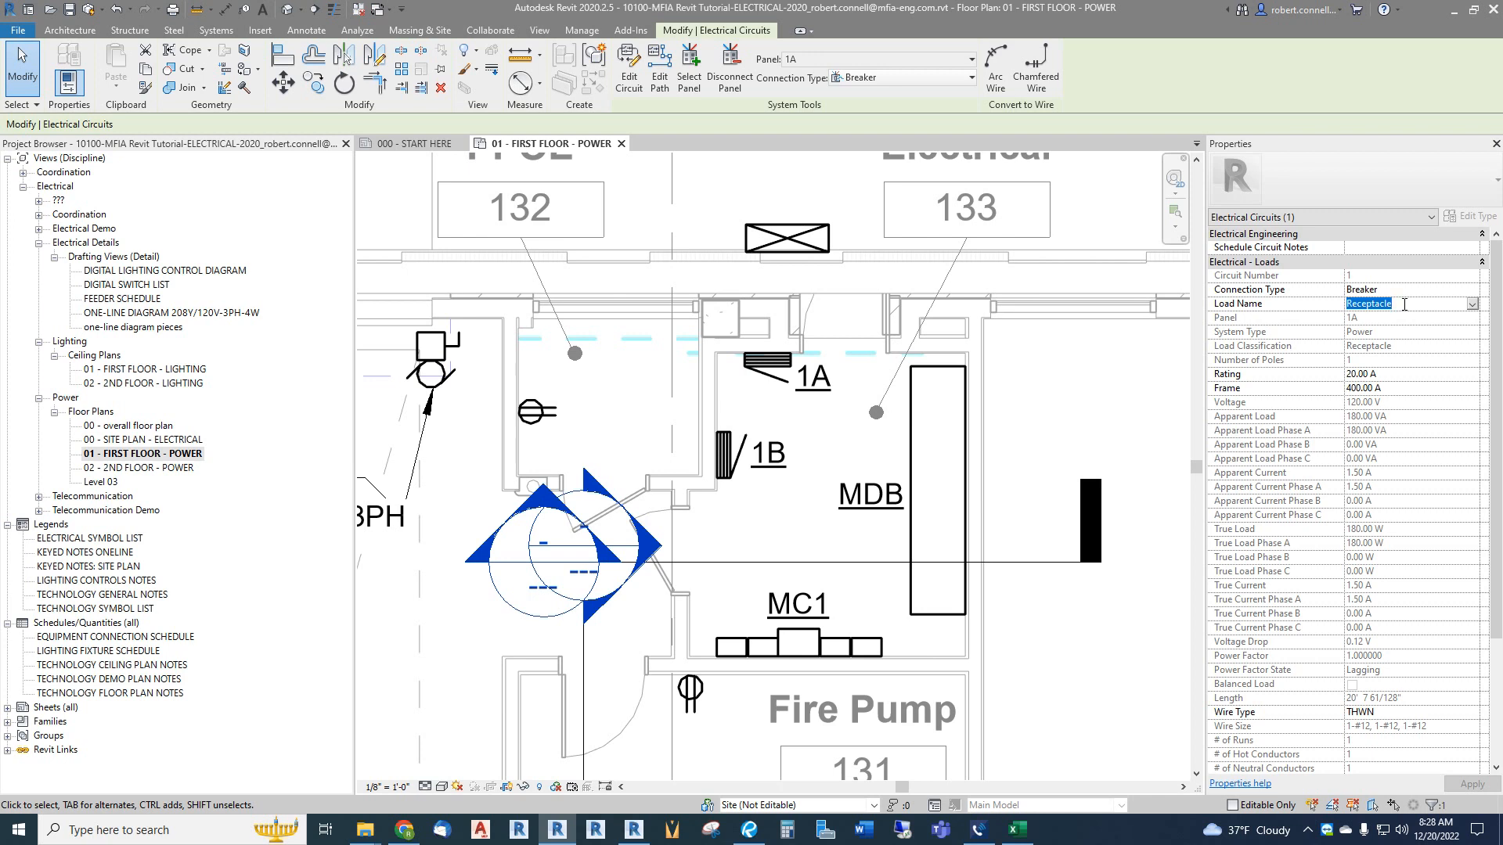
{"action": "type", "text": "REC - PPOE RM"}
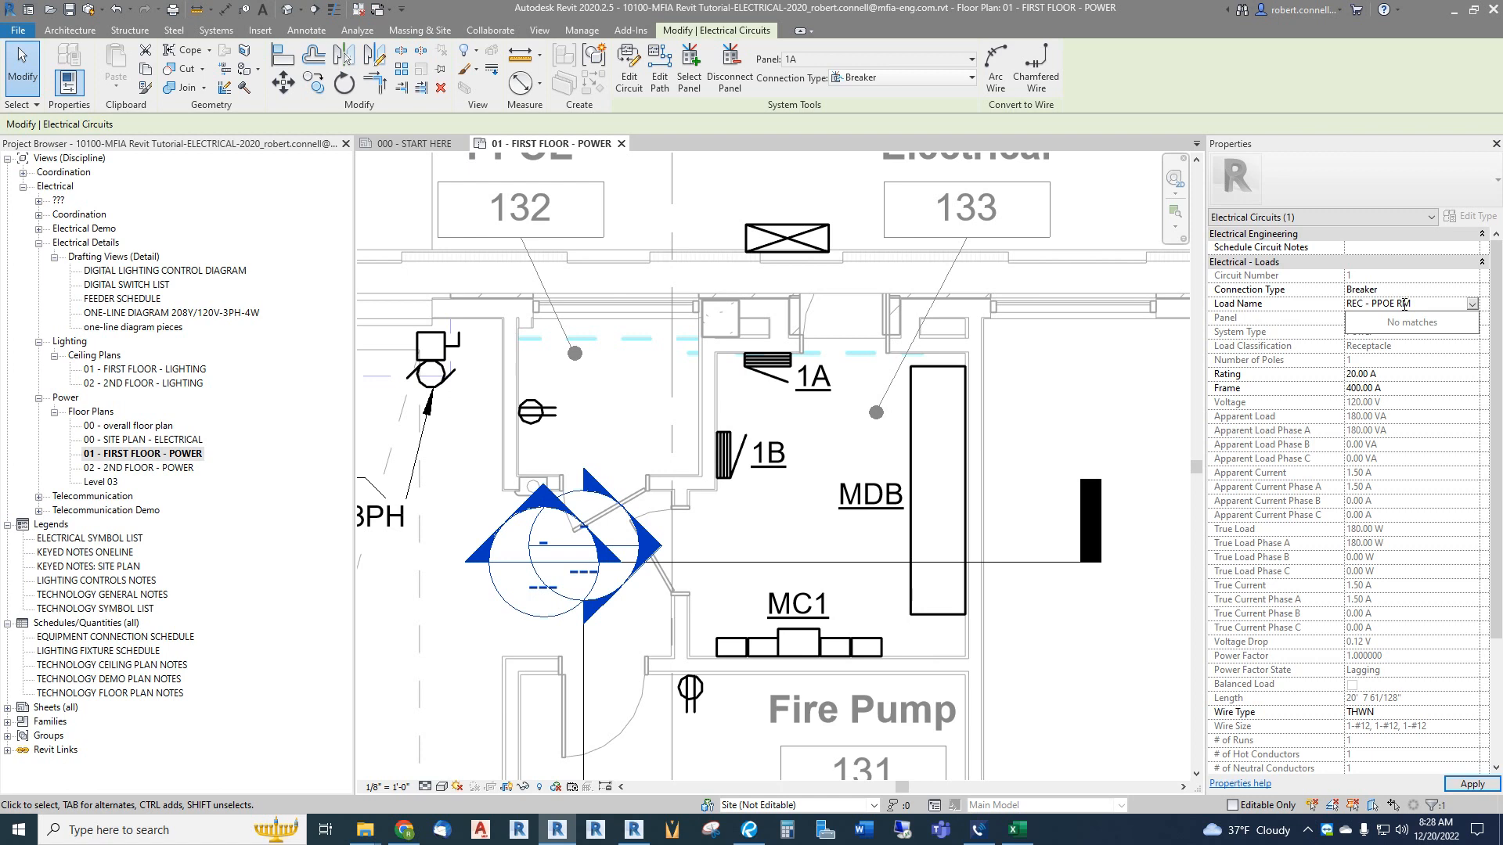
{"action": "key", "text": "Return"}
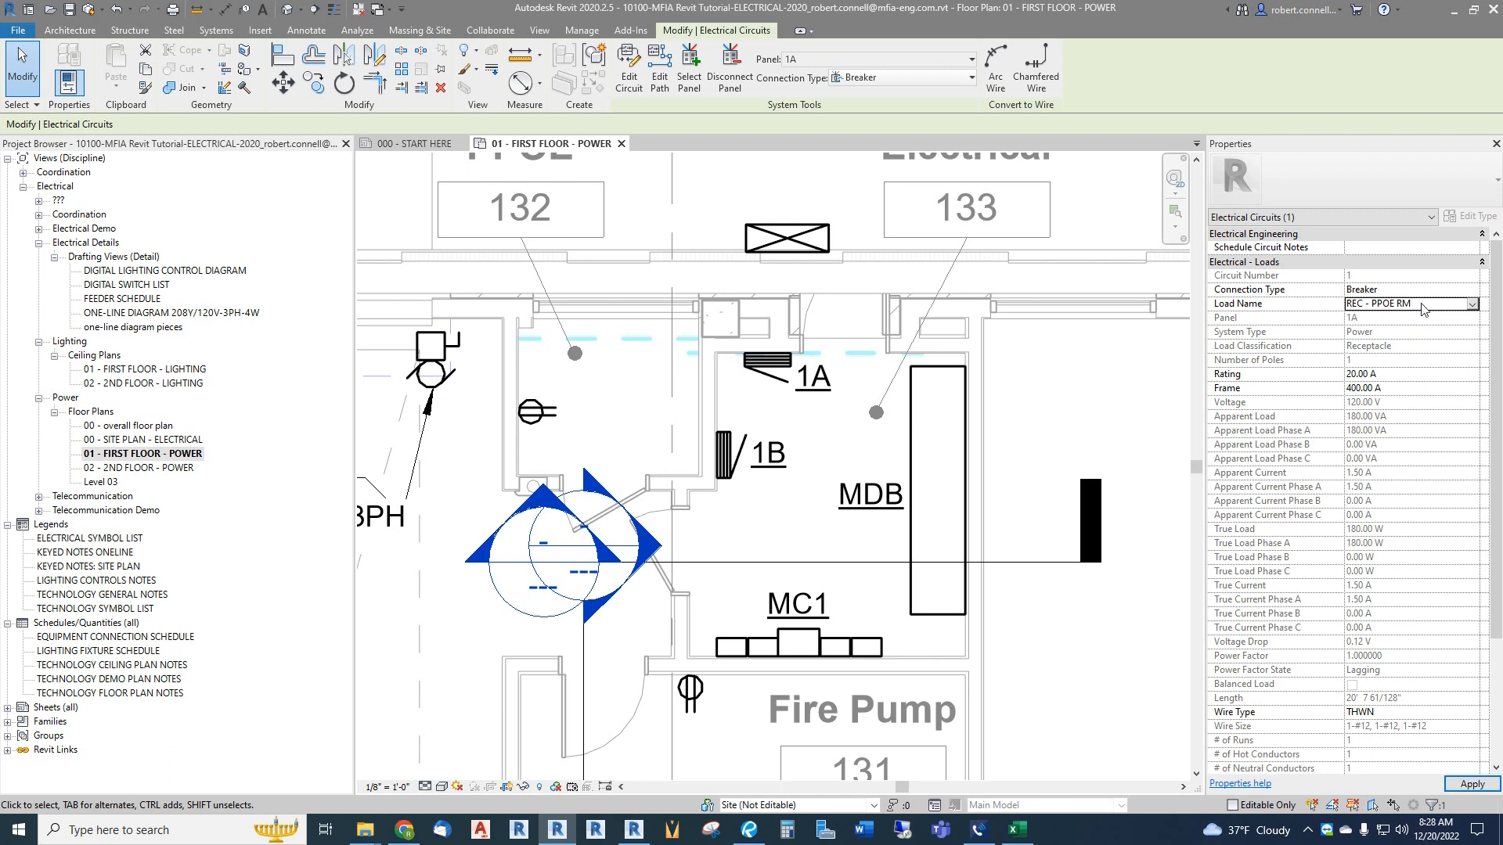
{"action": "left_click", "coordinate": [1472, 783]}
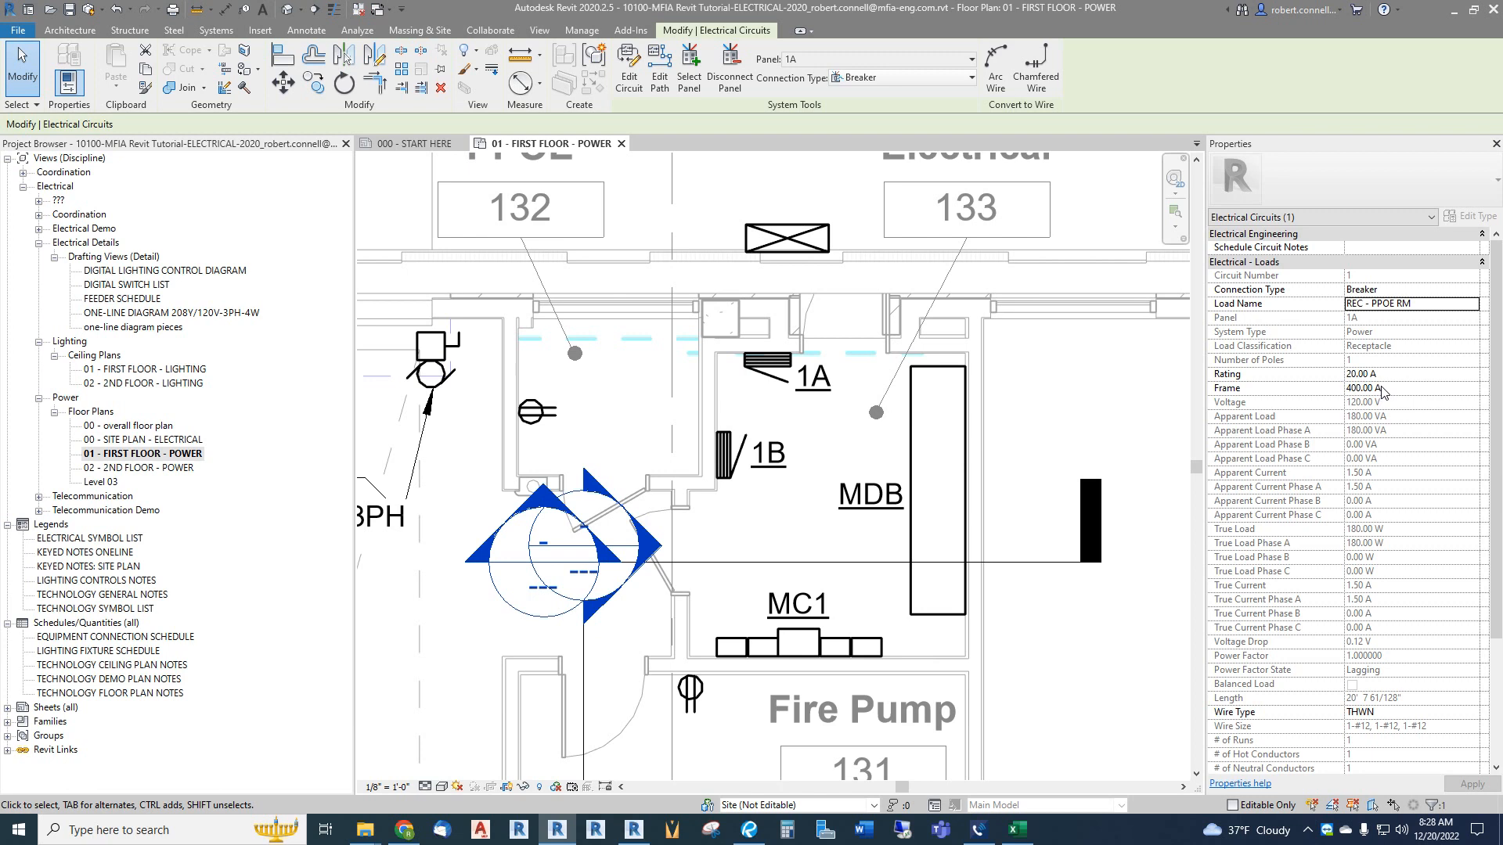
{"action": "scroll", "coordinate": [1388, 393], "scroll_direction": "down", "scroll_amount": 2}
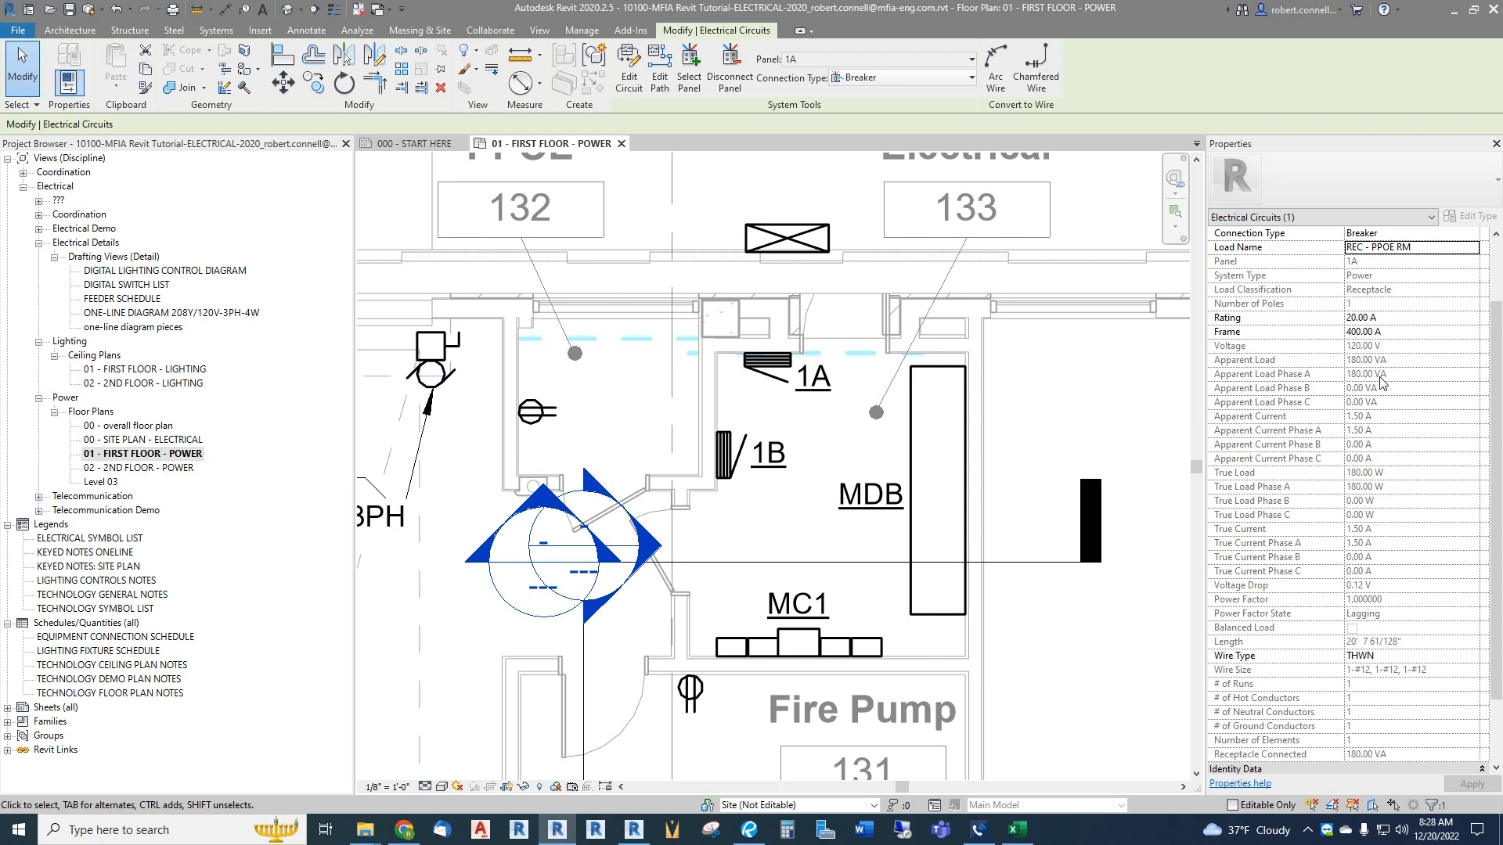
Step: Review the receptacle circuit's remaining properties and convert the circuit to arc wiring
{"action": "scroll", "coordinate": [1375, 450], "scroll_direction": "down", "scroll_amount": 2}
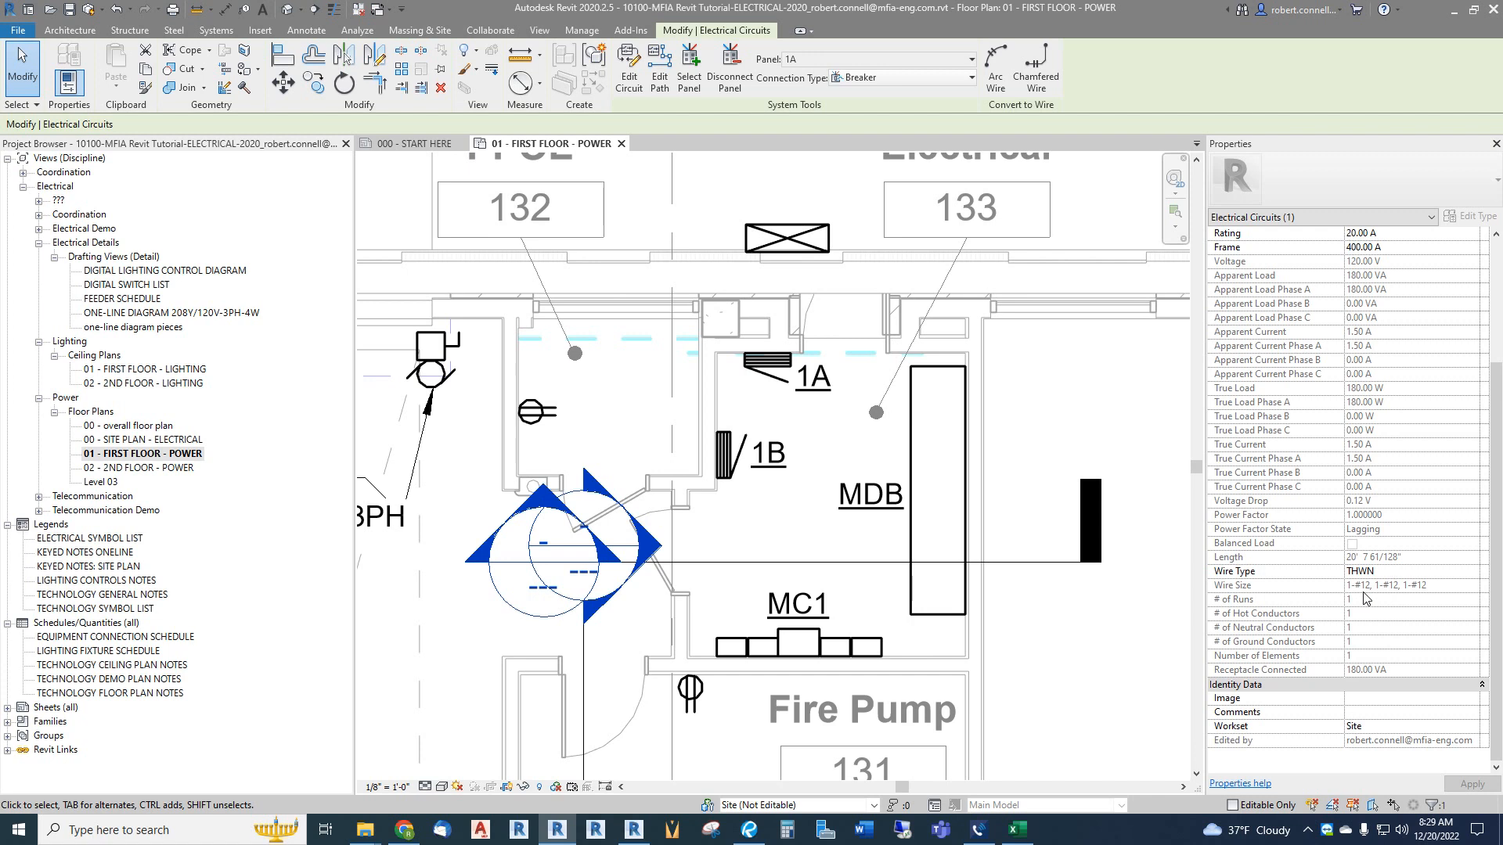
{"action": "scroll", "coordinate": [1364, 612], "scroll_direction": "up", "scroll_amount": 3}
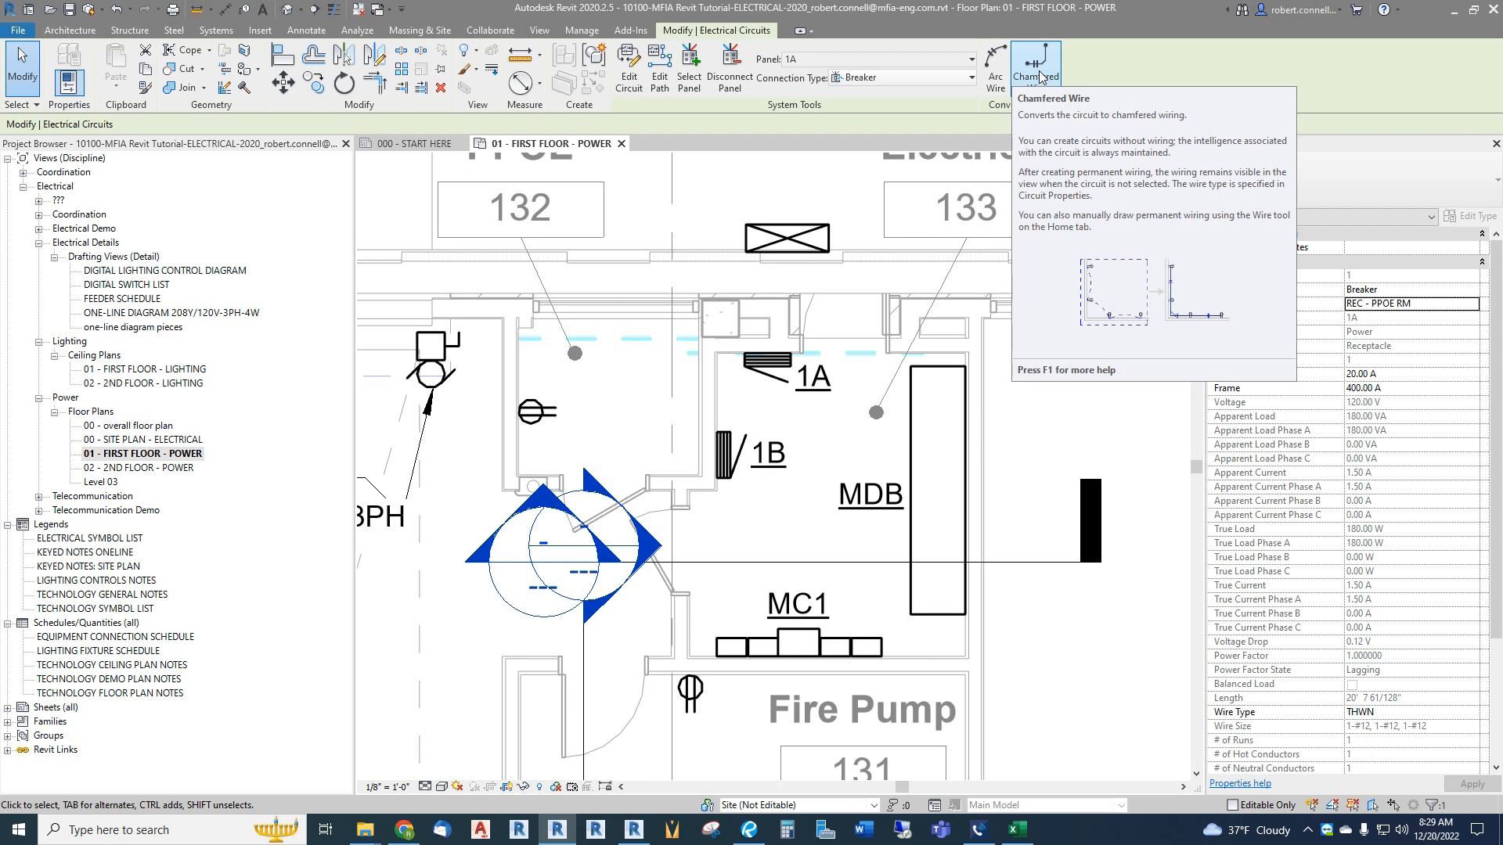
{"action": "left_click", "coordinate": [995, 67]}
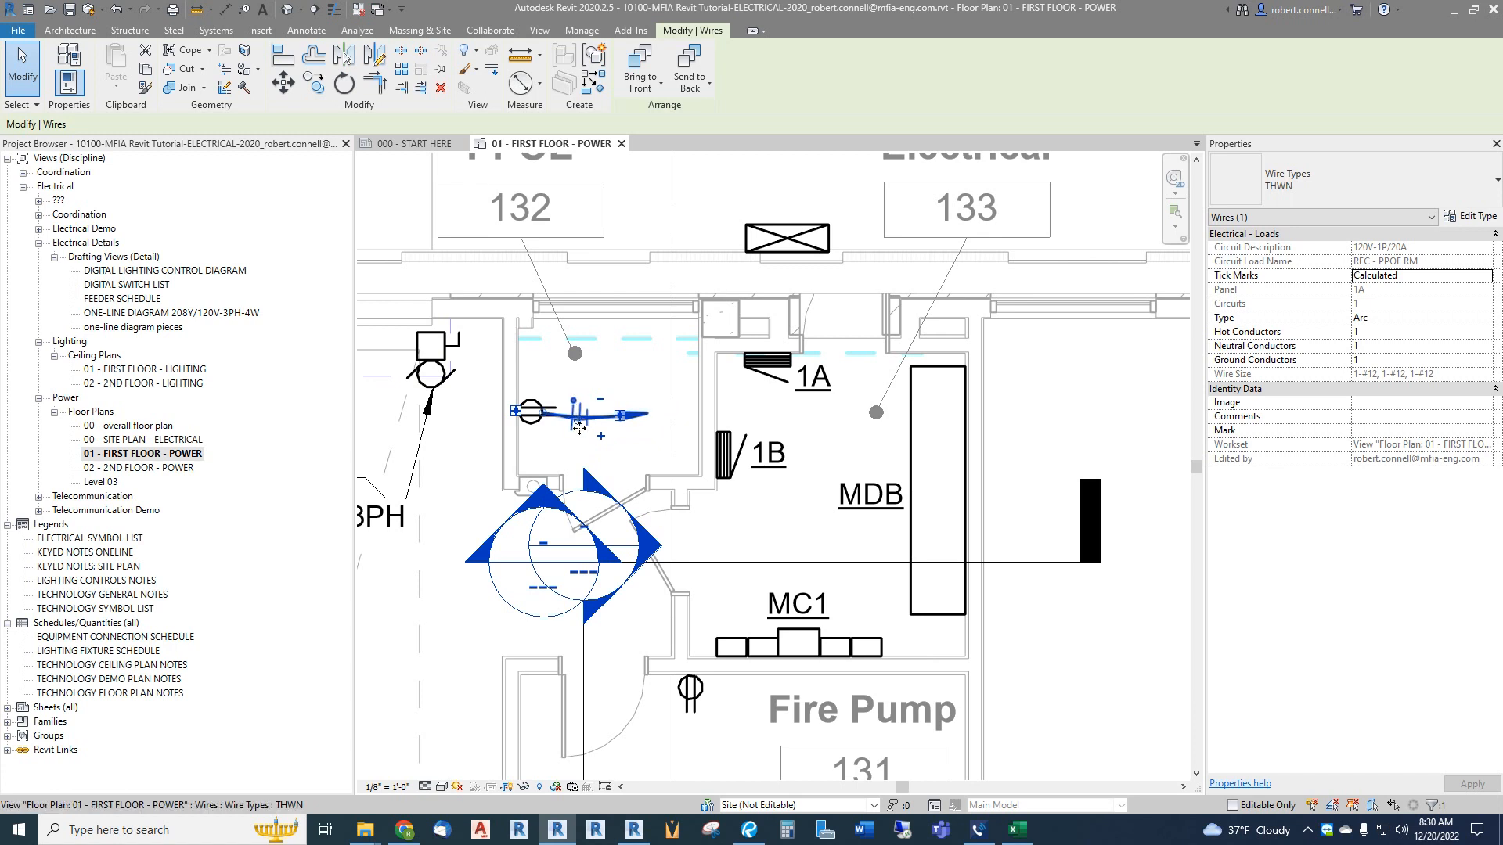
{"action": "scroll", "coordinate": [550, 446], "scroll_direction": "up", "scroll_amount": 2}
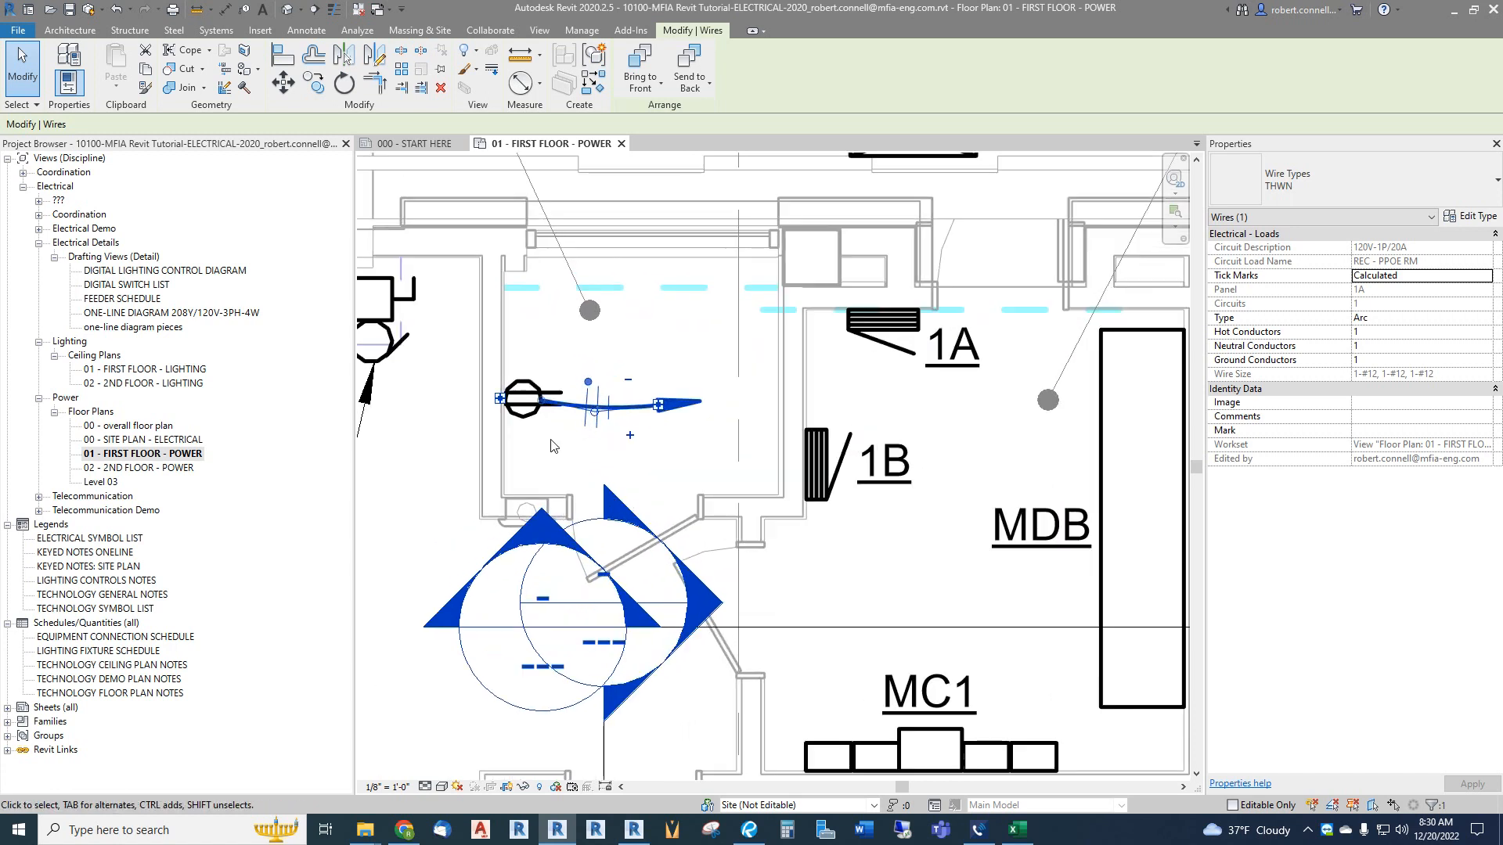
{"action": "scroll", "coordinate": [556, 444], "scroll_direction": "up", "scroll_amount": 2}
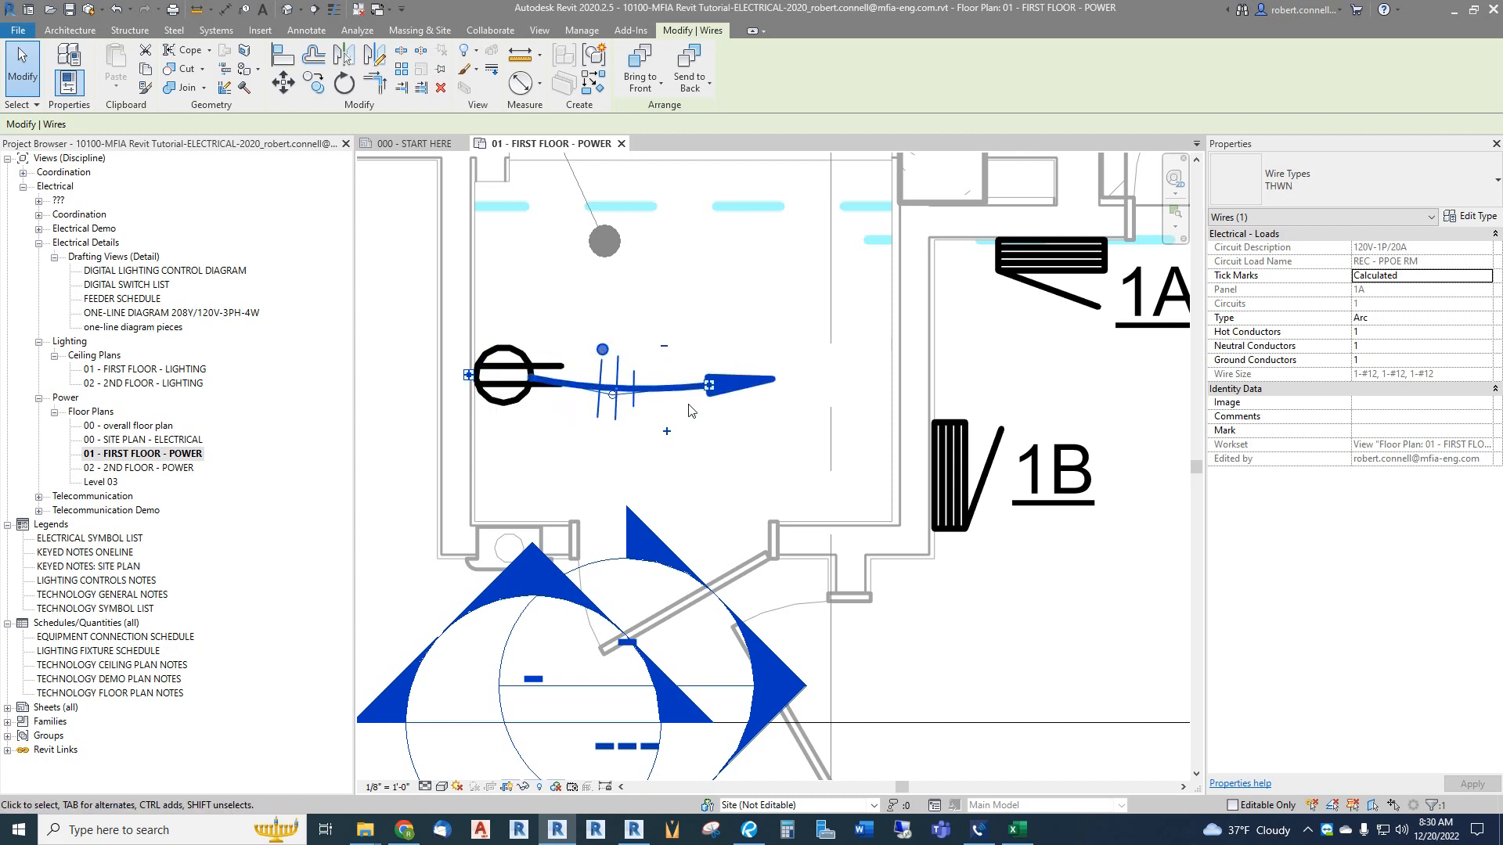
Step: Swing the home-run arrow end of the PPOE receptacle's wire down through the room's doorway and deselect the wire
{"action": "scroll", "coordinate": [565, 492], "scroll_direction": "down", "scroll_amount": 1}
{"action": "scroll", "coordinate": [565, 495], "scroll_direction": "down", "scroll_amount": 1}
{"action": "scroll", "coordinate": [603, 501], "scroll_direction": "up", "scroll_amount": 1}
{"action": "scroll", "coordinate": [640, 505], "scroll_direction": "down", "scroll_amount": 1}
{"action": "scroll", "coordinate": [641, 504], "scroll_direction": "down", "scroll_amount": 1}
{"action": "scroll", "coordinate": [650, 489], "scroll_direction": "up", "scroll_amount": 1}
{"action": "left_click_drag", "start_coordinate": [663, 475], "coordinate": [654, 603]}
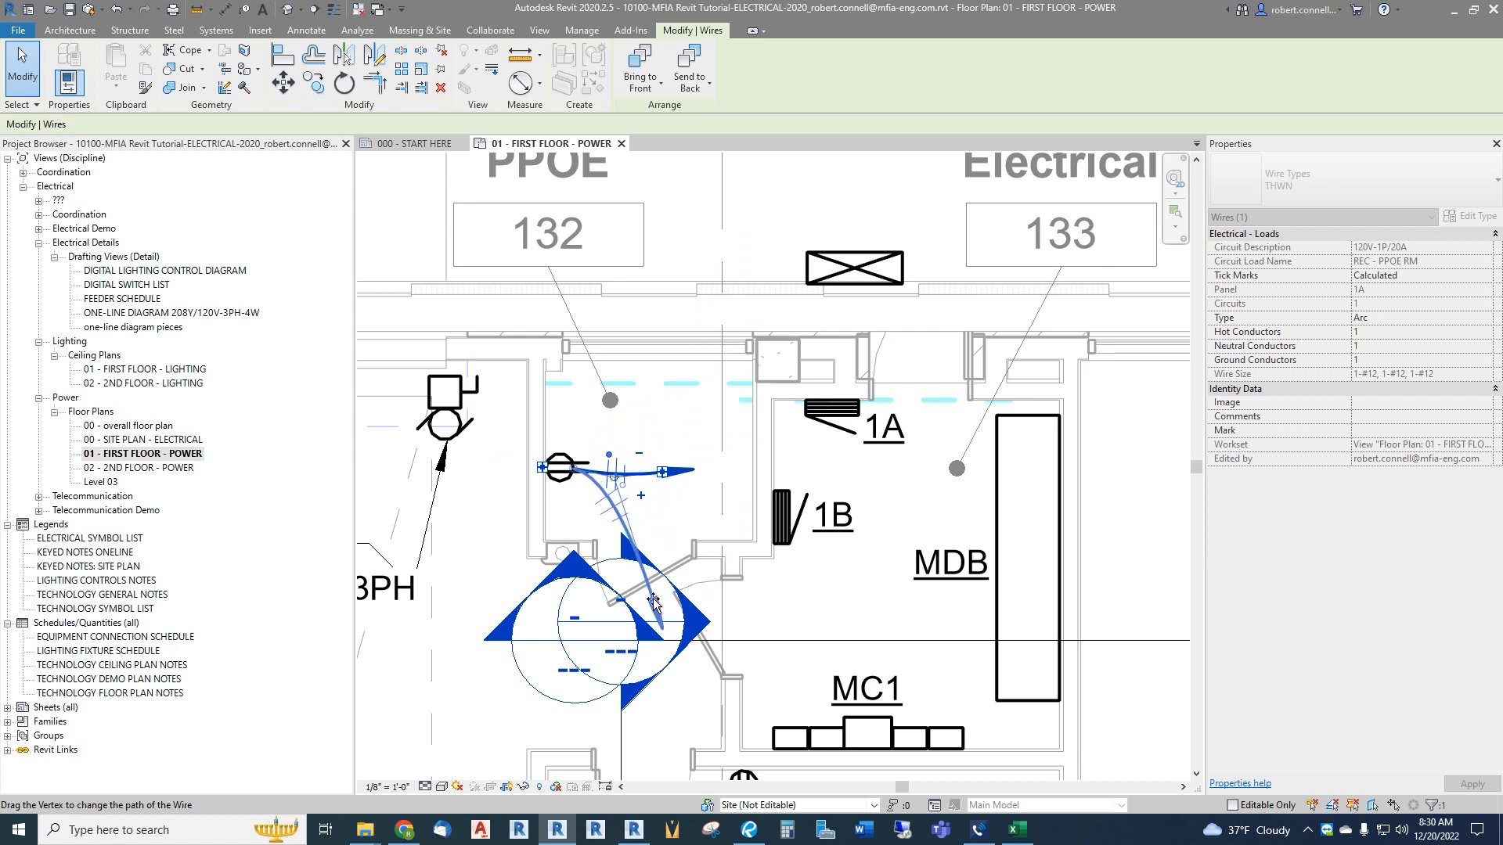
{"action": "left_click_drag", "start_coordinate": [654, 603], "coordinate": [653, 603]}
{"action": "key", "text": "Escape"}
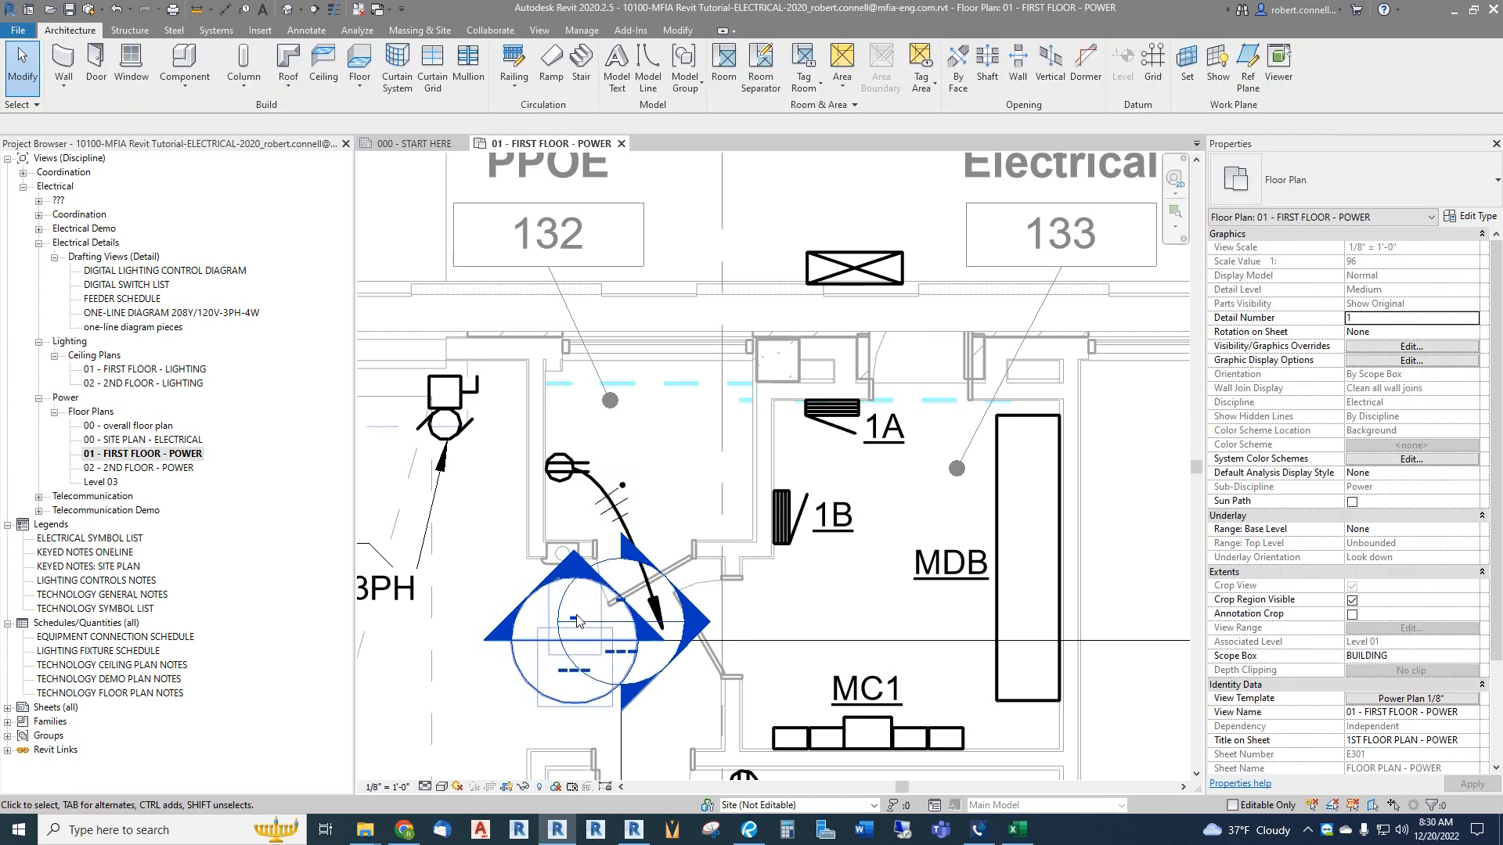
Step: Reshape the home-run wire by nudging its arrow end and moving its middle vertex outward for a fuller arc
{"action": "scroll", "coordinate": [577, 620], "scroll_direction": "down", "scroll_amount": 4}
{"action": "scroll", "coordinate": [576, 595], "scroll_direction": "up", "scroll_amount": 3}
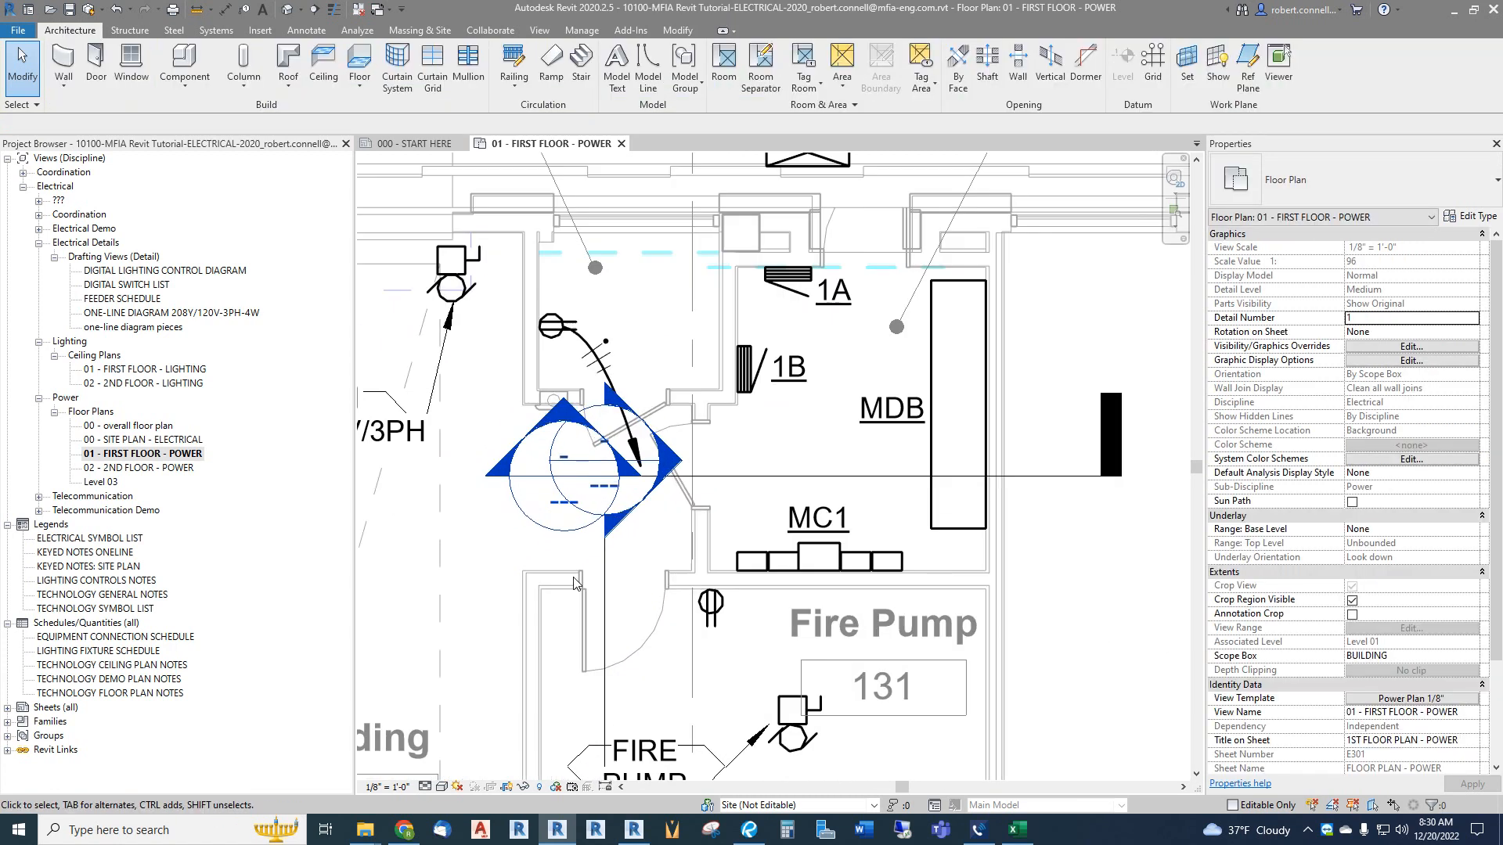
{"action": "scroll", "coordinate": [610, 558], "scroll_direction": "down", "scroll_amount": 2}
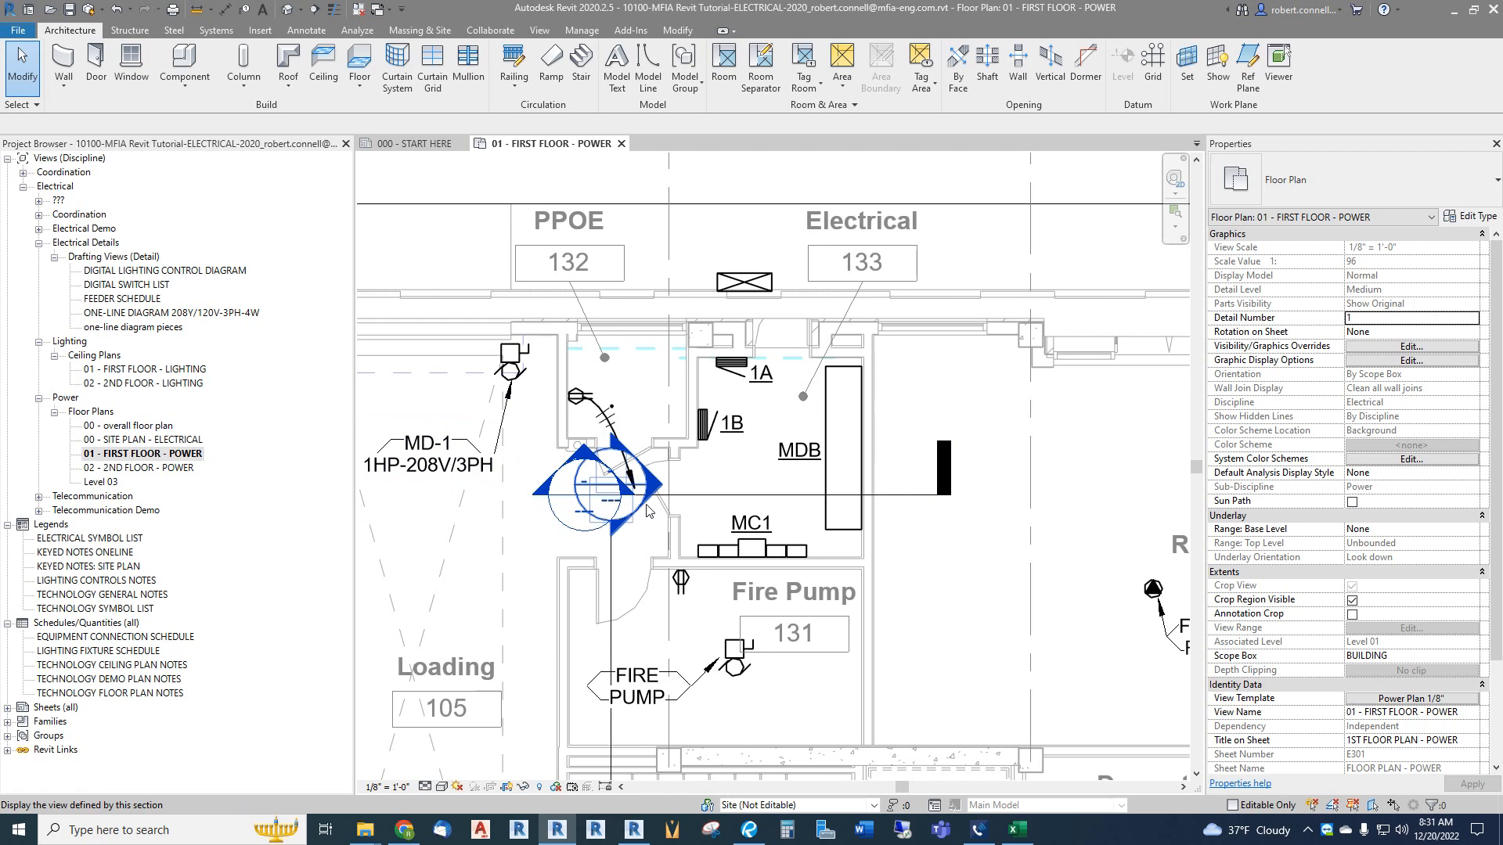
{"action": "scroll", "coordinate": [638, 501], "scroll_direction": "up", "scroll_amount": 2}
{"action": "left_click", "coordinate": [622, 468]}
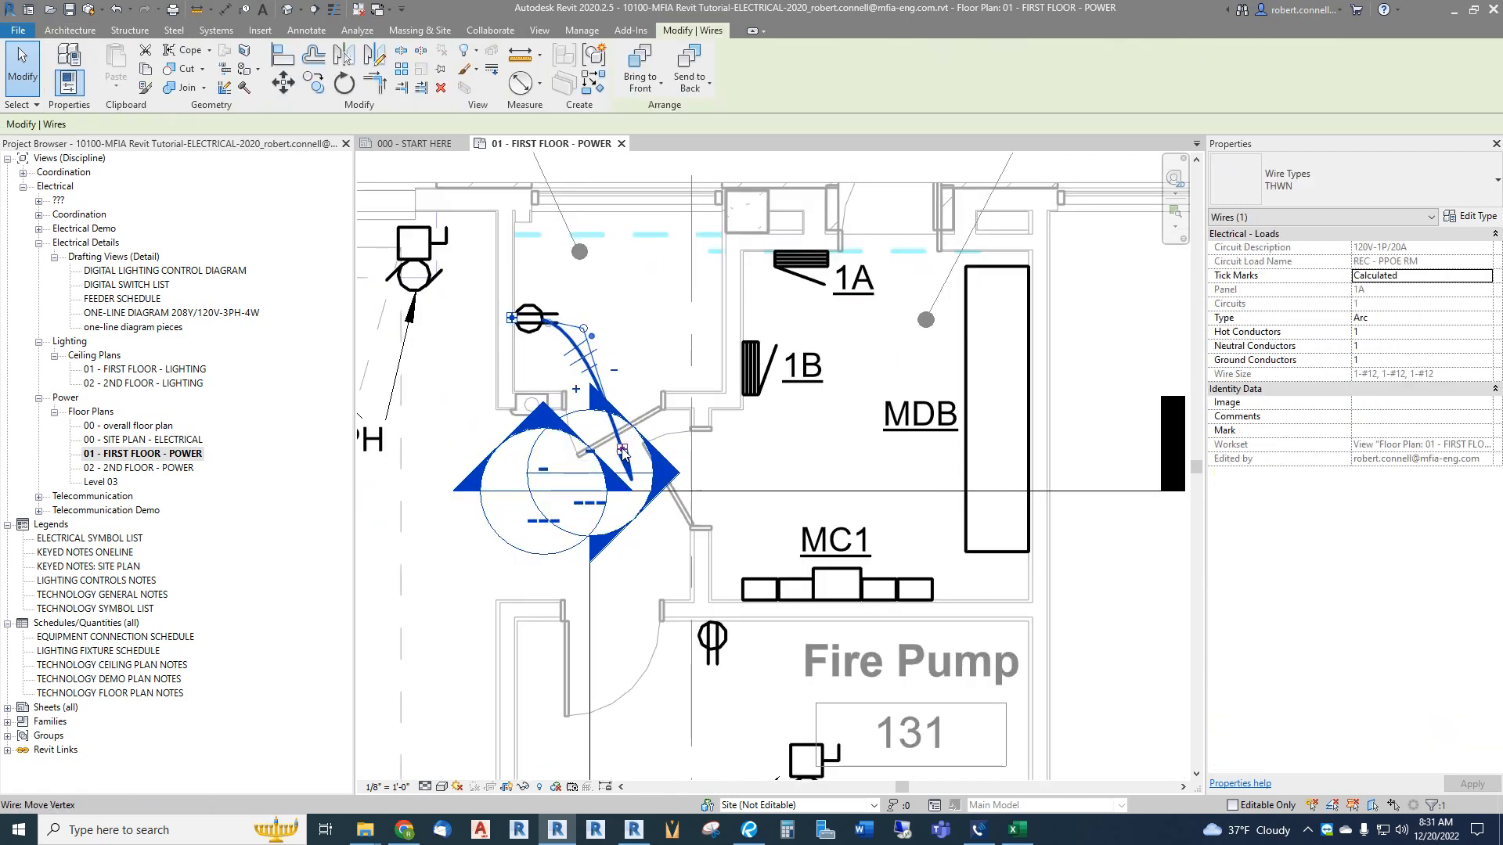
{"action": "left_click_drag", "start_coordinate": [611, 468], "coordinate": [615, 450]}
{"action": "left_click_drag", "start_coordinate": [584, 329], "coordinate": [661, 394]}
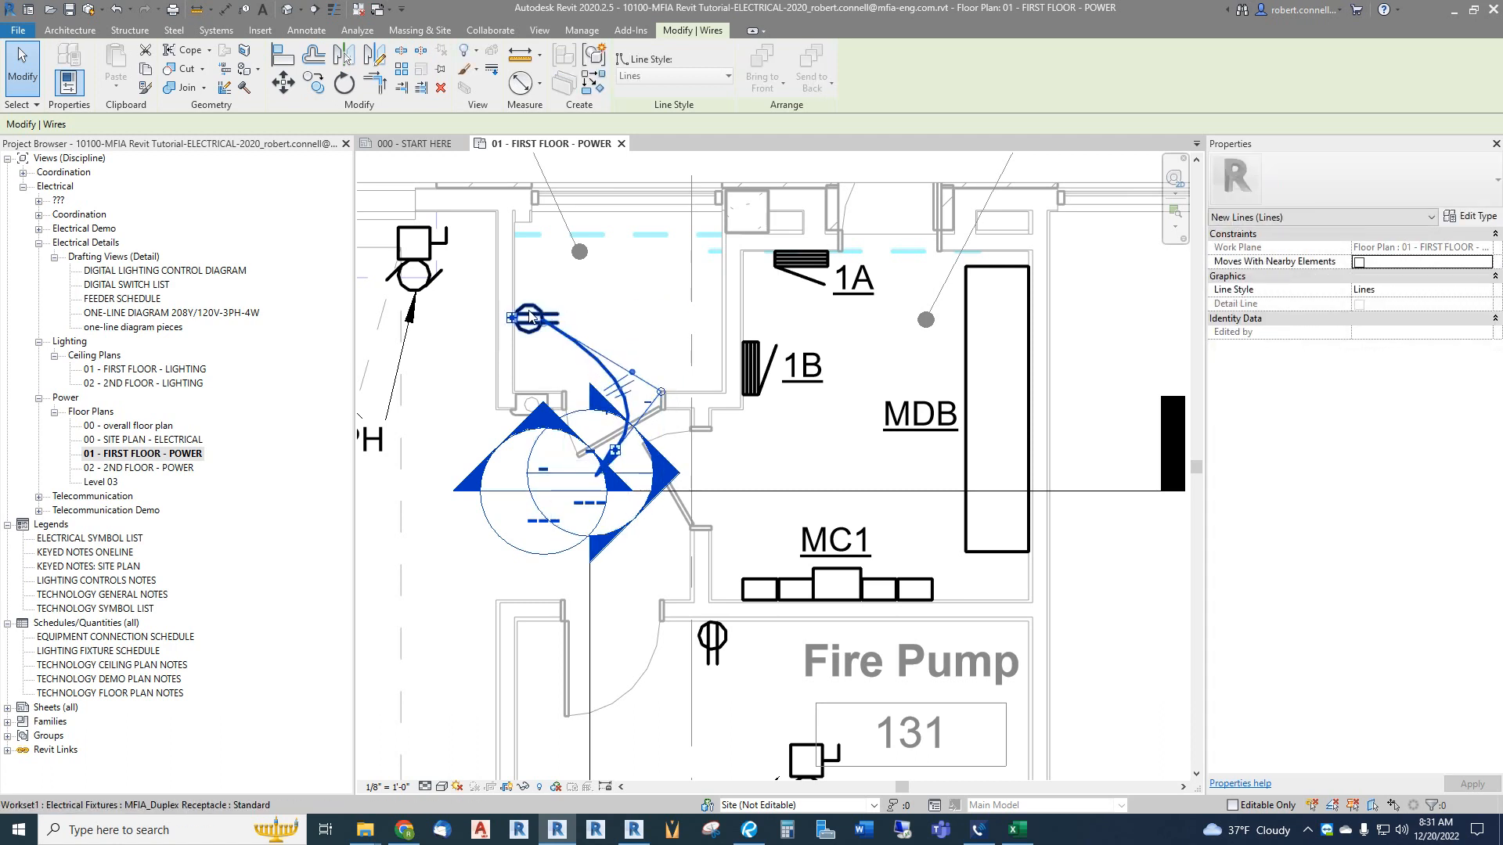
{"action": "left_click_drag", "start_coordinate": [662, 396], "coordinate": [630, 341]}
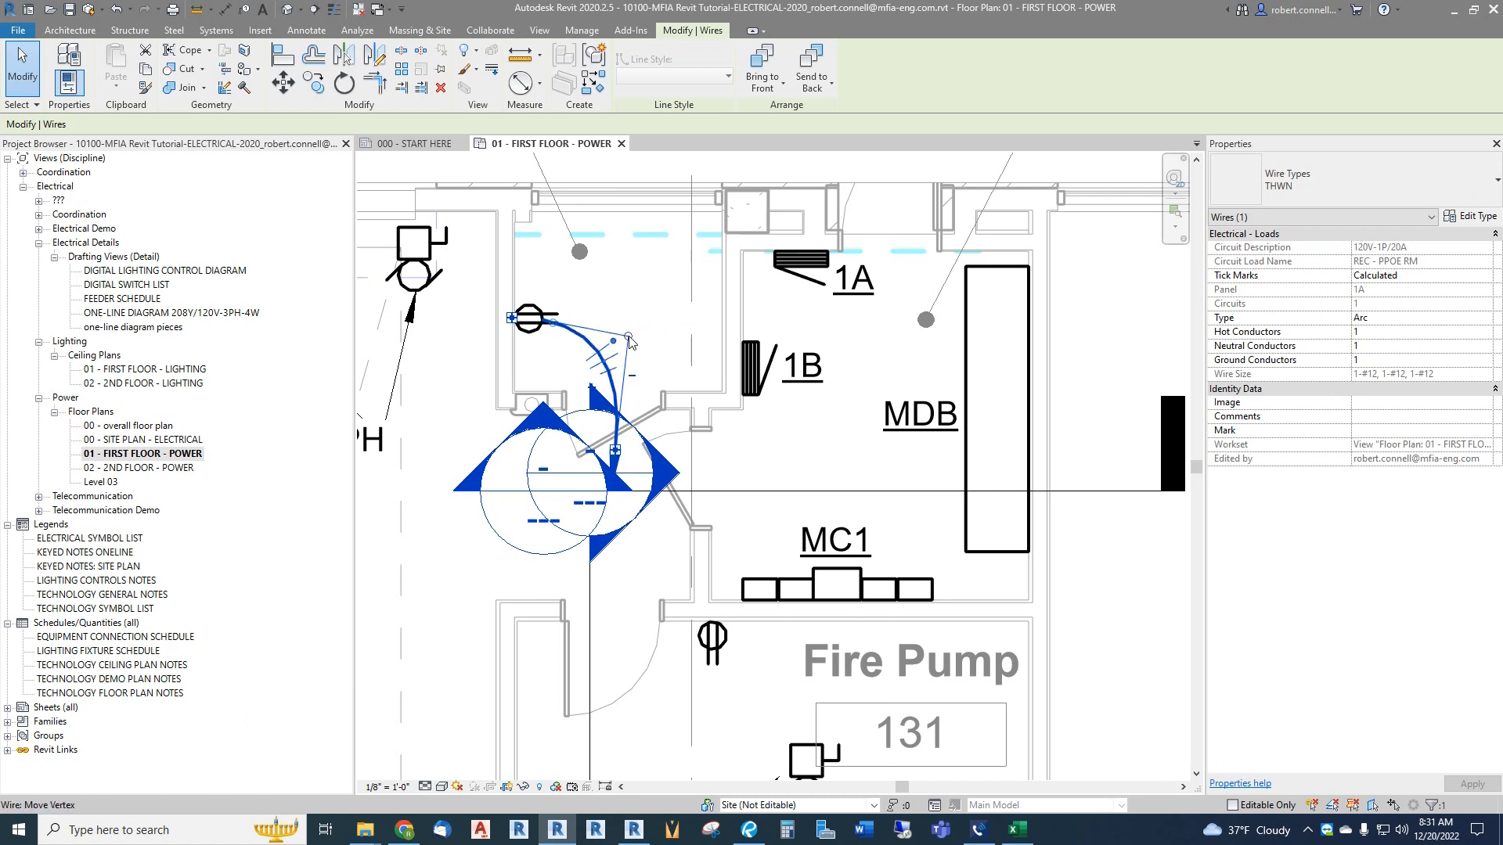
Step: Insert an extra vertex in the home-run wire and reposition both bend vertices to alter the curve
{"action": "right_click", "coordinate": [624, 343]}
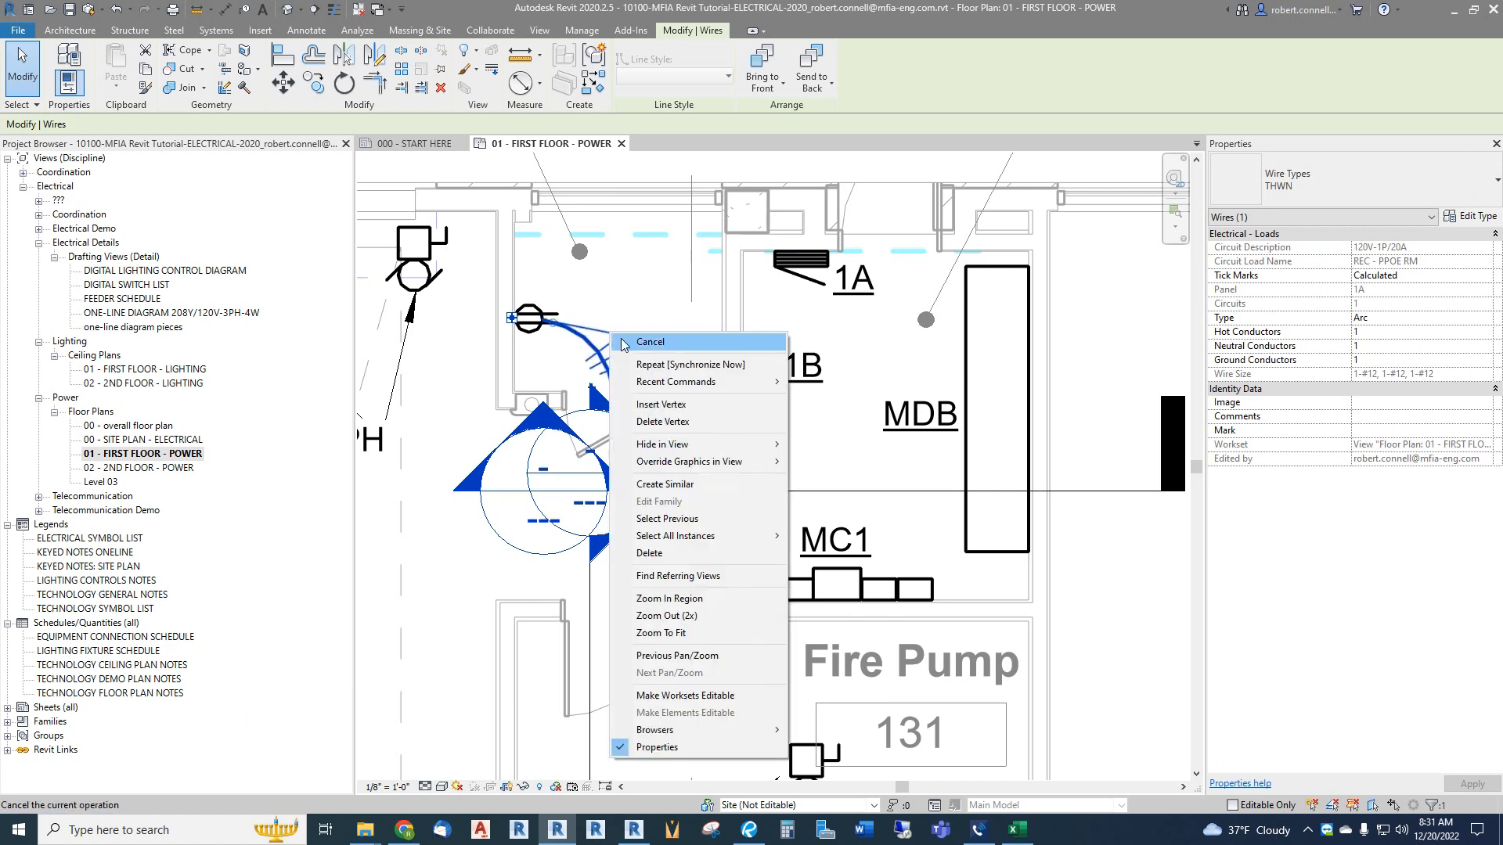
{"action": "left_click", "coordinate": [667, 405]}
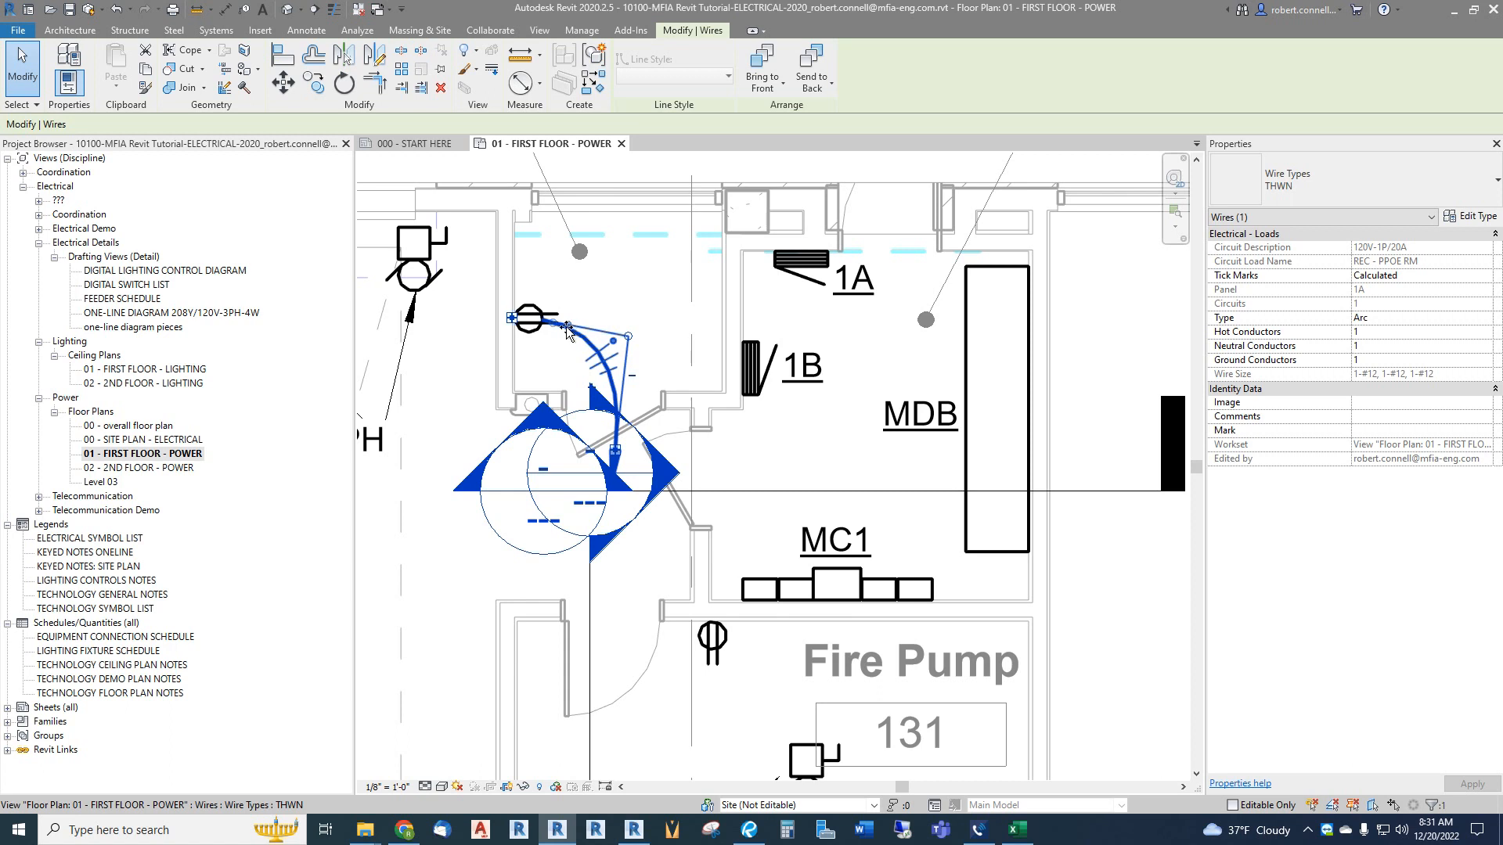
{"action": "left_click", "coordinate": [632, 385]}
{"action": "left_click_drag", "start_coordinate": [626, 391], "coordinate": [617, 267]}
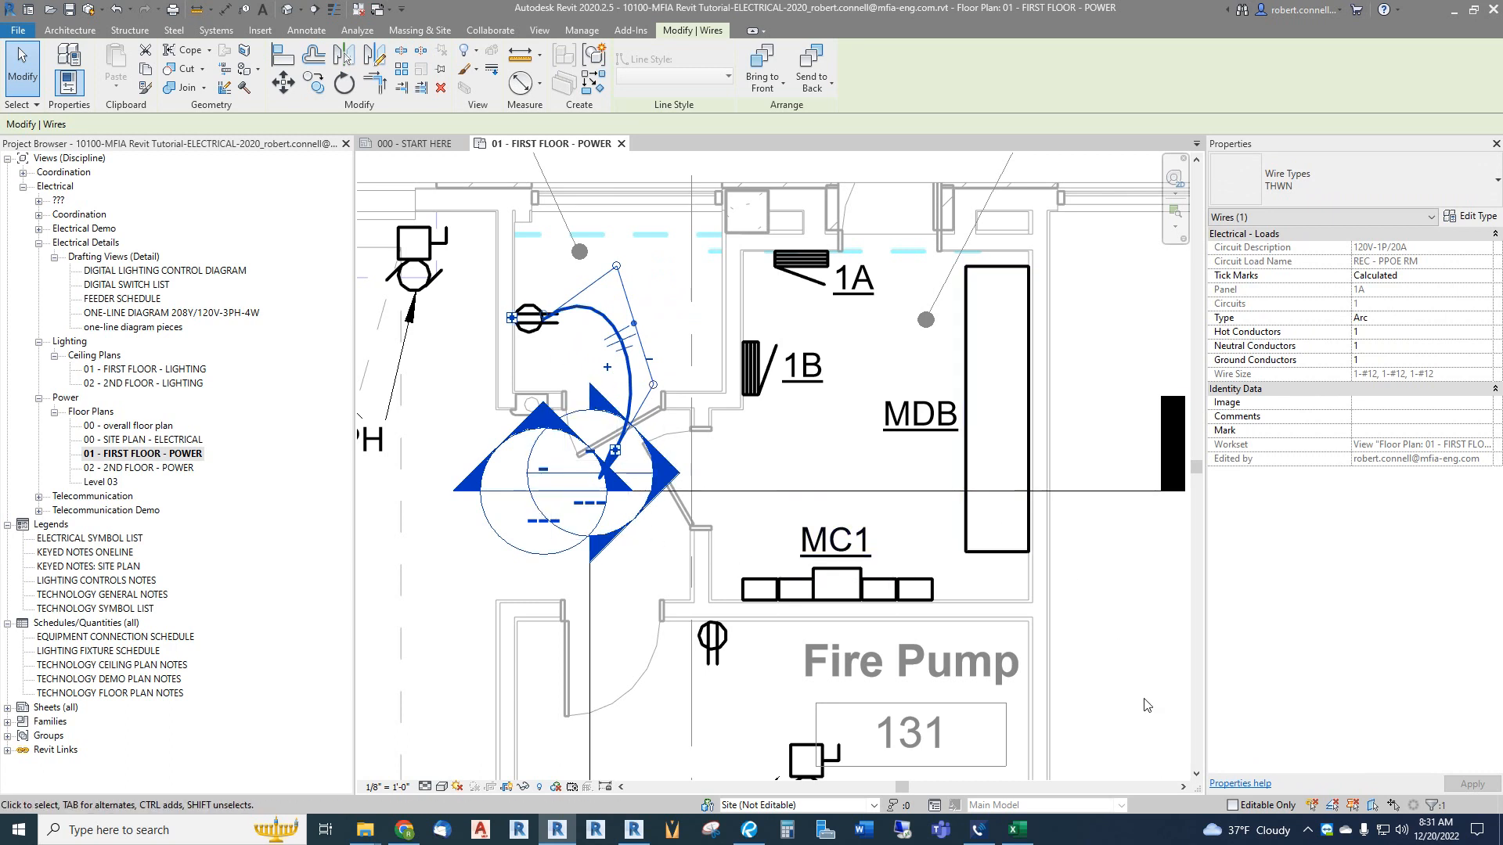
{"action": "left_click_drag", "start_coordinate": [653, 385], "coordinate": [615, 383]}
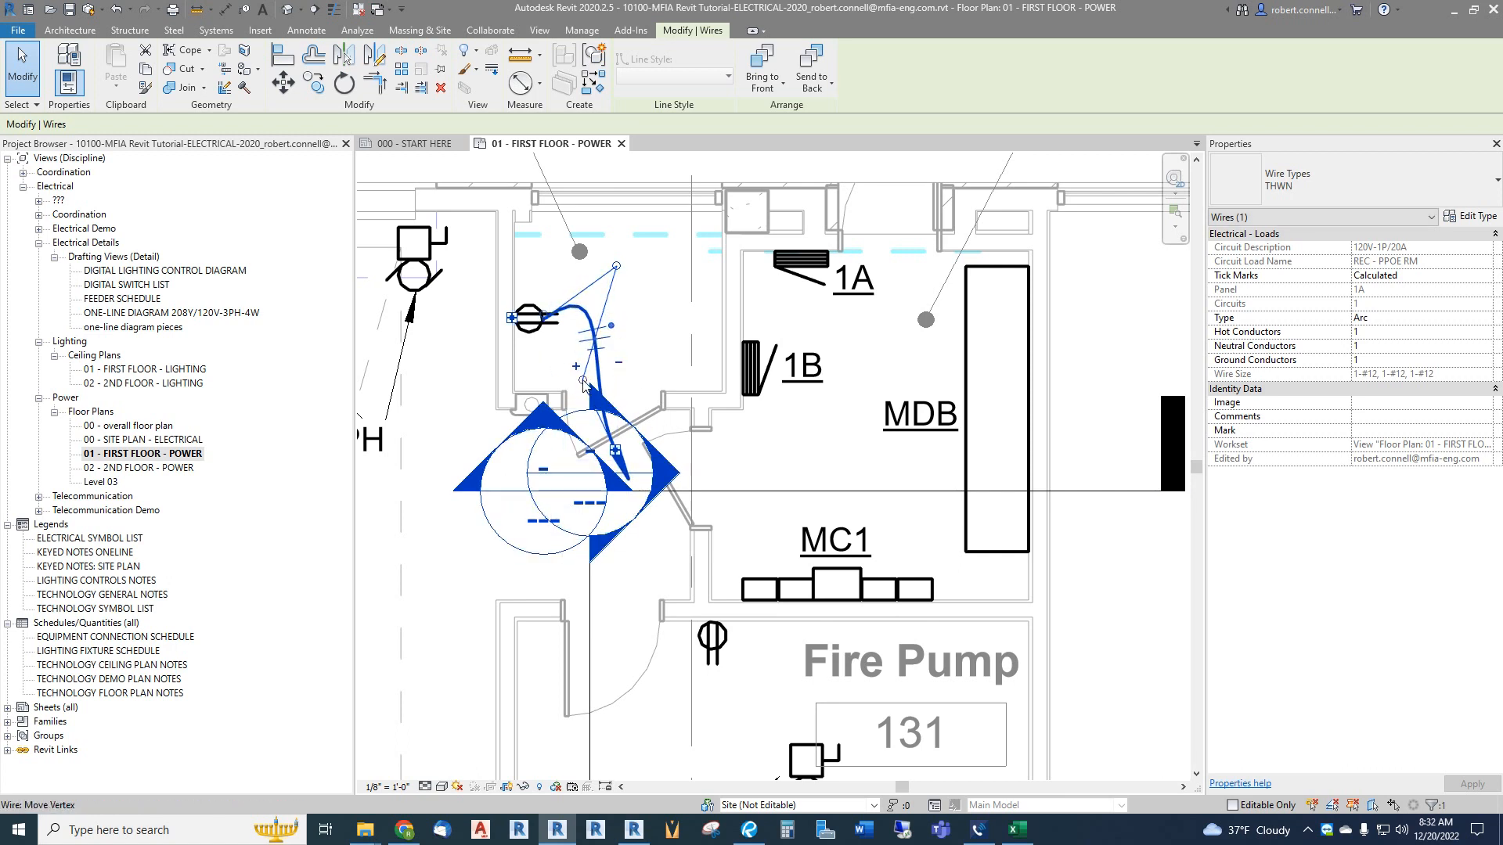
{"action": "left_click_drag", "start_coordinate": [583, 382], "coordinate": [629, 371]}
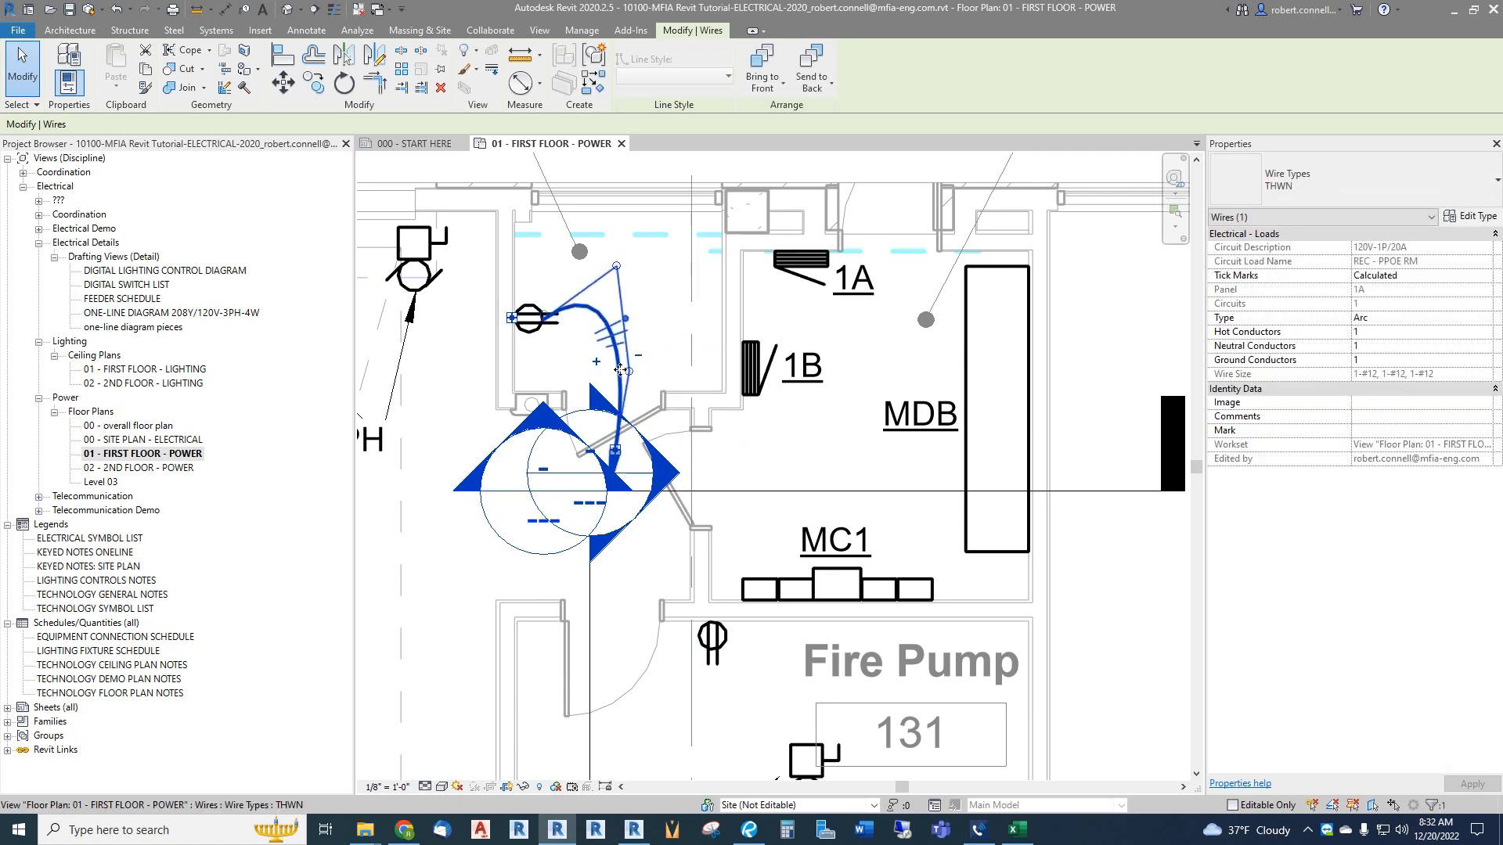
Step: Delete the wire's lower bend vertex and move the remaining one back to form a single smooth arc
{"action": "right_click", "coordinate": [629, 370]}
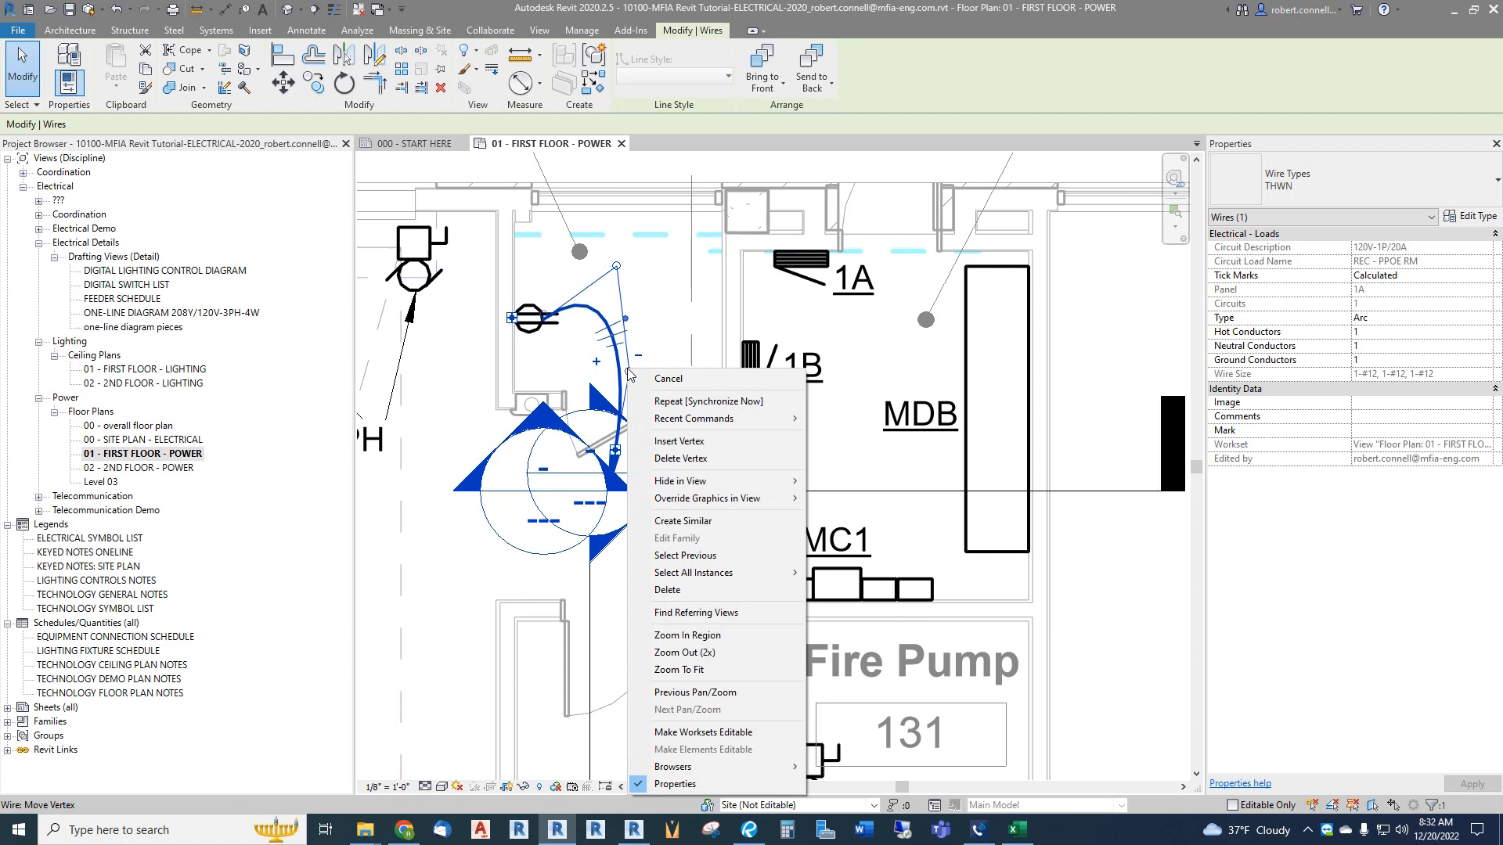
{"action": "left_click", "coordinate": [669, 459]}
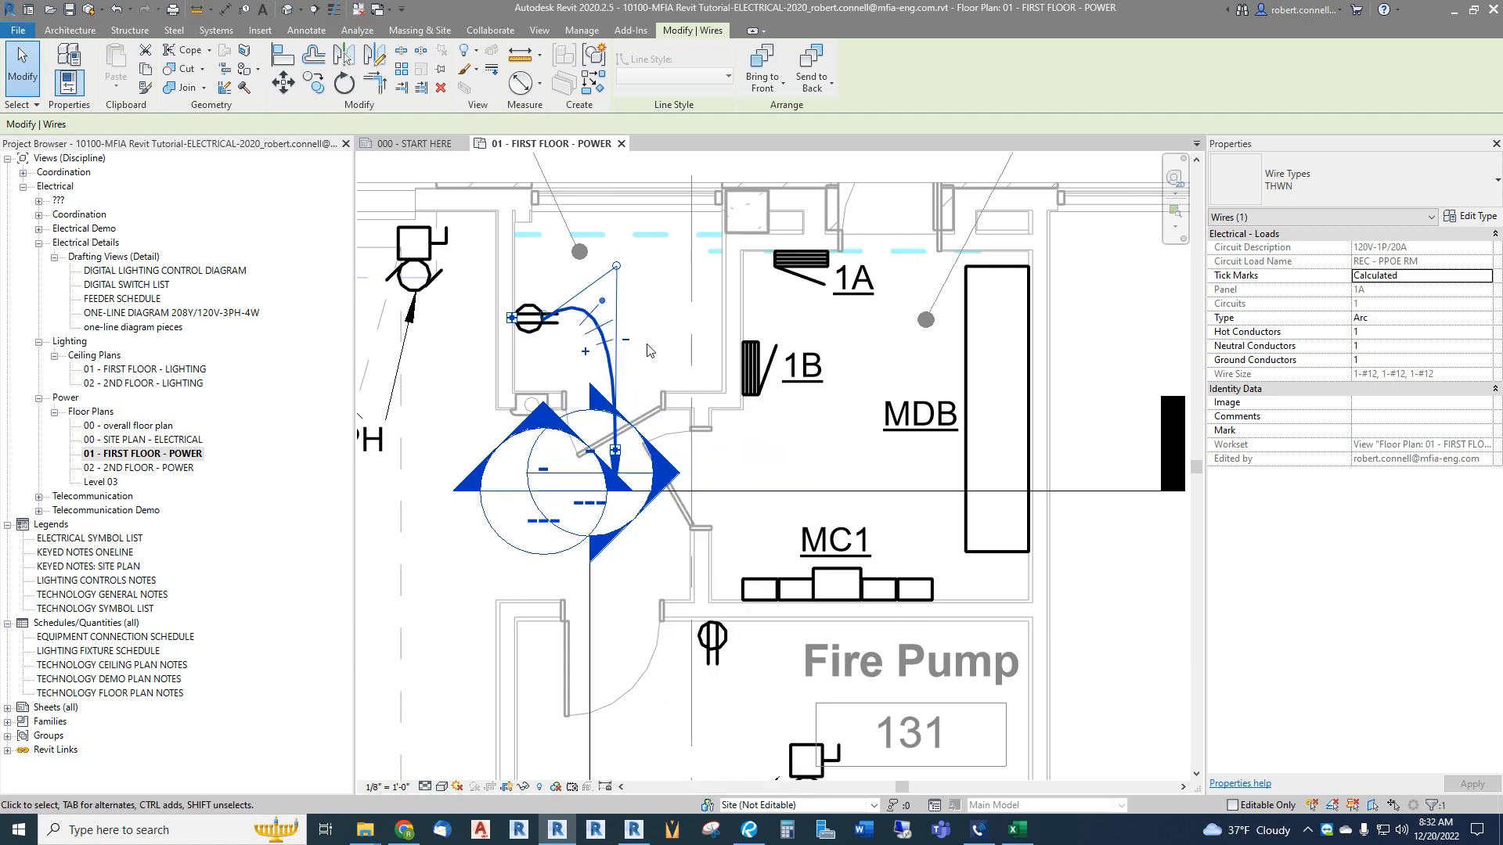
{"action": "left_click_drag", "start_coordinate": [616, 266], "coordinate": [634, 336]}
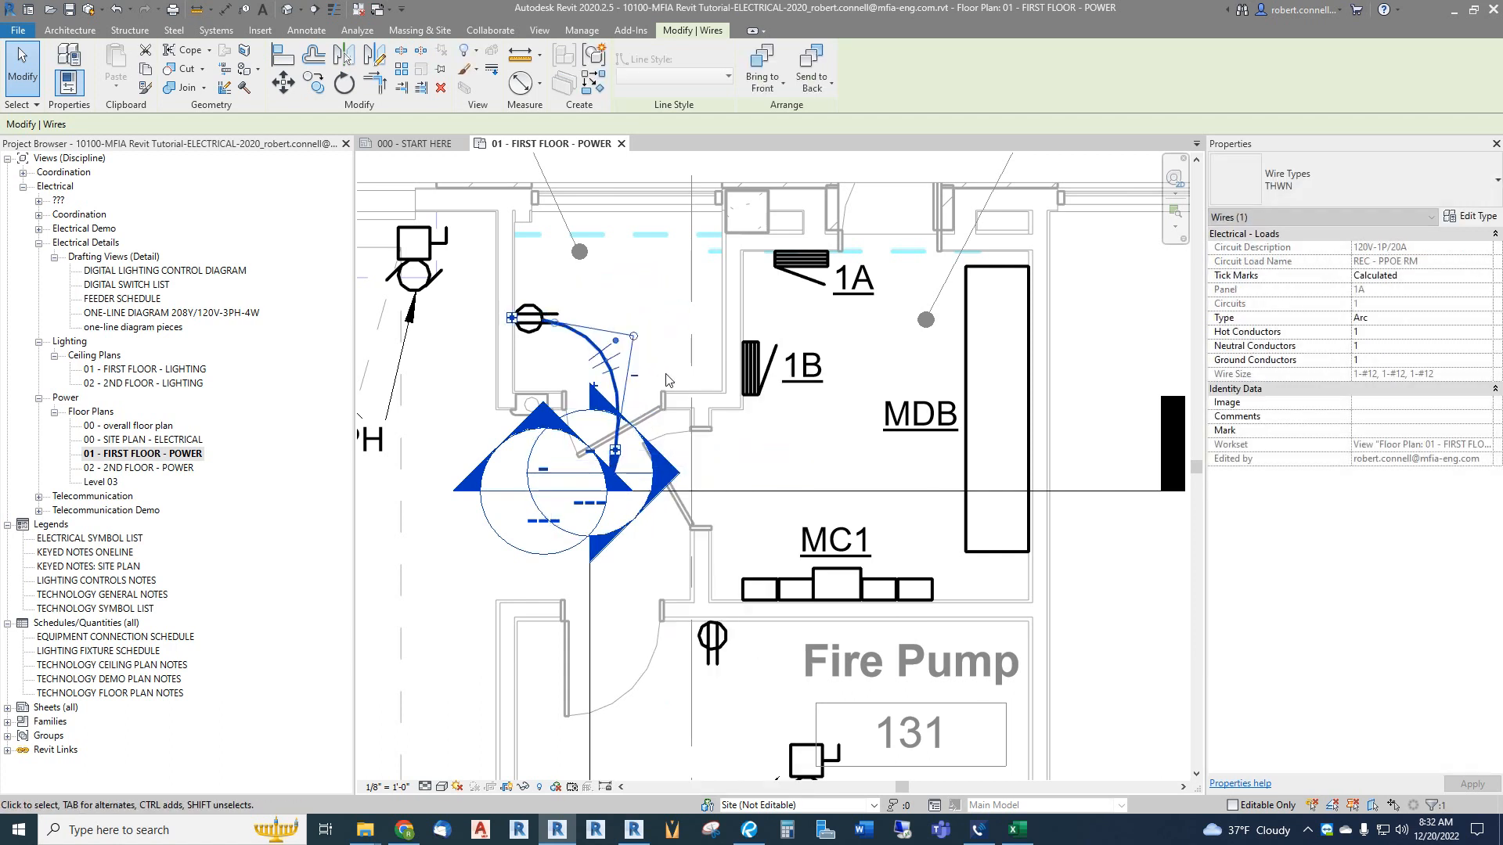
{"action": "key", "text": "Escape"}
Step: Try different end offsets for the wire at the duplex receptacle, finishing with its start on the symbol's edge
{"action": "scroll", "coordinate": [613, 357], "scroll_direction": "up", "scroll_amount": 2}
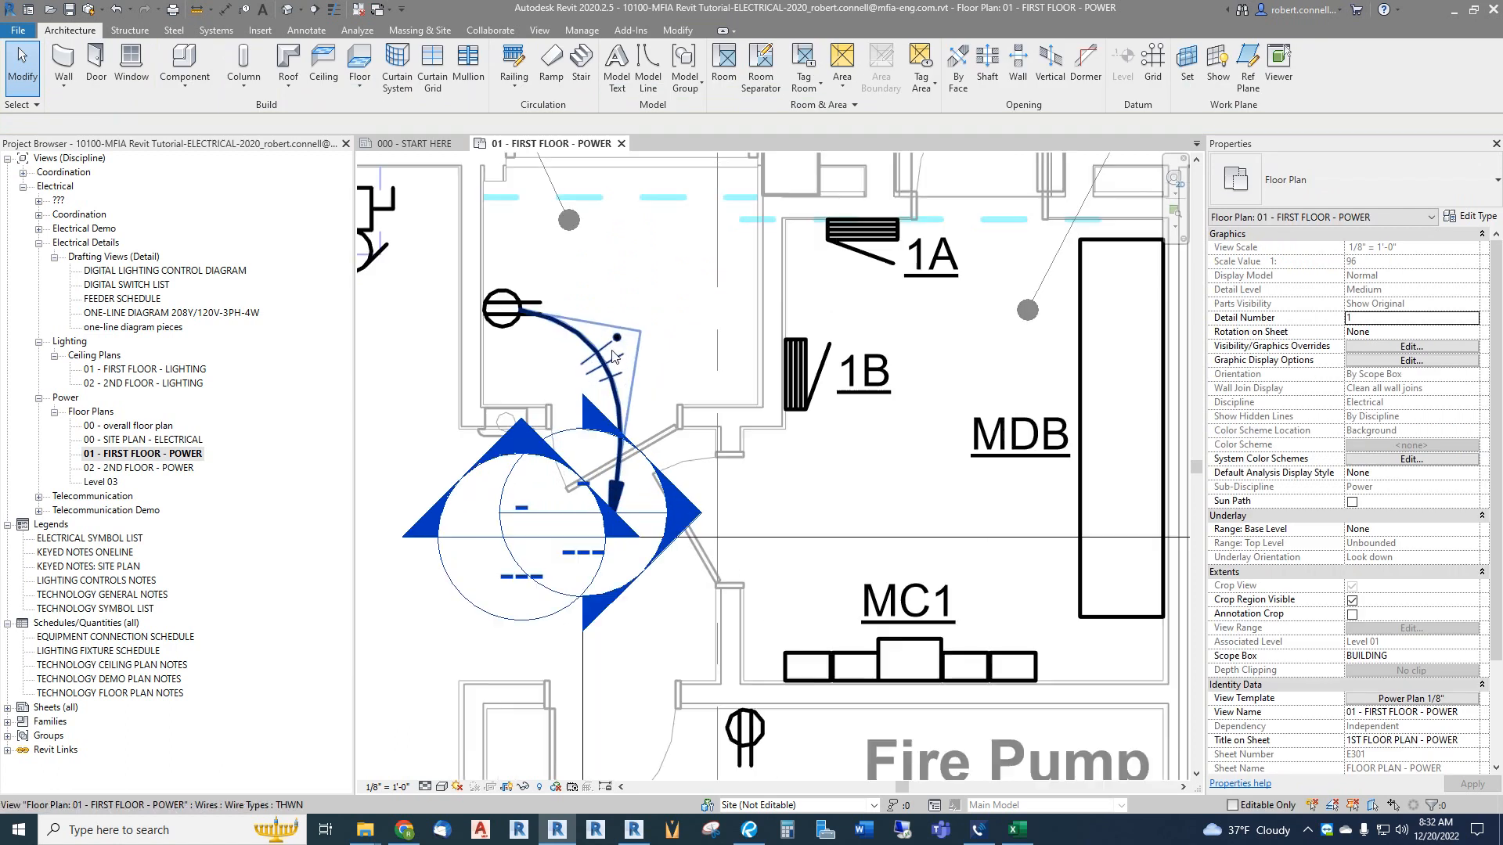
{"action": "scroll", "coordinate": [613, 356], "scroll_direction": "up", "scroll_amount": 1}
{"action": "left_click", "coordinate": [617, 345]}
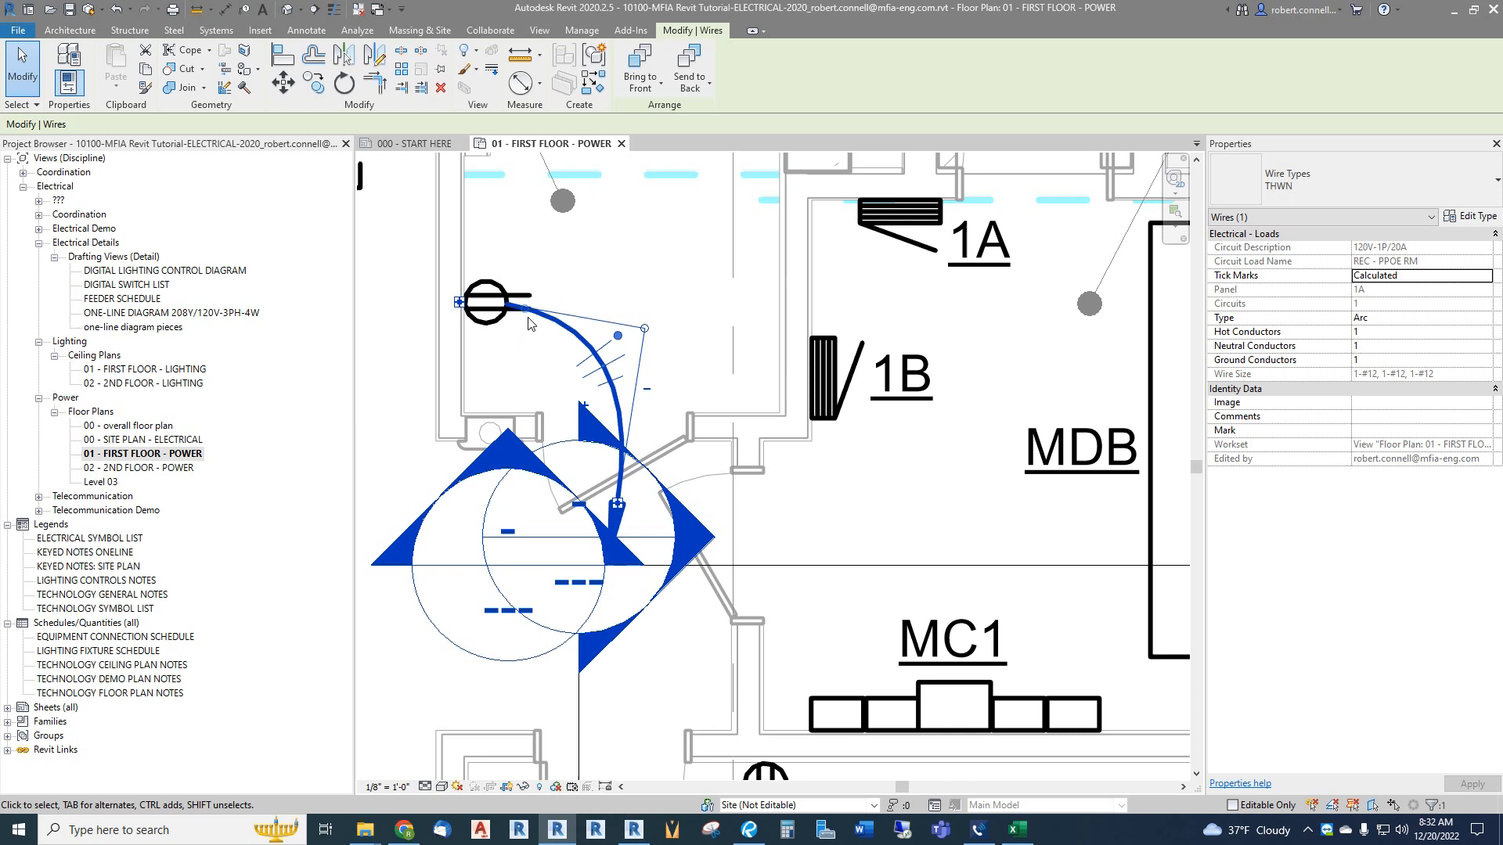
{"action": "left_click_drag", "start_coordinate": [525, 314], "coordinate": [572, 283]}
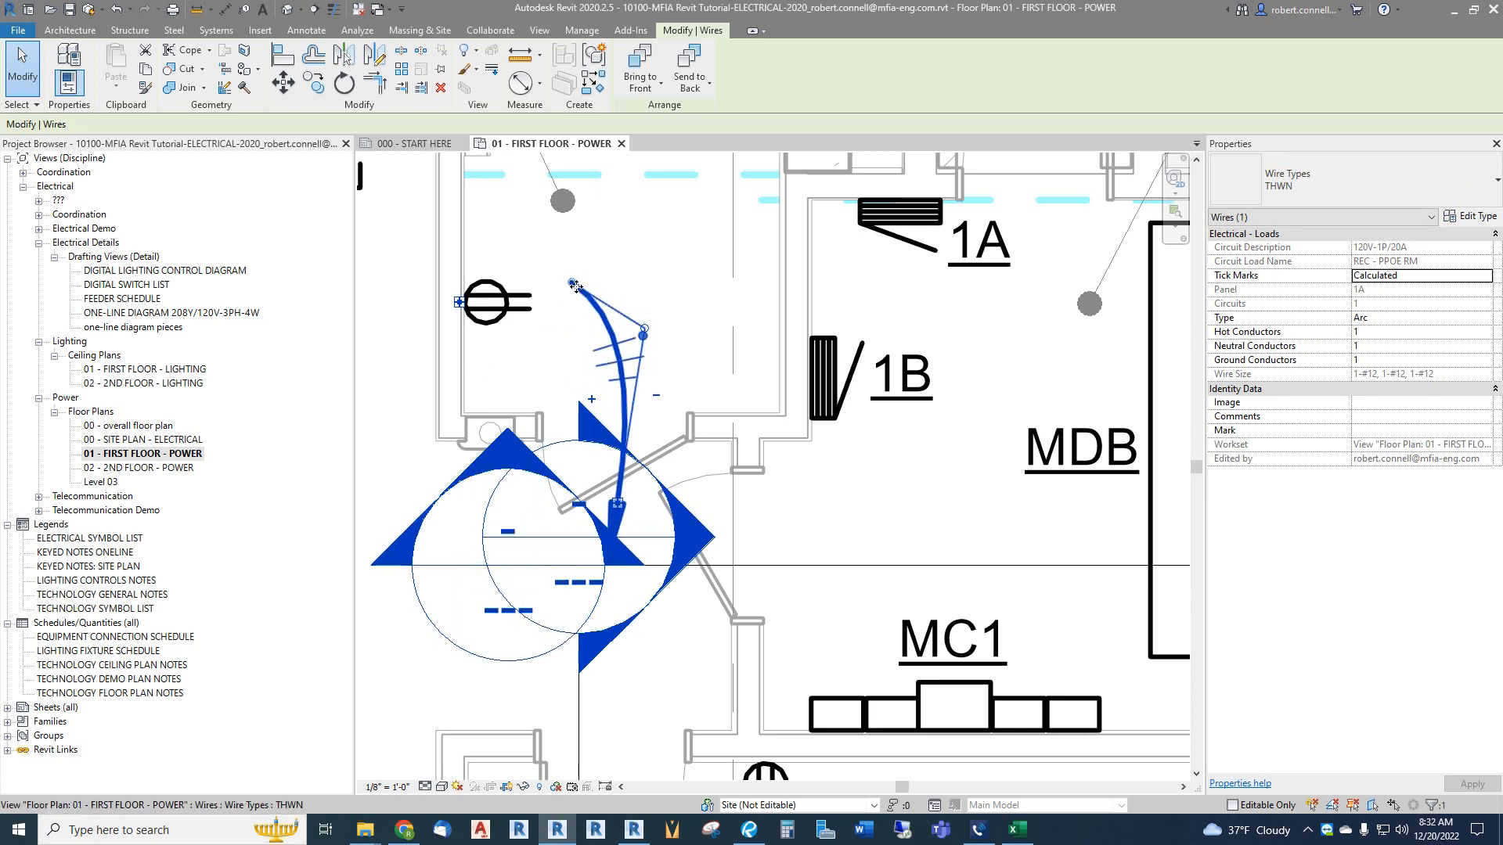
{"action": "left_click_drag", "start_coordinate": [572, 283], "coordinate": [510, 309]}
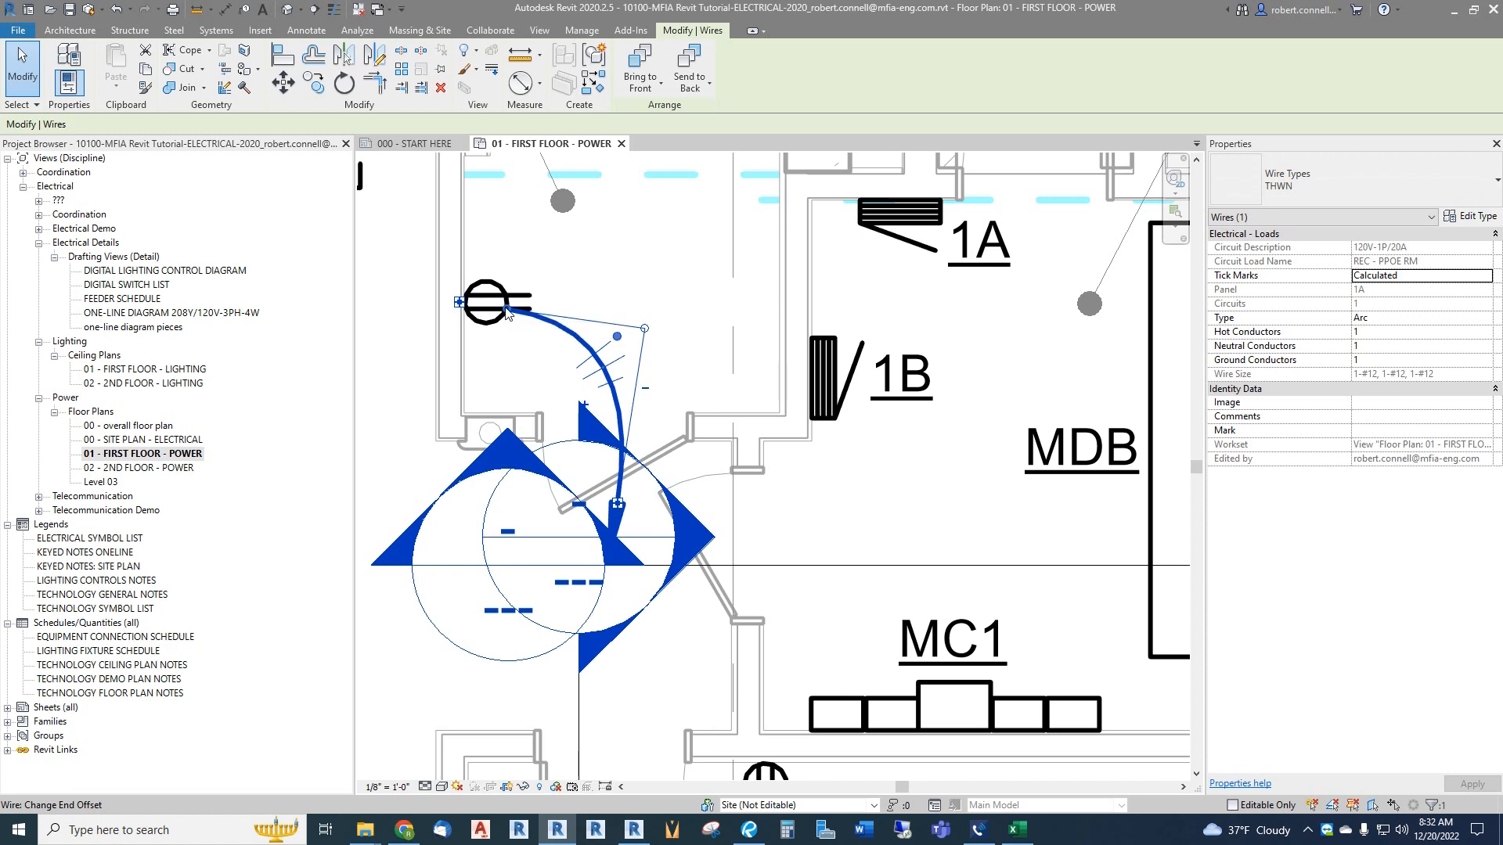
{"action": "left_click_drag", "start_coordinate": [510, 313], "coordinate": [486, 302]}
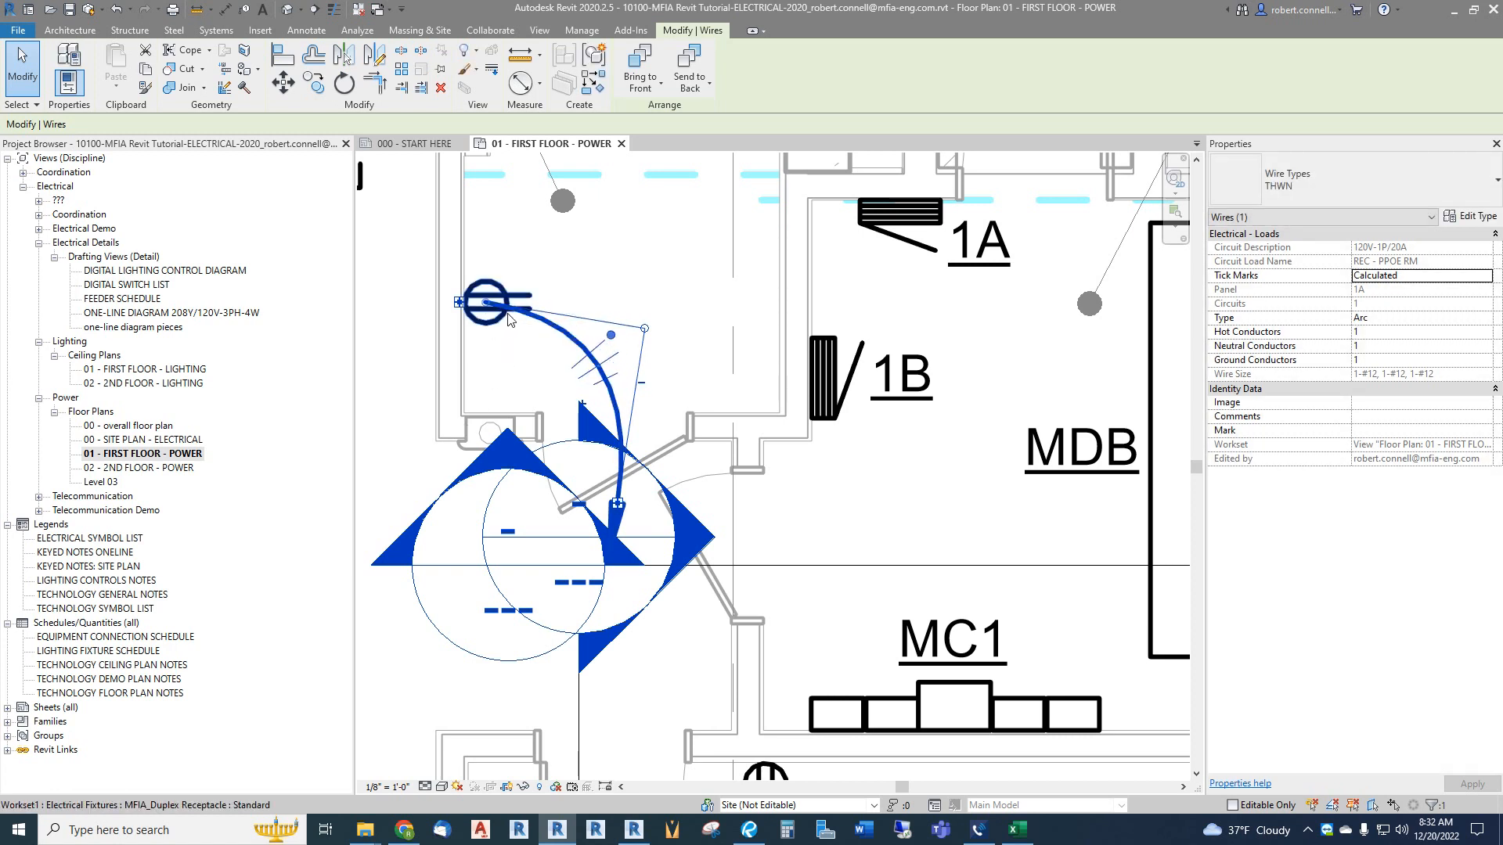
{"action": "mouse_move", "coordinate": [491, 304]}
{"action": "left_mouse_down"}
{"action": "mouse_move", "coordinate": [509, 313]}
{"action": "mouse_move", "coordinate": [476, 322]}
{"action": "mouse_move", "coordinate": [495, 281]}
{"action": "mouse_move", "coordinate": [509, 306]}
{"action": "left_mouse_up"}
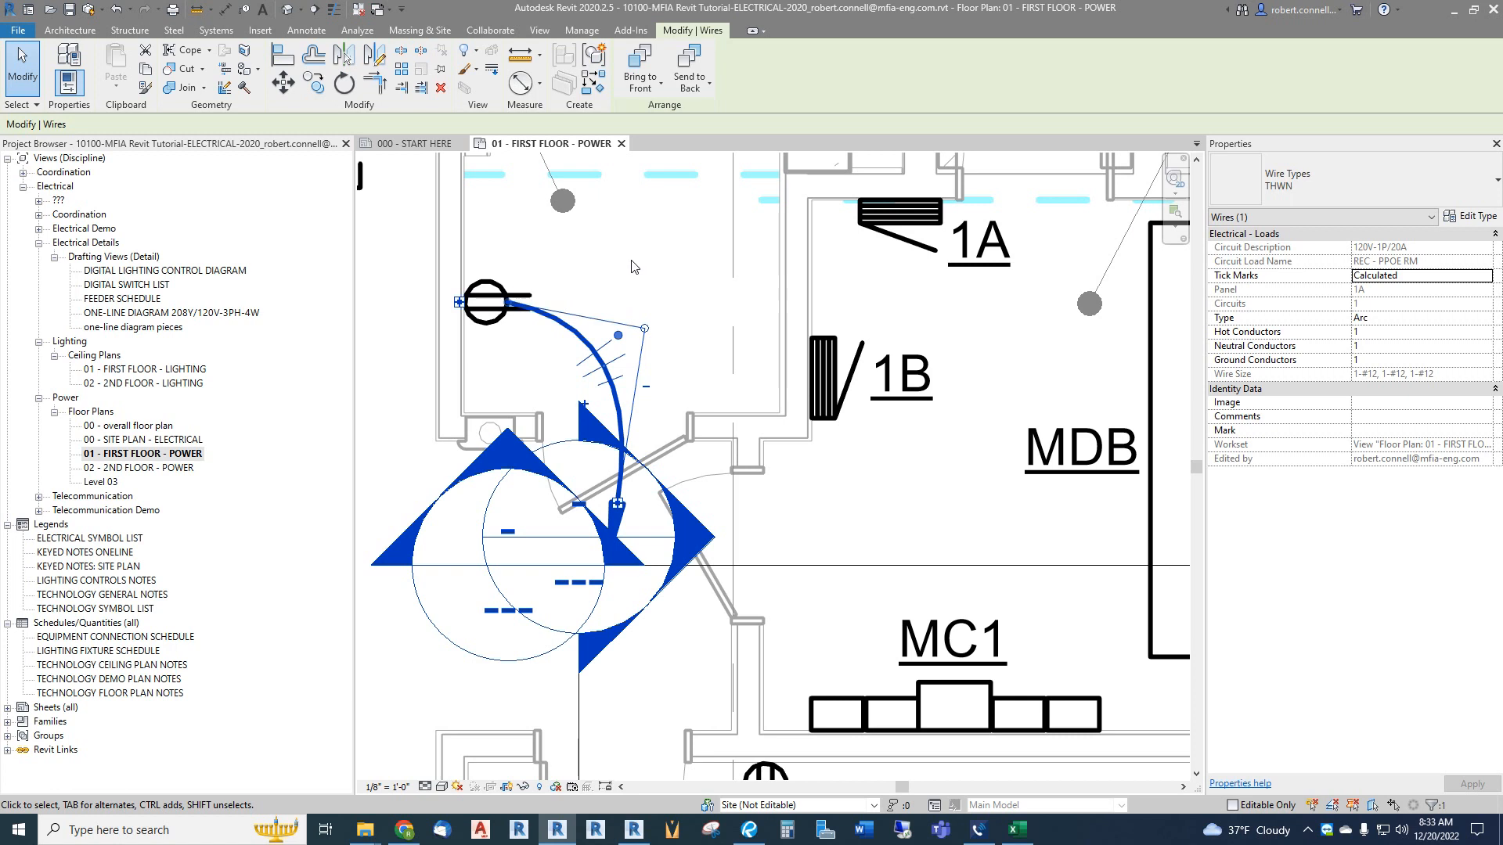
Step: Turn on thin lines and fine-tune the wire's end offset so it meets the receptacle circle's edge
{"action": "scroll", "coordinate": [634, 264], "scroll_direction": "down", "scroll_amount": 2}
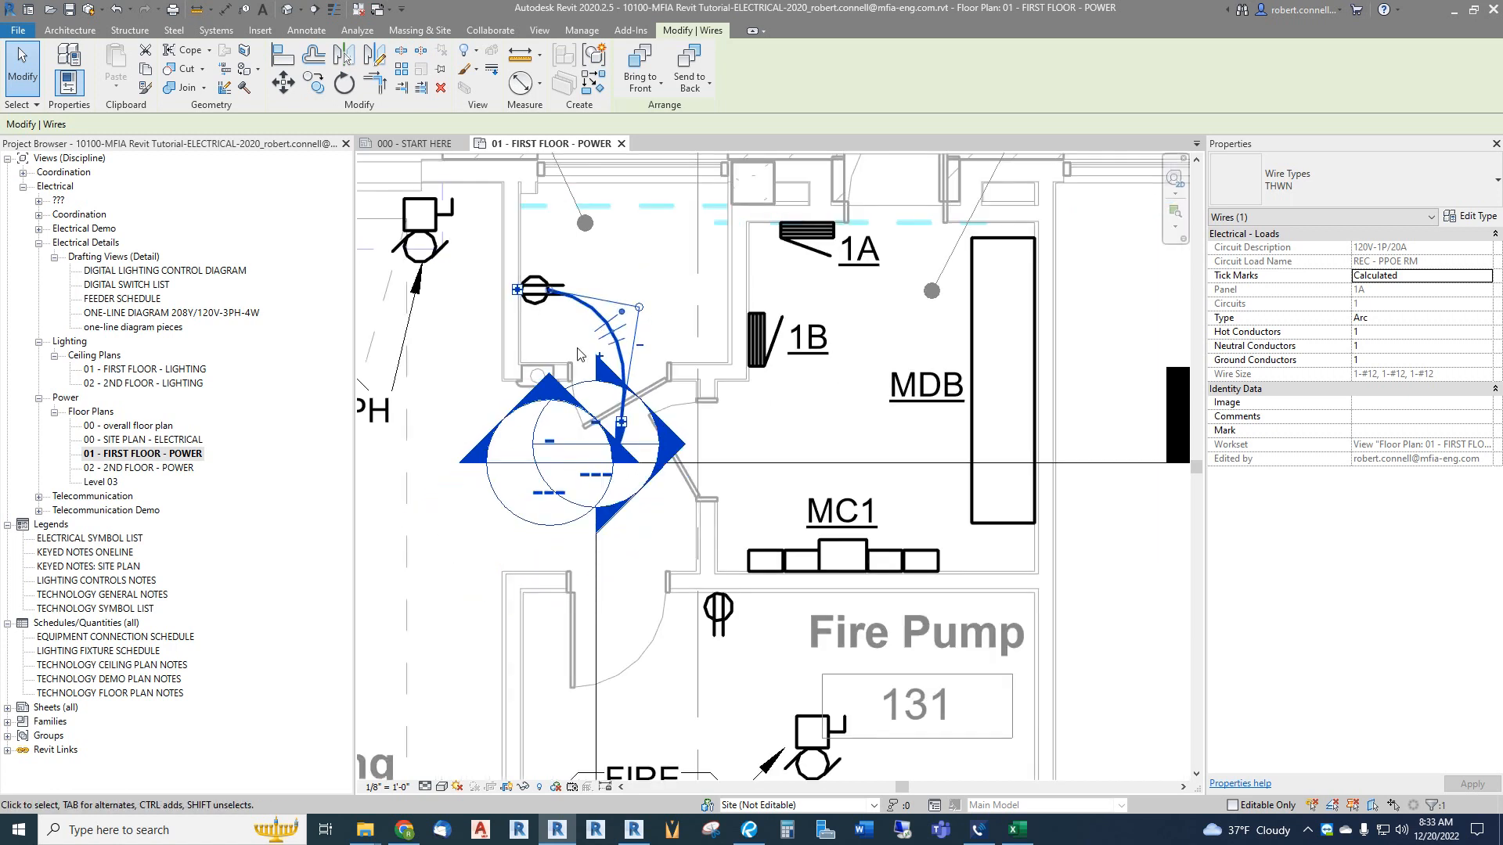
{"action": "scroll", "coordinate": [554, 291], "scroll_direction": "up", "scroll_amount": 2}
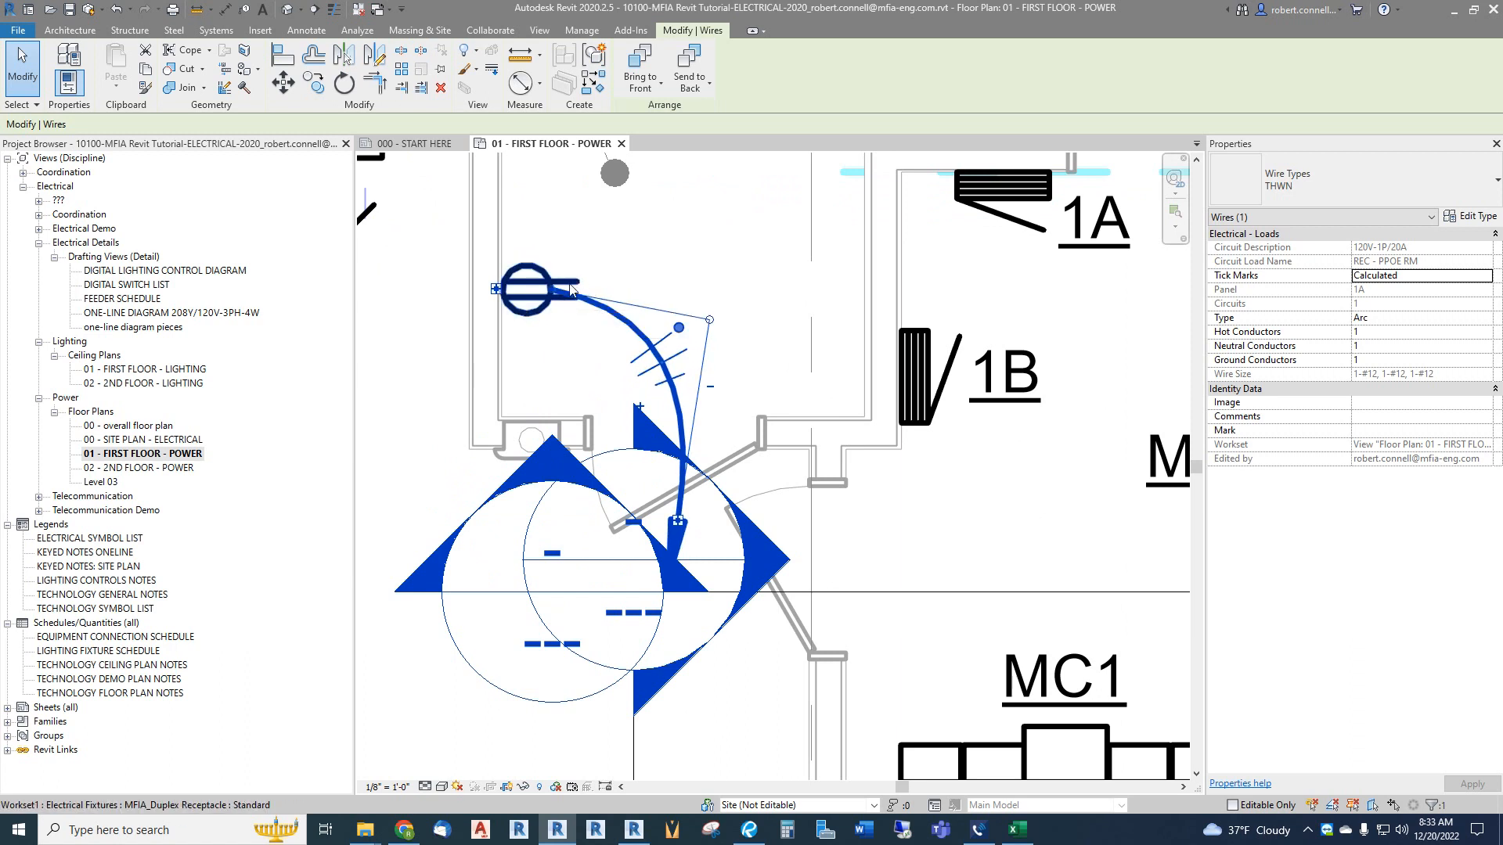
{"action": "left_click", "coordinate": [334, 13]}
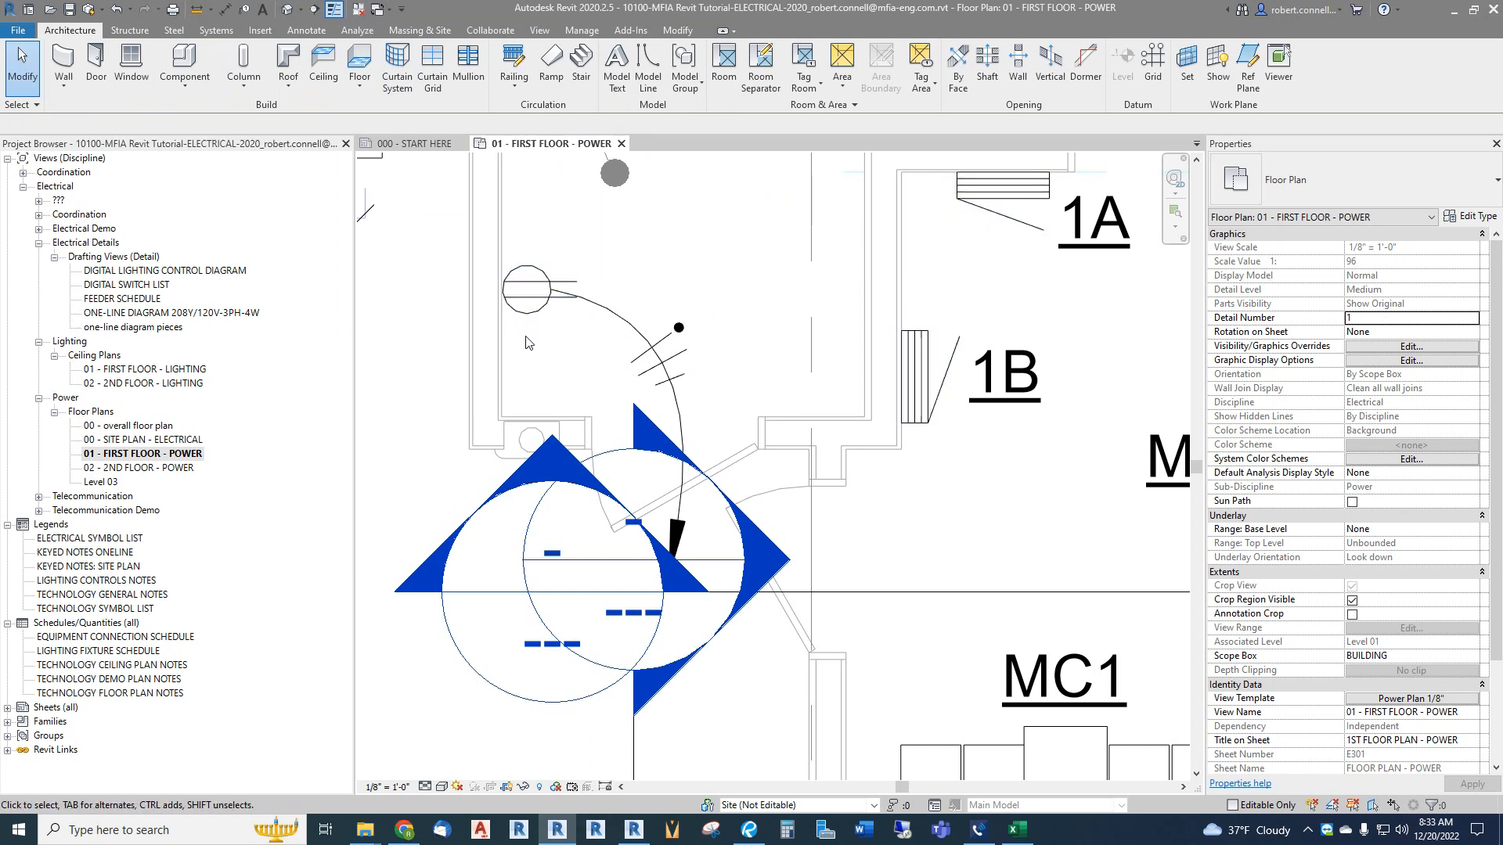
{"action": "left_click", "coordinate": [626, 330]}
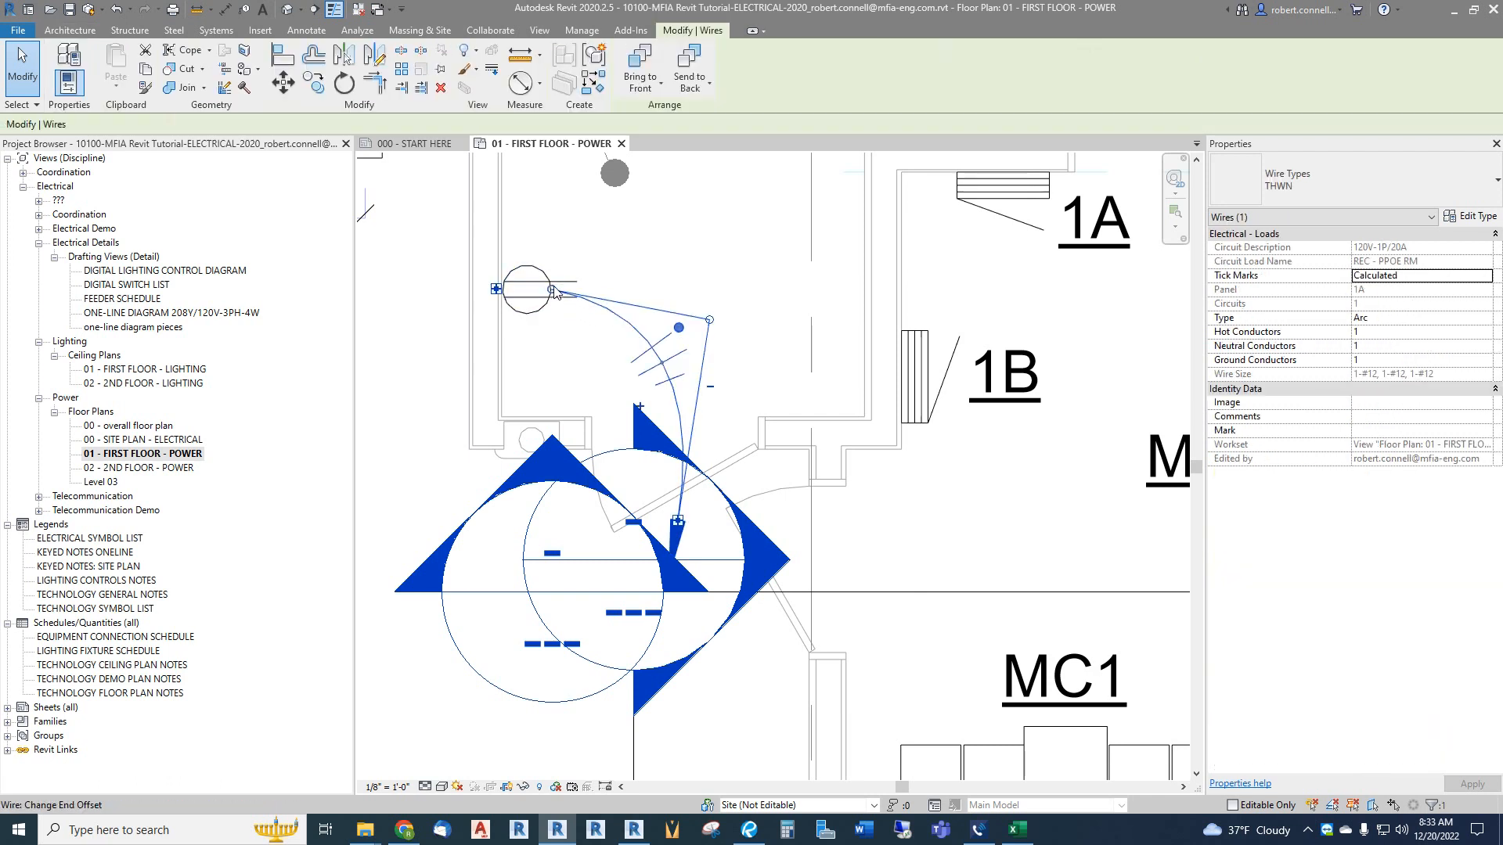
{"action": "left_click_drag", "start_coordinate": [553, 294], "coordinate": [502, 293]}
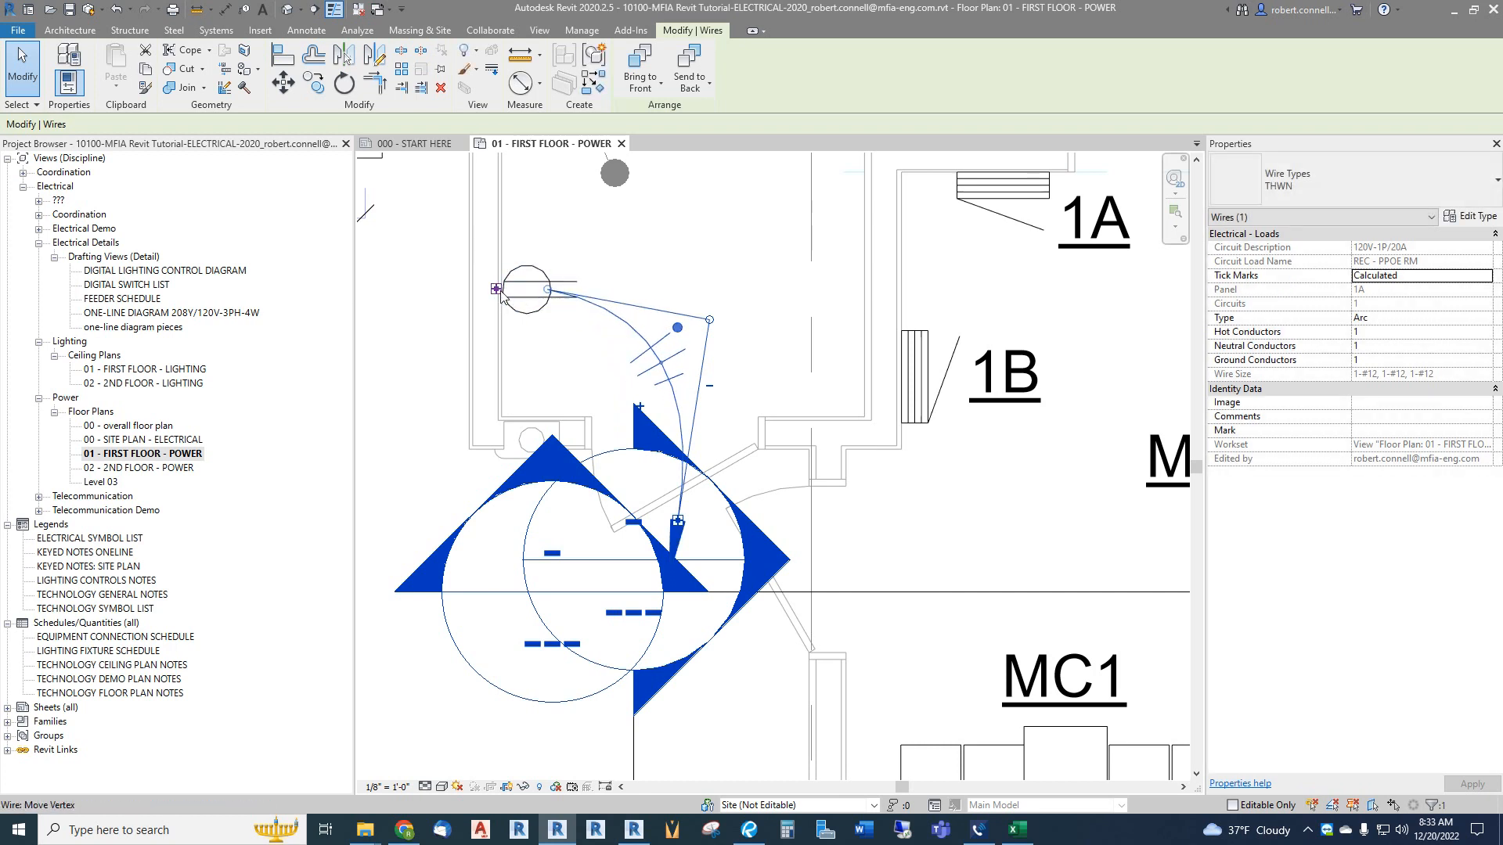
{"action": "scroll", "coordinate": [496, 292], "scroll_direction": "up", "scroll_amount": 2}
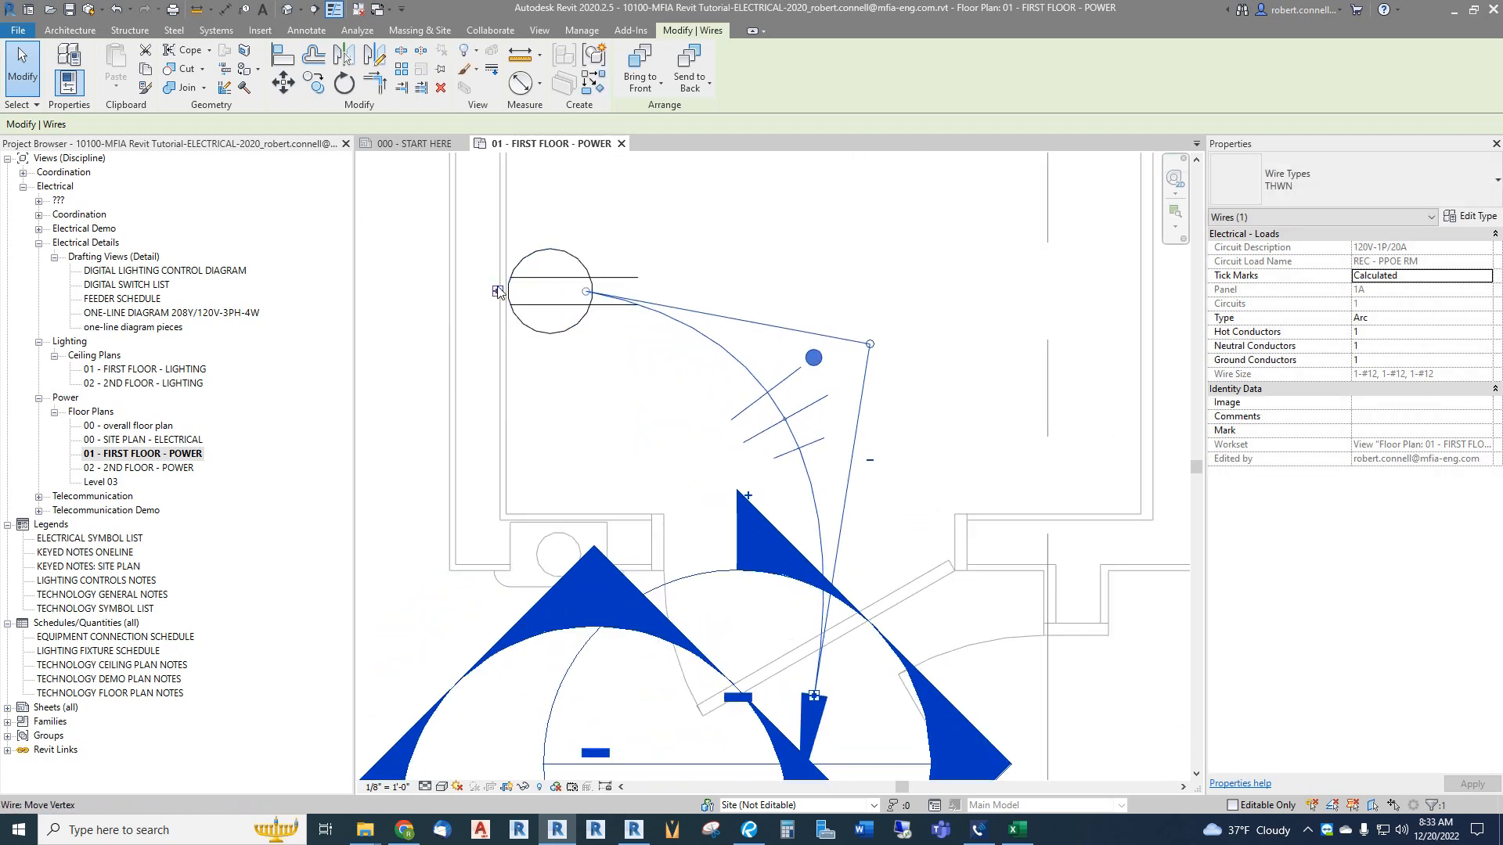
{"action": "scroll", "coordinate": [496, 300], "scroll_direction": "down", "scroll_amount": 2}
{"action": "left_click_drag", "start_coordinate": [550, 307], "coordinate": [549, 306]}
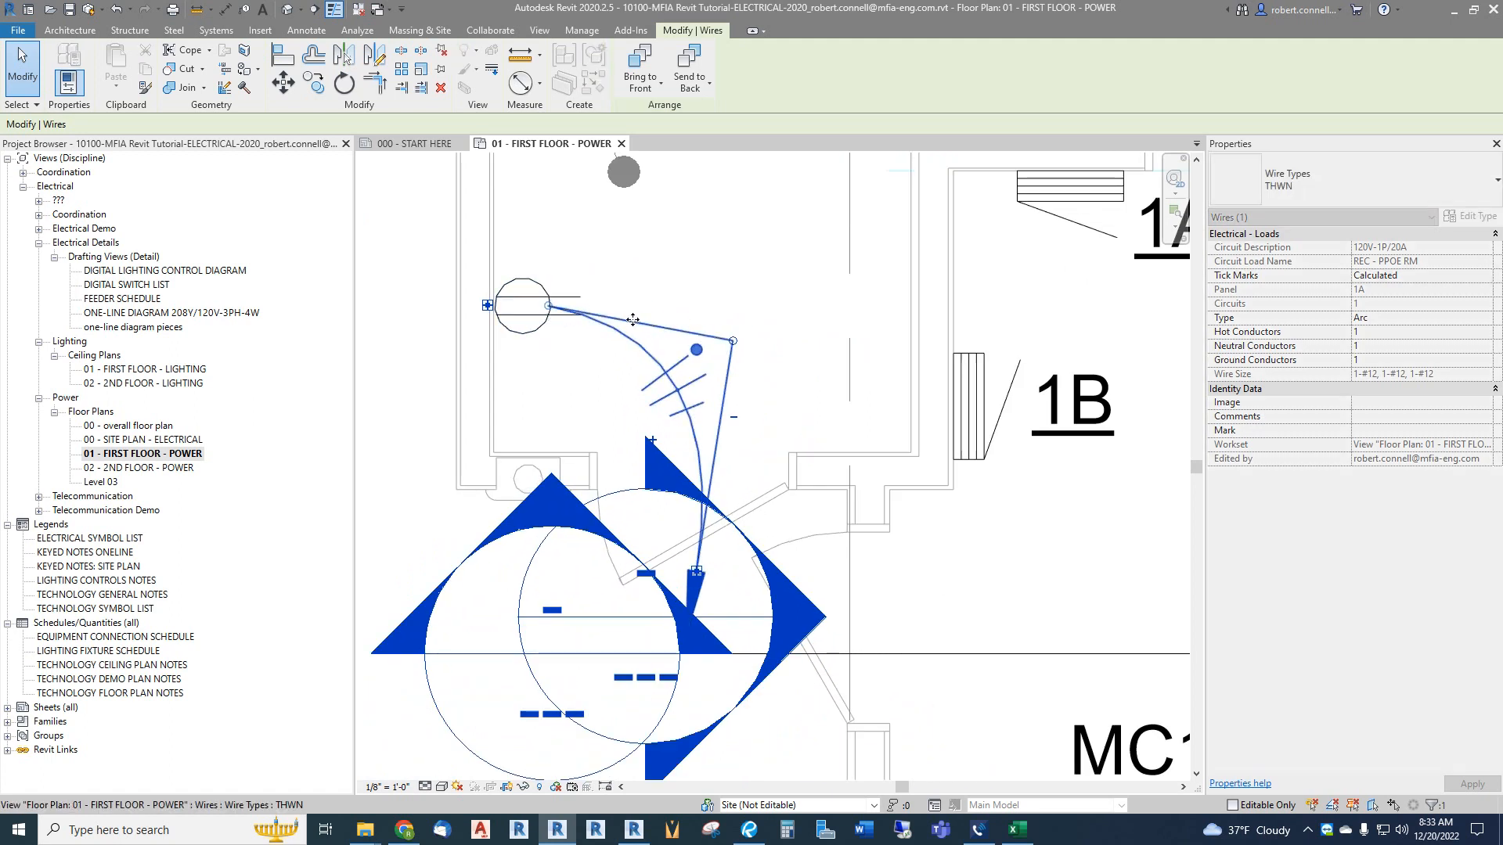
Step: Restore normal line weights by turning thin lines off and check the finished home-run wire
{"action": "left_click", "coordinate": [334, 9]}
{"action": "scroll", "coordinate": [554, 306], "scroll_direction": "down", "scroll_amount": 2}
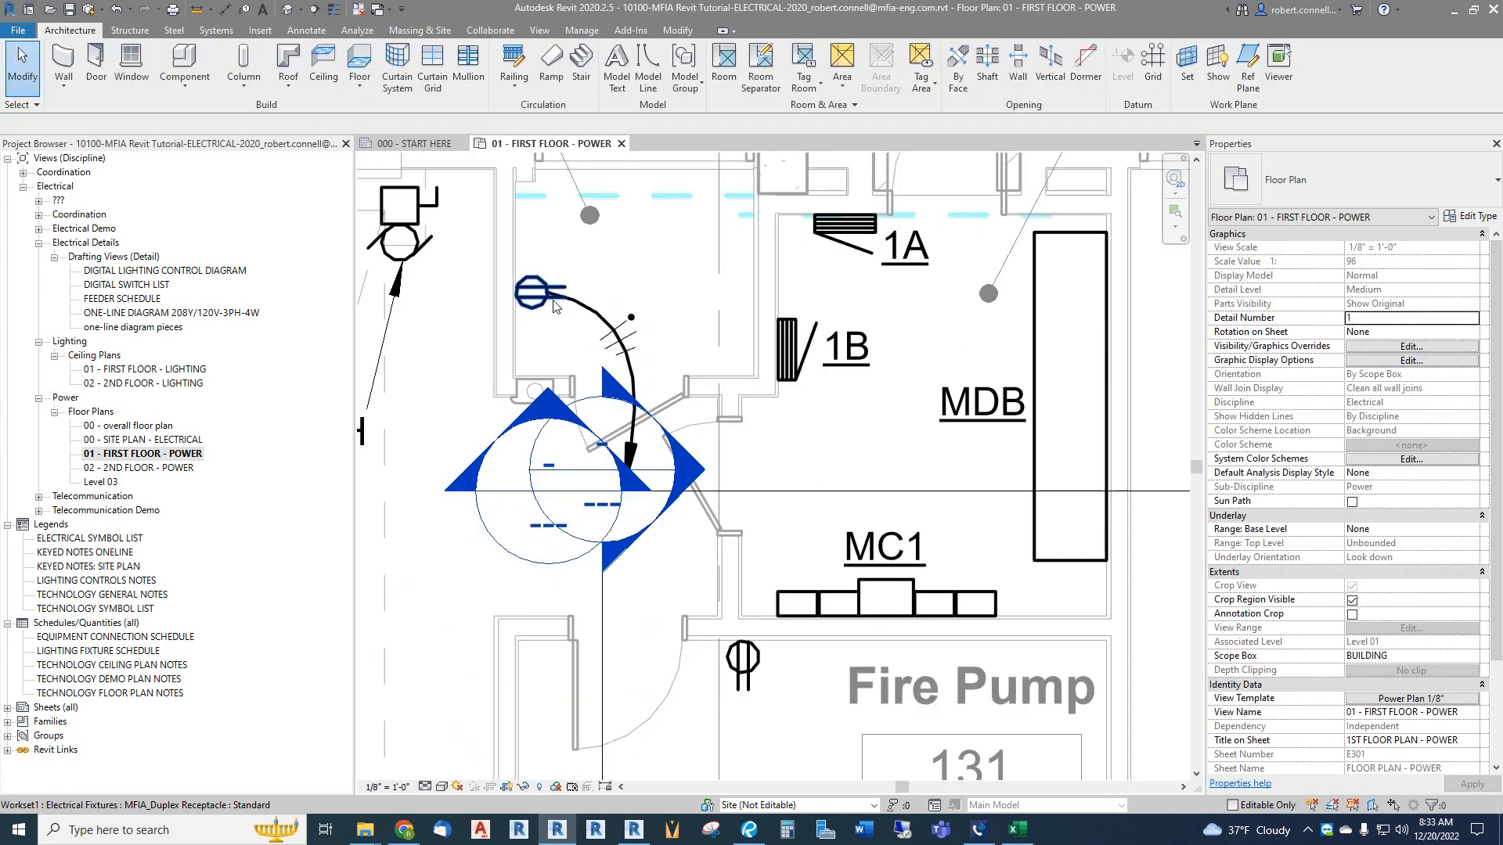
{"action": "scroll", "coordinate": [591, 340], "scroll_direction": "up", "scroll_amount": 2}
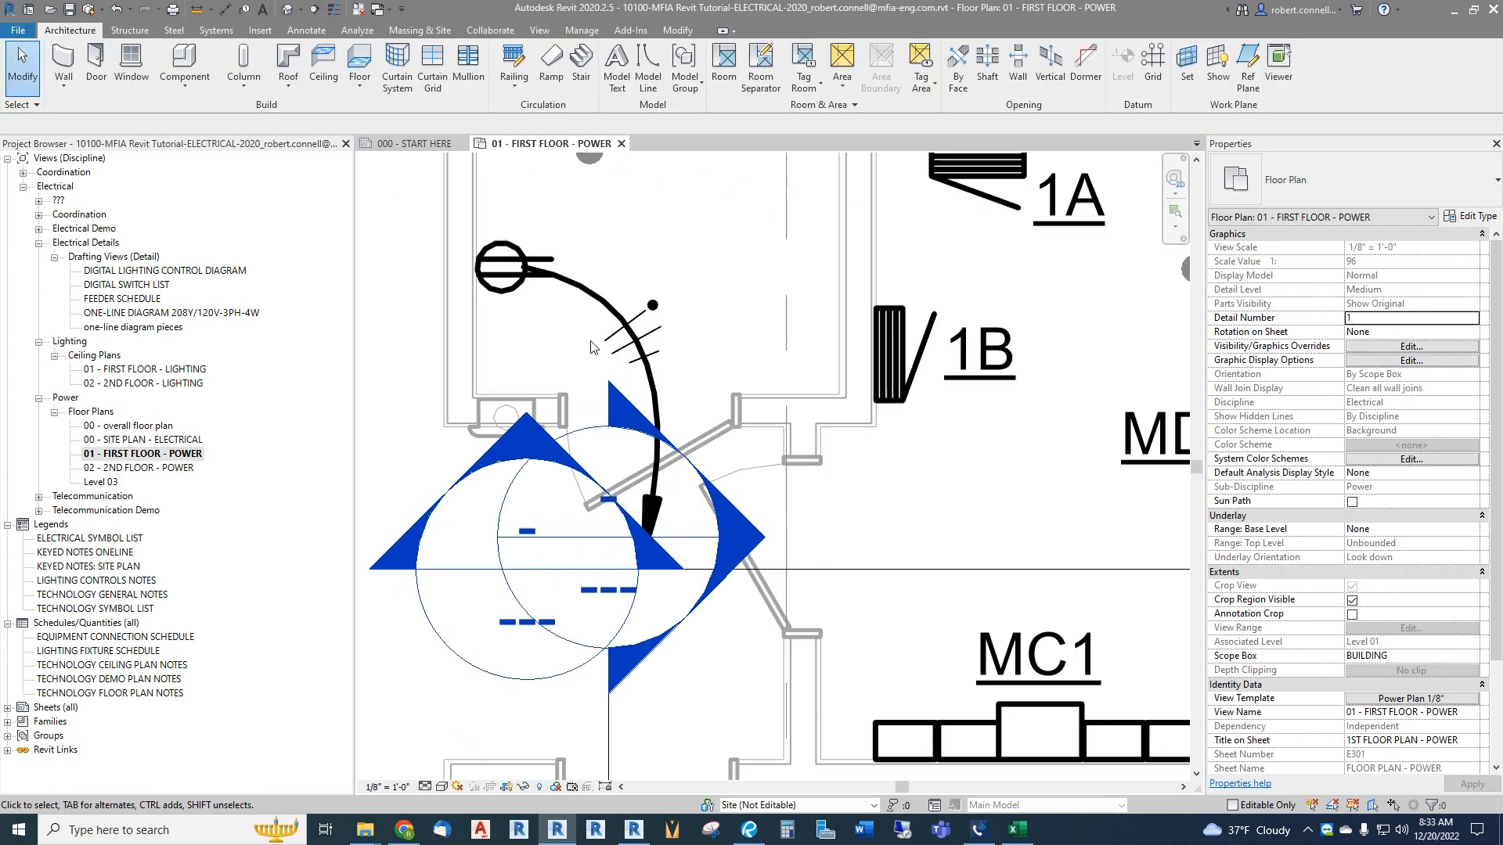
Step: Select the PPOE room home-run wire and raise its hot conductor count to 2
{"action": "left_click", "coordinate": [638, 336]}
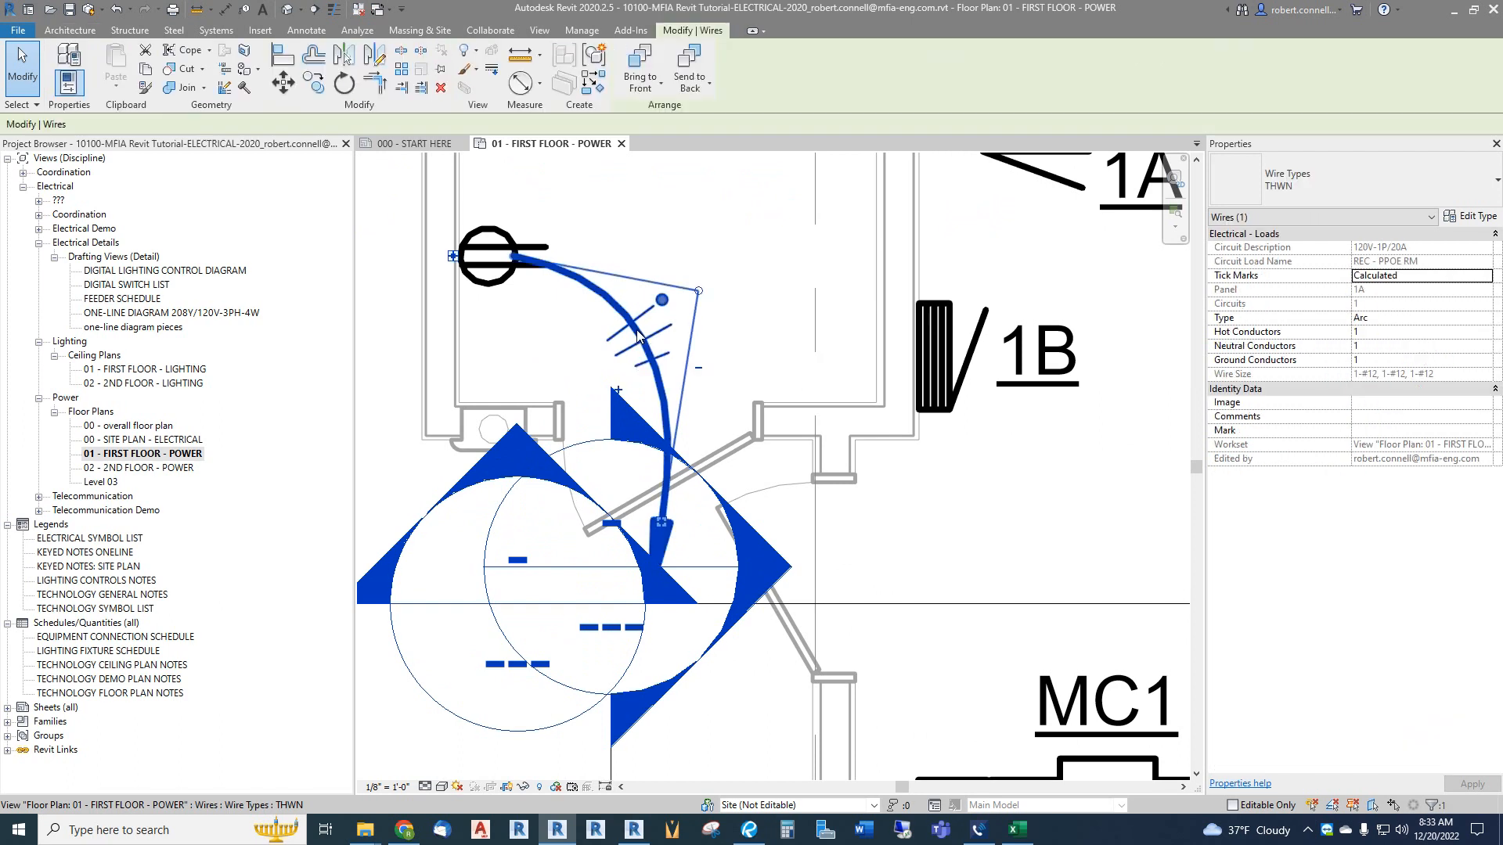
{"action": "scroll", "coordinate": [637, 333], "scroll_direction": "down", "scroll_amount": 3}
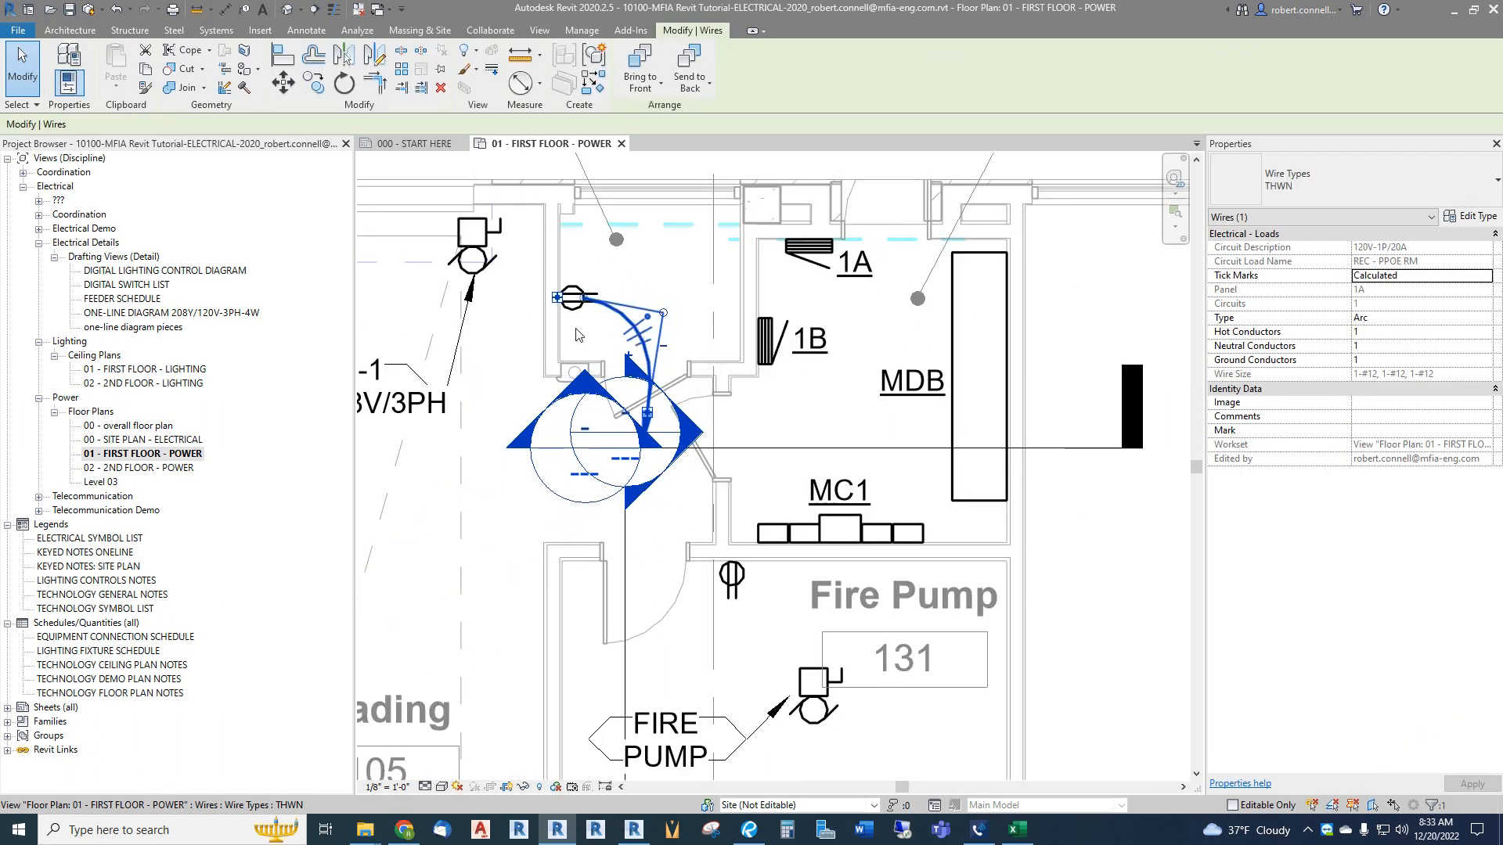
{"action": "left_click_drag", "start_coordinate": [635, 329], "coordinate": [639, 341]}
{"action": "scroll", "coordinate": [639, 341], "scroll_direction": "down", "scroll_amount": 4}
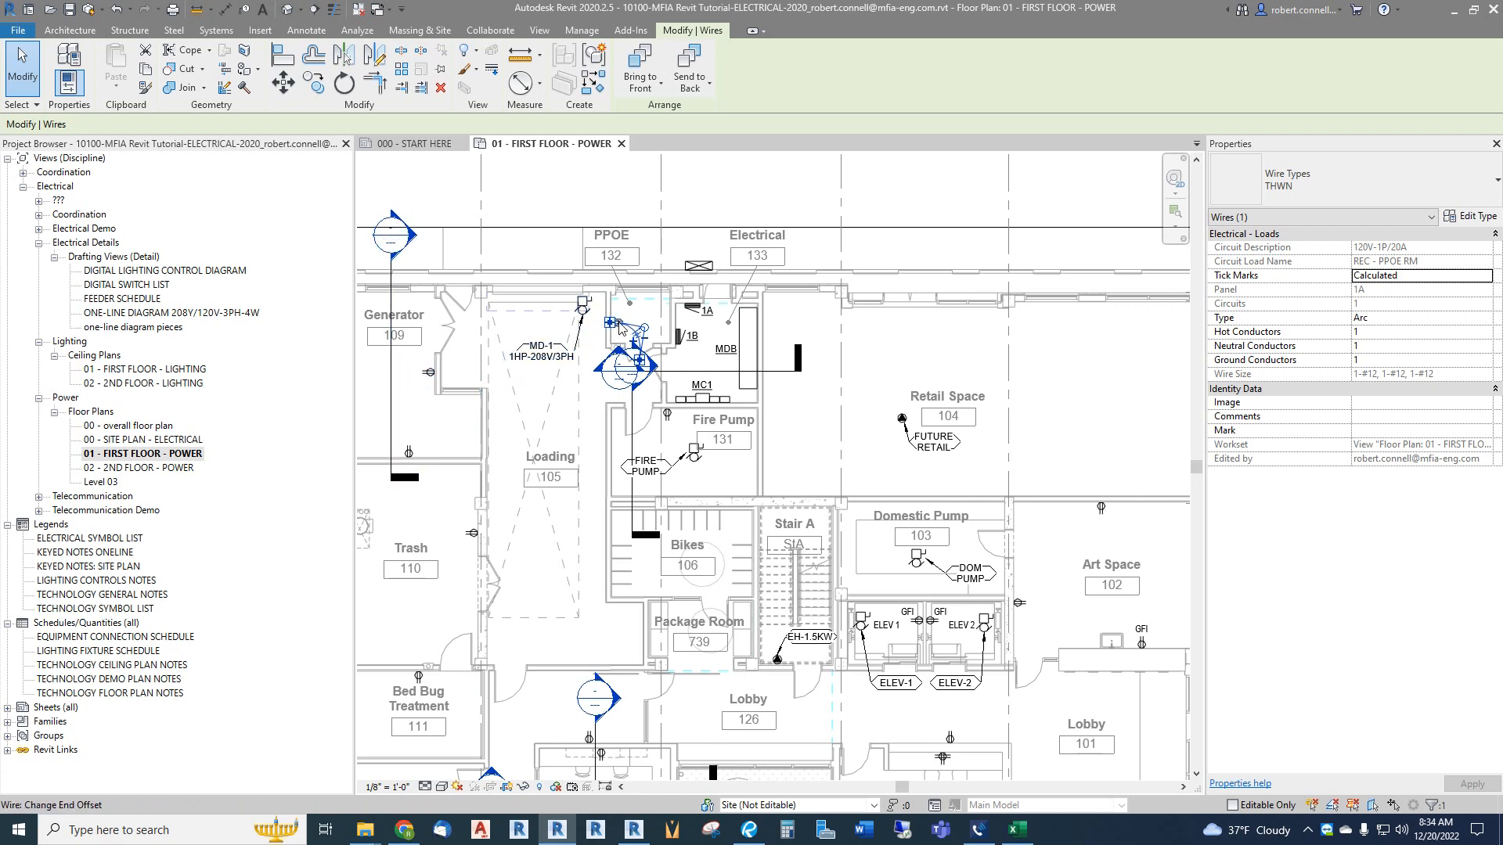
{"action": "scroll", "coordinate": [619, 326], "scroll_direction": "up", "scroll_amount": 3}
{"action": "scroll", "coordinate": [623, 333], "scroll_direction": "up", "scroll_amount": 3}
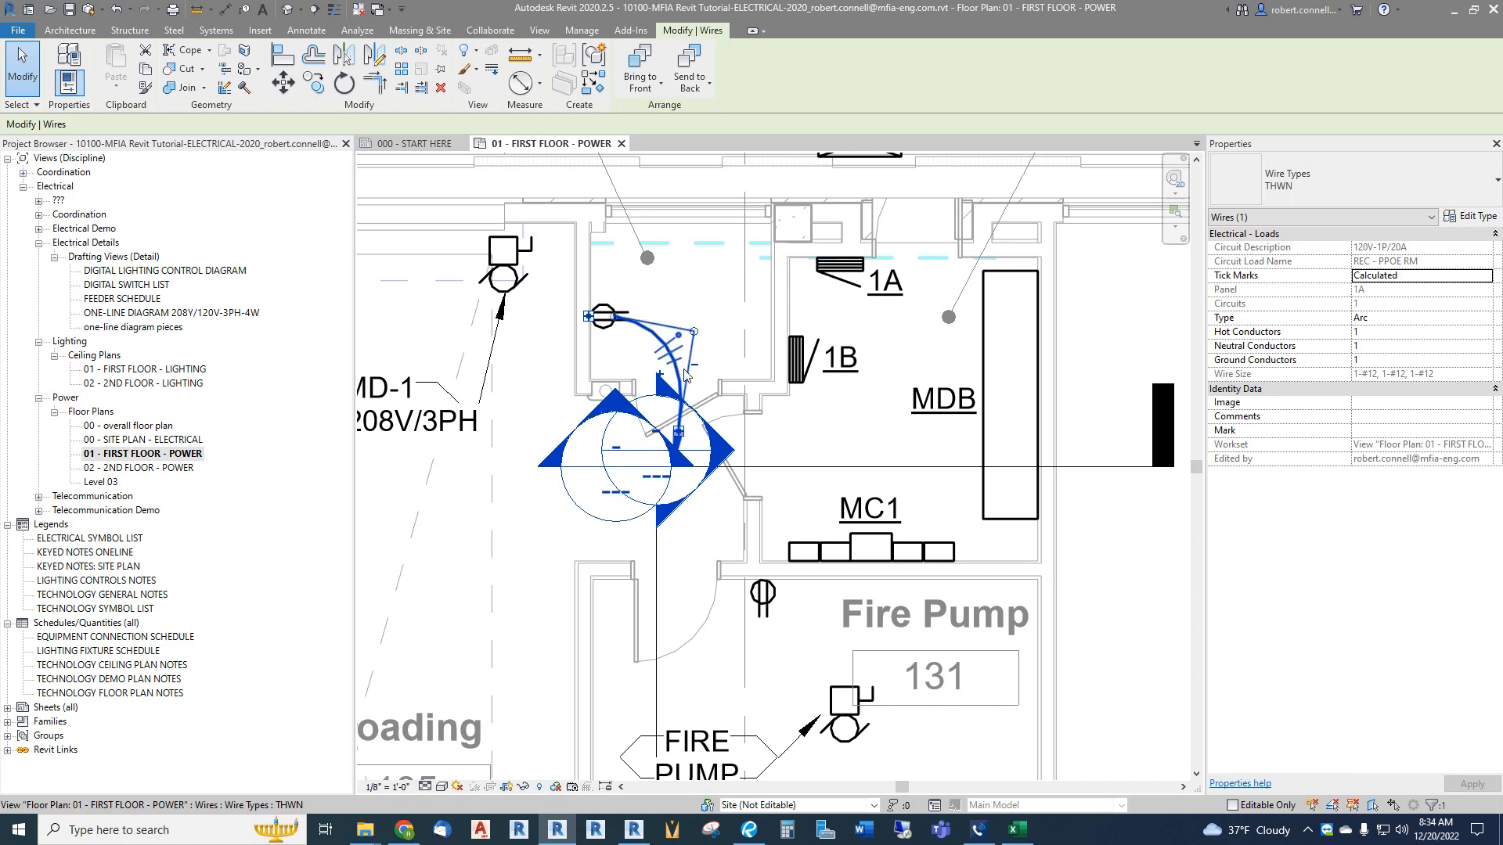
{"action": "scroll", "coordinate": [700, 381], "scroll_direction": "up", "scroll_amount": 3}
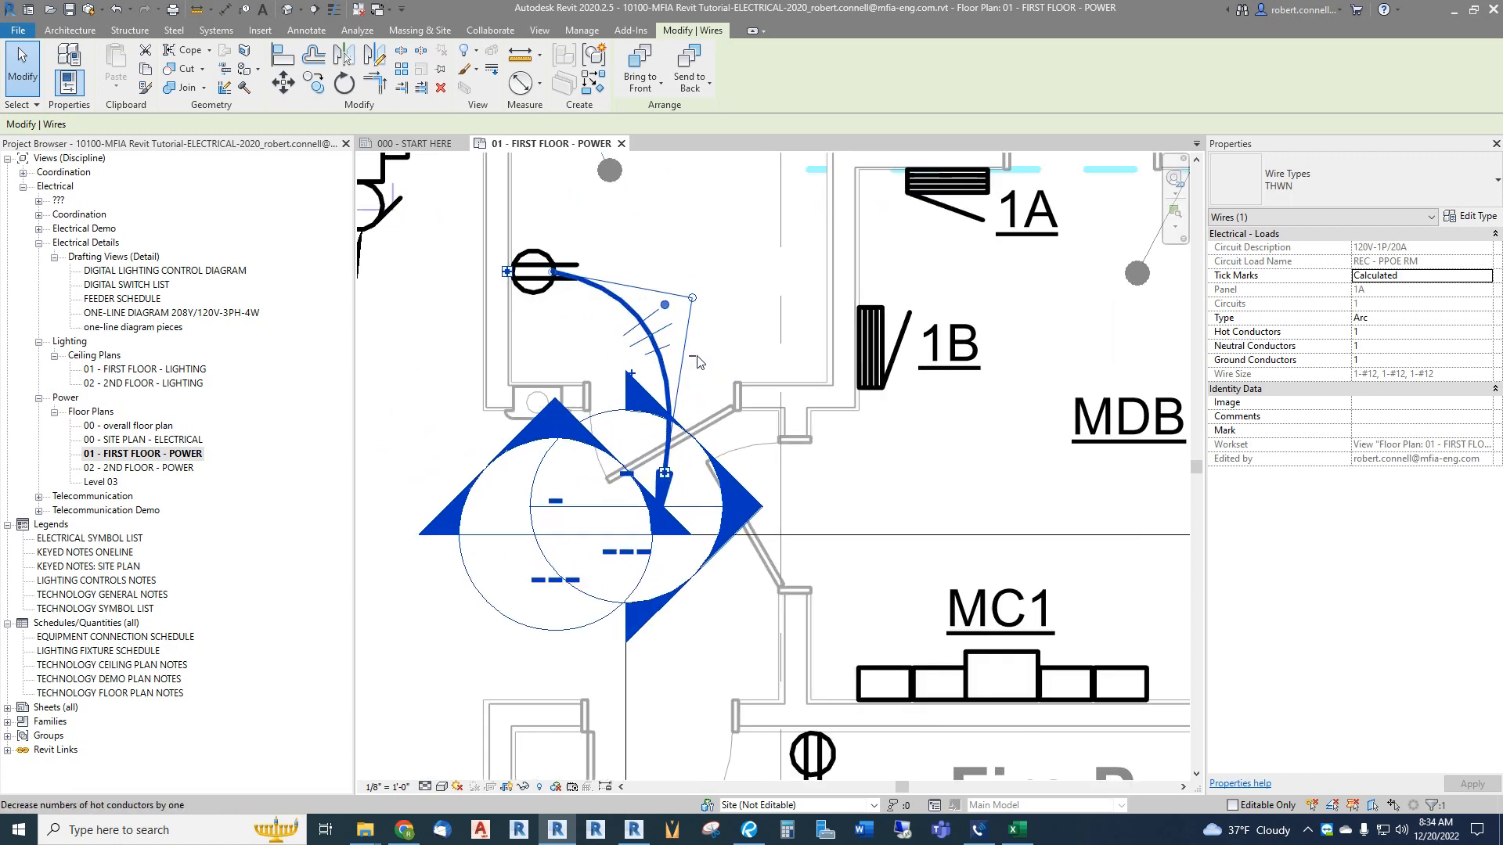
{"action": "left_click", "coordinate": [631, 375]}
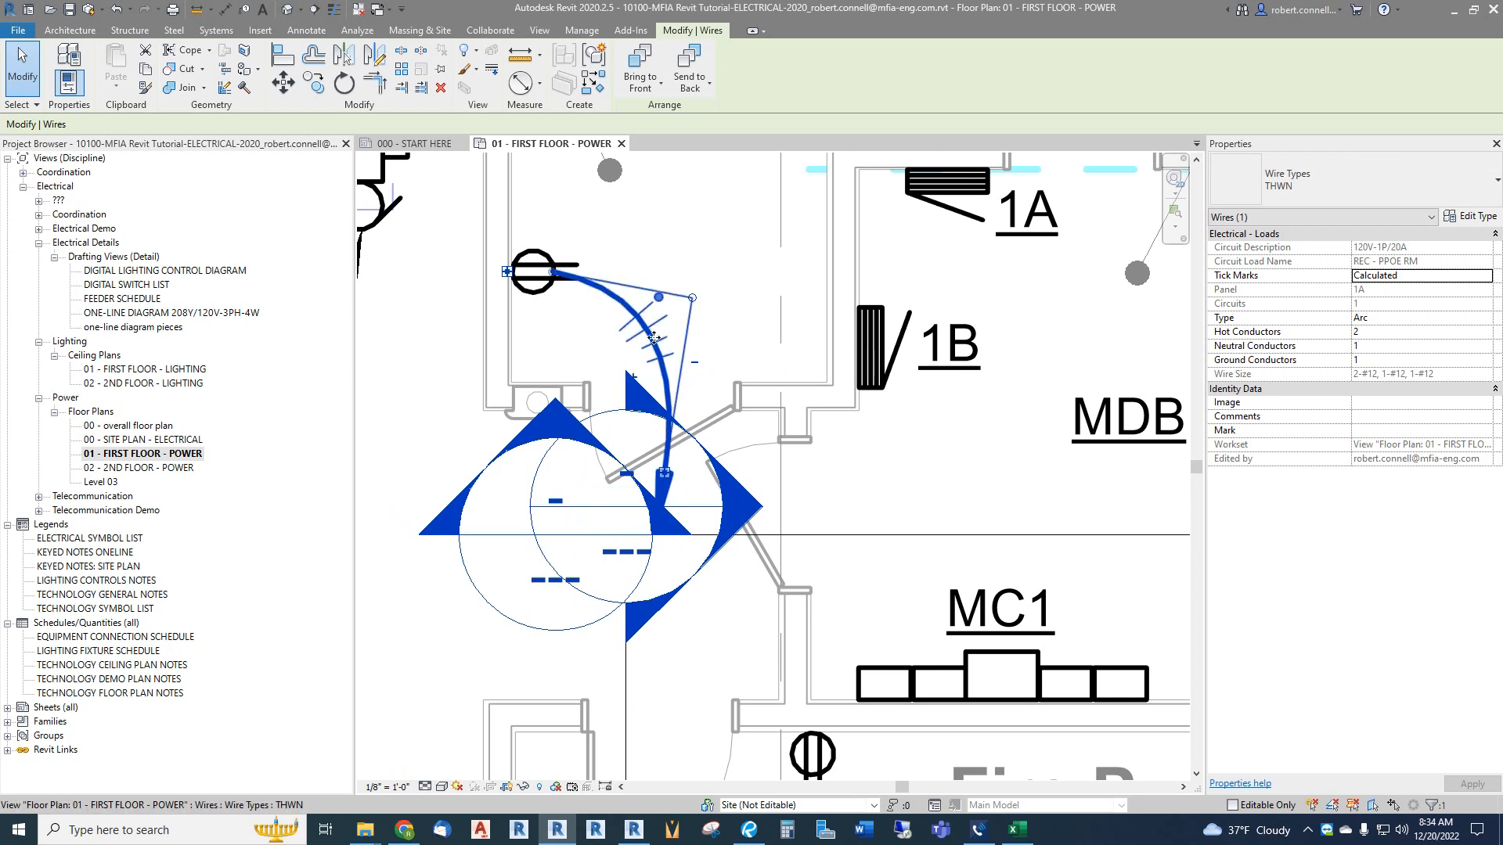
{"action": "scroll", "coordinate": [631, 364], "scroll_direction": "down", "scroll_amount": 2}
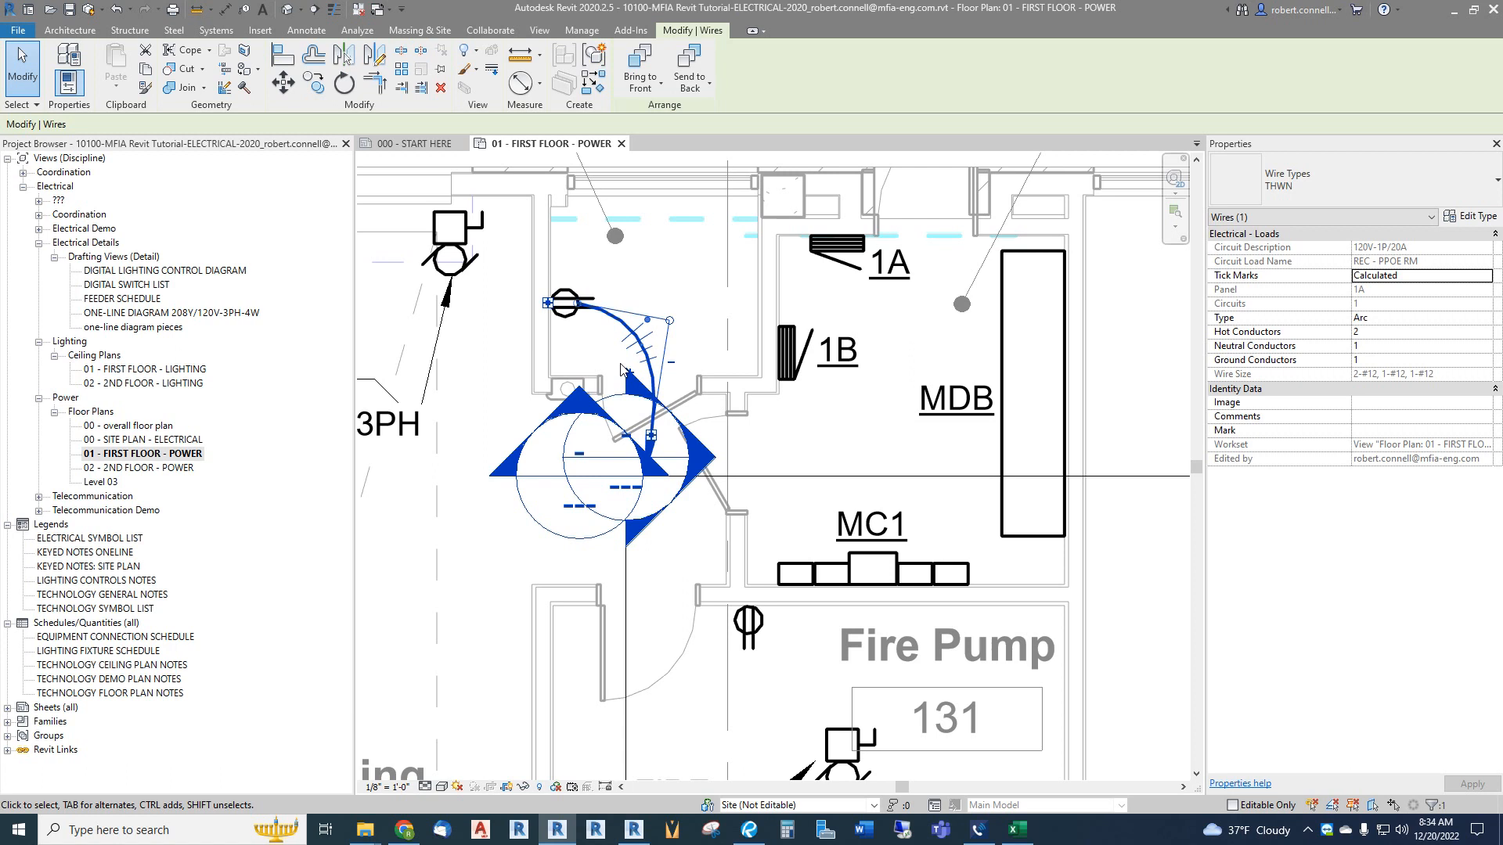
Step: Add another hot conductor to the wire, then reduce the hot conductor count to 1
{"action": "left_click", "coordinate": [632, 375]}
{"action": "scroll", "coordinate": [680, 377], "scroll_direction": "up", "scroll_amount": 2}
{"action": "left_click", "coordinate": [685, 352]}
{"action": "left_click", "coordinate": [682, 342]}
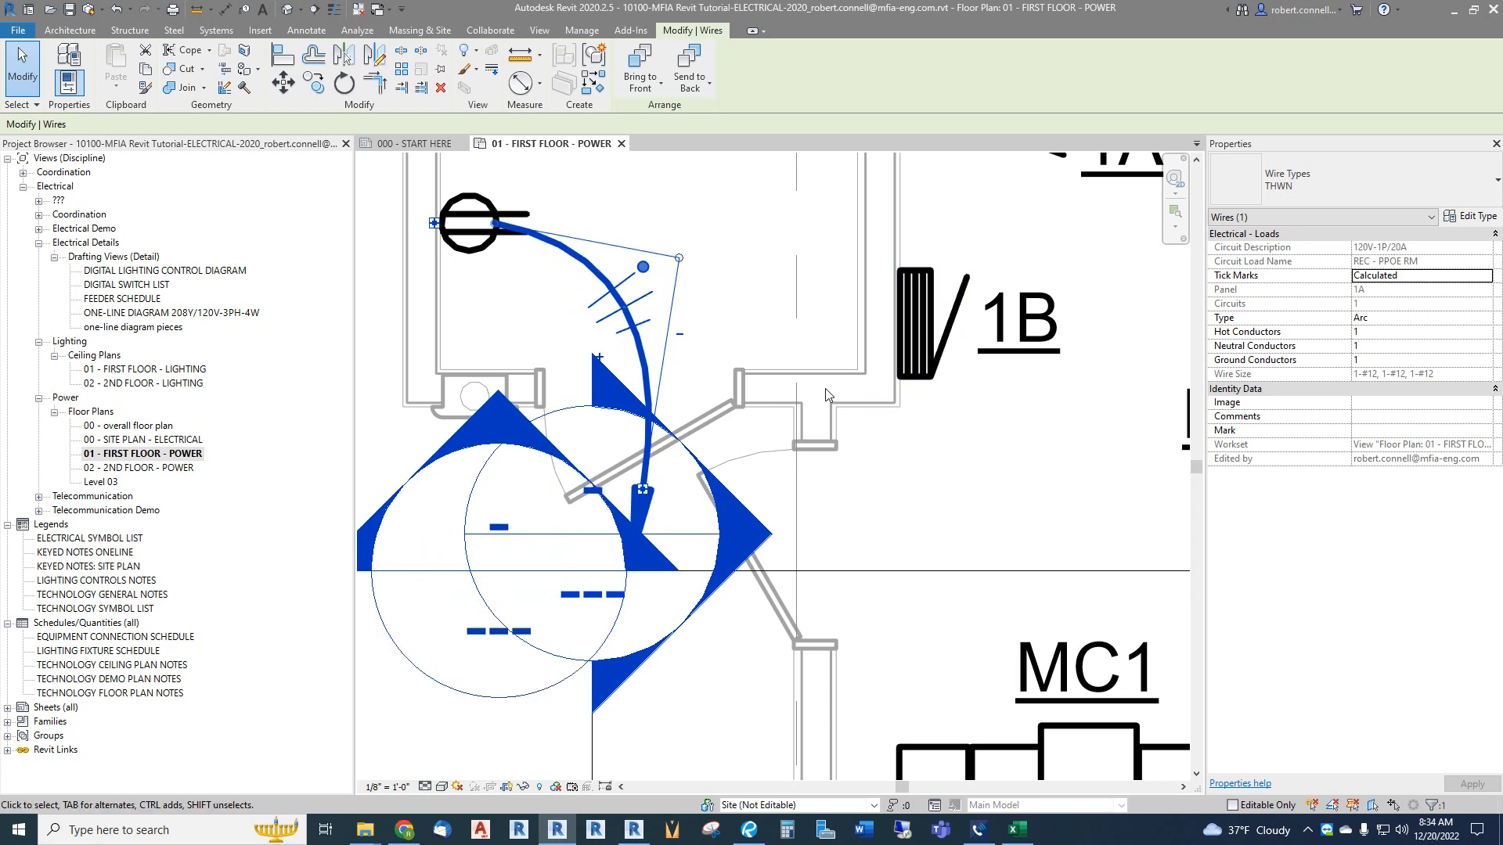
Step: Reshape the home-run wire into a shallow arc dipping below the receptacle, with its arrow pointing up towards panel 1A
{"action": "scroll", "coordinate": [691, 408], "scroll_direction": "down", "scroll_amount": 2}
{"action": "left_click_drag", "start_coordinate": [668, 323], "coordinate": [681, 459]}
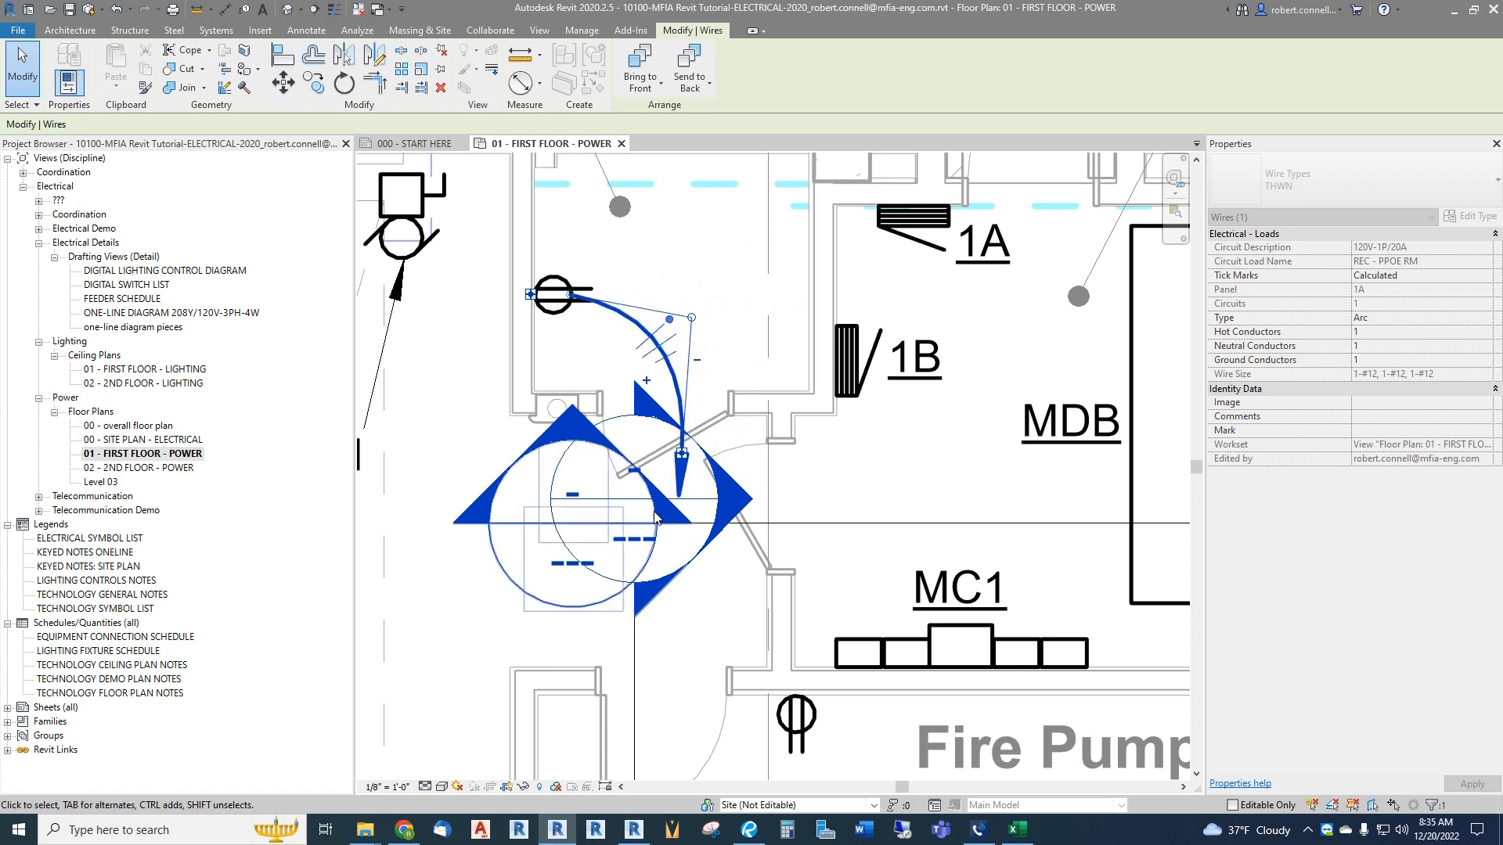
{"action": "scroll", "coordinate": [681, 459], "scroll_direction": "down", "scroll_amount": 2}
{"action": "scroll", "coordinate": [660, 559], "scroll_direction": "up", "scroll_amount": 3}
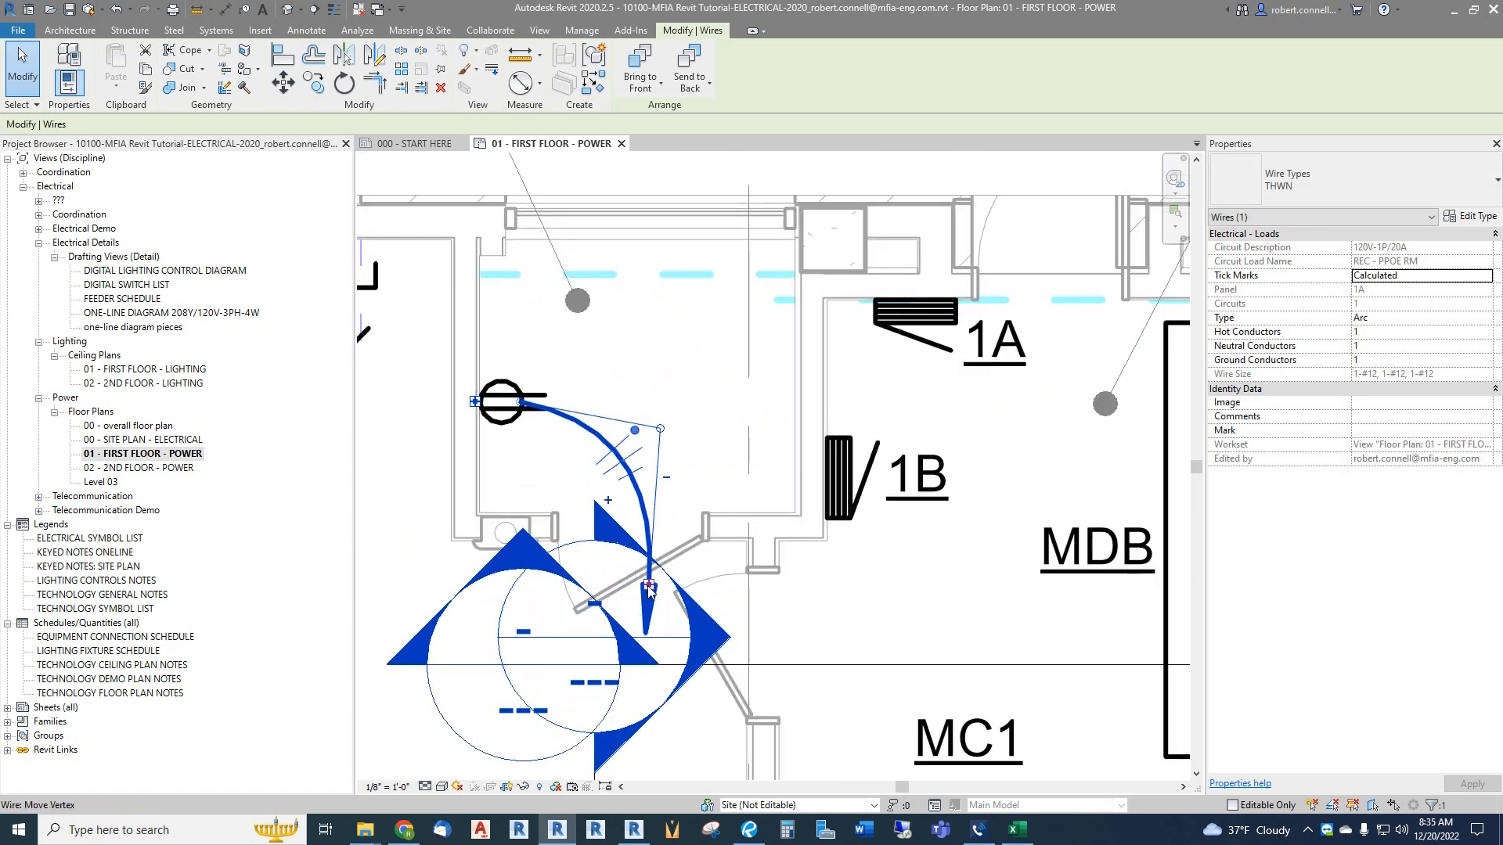
{"action": "left_click_drag", "start_coordinate": [649, 585], "coordinate": [683, 380]}
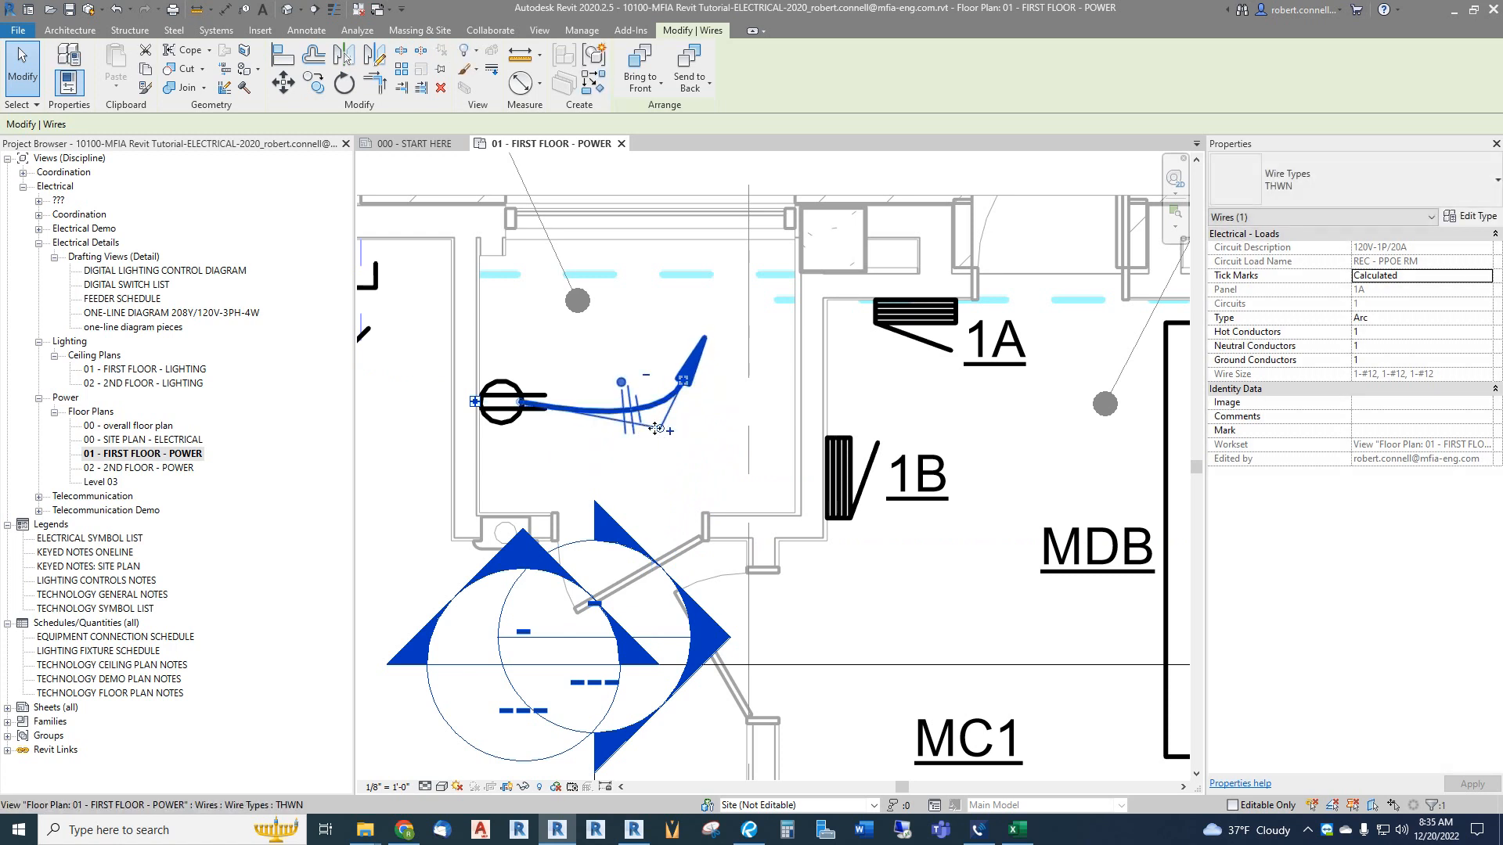
{"action": "left_click_drag", "start_coordinate": [661, 429], "coordinate": [601, 448]}
{"action": "left_click_drag", "start_coordinate": [521, 407], "coordinate": [518, 417]}
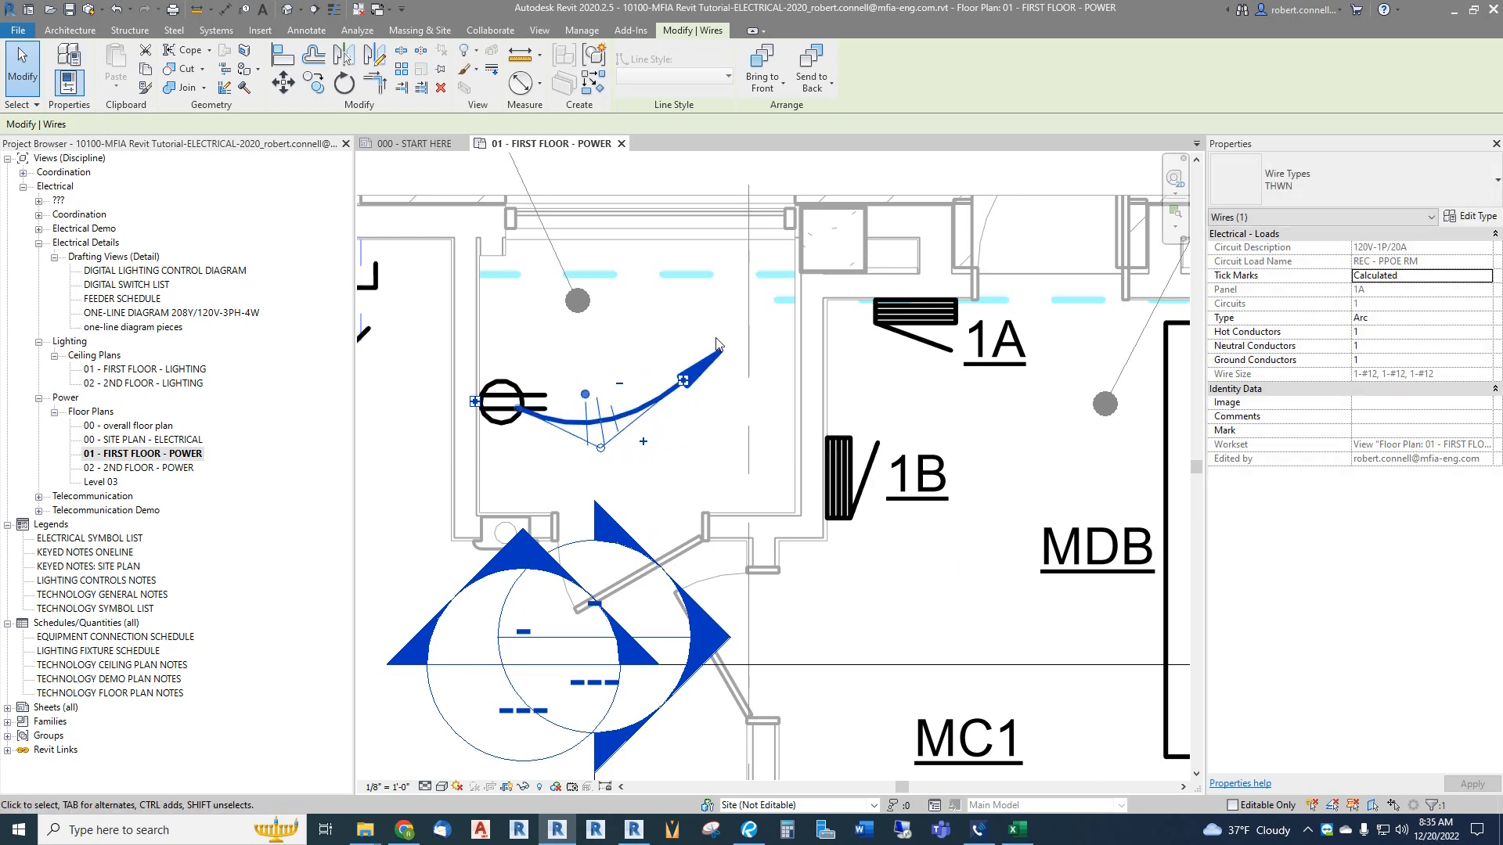
{"action": "left_click", "coordinate": [677, 336]}
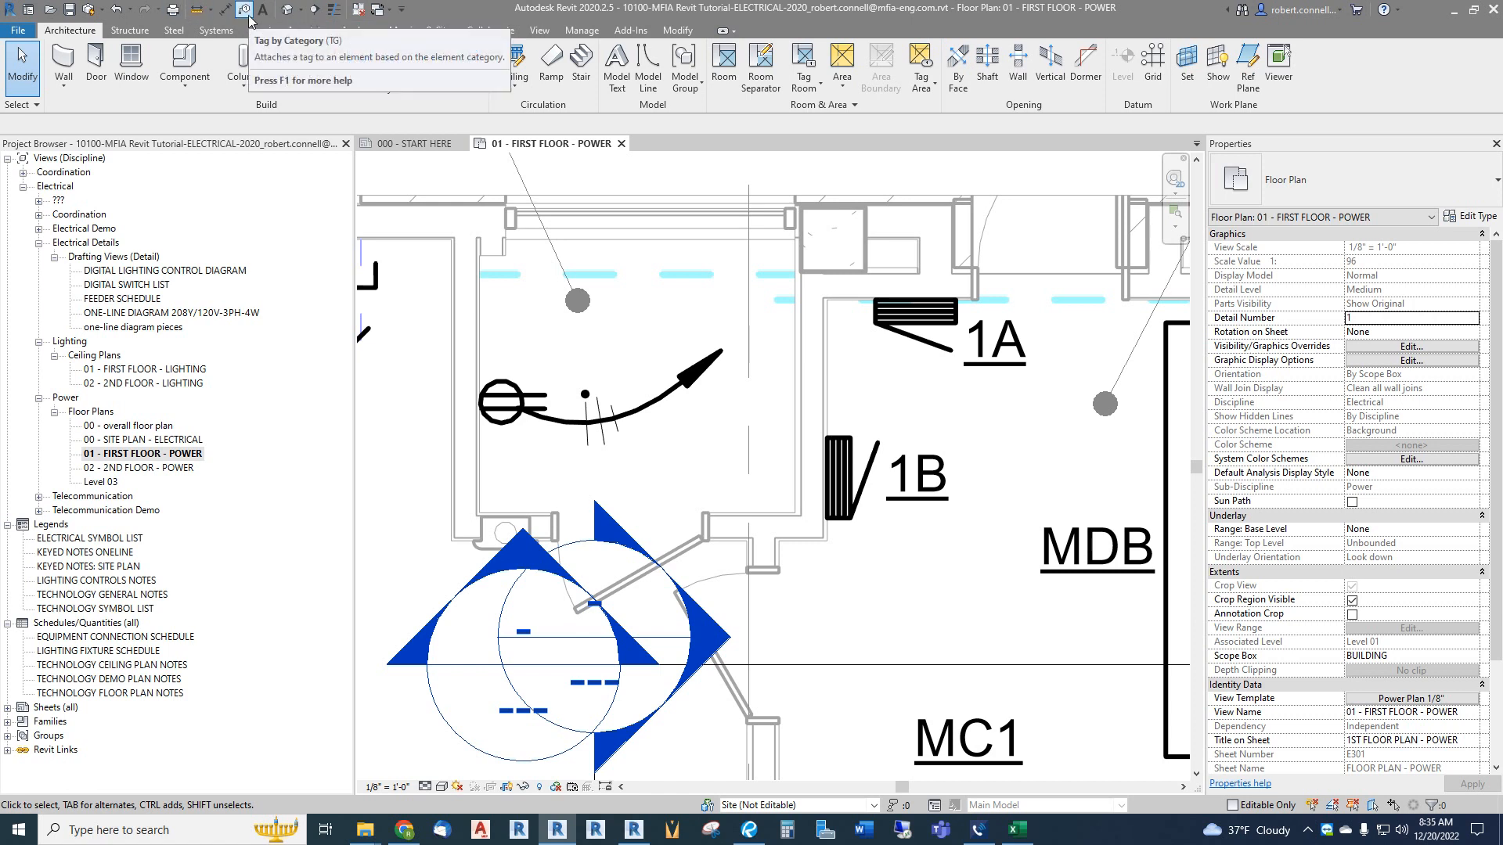
Step: Tag the home-run wire by category without a leader and place its circuit tag just above the arrowhead
{"action": "left_click", "coordinate": [216, 30]}
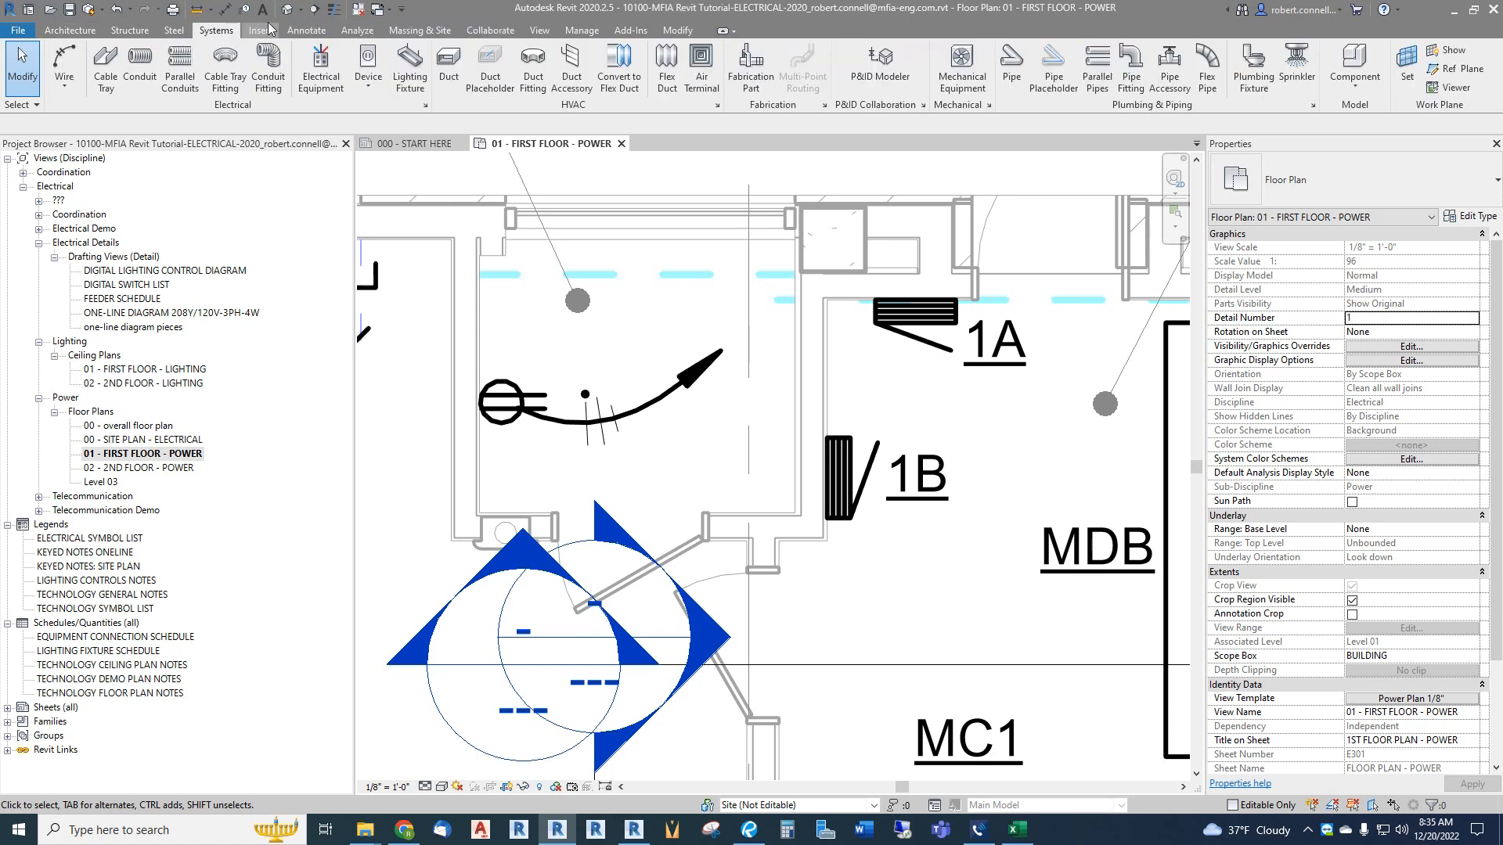
{"action": "left_click", "coordinate": [306, 30]}
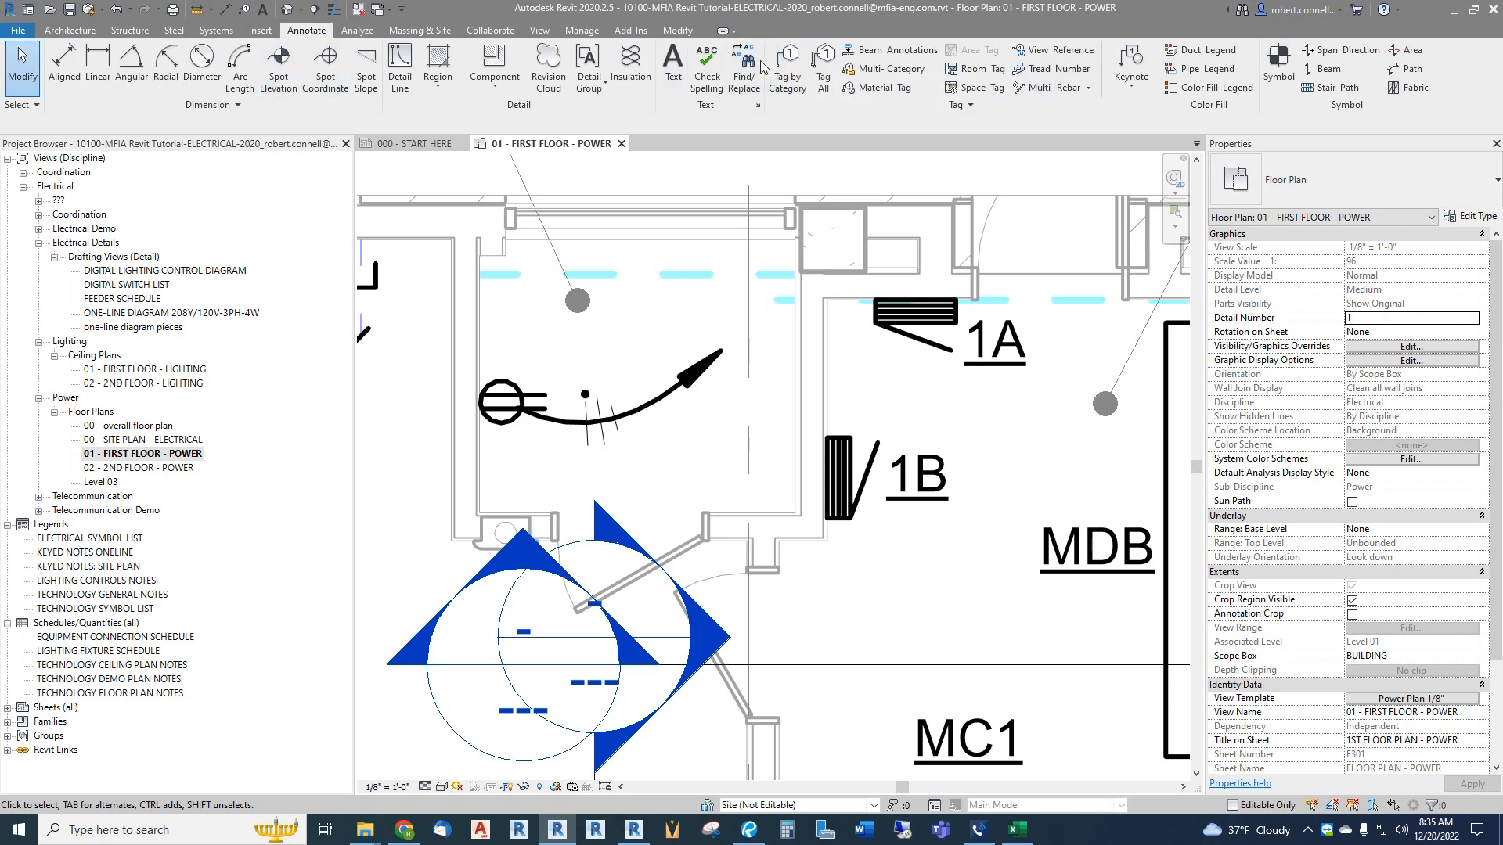
{"action": "left_click", "coordinate": [246, 13]}
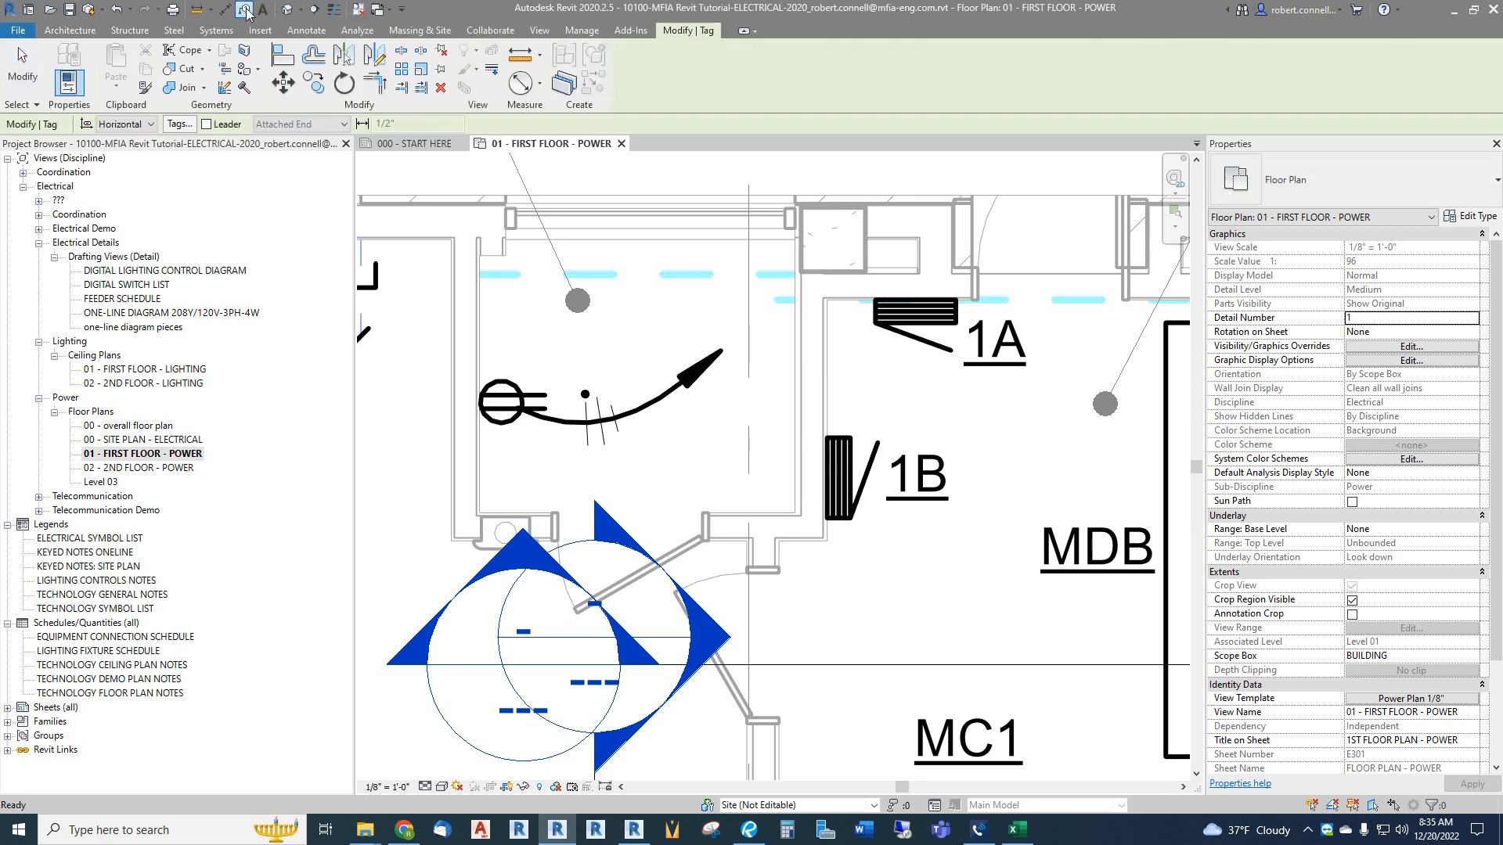
{"action": "left_click", "coordinate": [207, 124]}
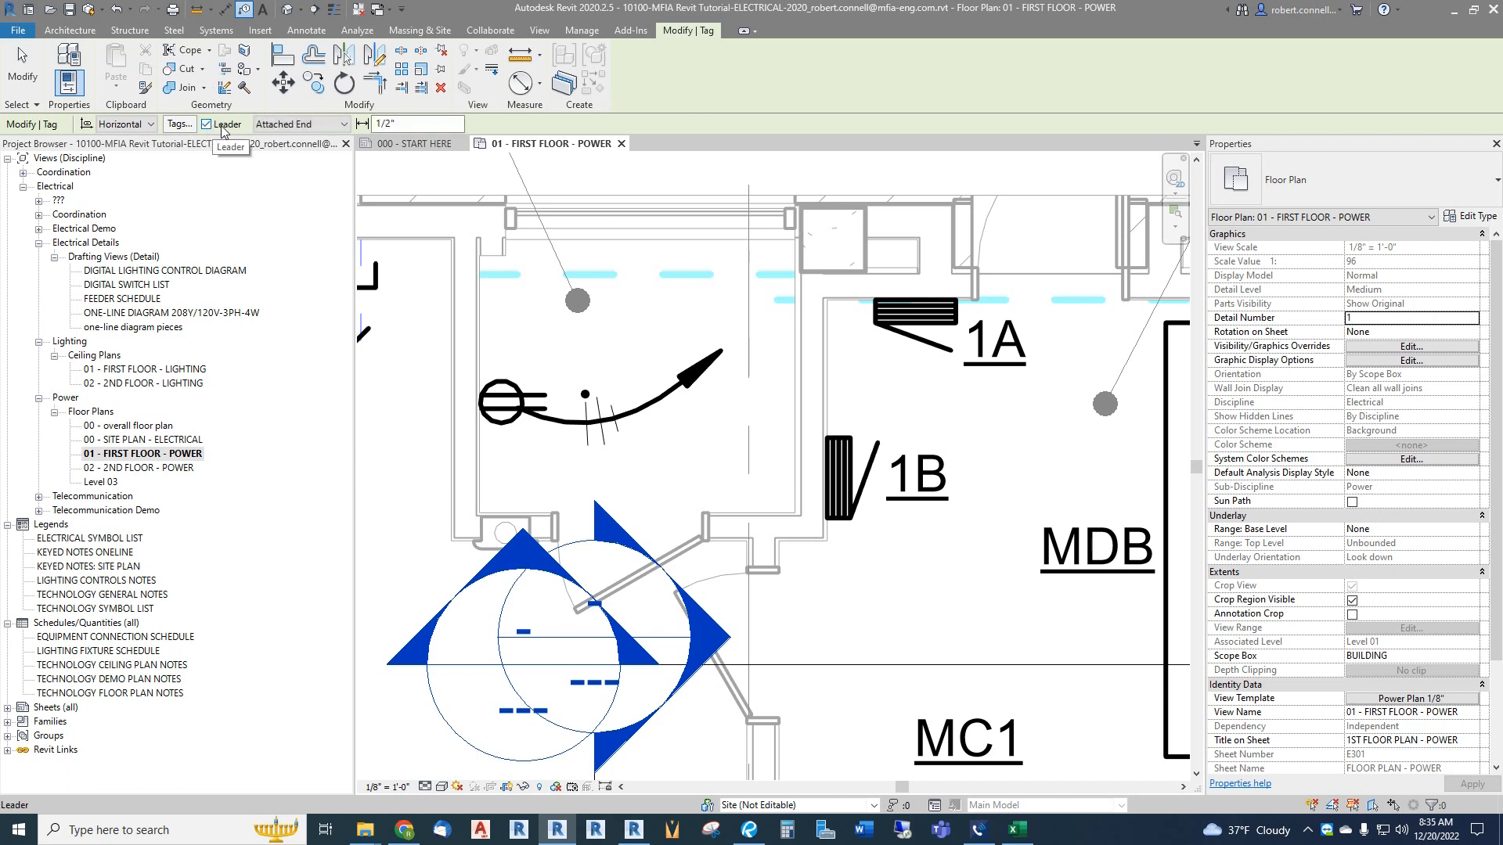
{"action": "left_click", "coordinate": [207, 125]}
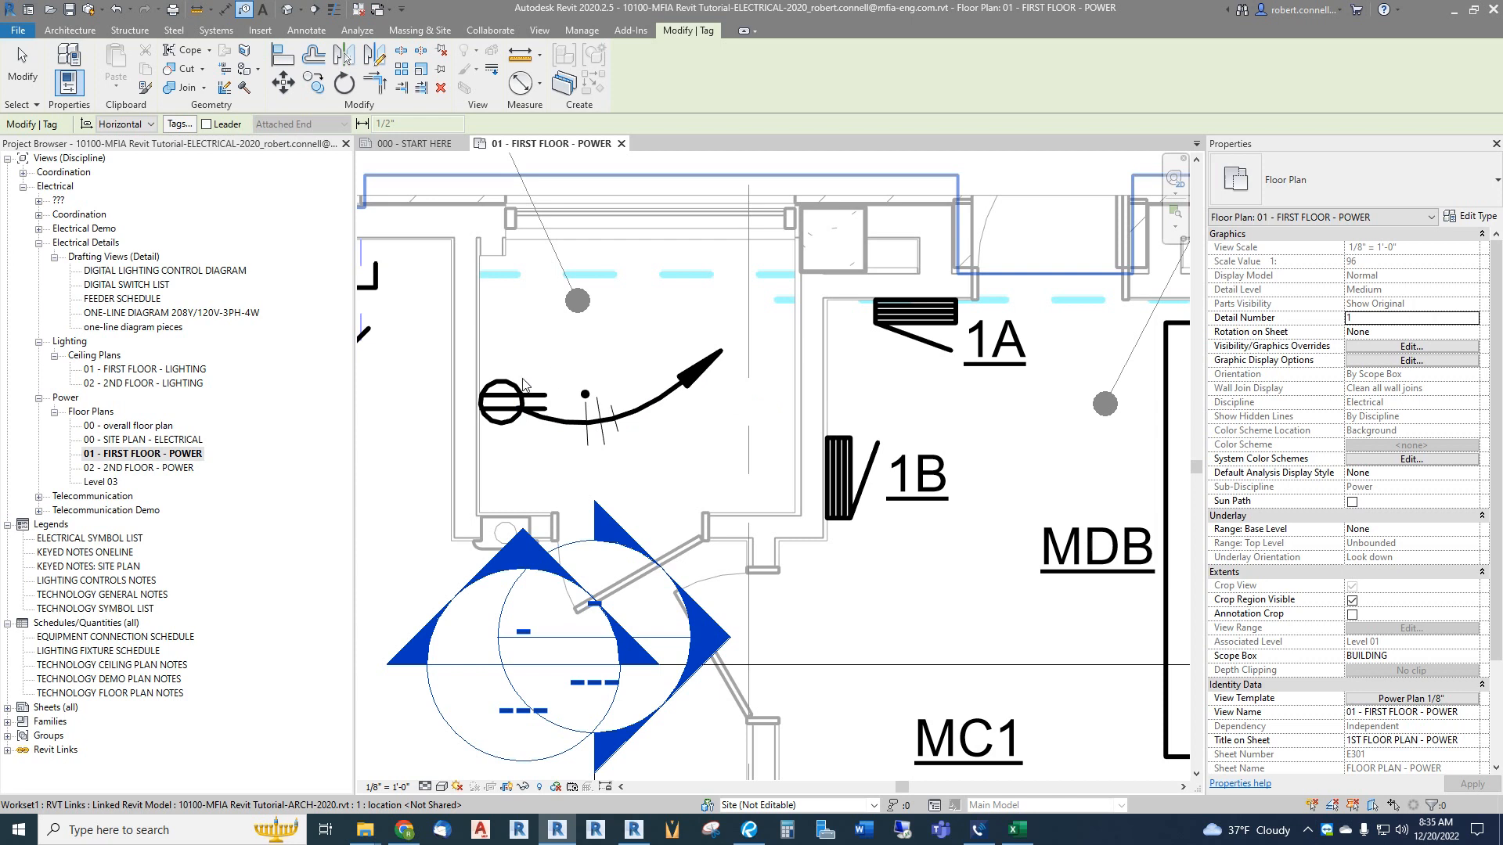
{"action": "left_click", "coordinate": [690, 384]}
{"action": "mouse_move", "coordinate": [619, 429]}
{"action": "left_mouse_down"}
{"action": "mouse_move", "coordinate": [720, 372]}
{"action": "mouse_move", "coordinate": [720, 350]}
{"action": "left_mouse_up"}
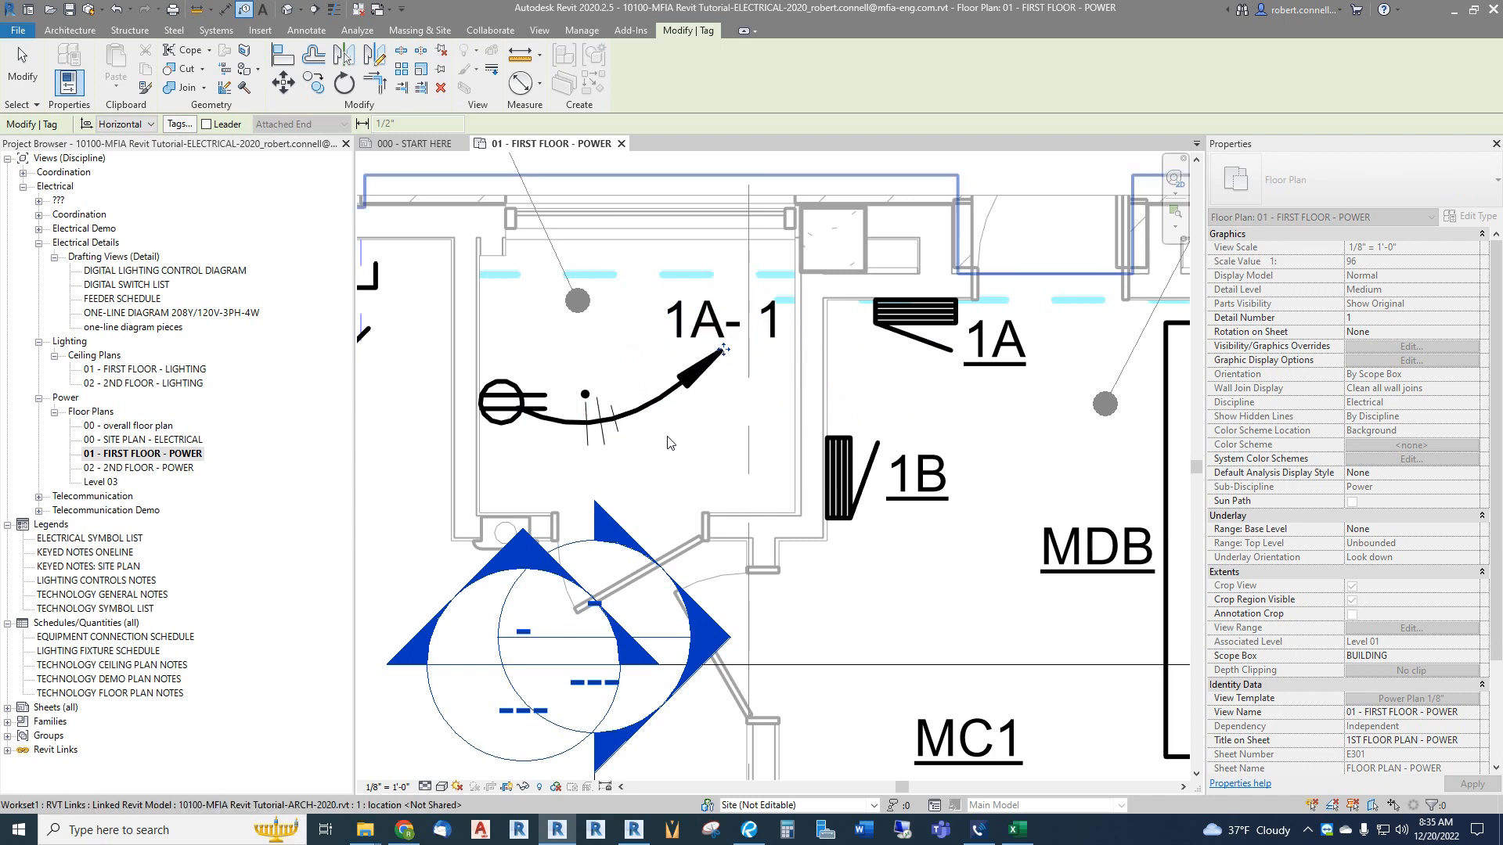
{"action": "key", "text": "Escape"}
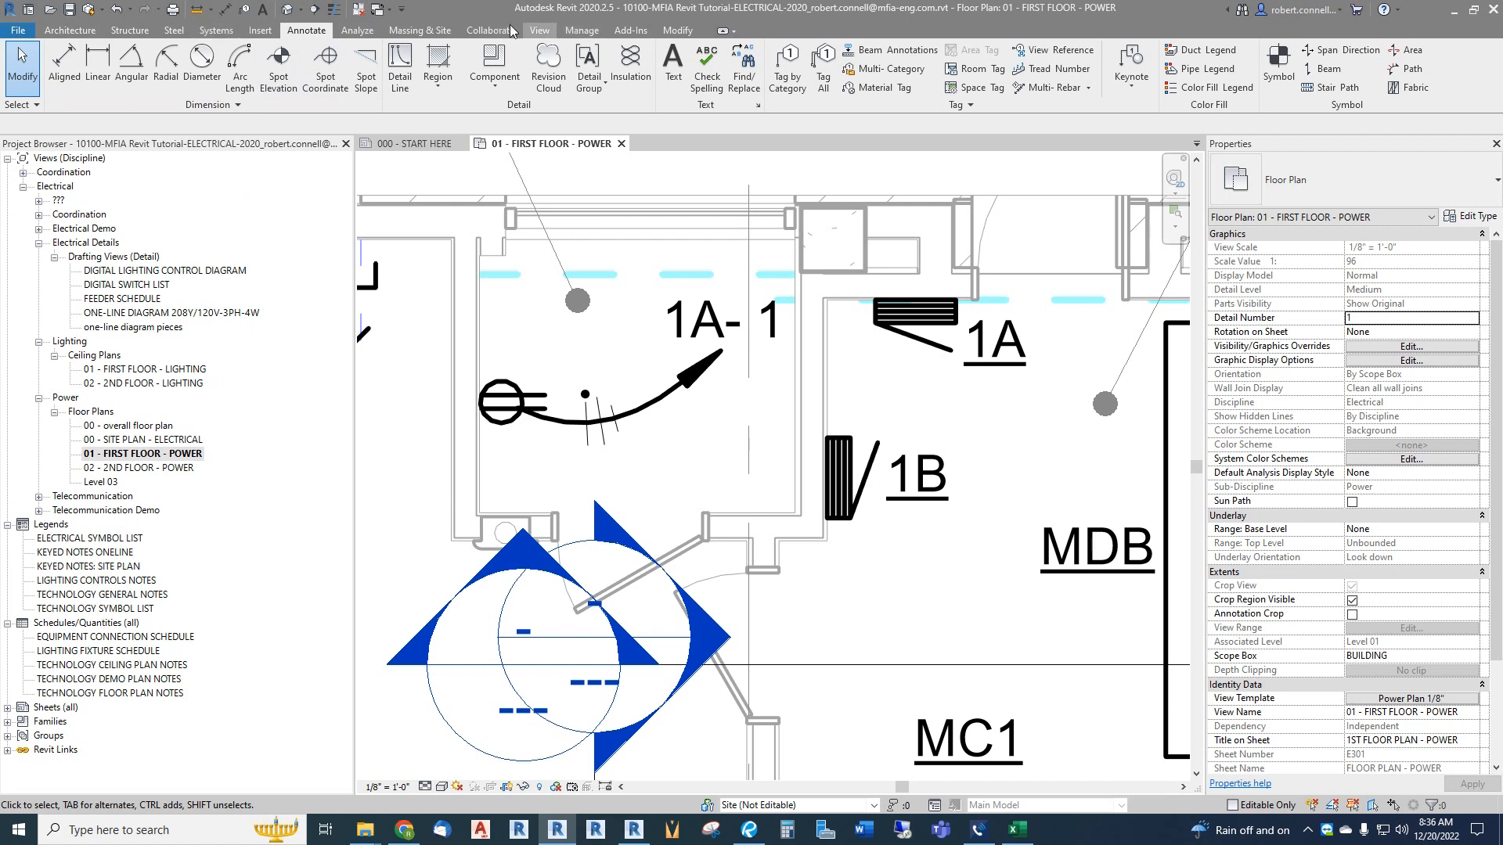
Step: Create panel schedules from the default templates for panels 1A, 1B, MC1 and MDB
{"action": "left_click", "coordinate": [358, 30]}
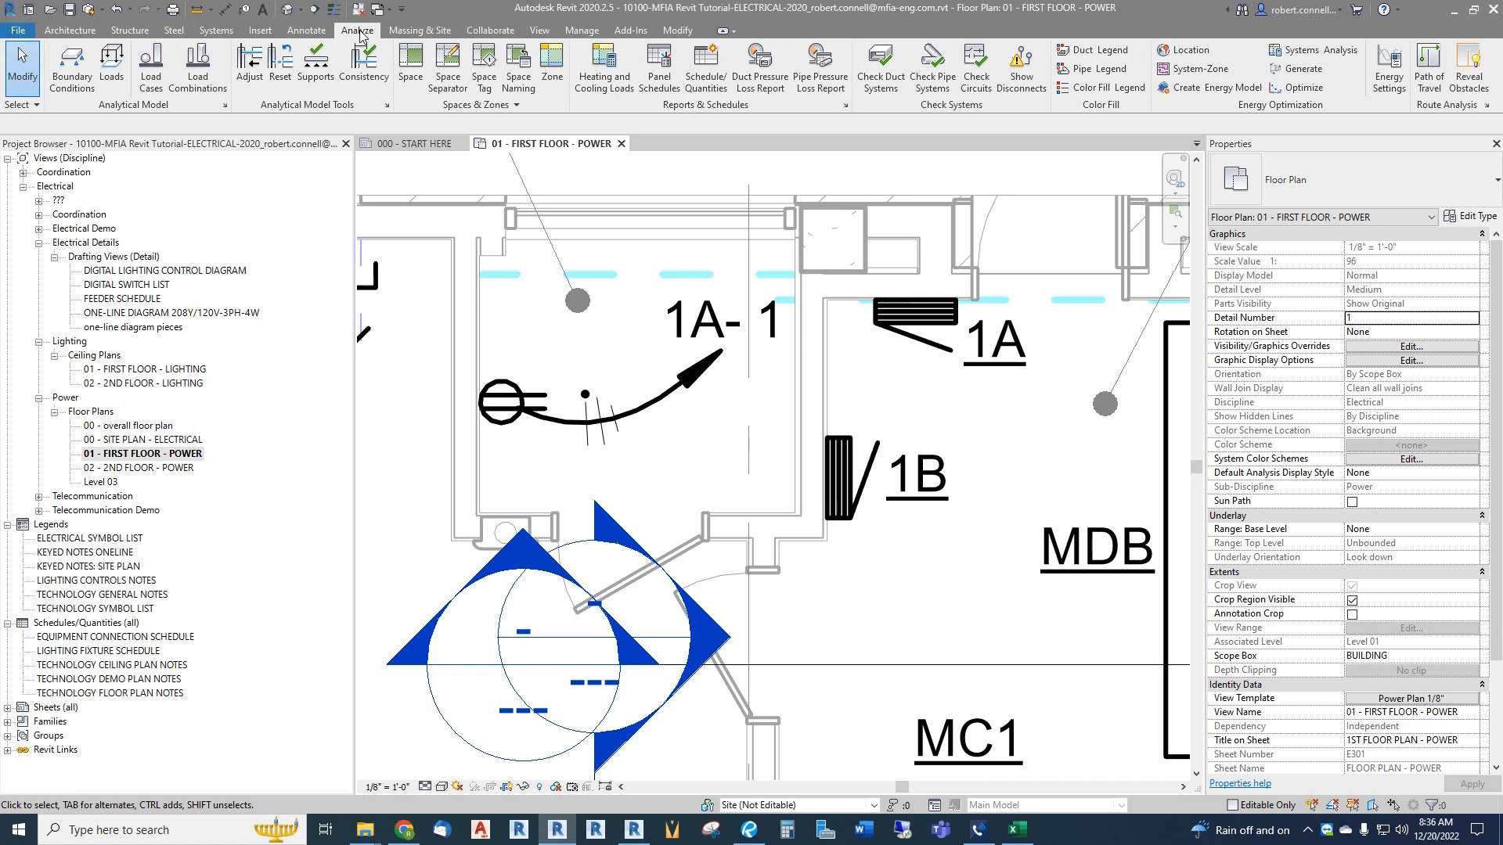
{"action": "left_click", "coordinate": [660, 69]}
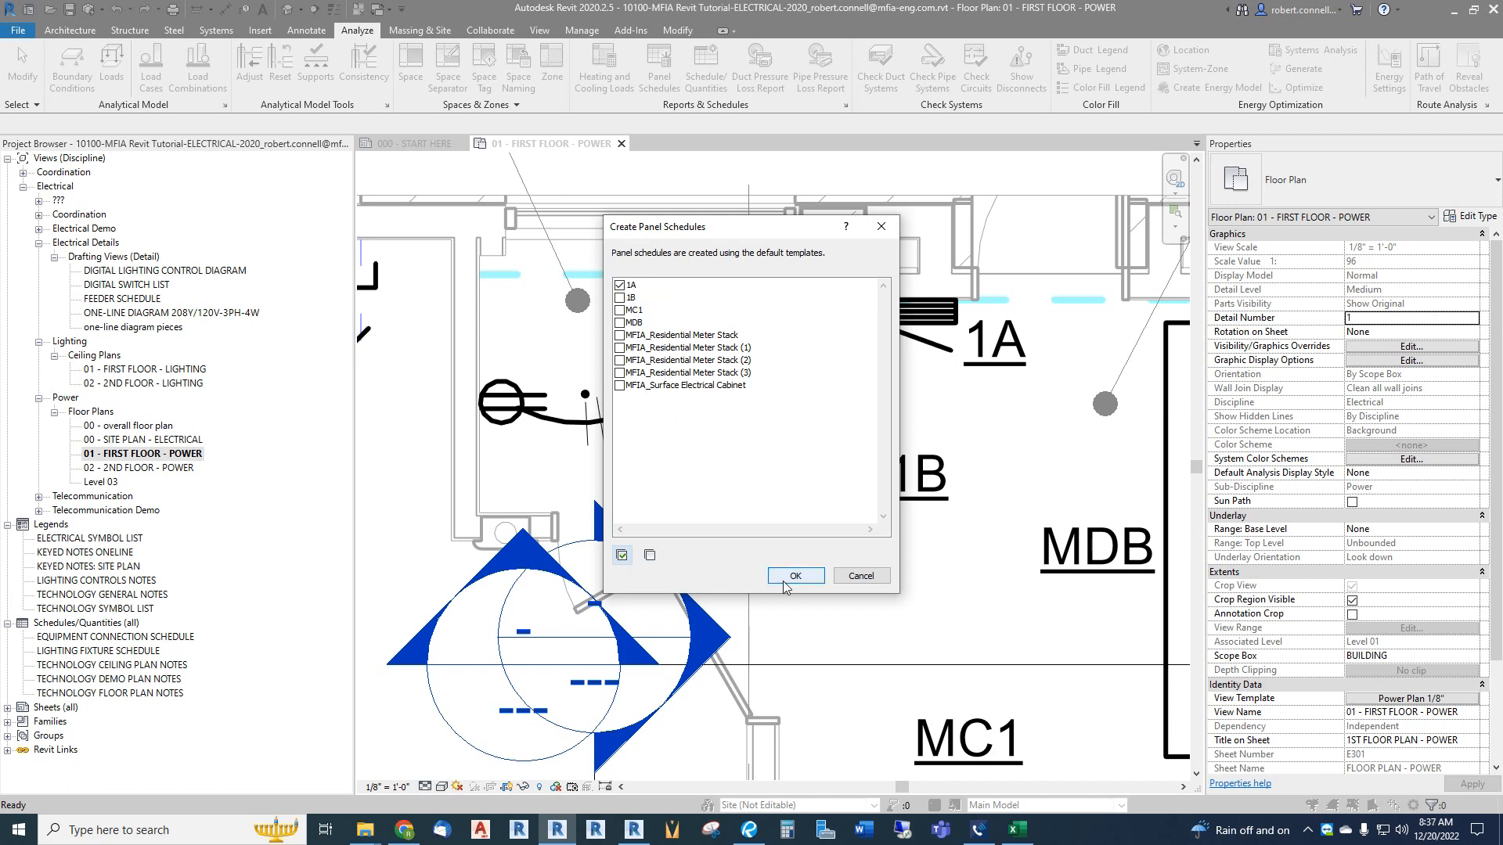
{"action": "left_click", "coordinate": [621, 298]}
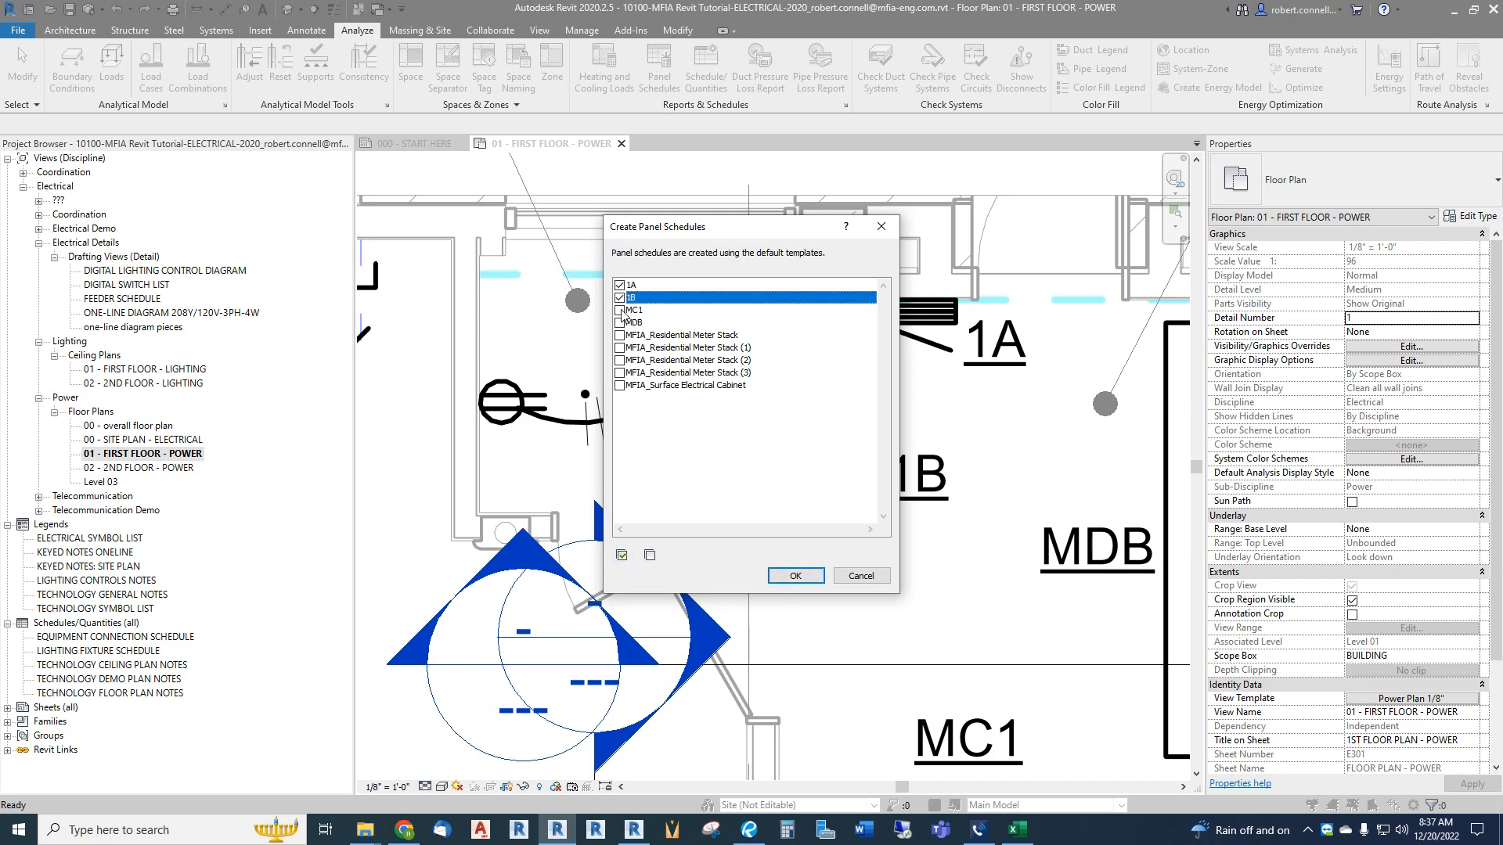
{"action": "left_click", "coordinate": [621, 311]}
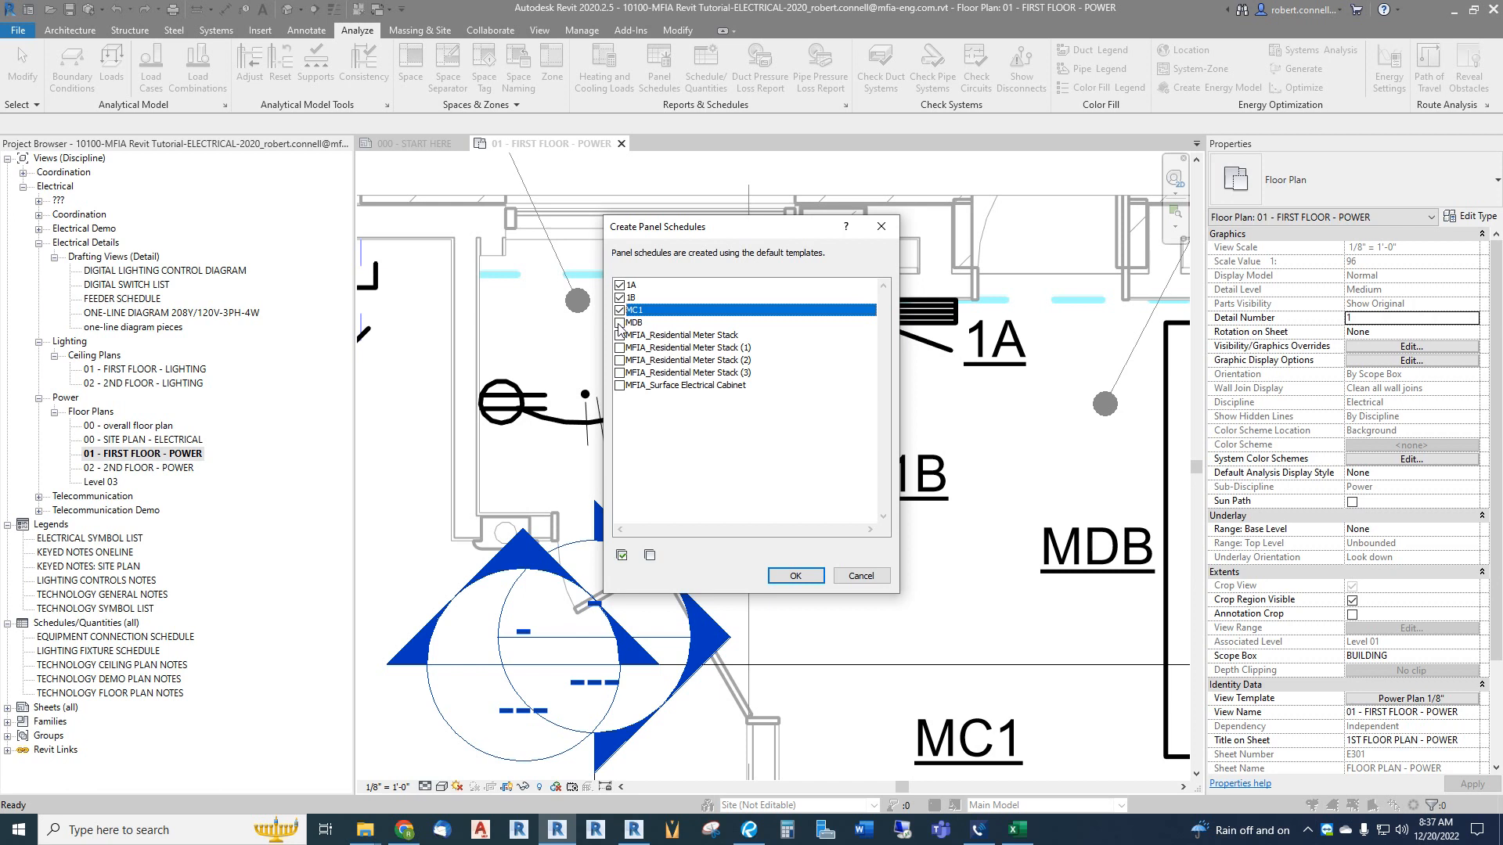
{"action": "left_click", "coordinate": [620, 324]}
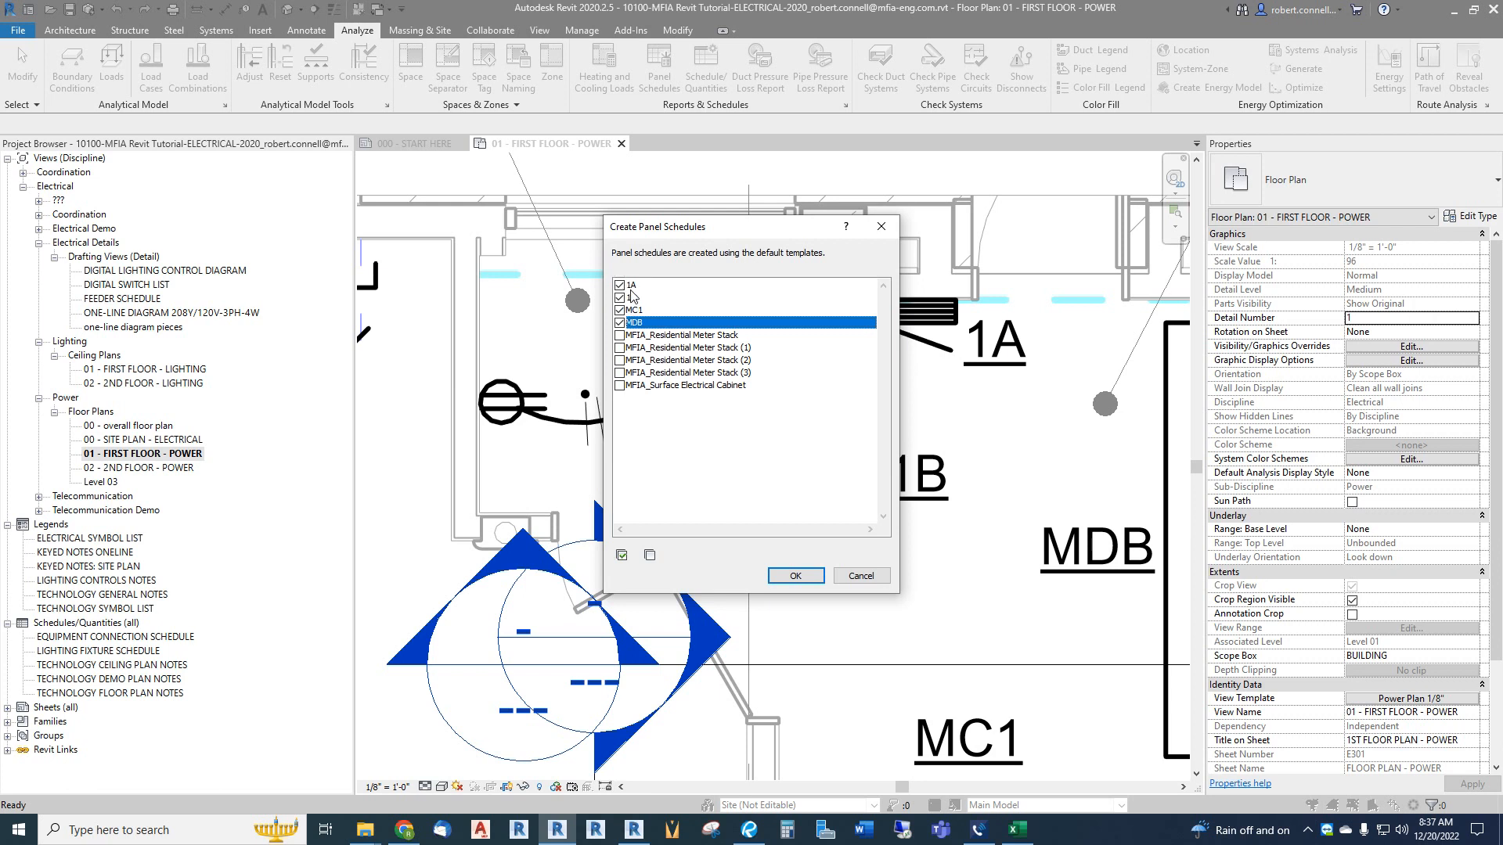
{"action": "left_click", "coordinate": [792, 577]}
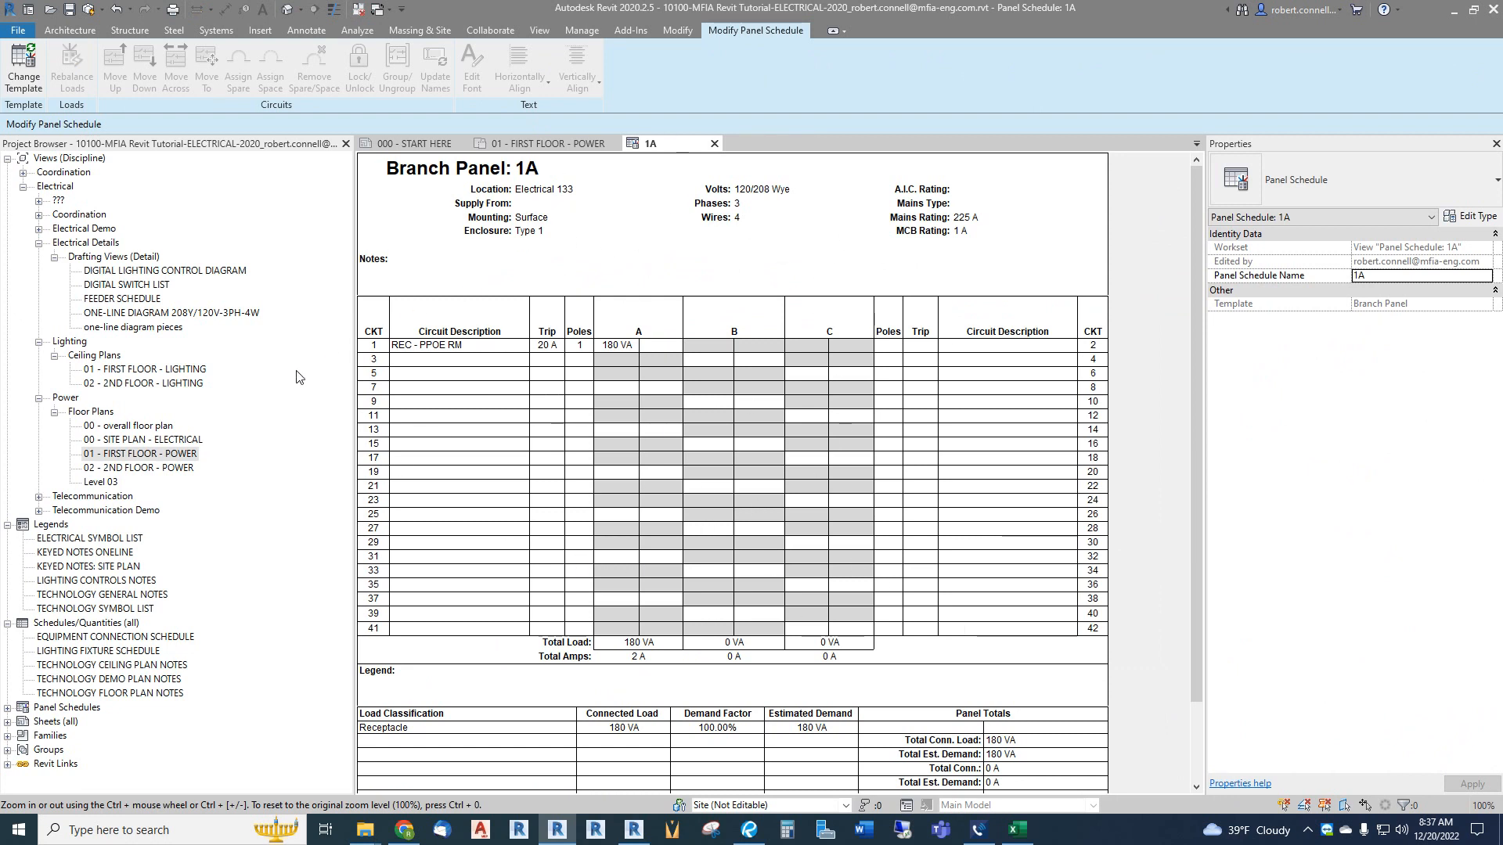
Step: Expand the panel schedules list and view the schedules for 1B, MC1 and MDB in turn
{"action": "left_click", "coordinate": [7, 707]}
{"action": "scroll", "coordinate": [69, 727], "scroll_direction": "down", "scroll_amount": 1}
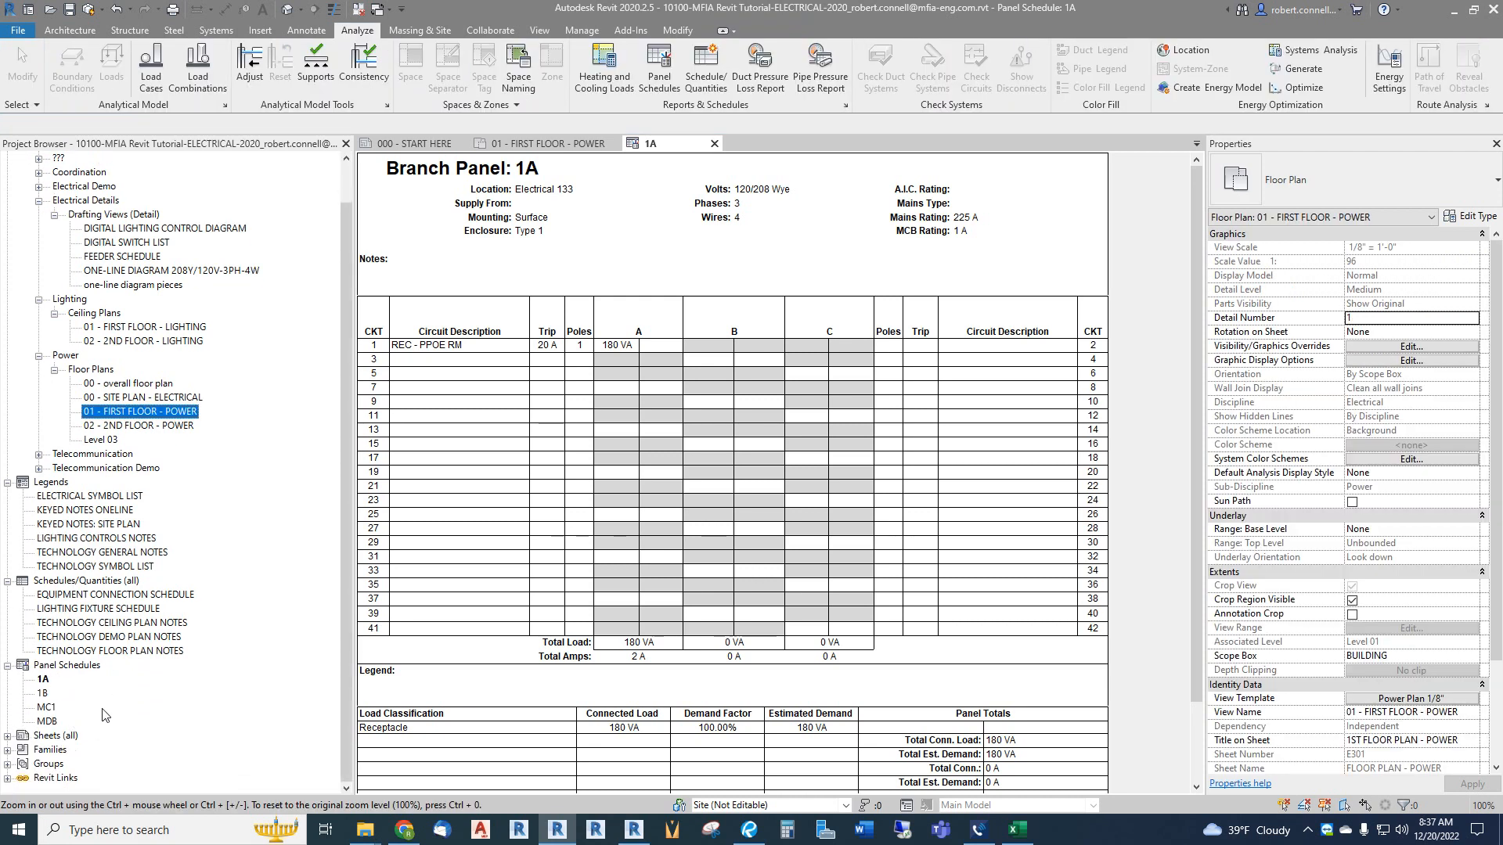
{"action": "double_click", "coordinate": [43, 694]}
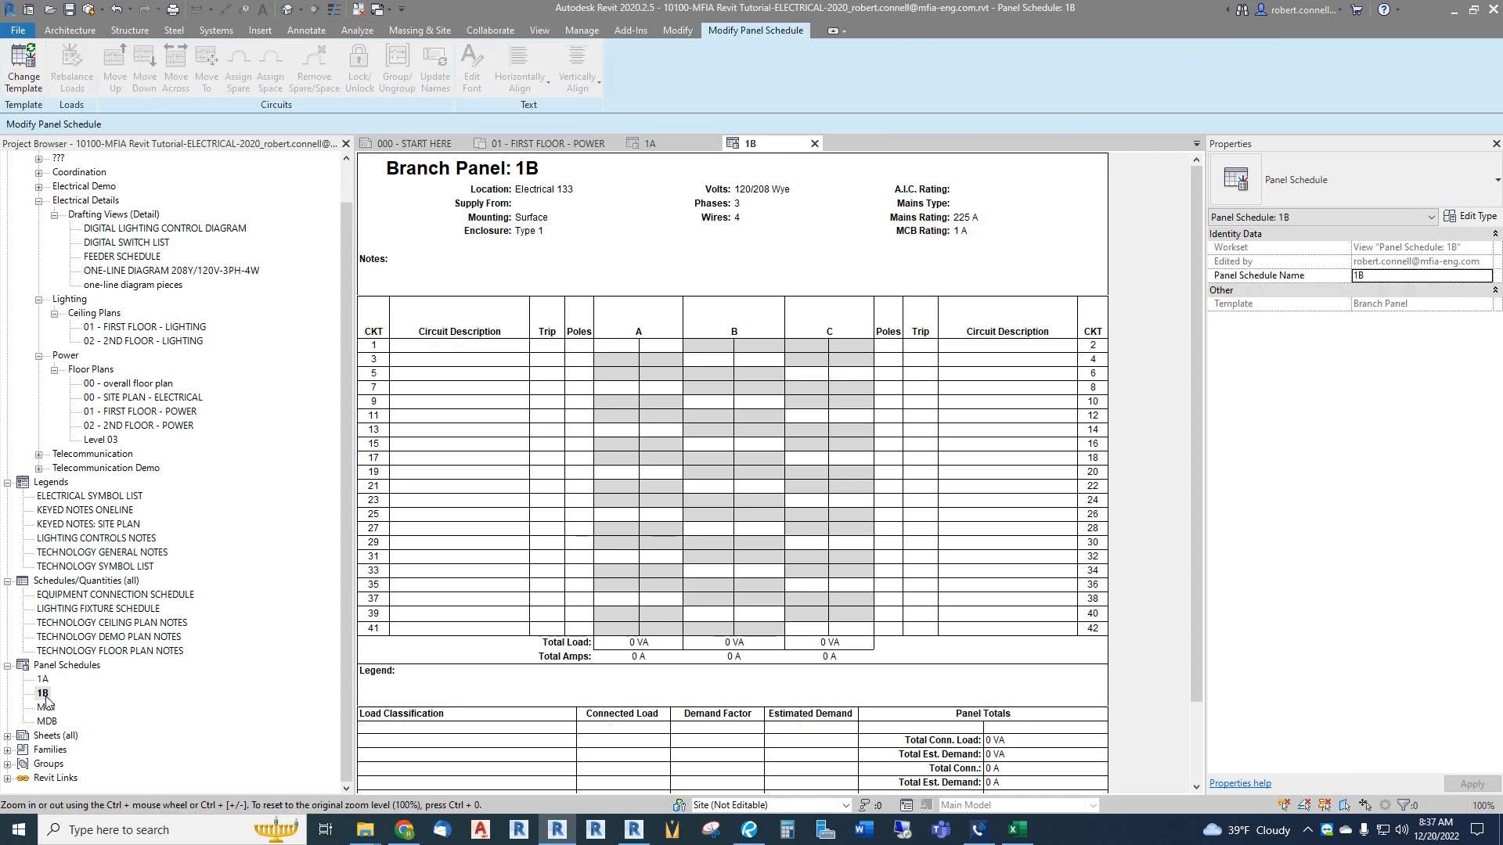
{"action": "double_click", "coordinate": [45, 708]}
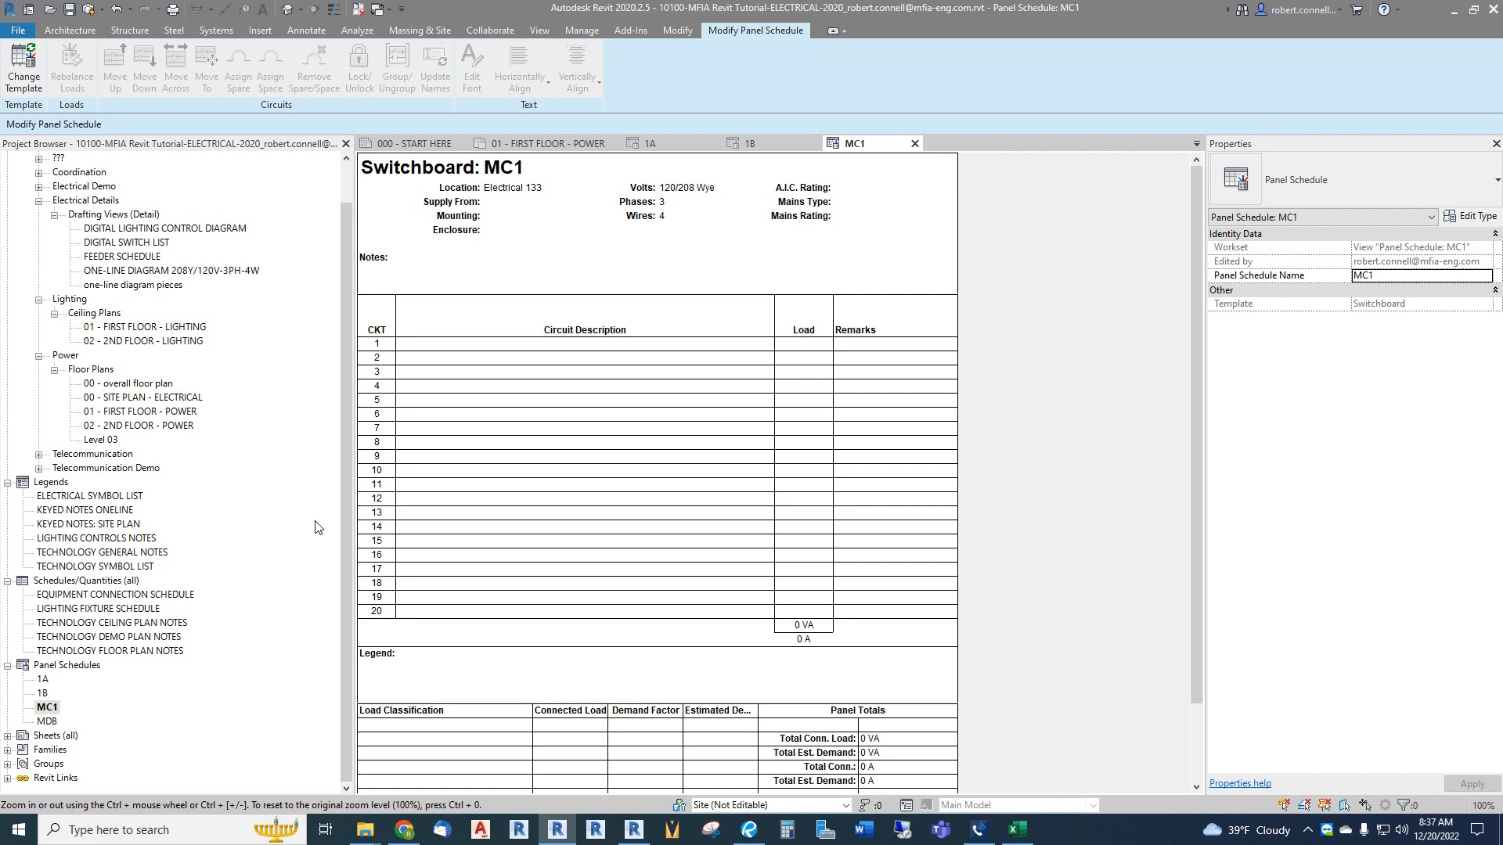
{"action": "double_click", "coordinate": [48, 722]}
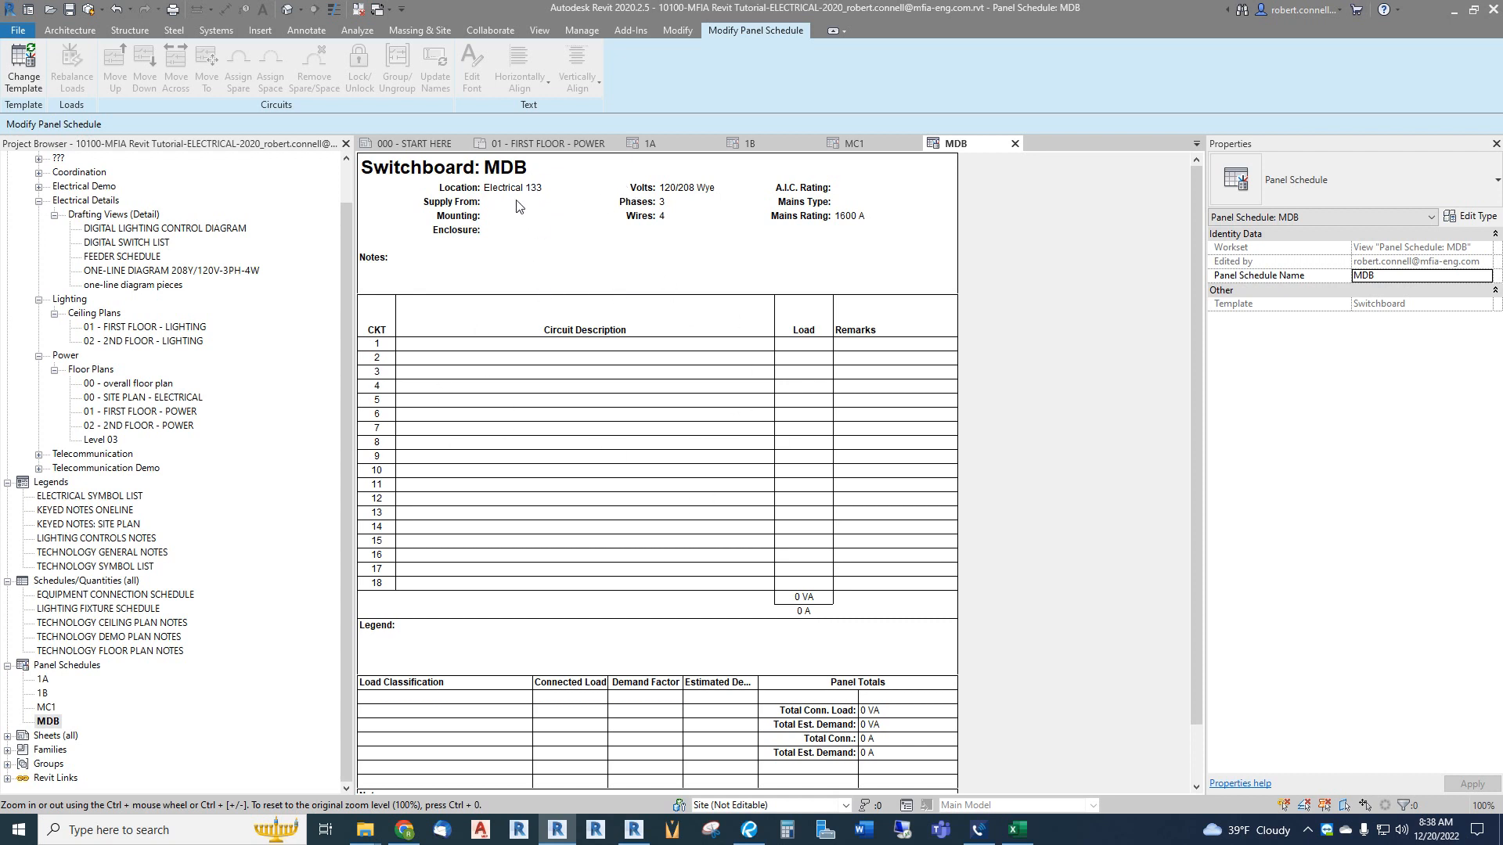
Step: Return to panel schedule 1A and review its header fields for location, enclosure, voltage, phases, mains rating and MCB rating
{"action": "double_click", "coordinate": [44, 680]}
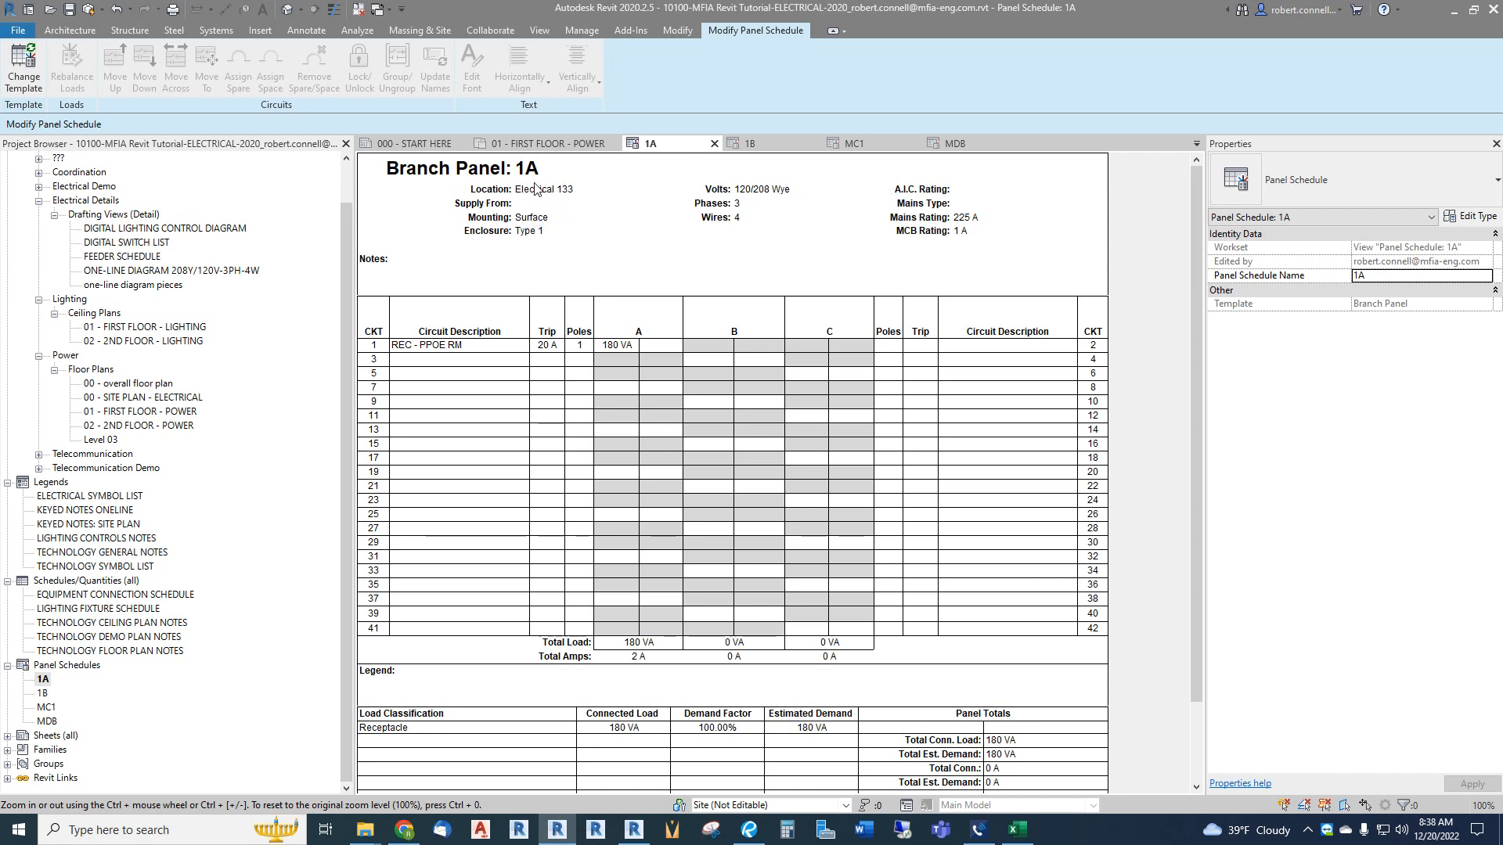
{"action": "left_click", "coordinate": [537, 234]}
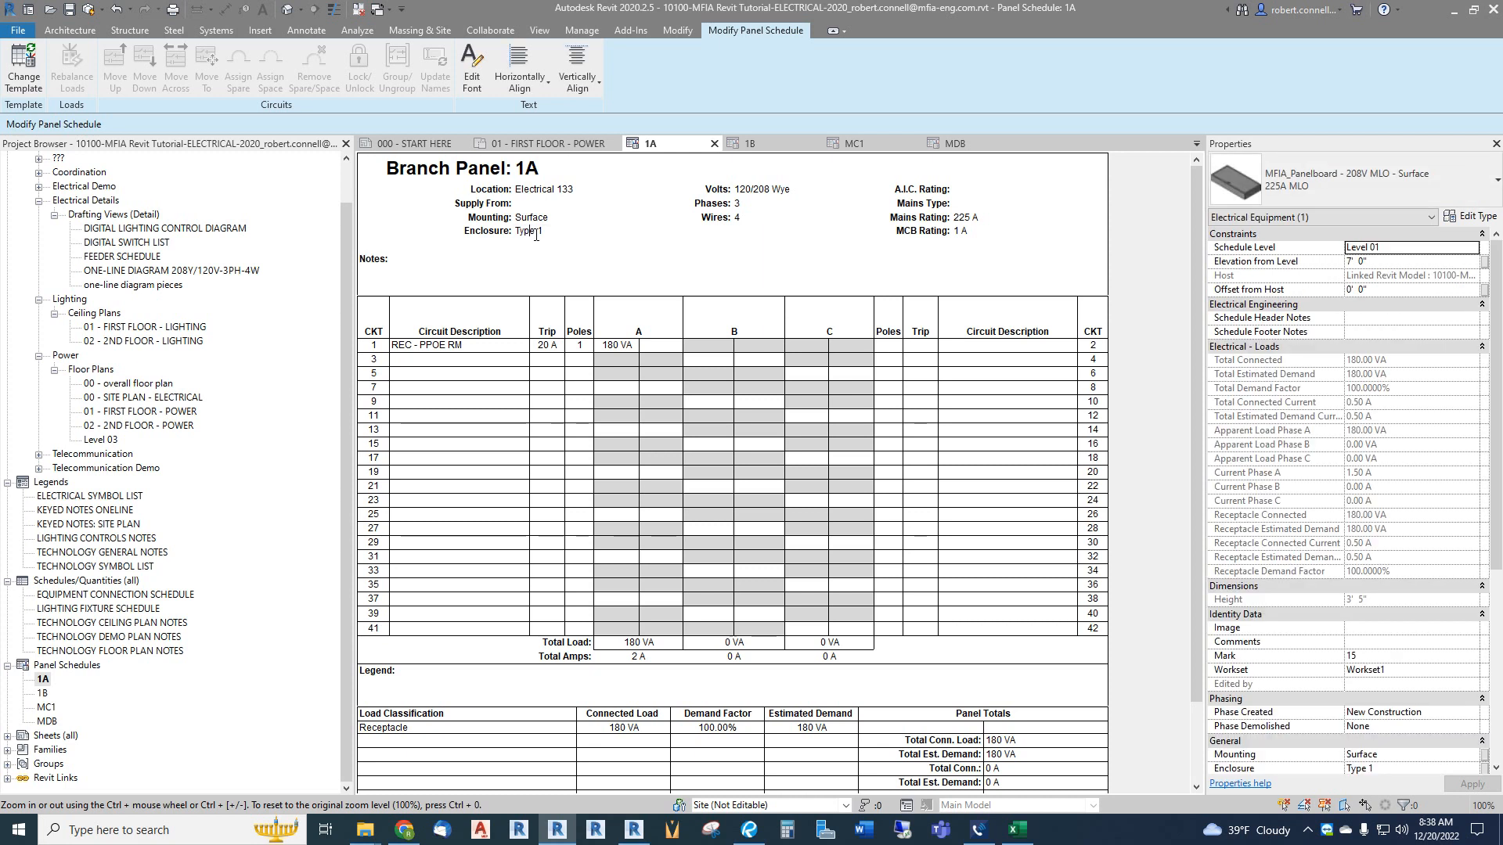
{"action": "left_click", "coordinate": [543, 194]}
{"action": "left_click", "coordinate": [766, 194]}
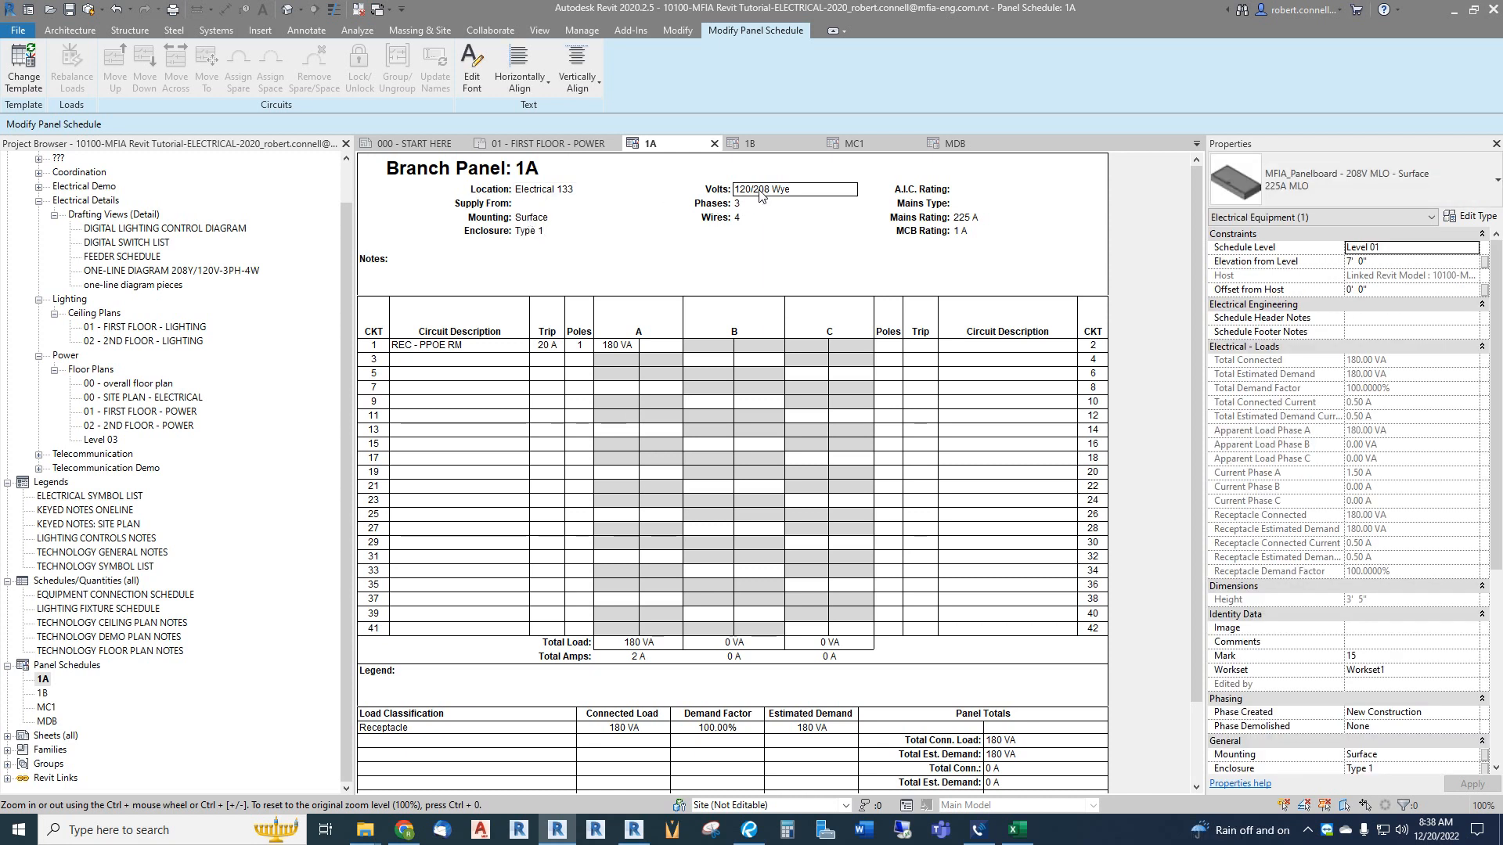
{"action": "left_click", "coordinate": [729, 192]}
{"action": "left_click", "coordinate": [746, 195]}
{"action": "left_click", "coordinate": [750, 205]}
{"action": "left_click", "coordinate": [978, 220]}
{"action": "left_click", "coordinate": [913, 232]}
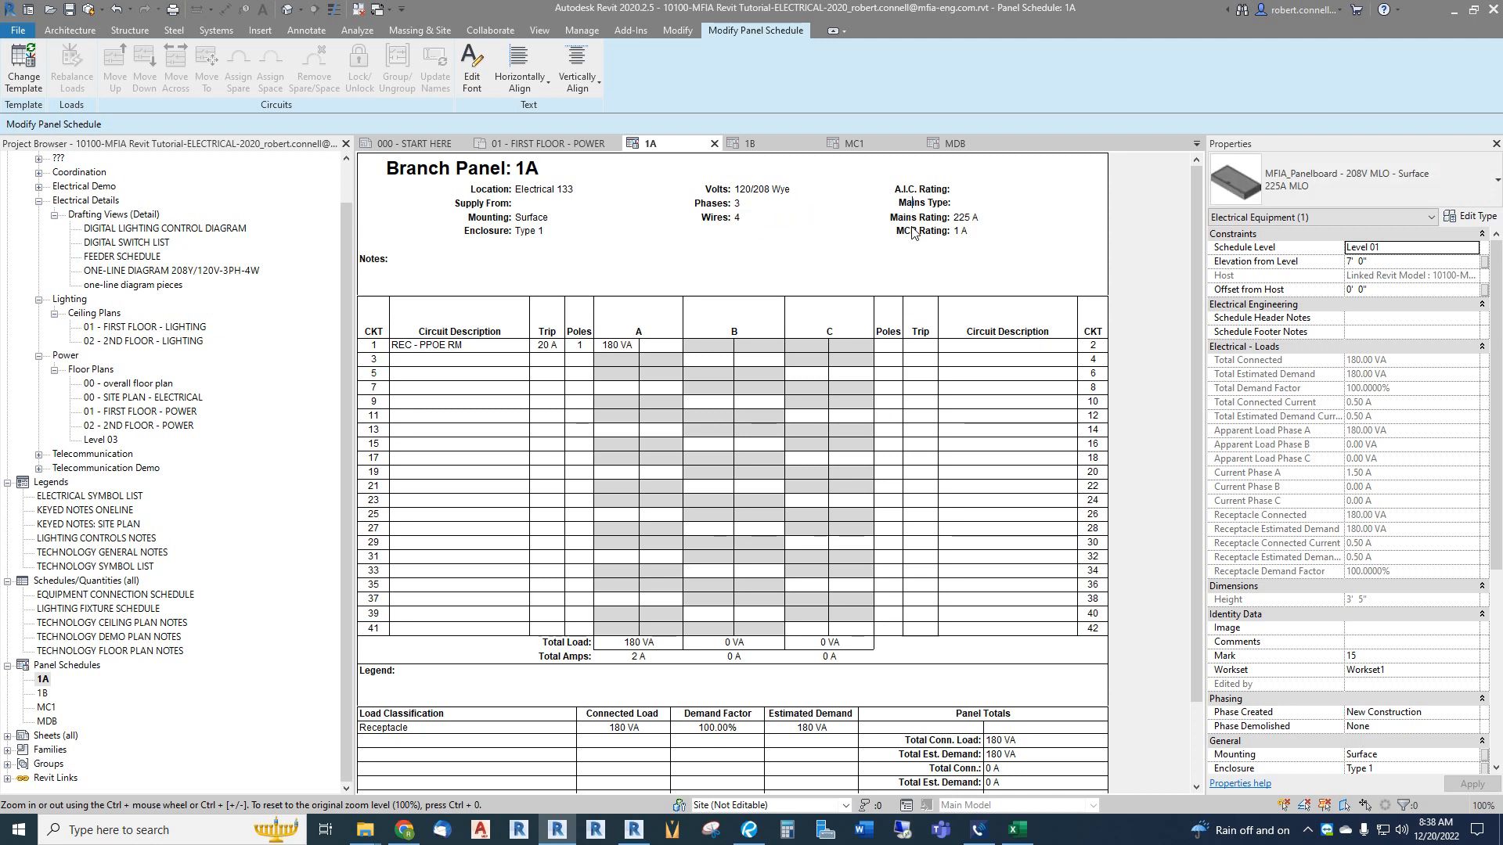
{"action": "left_click", "coordinate": [968, 235]}
Step: Change the template of panel schedule 1A to Branch Panel MLO
{"action": "left_click", "coordinate": [23, 72]}
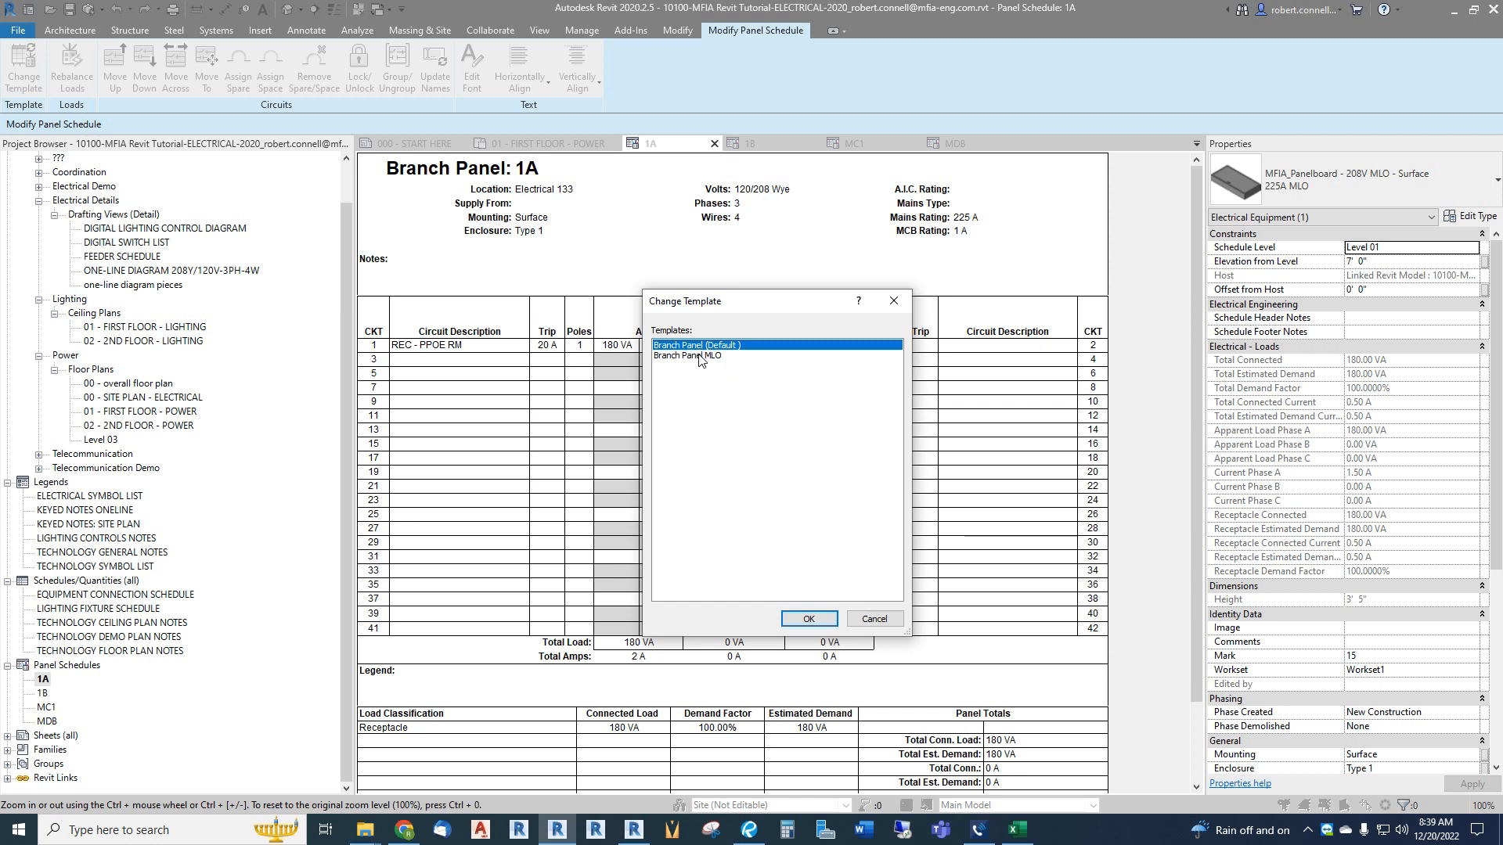
{"action": "left_click", "coordinate": [699, 357]}
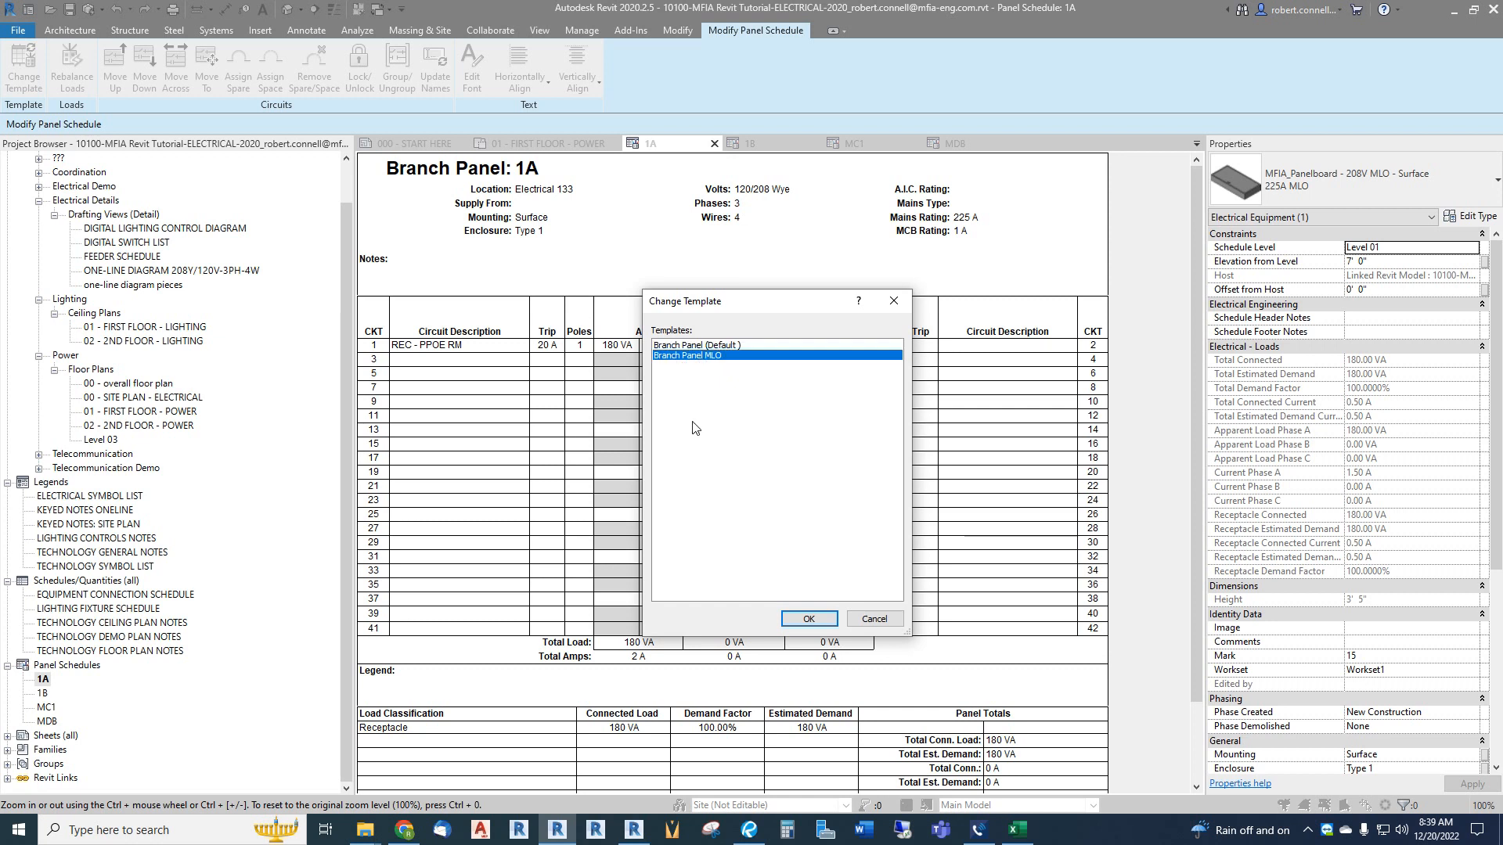
{"action": "left_click", "coordinate": [802, 623]}
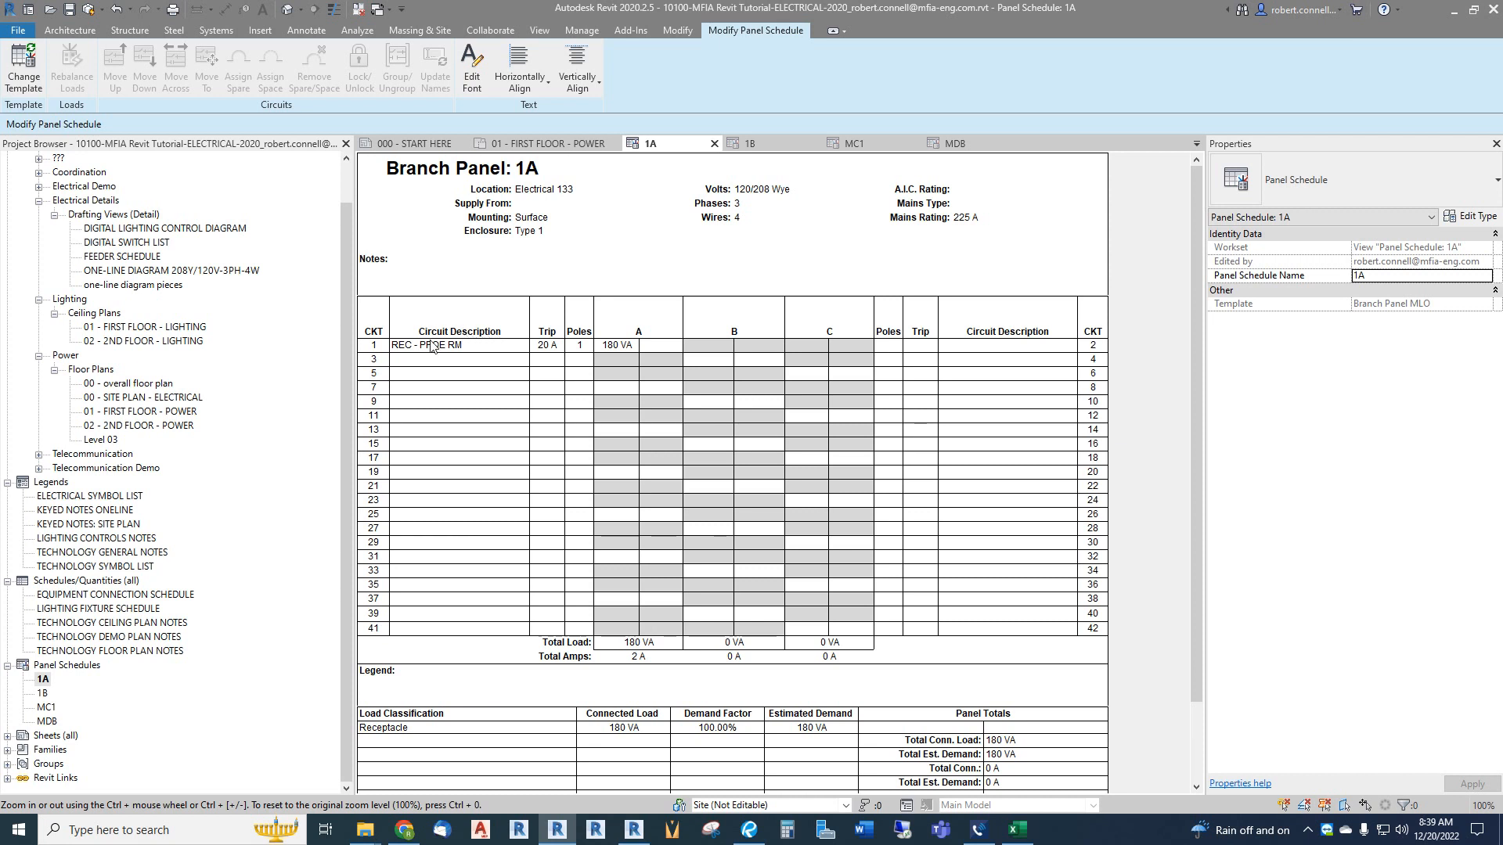
Step: Review the REC - PPOE RM circuit's description, trip, poles and phase load, plus the load classification and panel totals in schedule 1A
{"action": "left_click", "coordinate": [475, 347]}
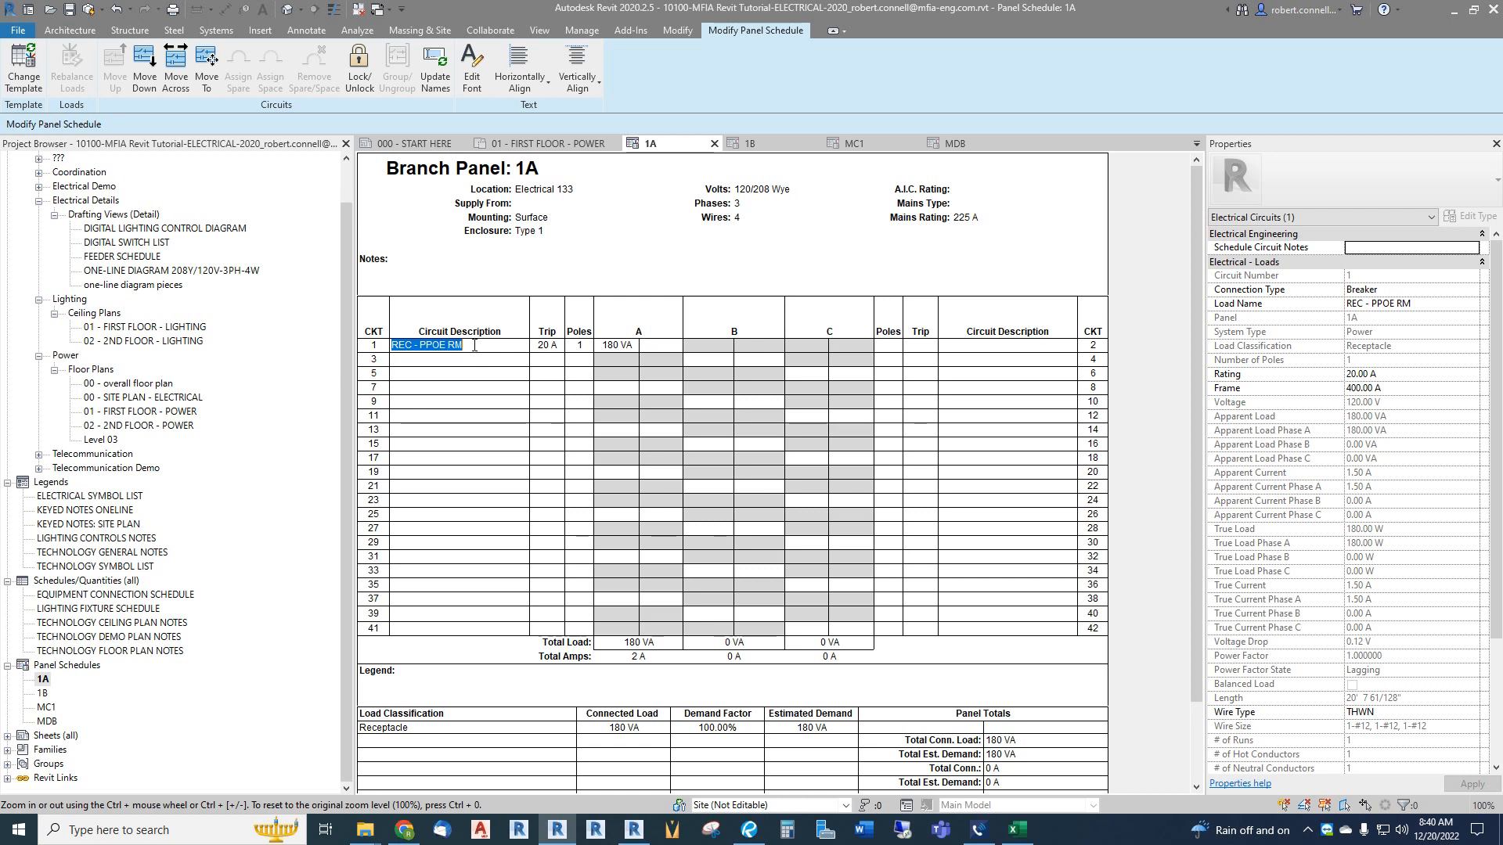
{"action": "left_click", "coordinate": [548, 346]}
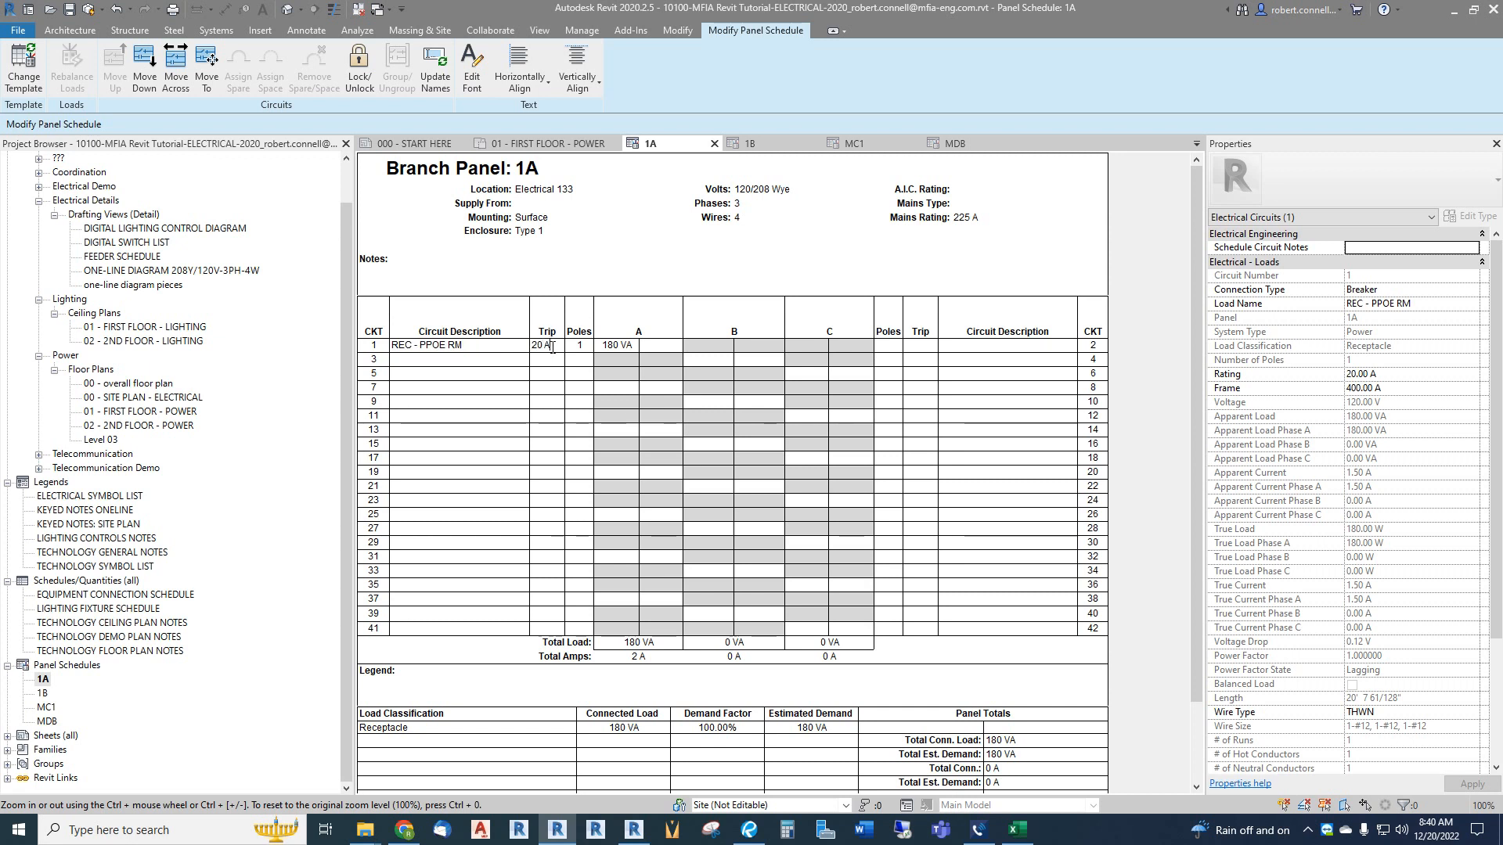
{"action": "left_click", "coordinate": [580, 346]}
{"action": "left_click", "coordinate": [633, 348]}
{"action": "scroll", "coordinate": [516, 359], "scroll_direction": "down", "scroll_amount": 3}
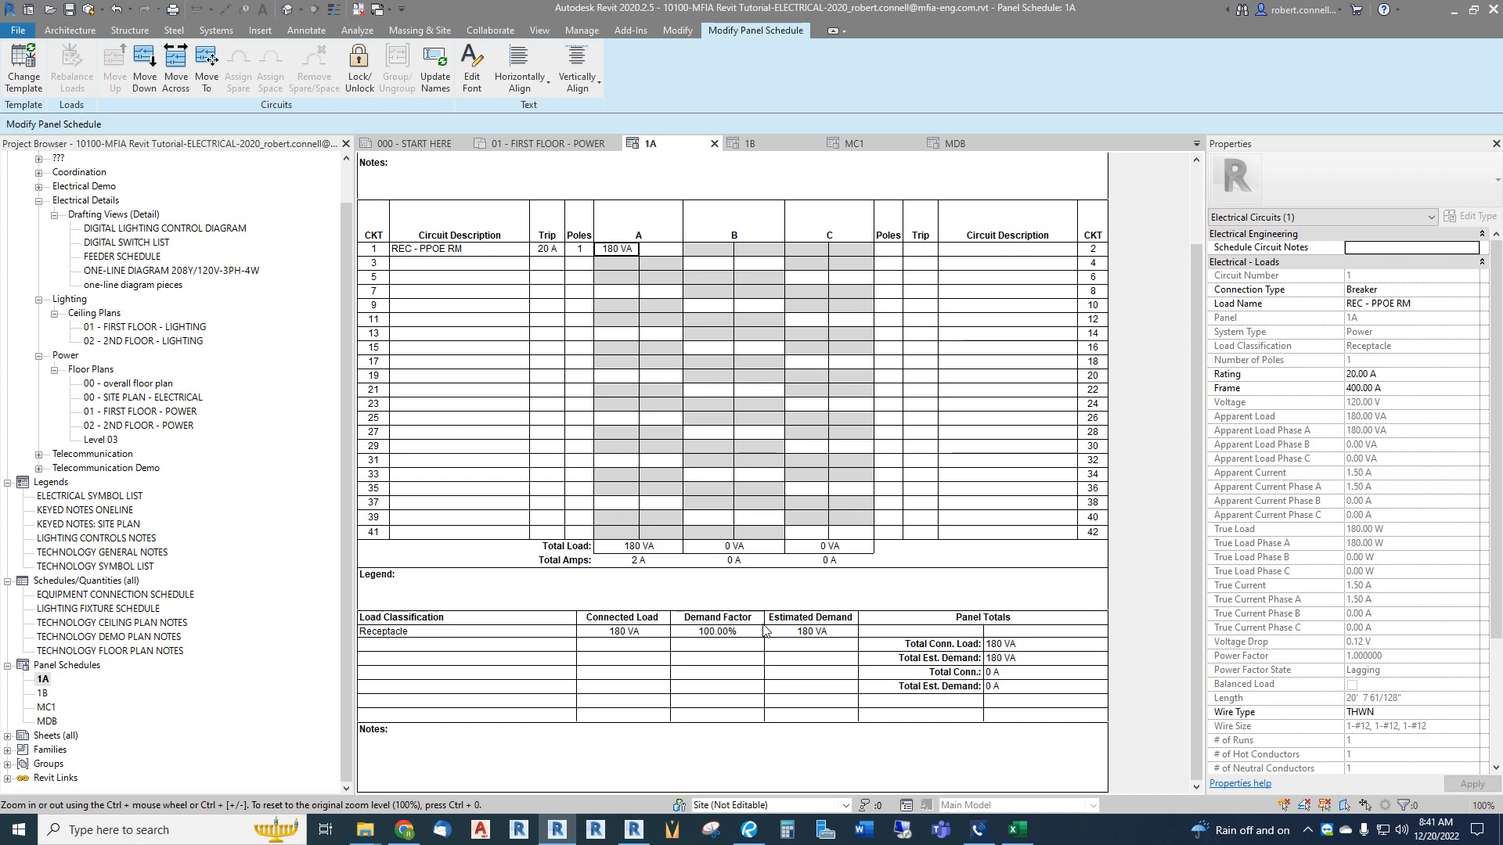
{"action": "scroll", "coordinate": [767, 630], "scroll_direction": "up", "scroll_amount": 3}
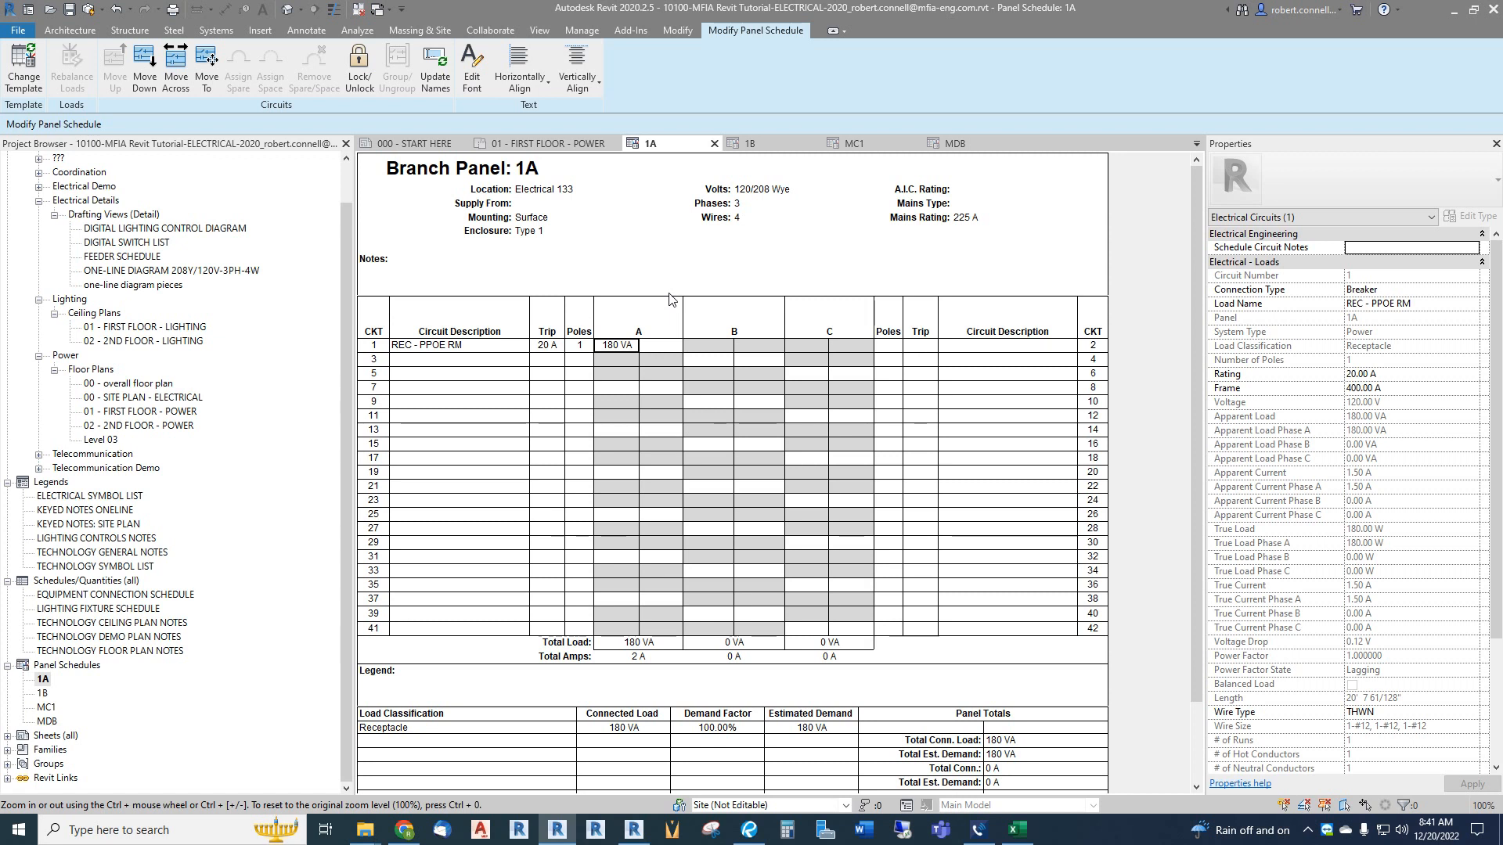
Step: Move the REC - PPOE RM circuit down to slot 3, saving the project along the way, and check its tag on the first-floor power plan
{"action": "left_click", "coordinate": [484, 346]}
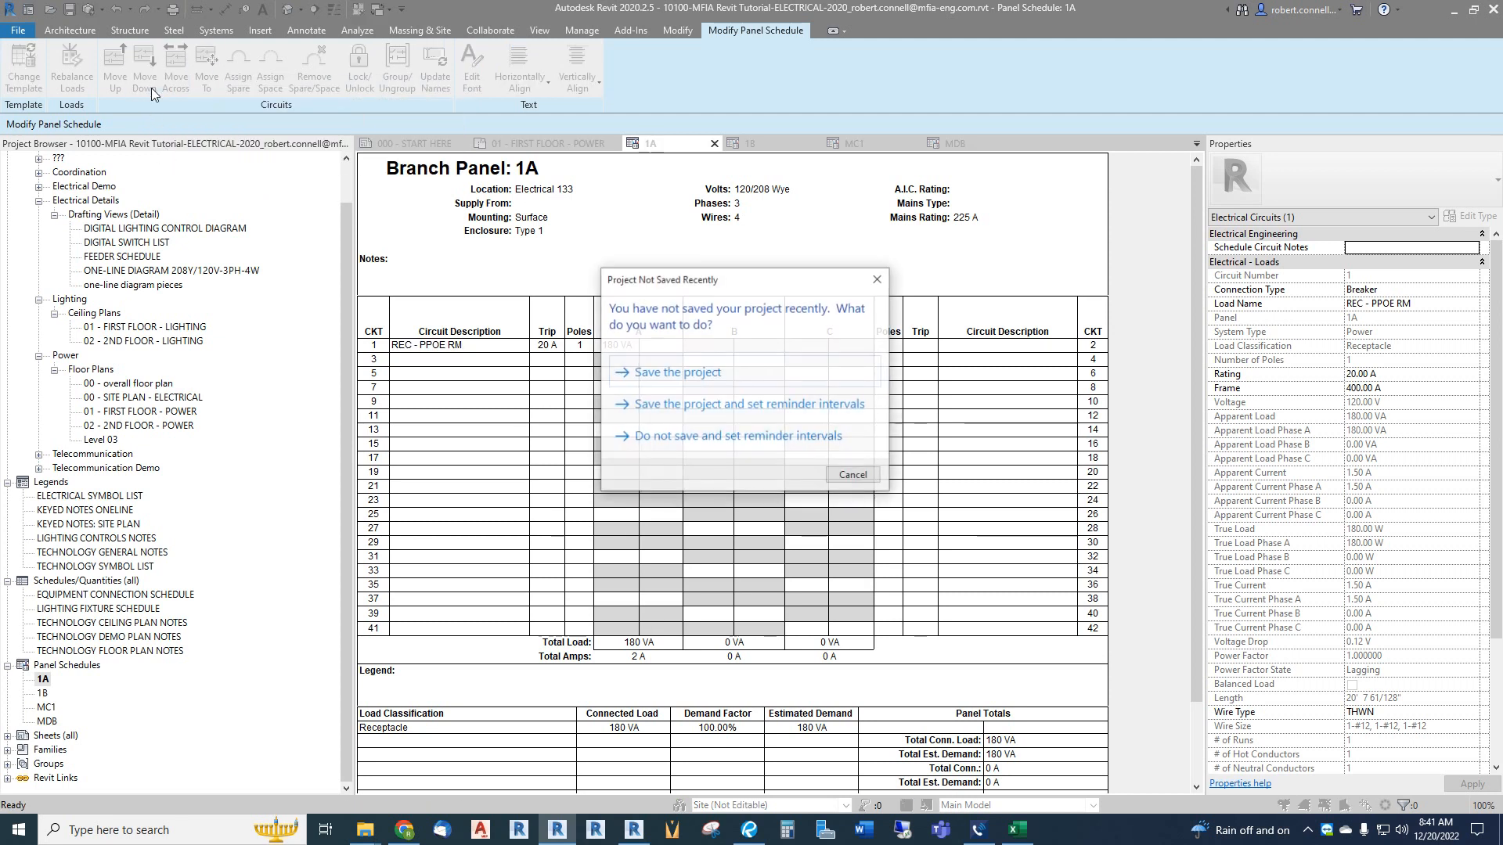
{"action": "left_click", "coordinate": [650, 372]}
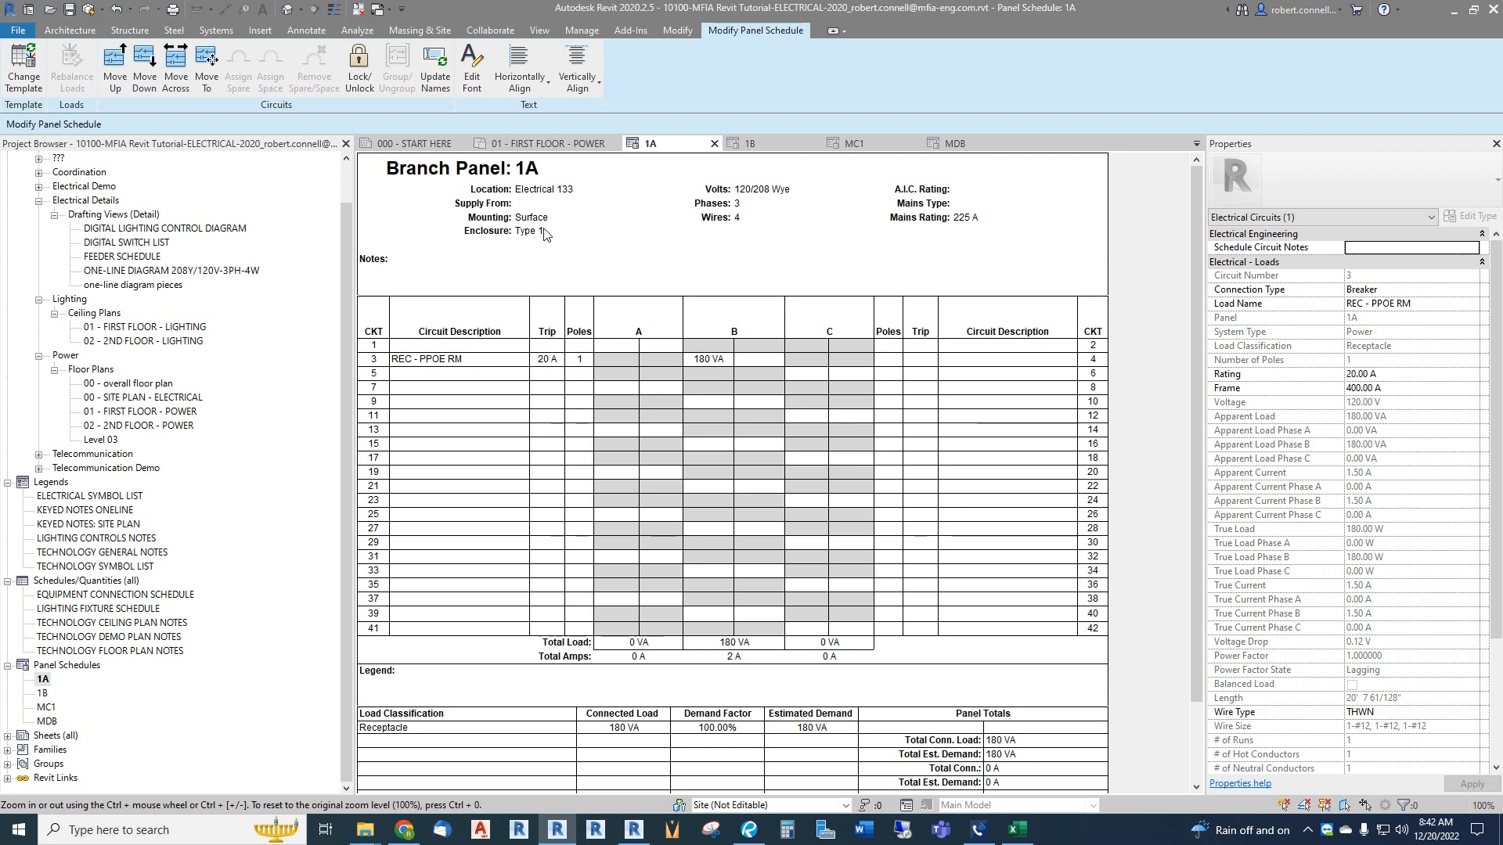
{"action": "left_click", "coordinate": [552, 144]}
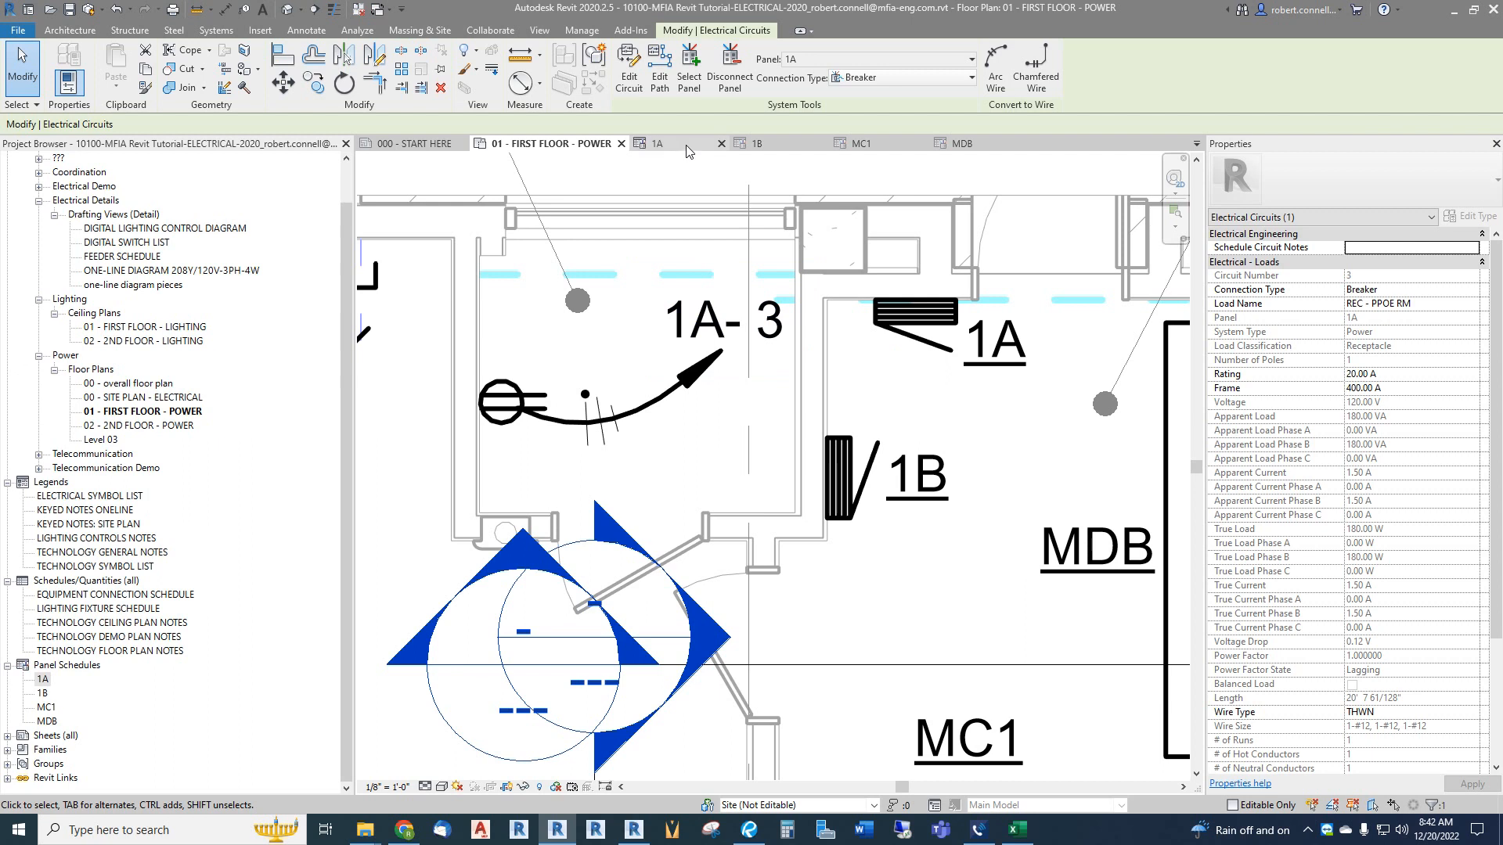
Step: Move the REC - PPOE RM circuit across to slot 4 in schedule 1A and check its wire tag on the power plan
{"action": "left_click", "coordinate": [657, 143]}
{"action": "left_click", "coordinate": [501, 358]}
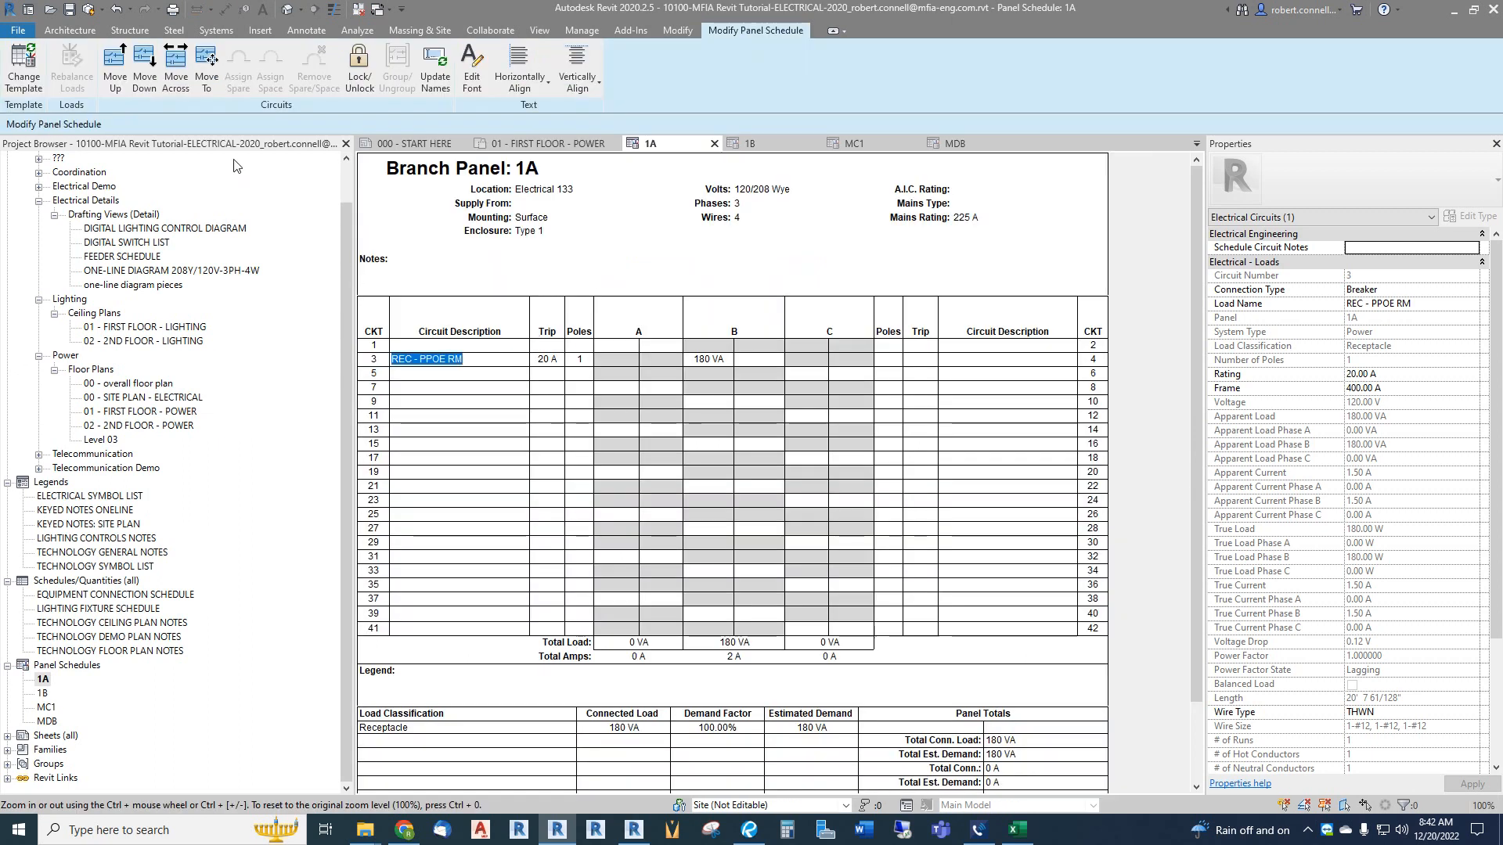
{"action": "left_click", "coordinate": [177, 98]}
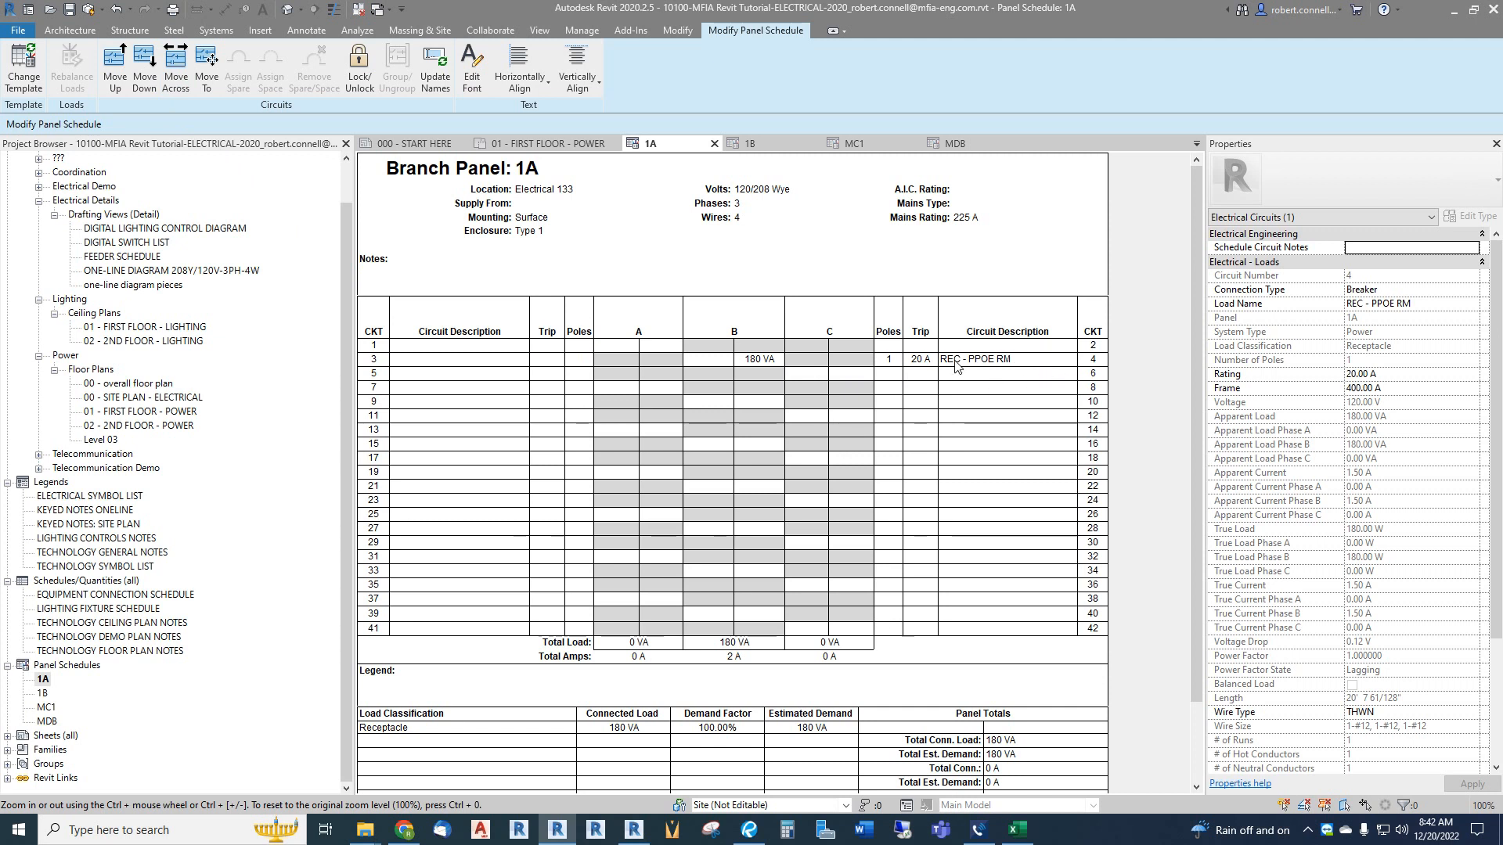
{"action": "left_click", "coordinate": [548, 144]}
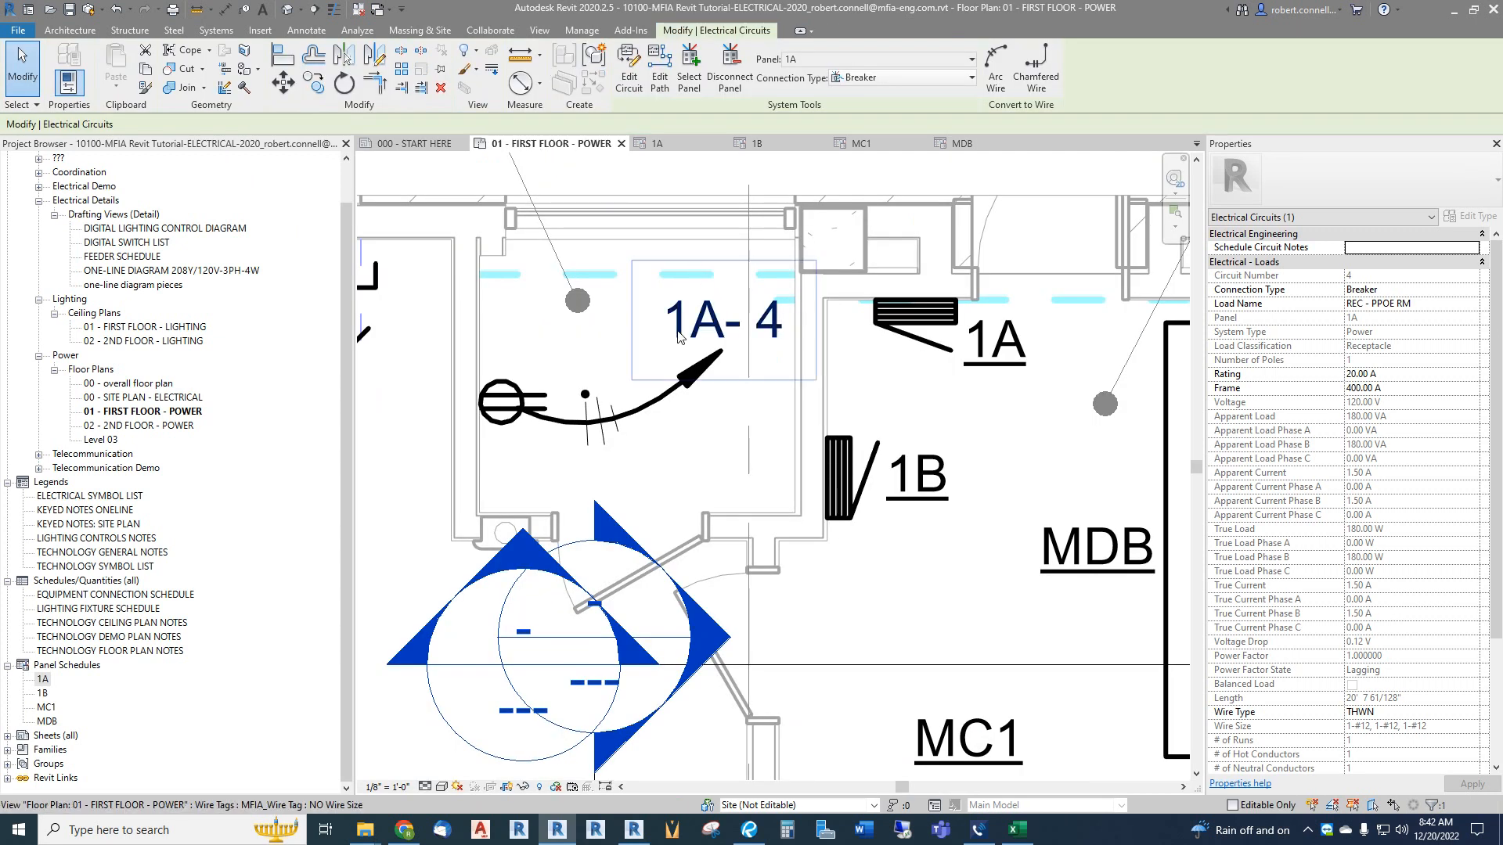
Step: Move the REC - PPOE RM circuit directly to slot 41 in schedule 1A and check its wire tag on the power plan
{"action": "left_click", "coordinate": [658, 144]}
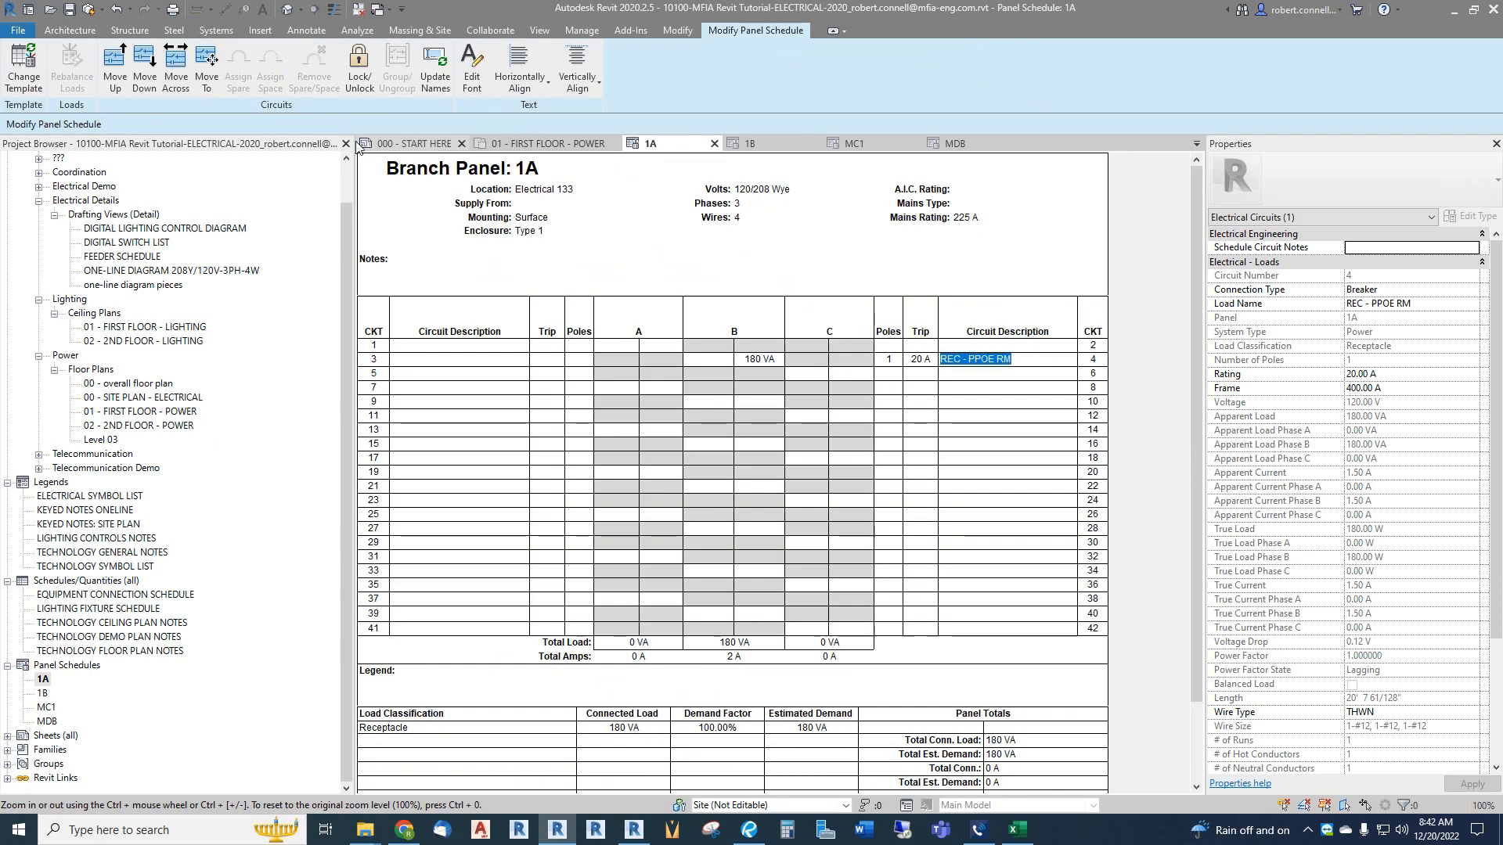
{"action": "left_click", "coordinate": [207, 66]}
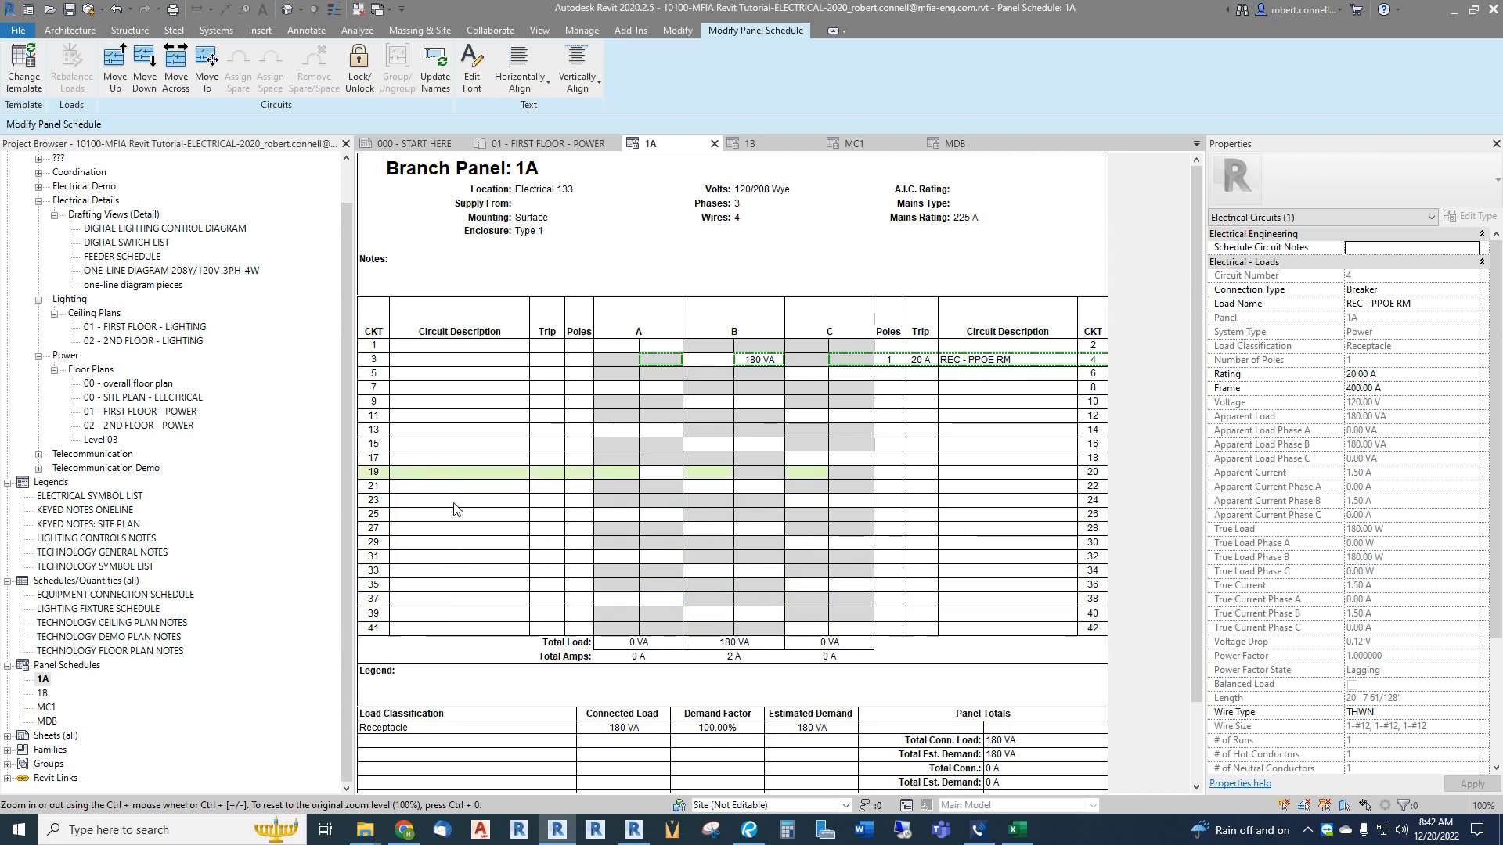
{"action": "left_click", "coordinate": [447, 628]}
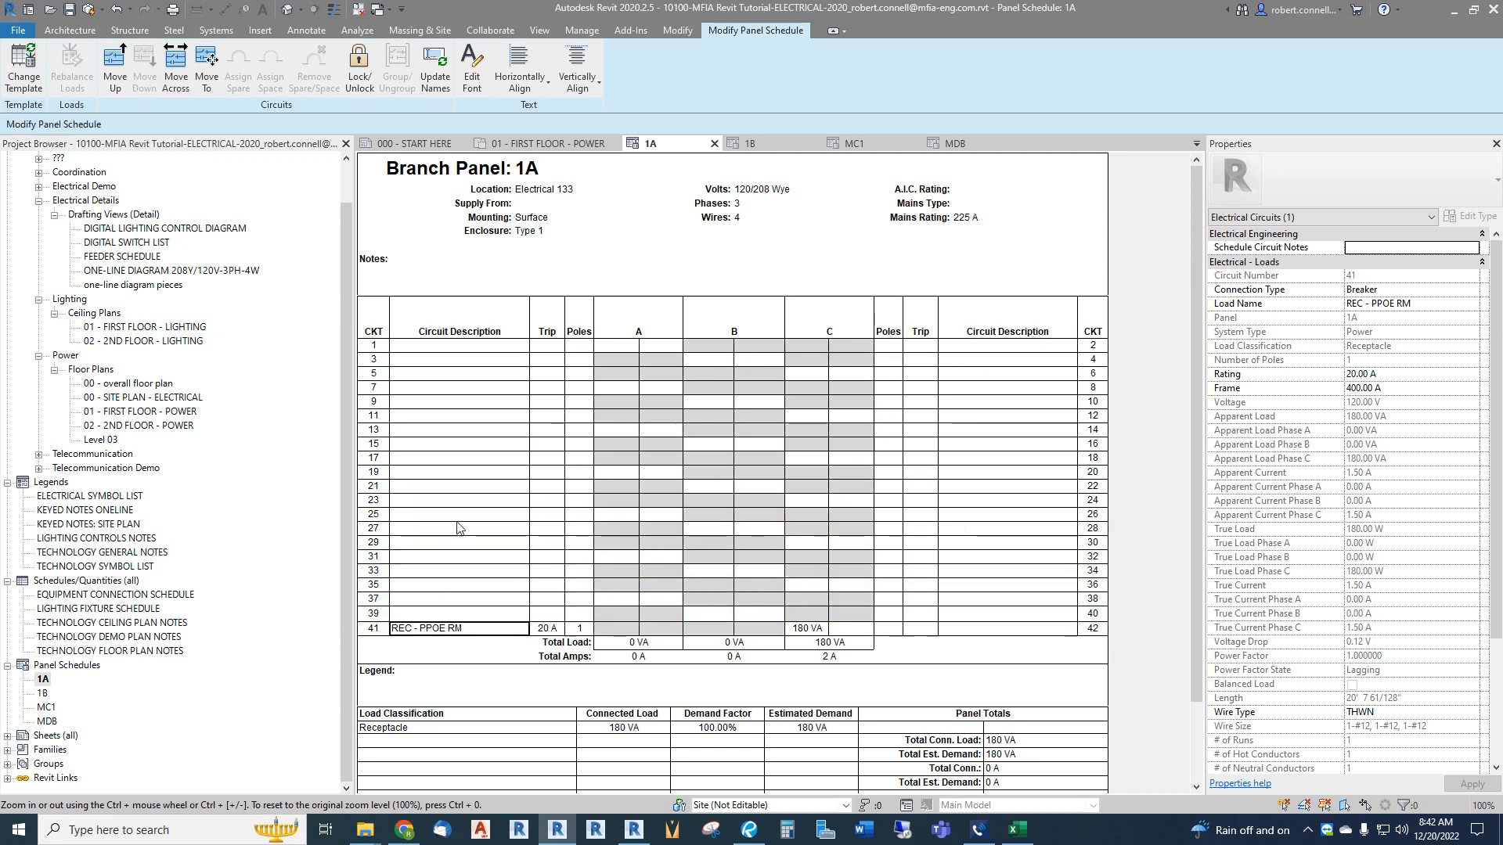
{"action": "left_click", "coordinate": [540, 145]}
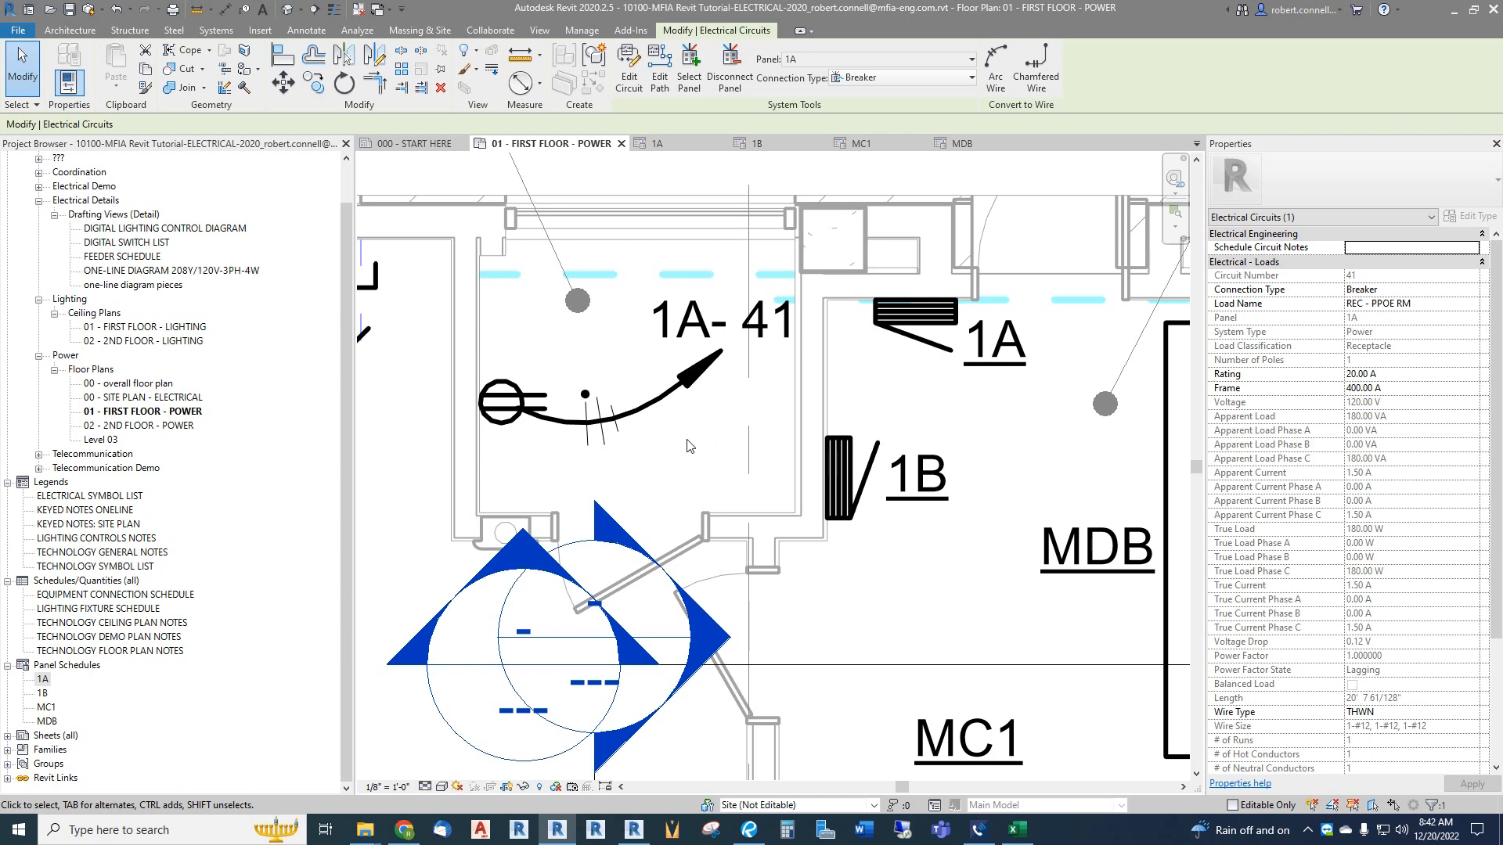
{"action": "left_click", "coordinate": [691, 447]}
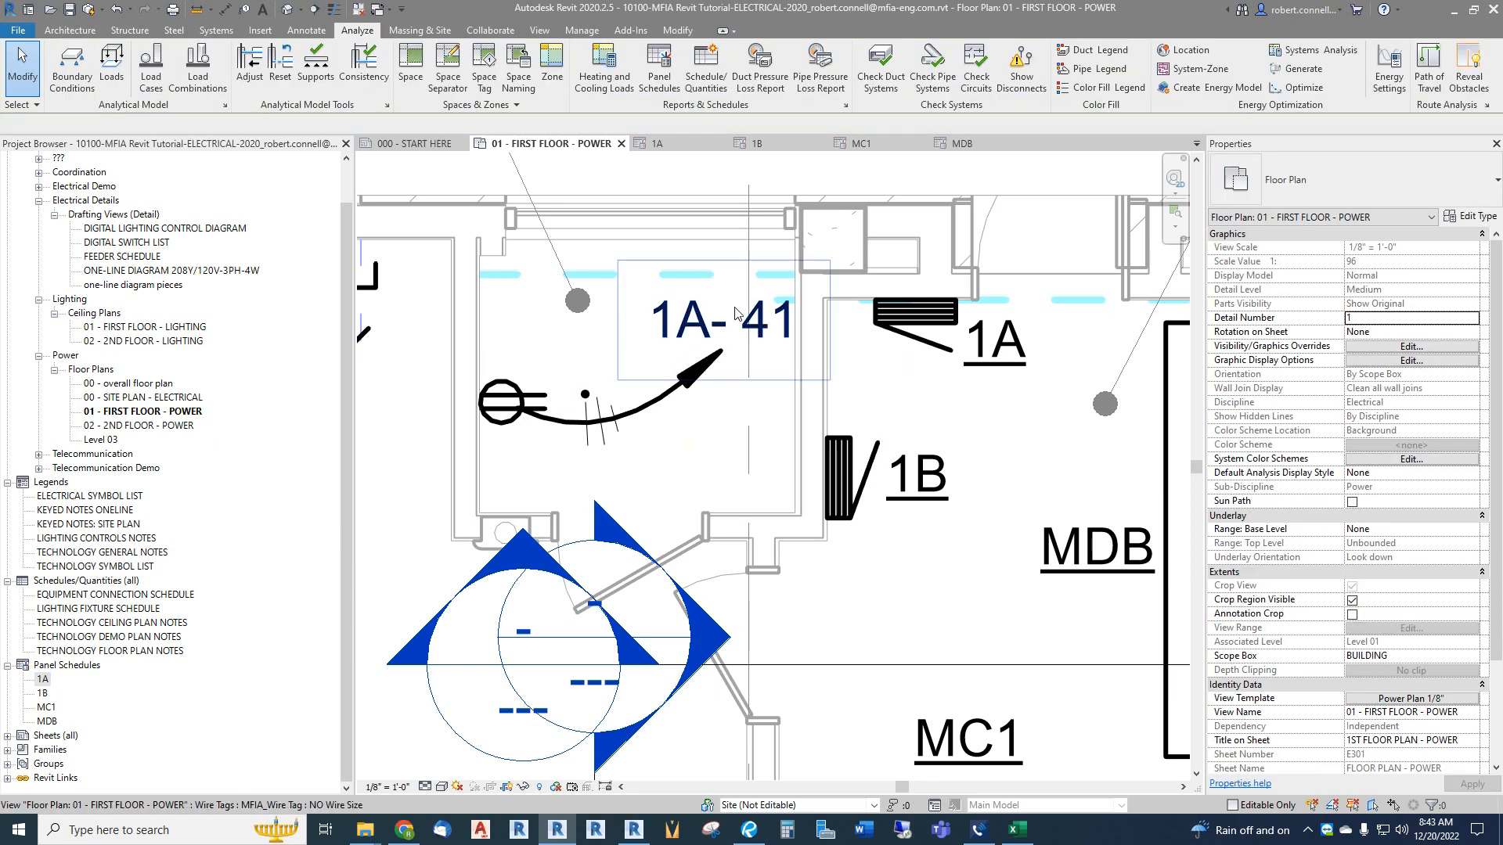
Step: Return the REC - PPOE RM circuit to slot 1 in schedule 1A and check its wire tag on the power plan
{"action": "left_click", "coordinate": [657, 144]}
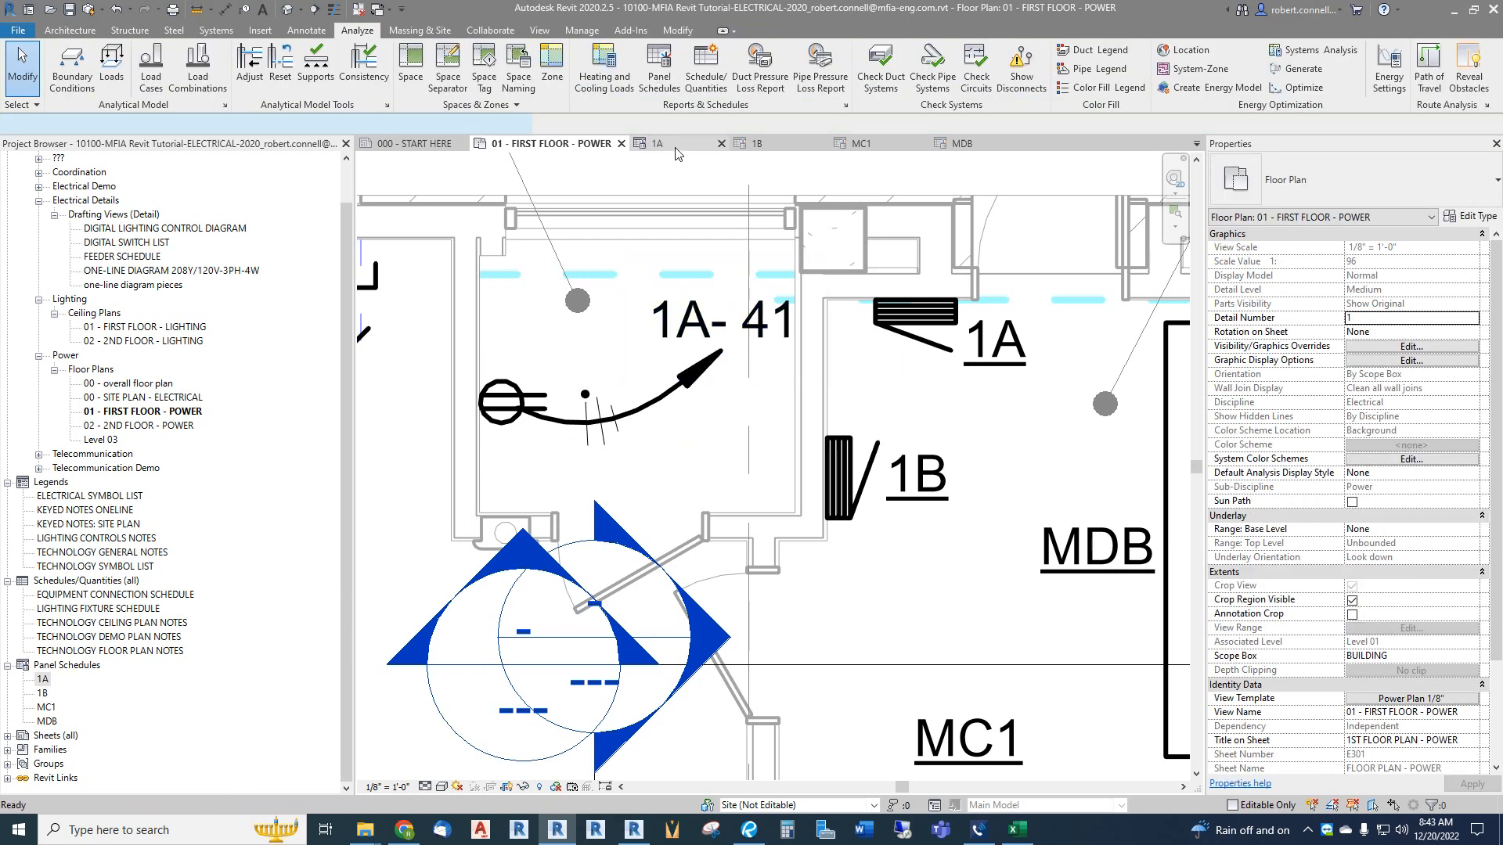
{"action": "left_click", "coordinate": [487, 630]}
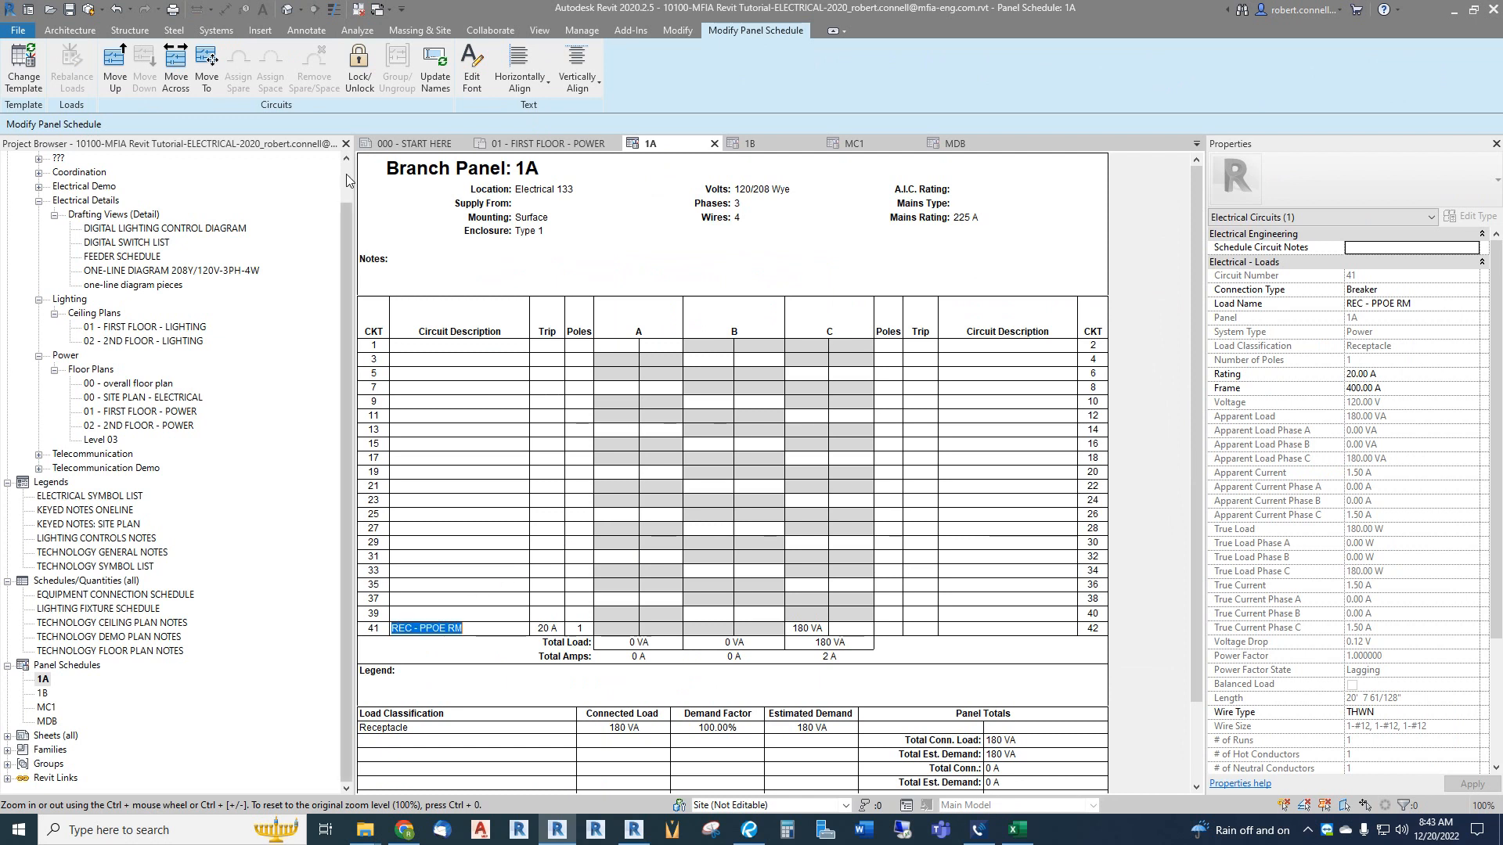
{"action": "left_click", "coordinate": [207, 67]}
{"action": "left_click", "coordinate": [460, 347]}
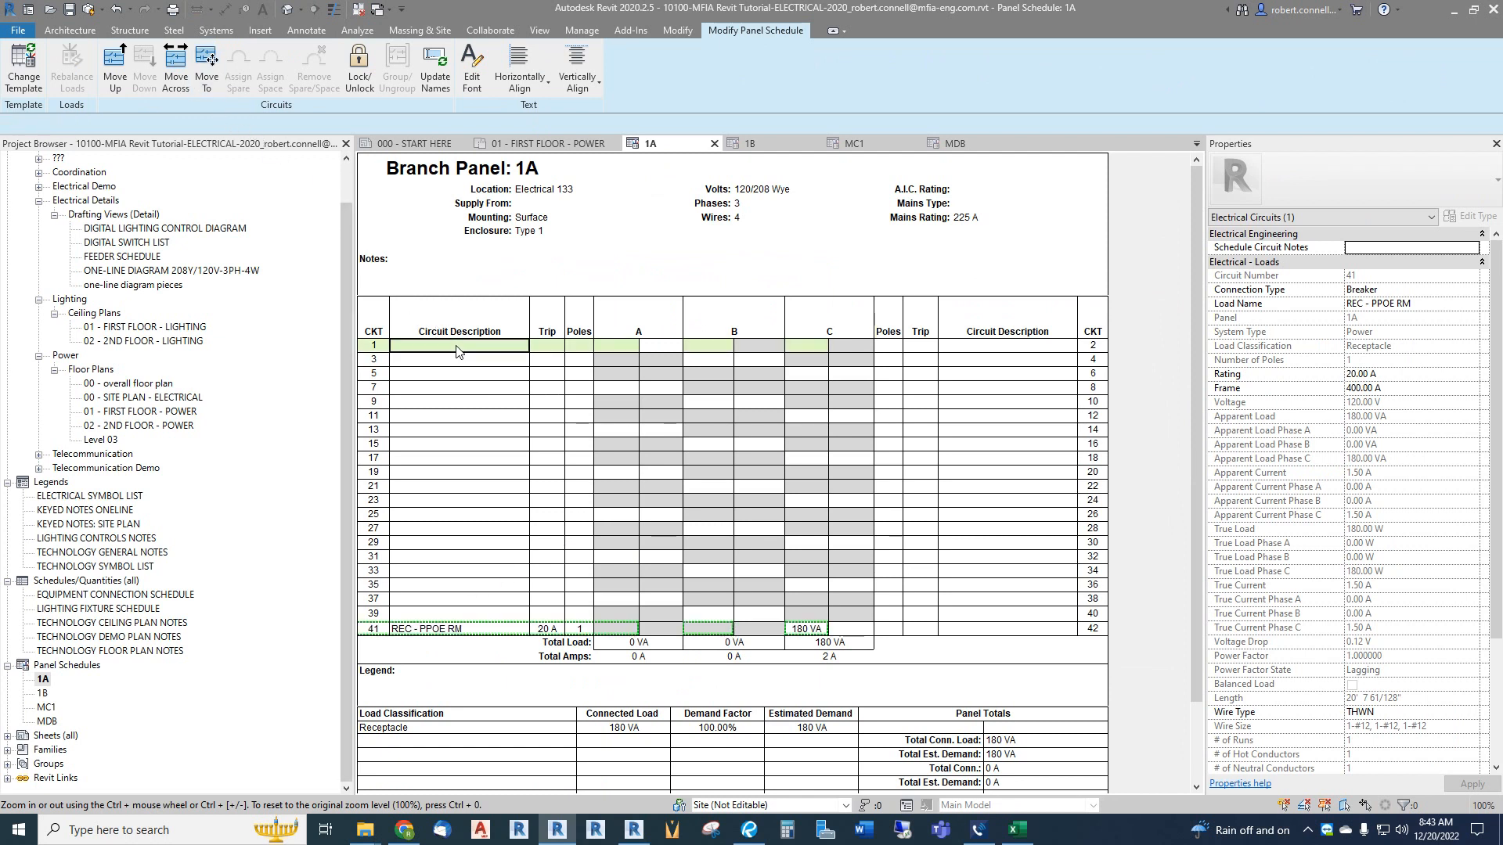
{"action": "left_click", "coordinate": [558, 144]}
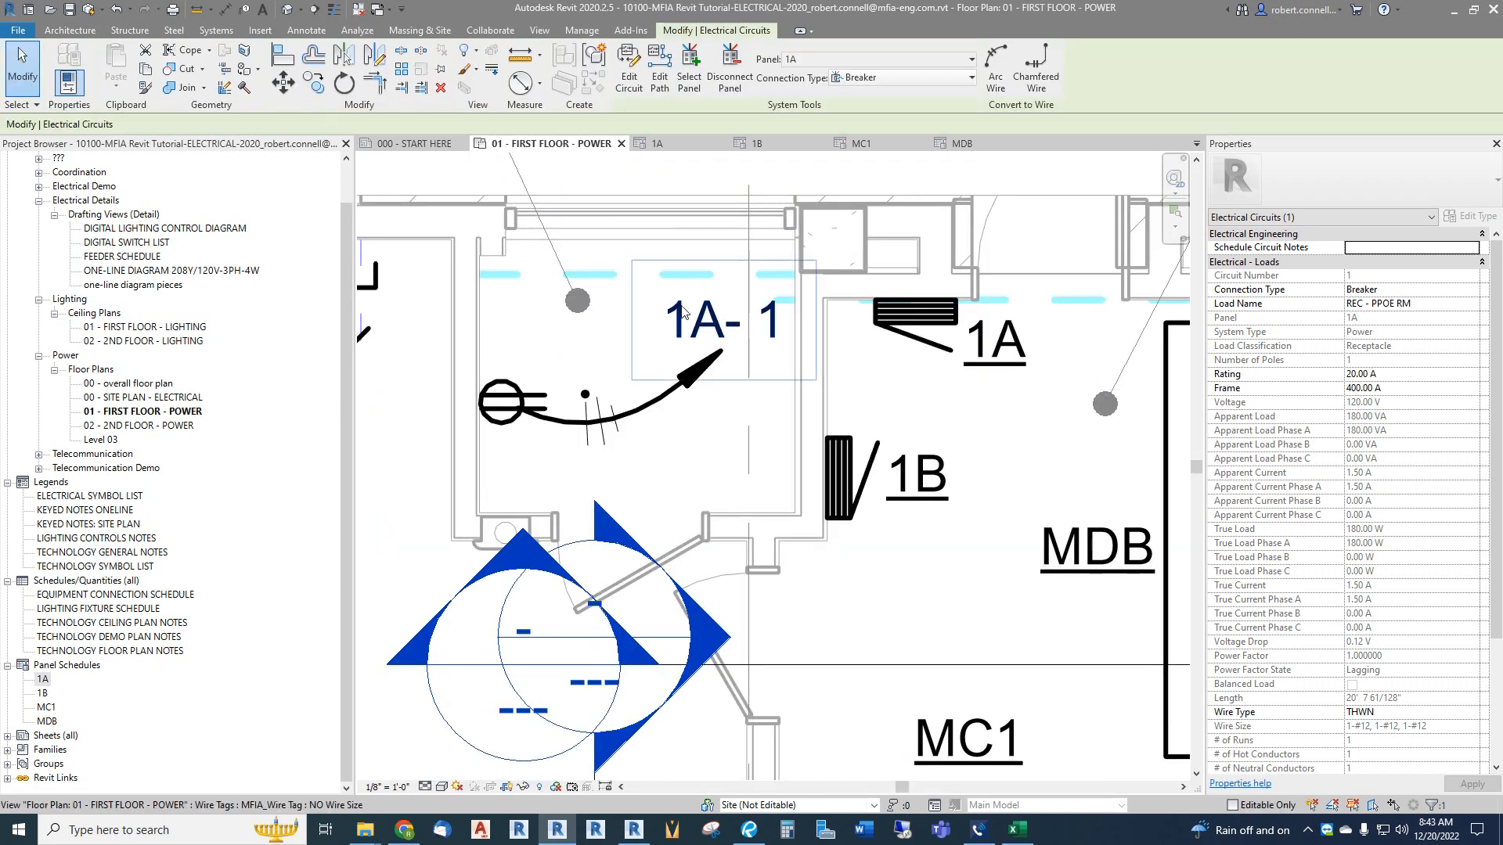
Step: Examine the receptacle layout on the first-floor power plan around Generator 109, Trash 110 and Loading 105
{"action": "scroll", "coordinate": [743, 307], "scroll_direction": "down", "scroll_amount": 2}
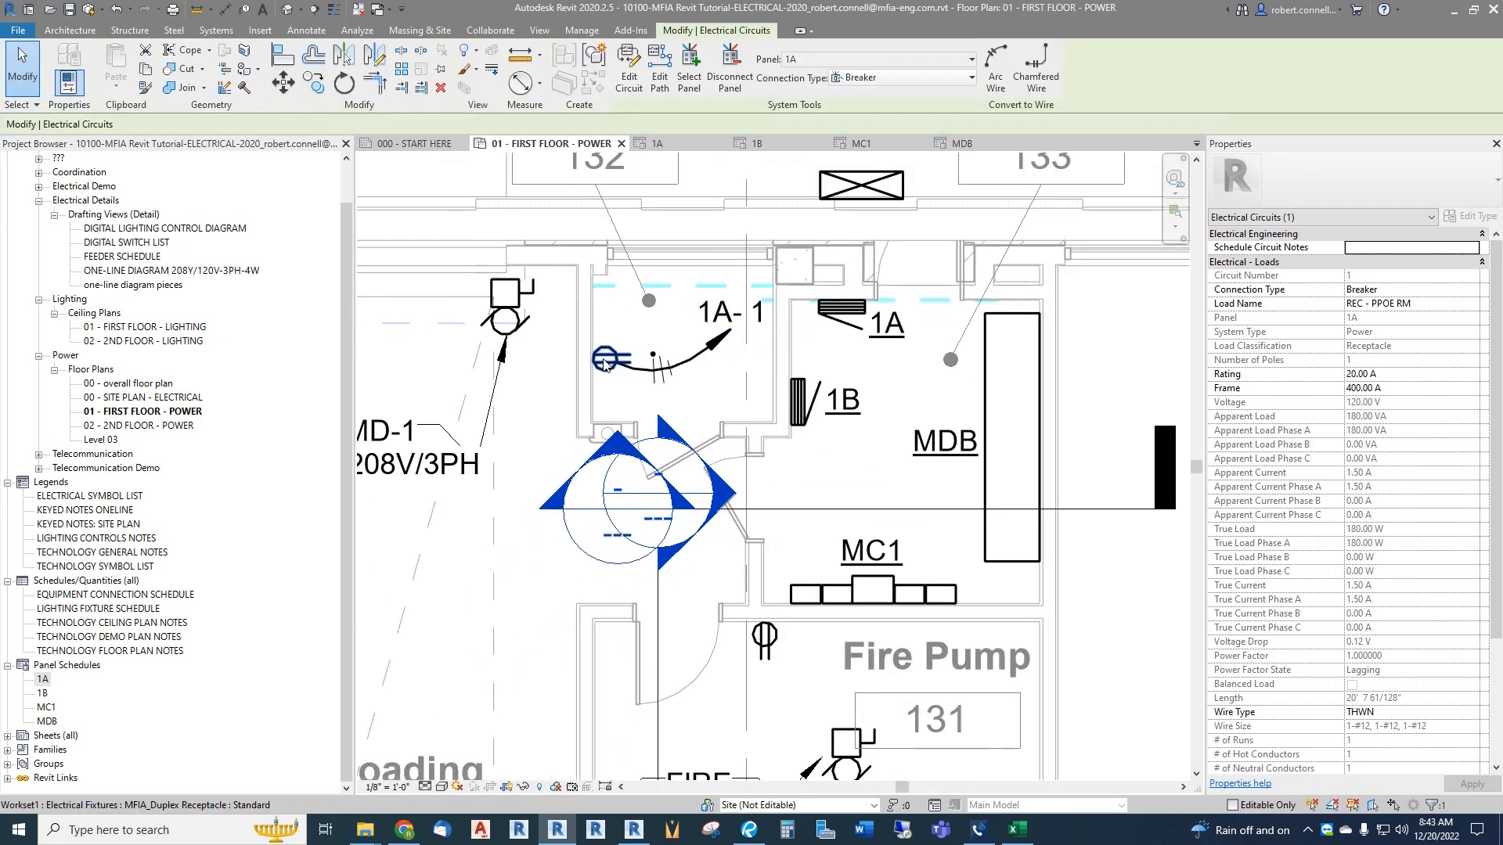
{"action": "scroll", "coordinate": [775, 332], "scroll_direction": "down", "scroll_amount": 2}
{"action": "scroll", "coordinate": [777, 333], "scroll_direction": "down", "scroll_amount": 1}
{"action": "scroll", "coordinate": [777, 333], "scroll_direction": "down", "scroll_amount": 1}
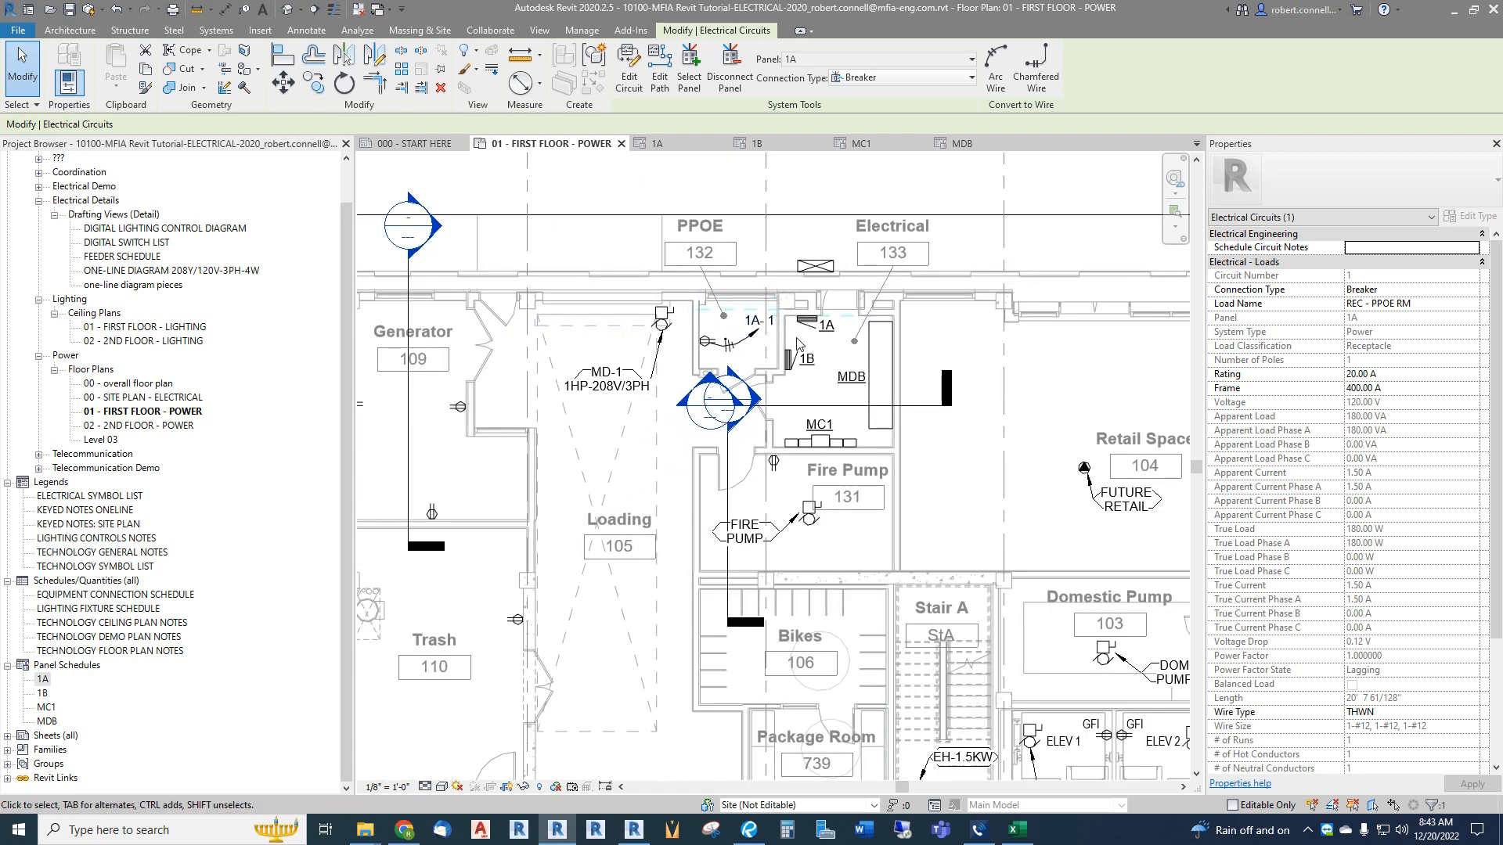
{"action": "scroll", "coordinate": [817, 348], "scroll_direction": "down", "scroll_amount": 1}
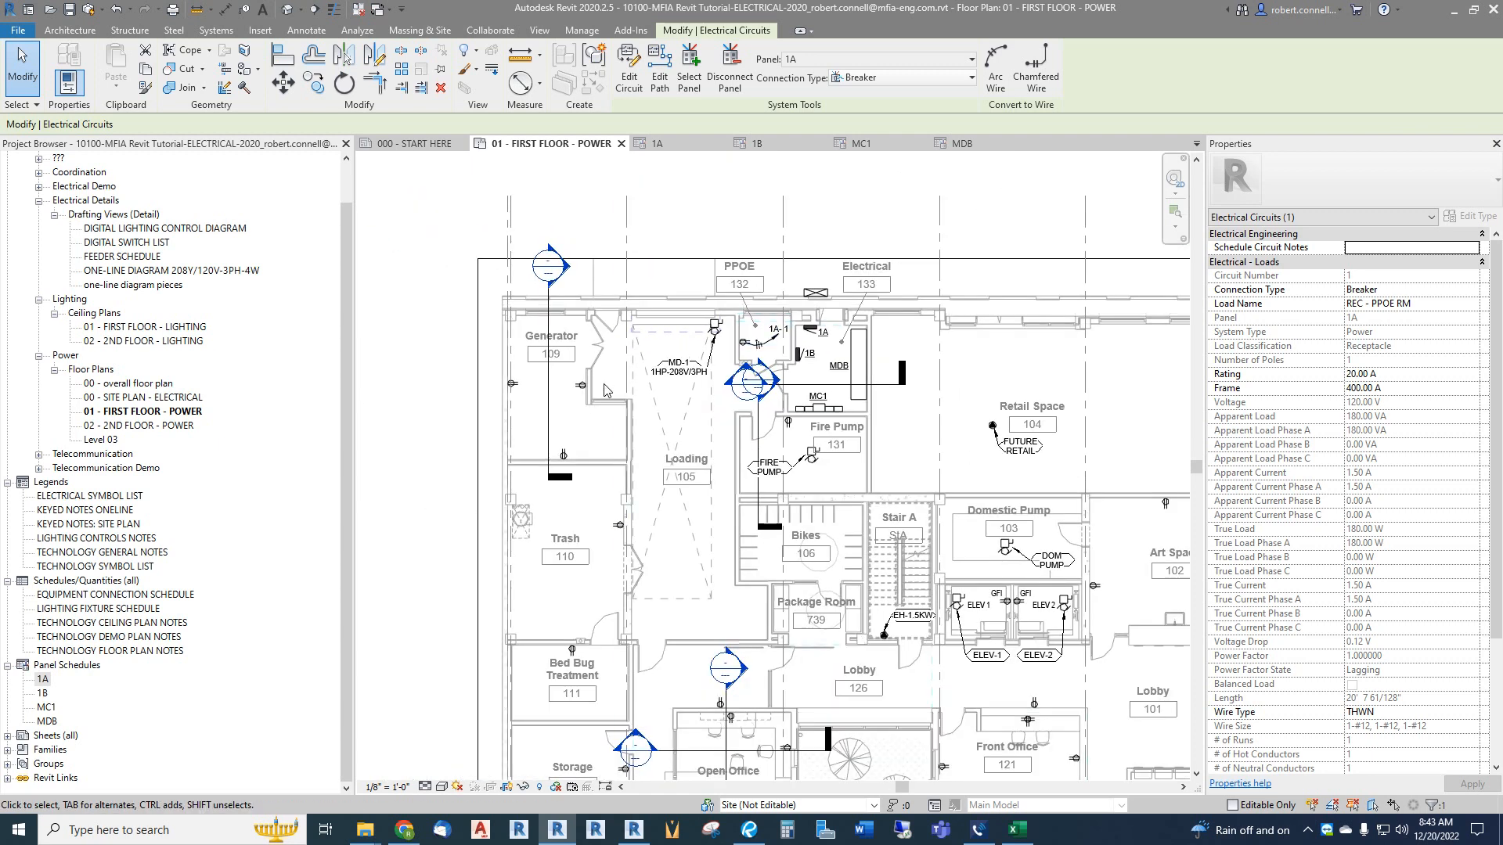
{"action": "scroll", "coordinate": [604, 390], "scroll_direction": "up", "scroll_amount": 2}
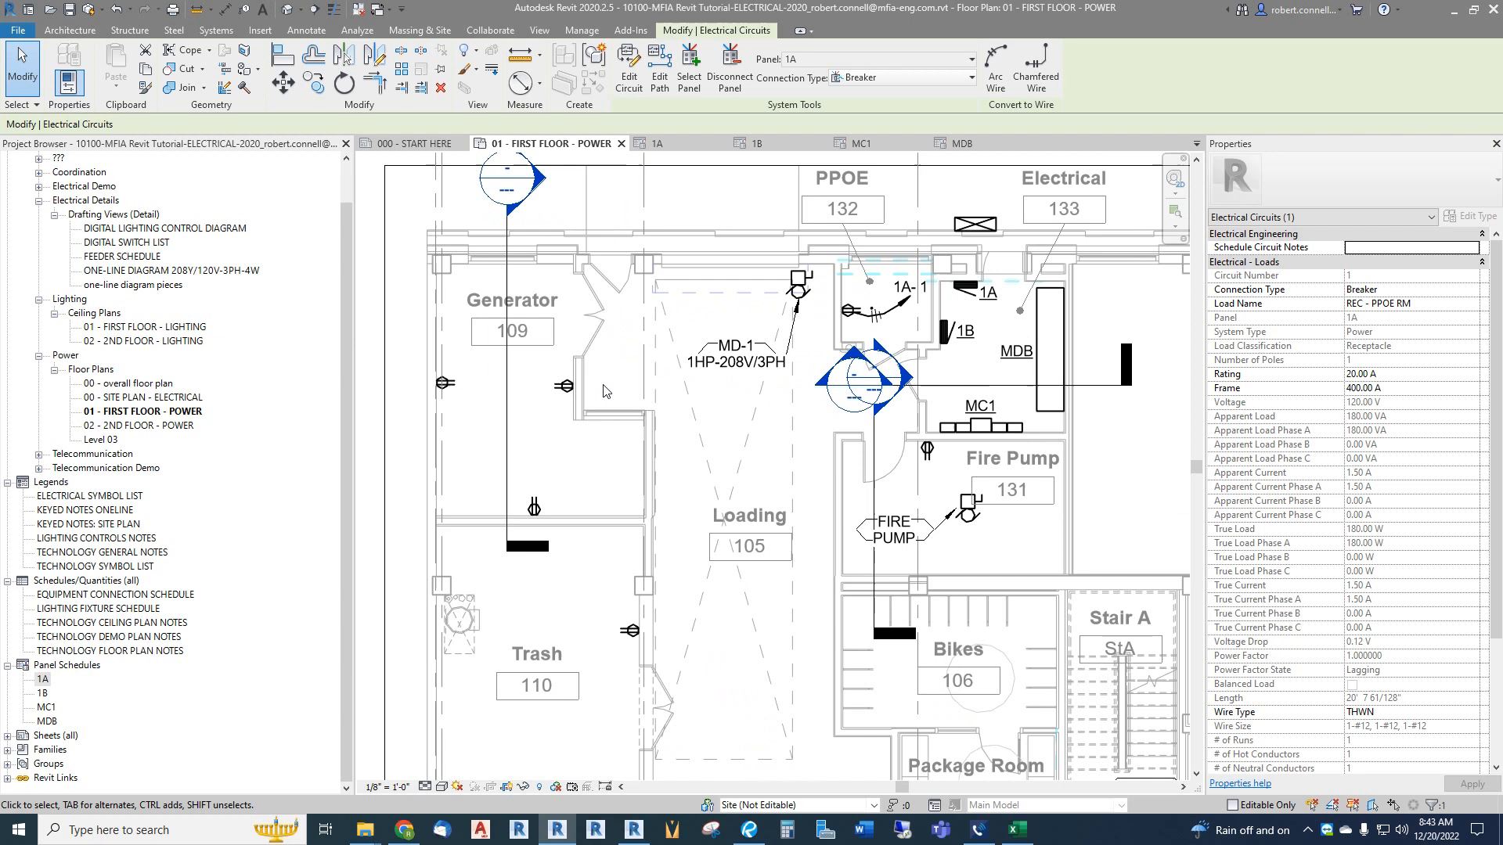
{"action": "scroll", "coordinate": [604, 391], "scroll_direction": "up", "scroll_amount": 1}
{"action": "scroll", "coordinate": [600, 395], "scroll_direction": "down", "scroll_amount": 1}
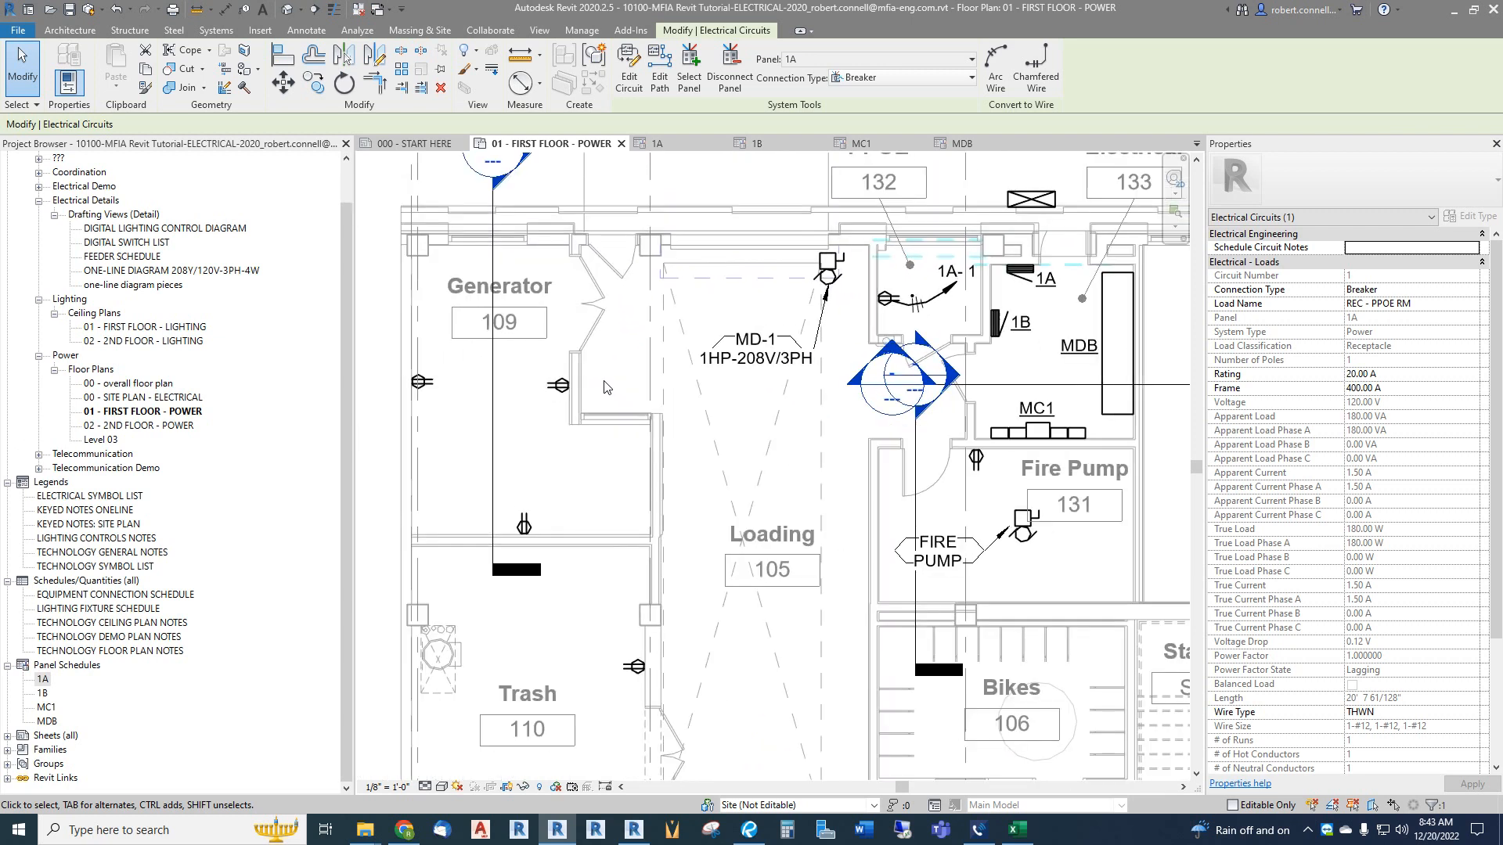
{"action": "scroll", "coordinate": [377, 412], "scroll_direction": "up", "scroll_amount": 1}
{"action": "scroll", "coordinate": [375, 412], "scroll_direction": "up", "scroll_amount": 1}
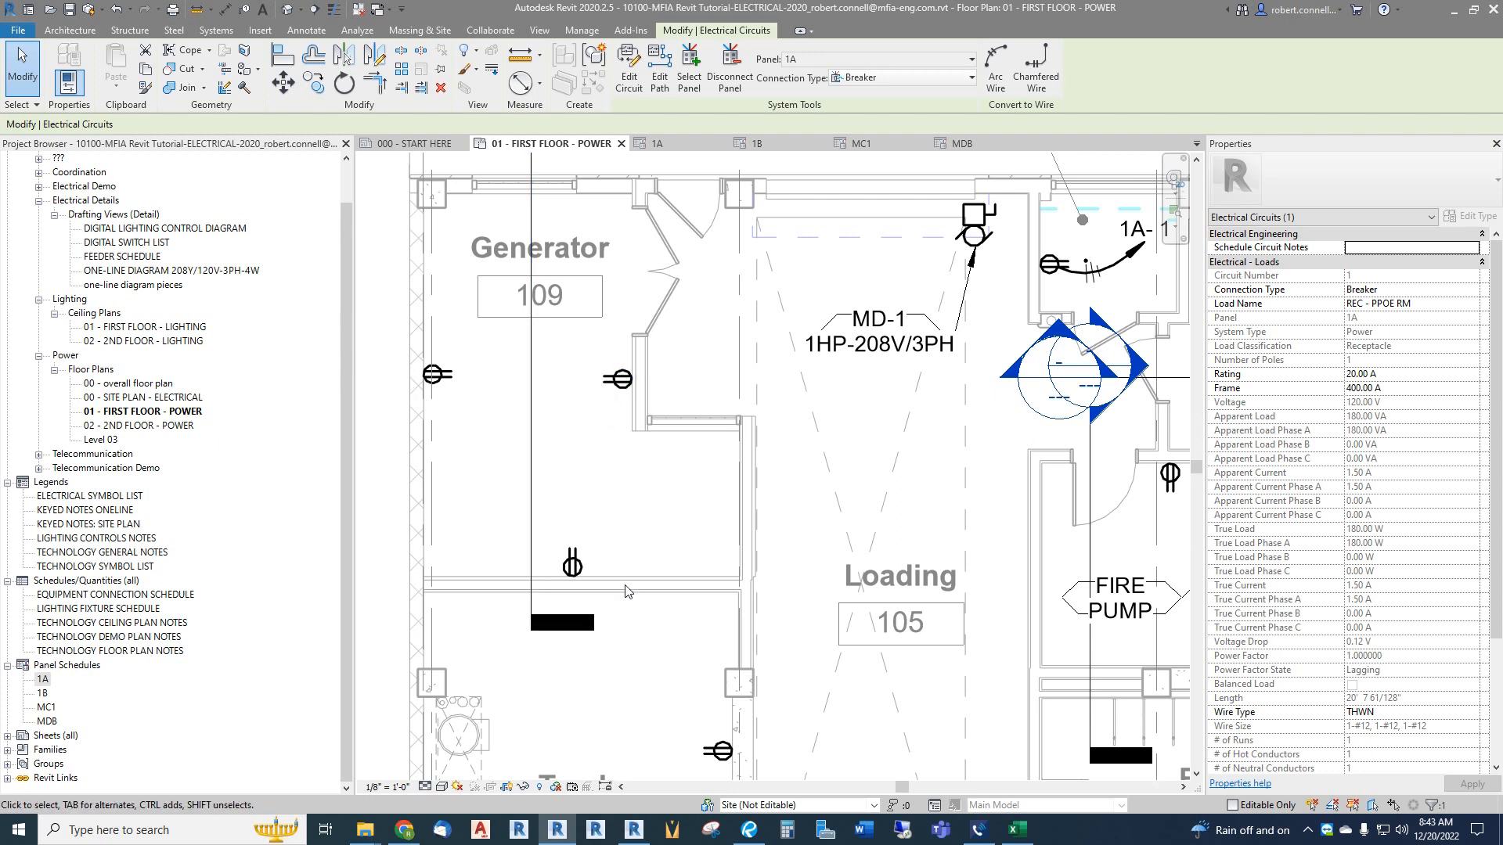
{"action": "scroll", "coordinate": [537, 521], "scroll_direction": "down", "scroll_amount": 2}
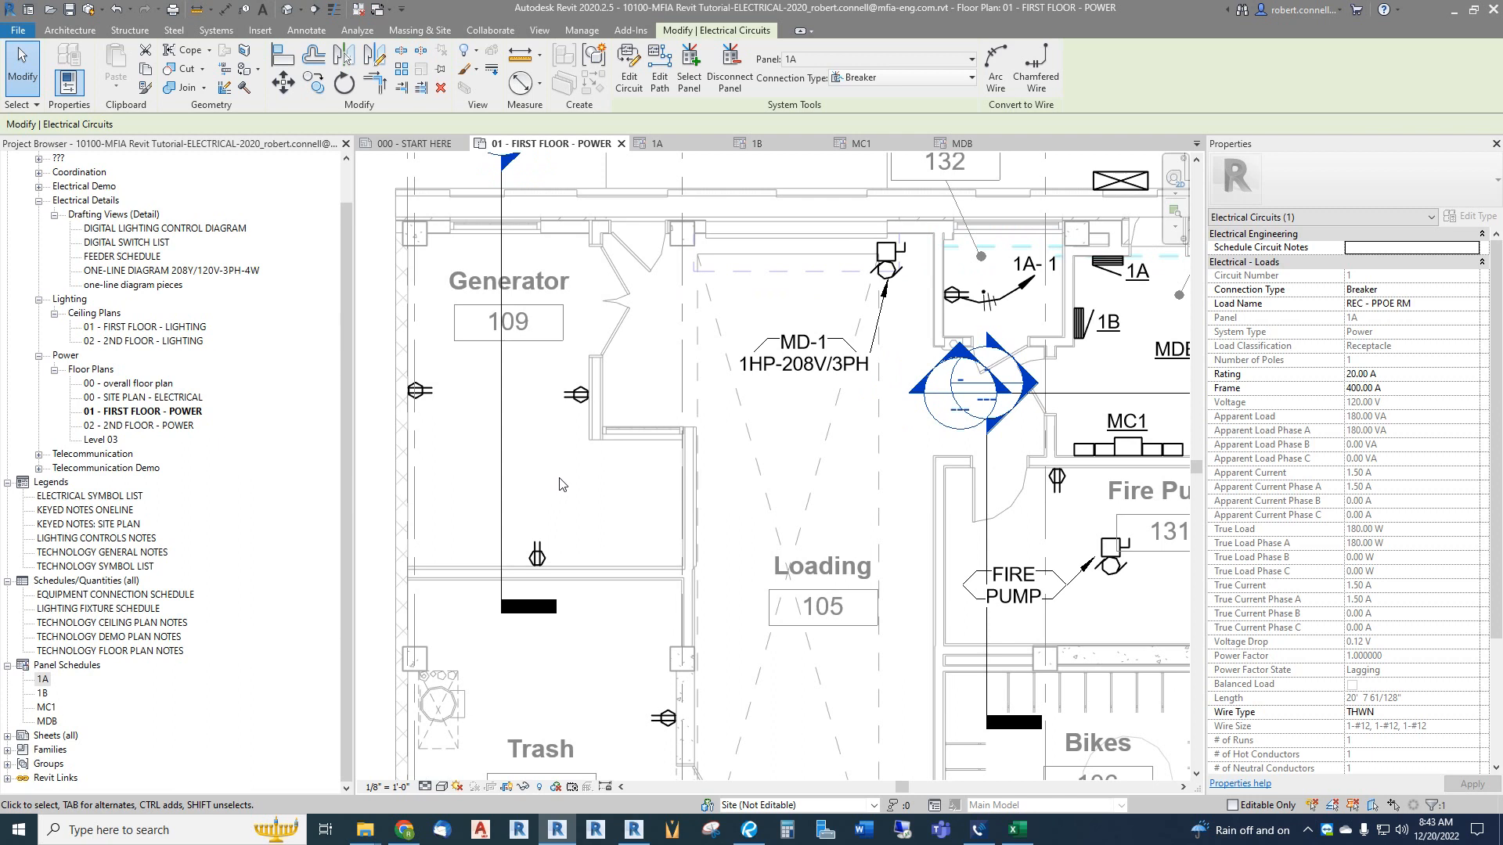
Step: Select the three duplex receptacles in Generator 109 together and clear the selection
{"action": "left_click", "coordinate": [579, 394]}
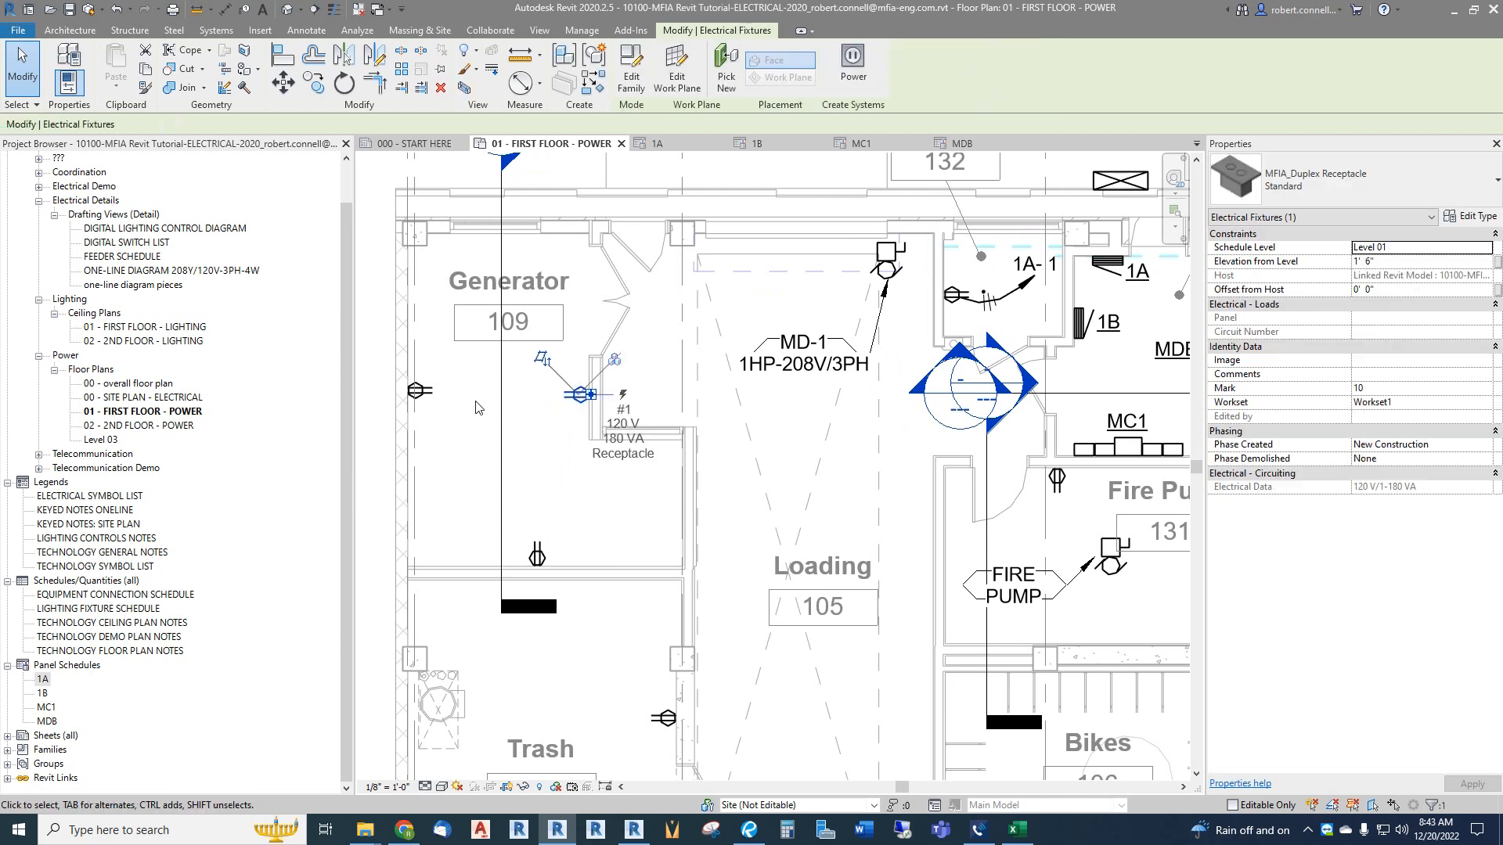
{"action": "left_click", "coordinate": [422, 393]}
{"action": "left_click", "coordinate": [580, 395]}
{"action": "left_click", "coordinate": [419, 391]}
{"action": "left_click", "coordinate": [577, 394]}
{"action": "left_click", "coordinate": [423, 393], "text": "ctrl"}
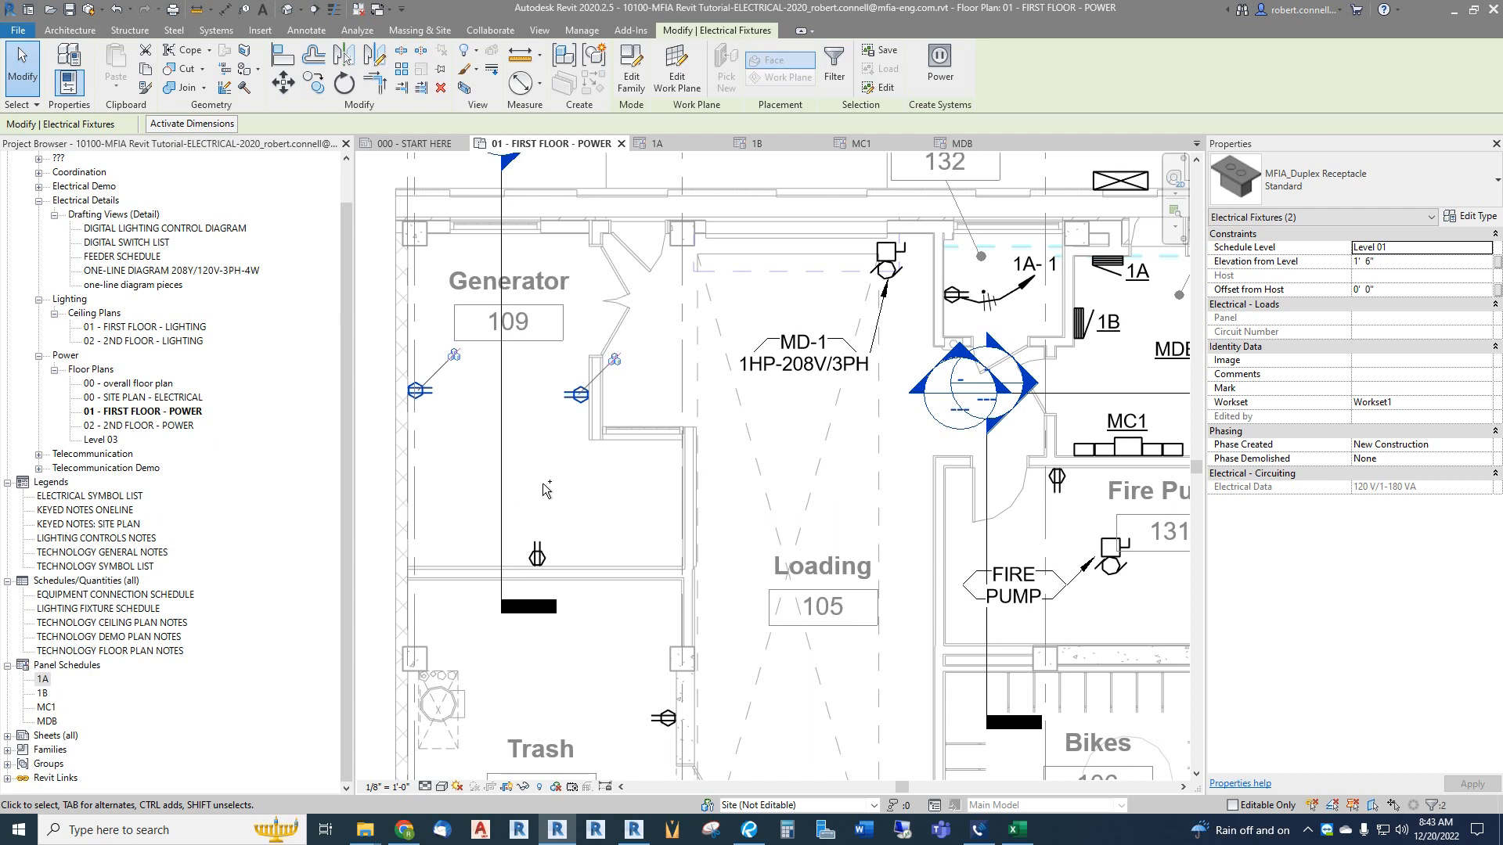
{"action": "left_click", "coordinate": [537, 555], "text": "ctrl"}
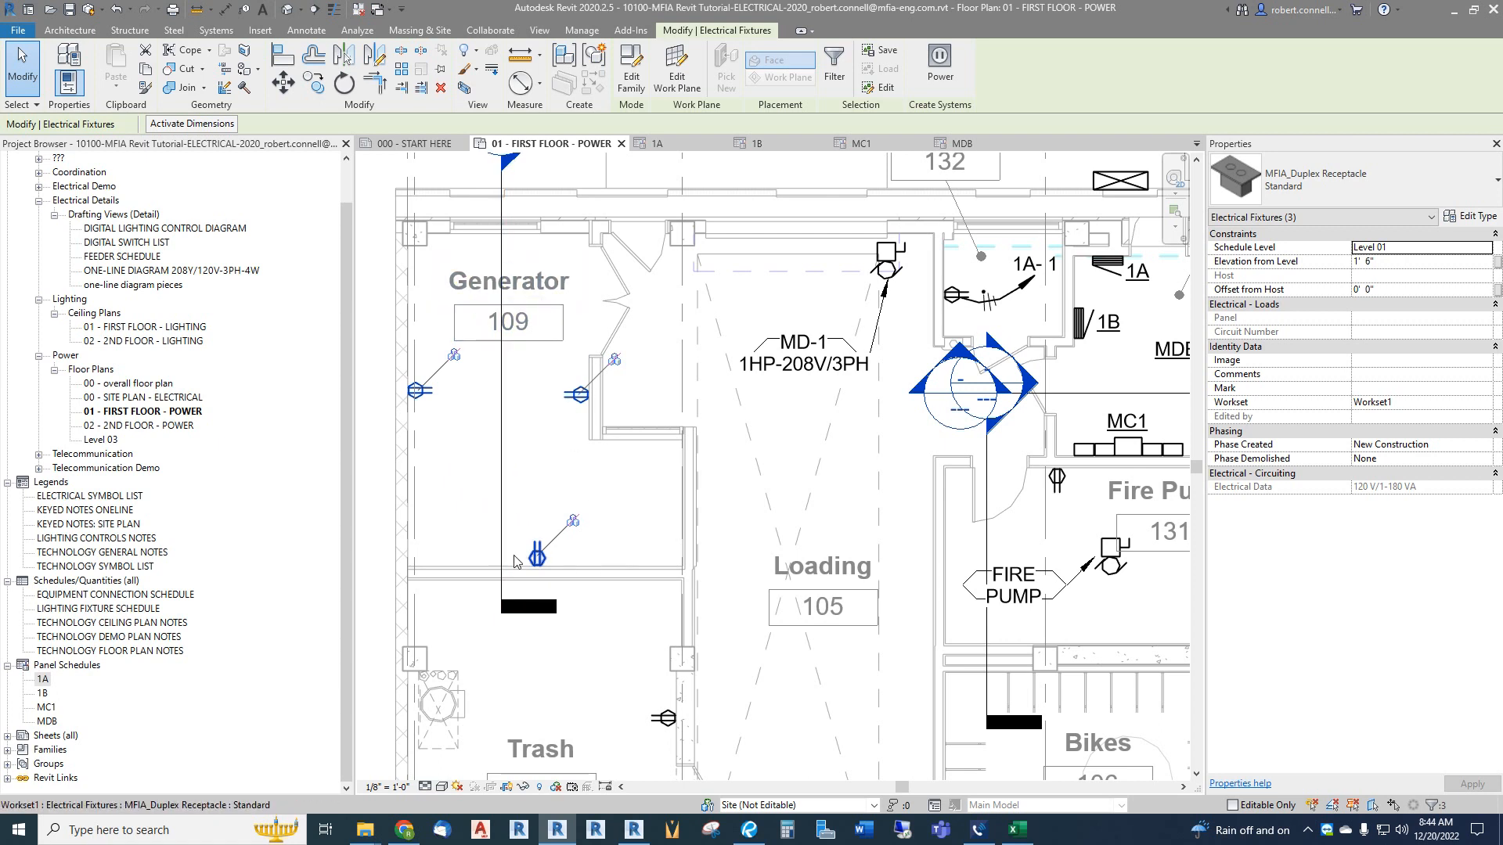
{"action": "scroll", "coordinate": [436, 392], "scroll_direction": "up", "scroll_amount": 2}
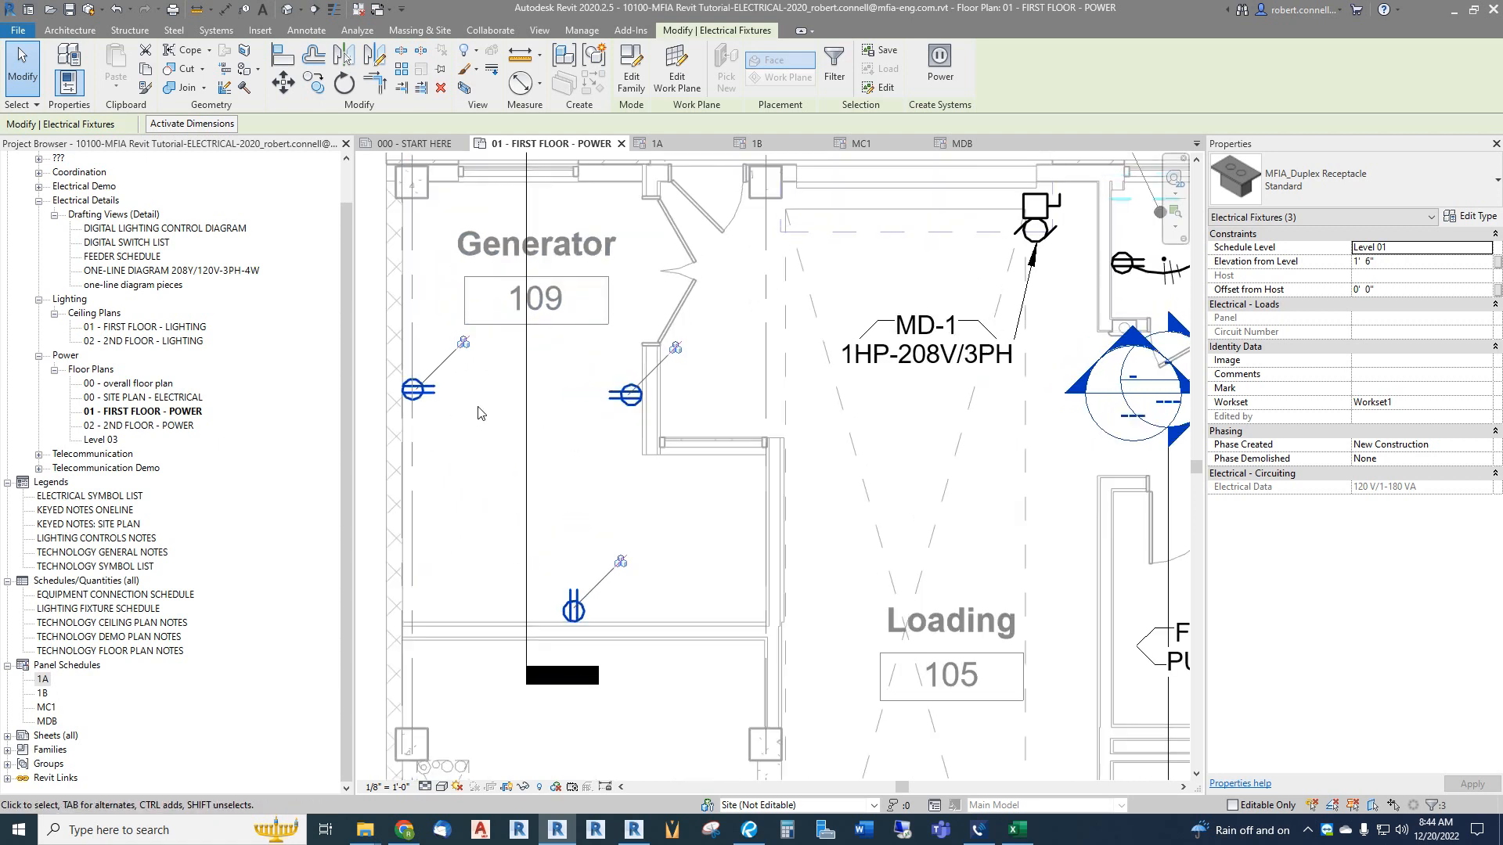
{"action": "left_click", "coordinate": [552, 413]}
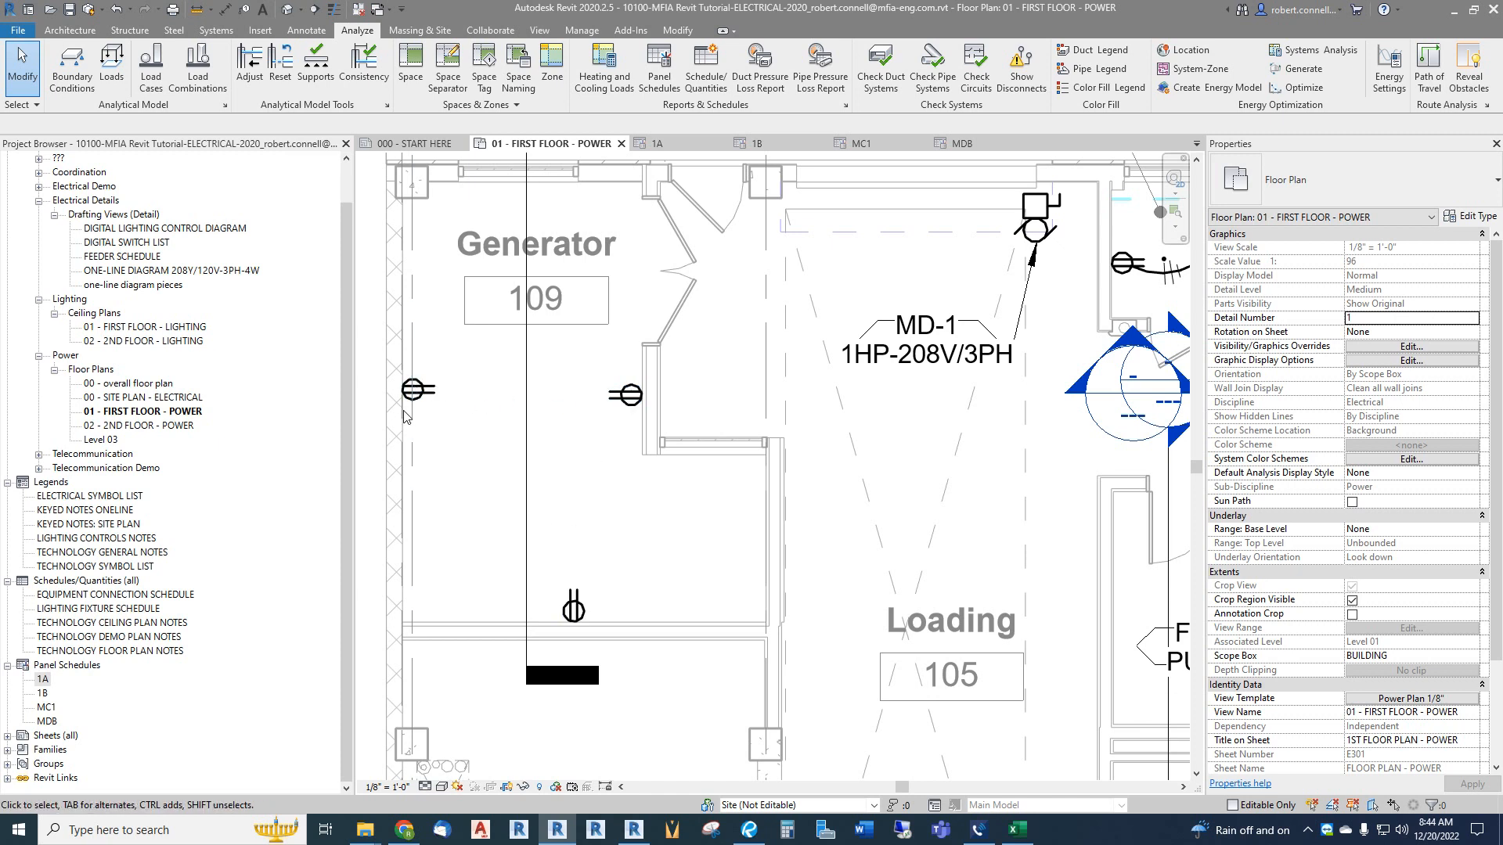
{"action": "scroll", "coordinate": [389, 523], "scroll_direction": "down", "scroll_amount": 3}
{"action": "scroll", "coordinate": [423, 501], "scroll_direction": "up", "scroll_amount": 2}
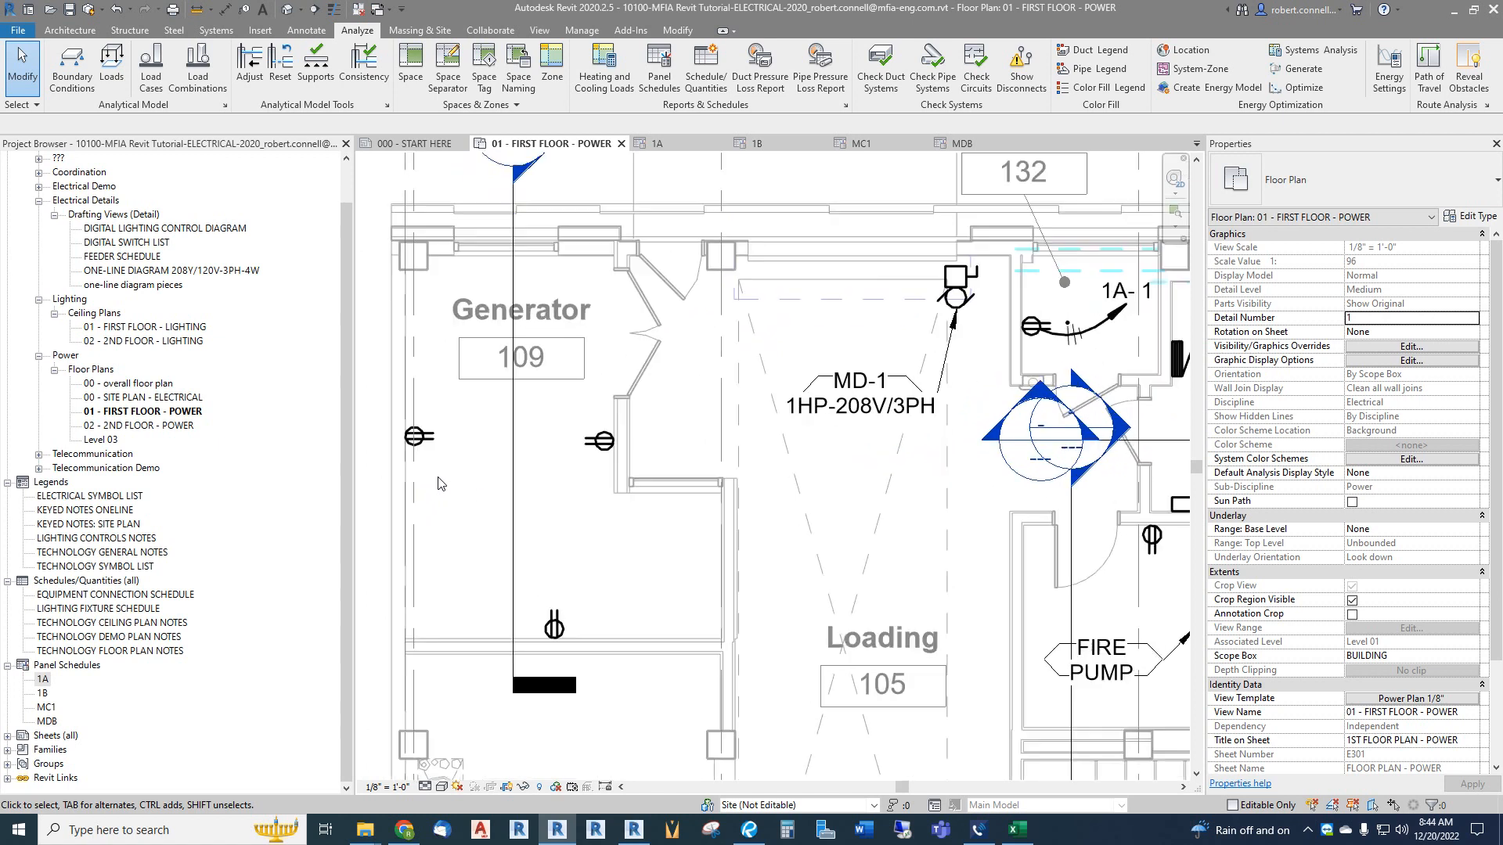
Step: Create a power circuit for the duplex receptacle on Generator 109's east wall and assign it to panel 1A
{"action": "left_click", "coordinate": [599, 446]}
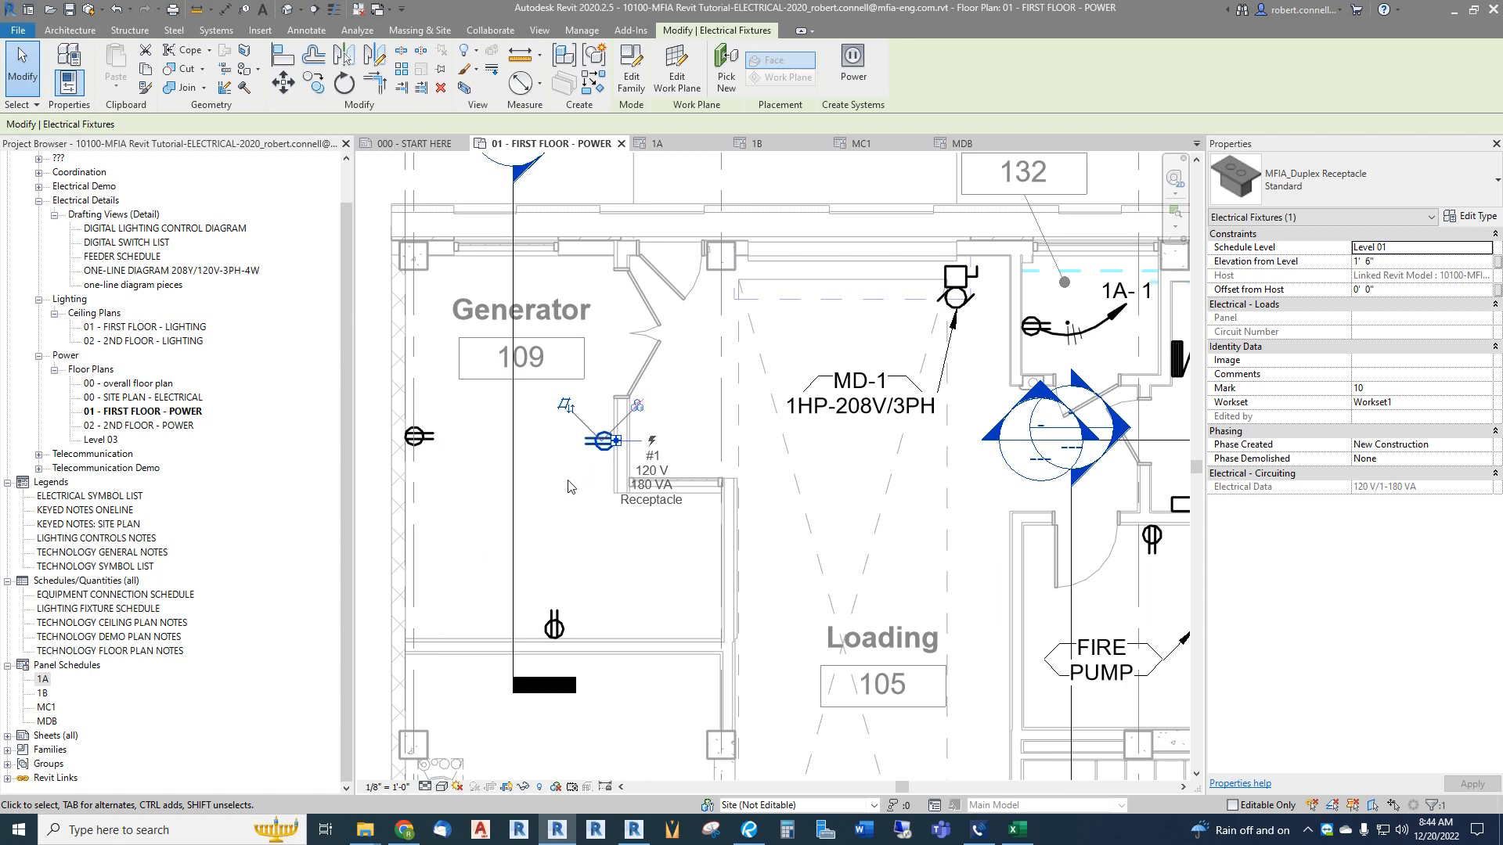
{"action": "left_click", "coordinate": [853, 69]}
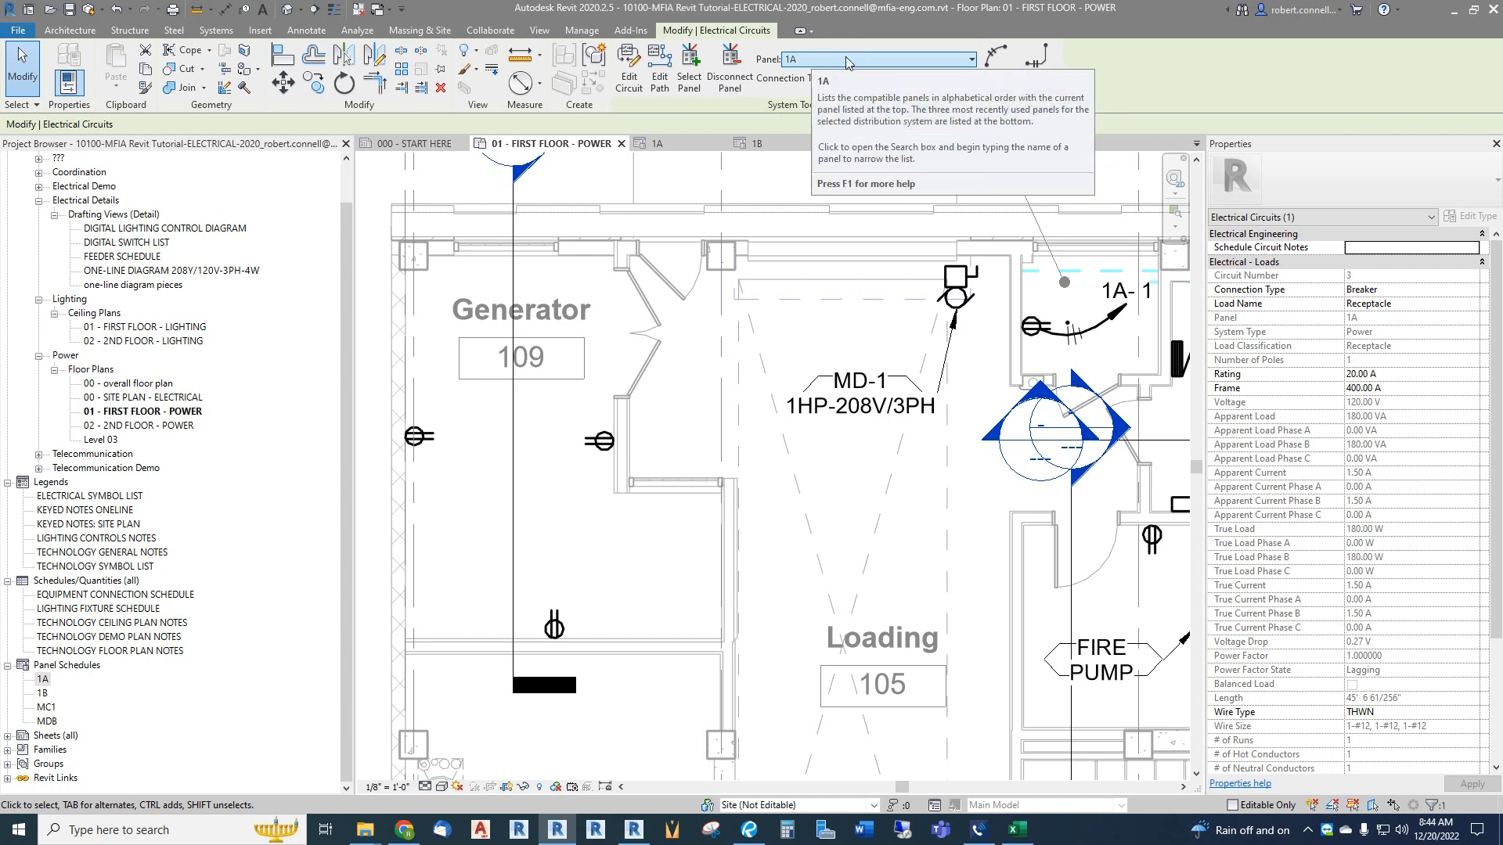
{"action": "left_click", "coordinate": [970, 60]}
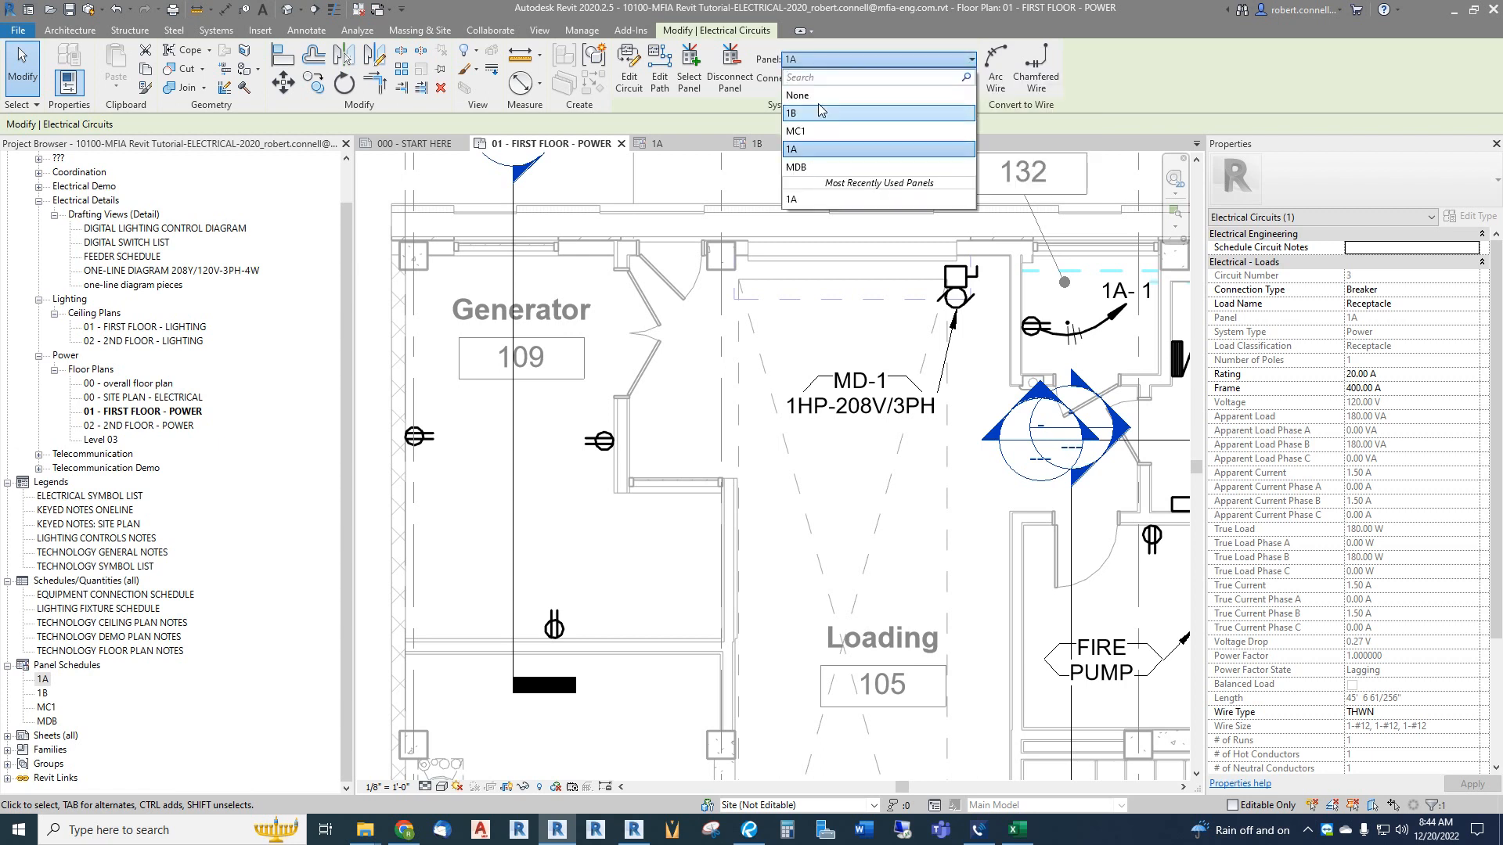
{"action": "left_click", "coordinate": [819, 151]}
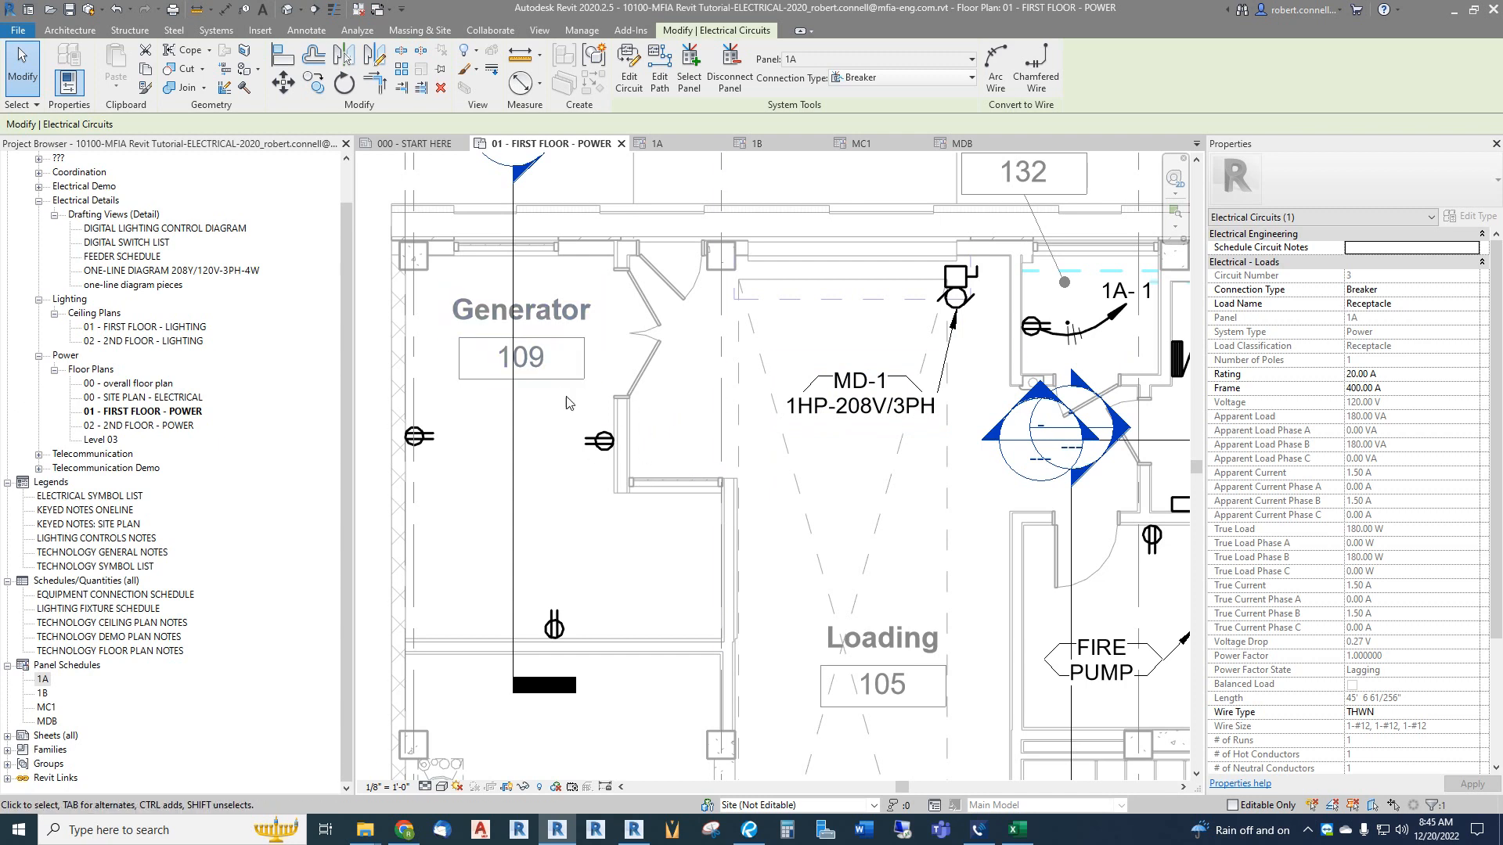
Step: Set the new circuit's load name to REC - GEN RM
{"action": "left_click", "coordinate": [1413, 307]}
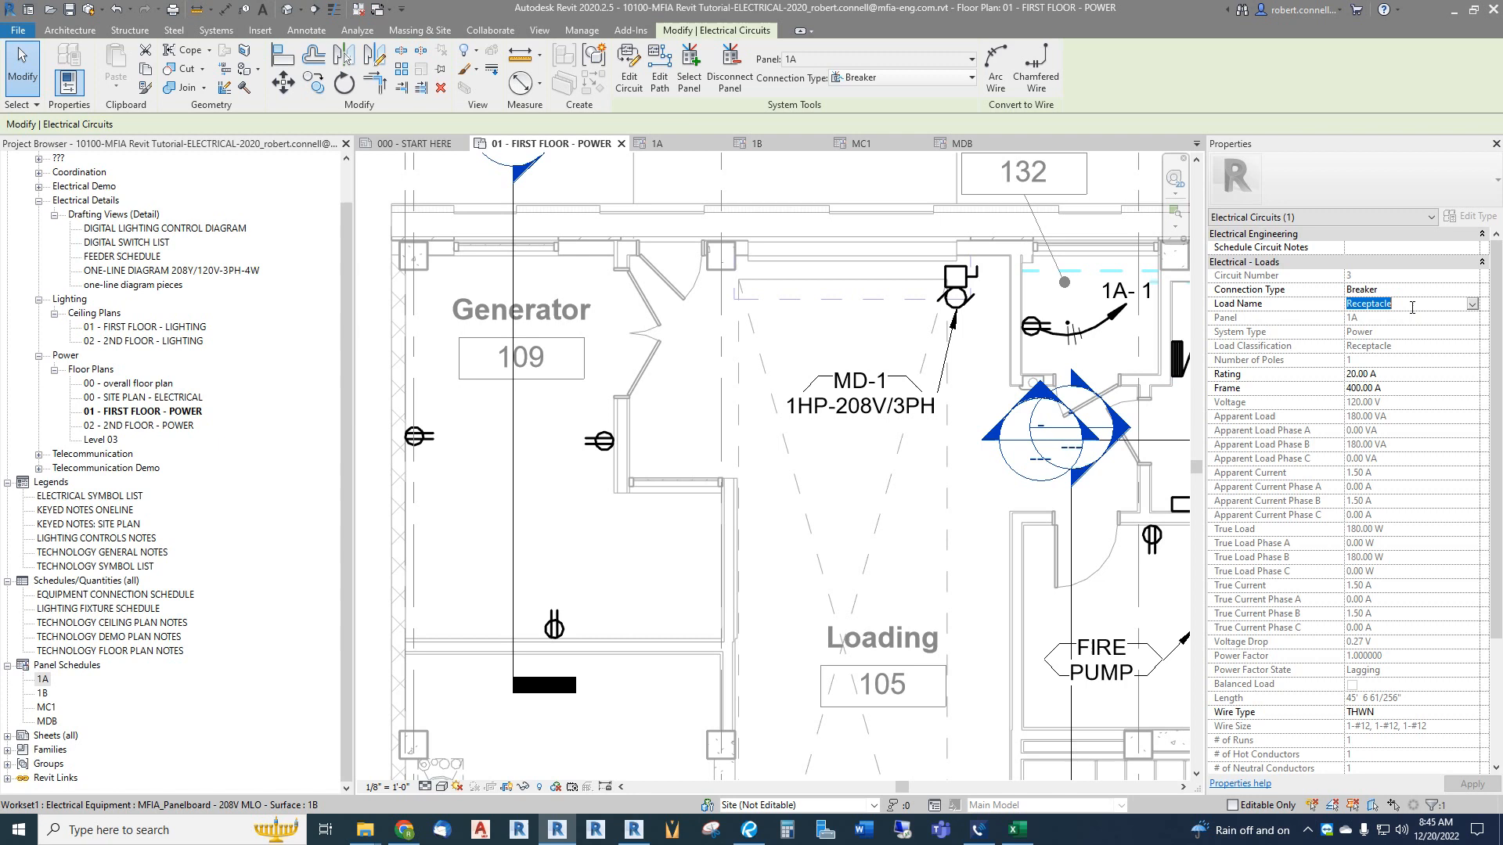
{"action": "type", "text": "REC - GEN RM"}
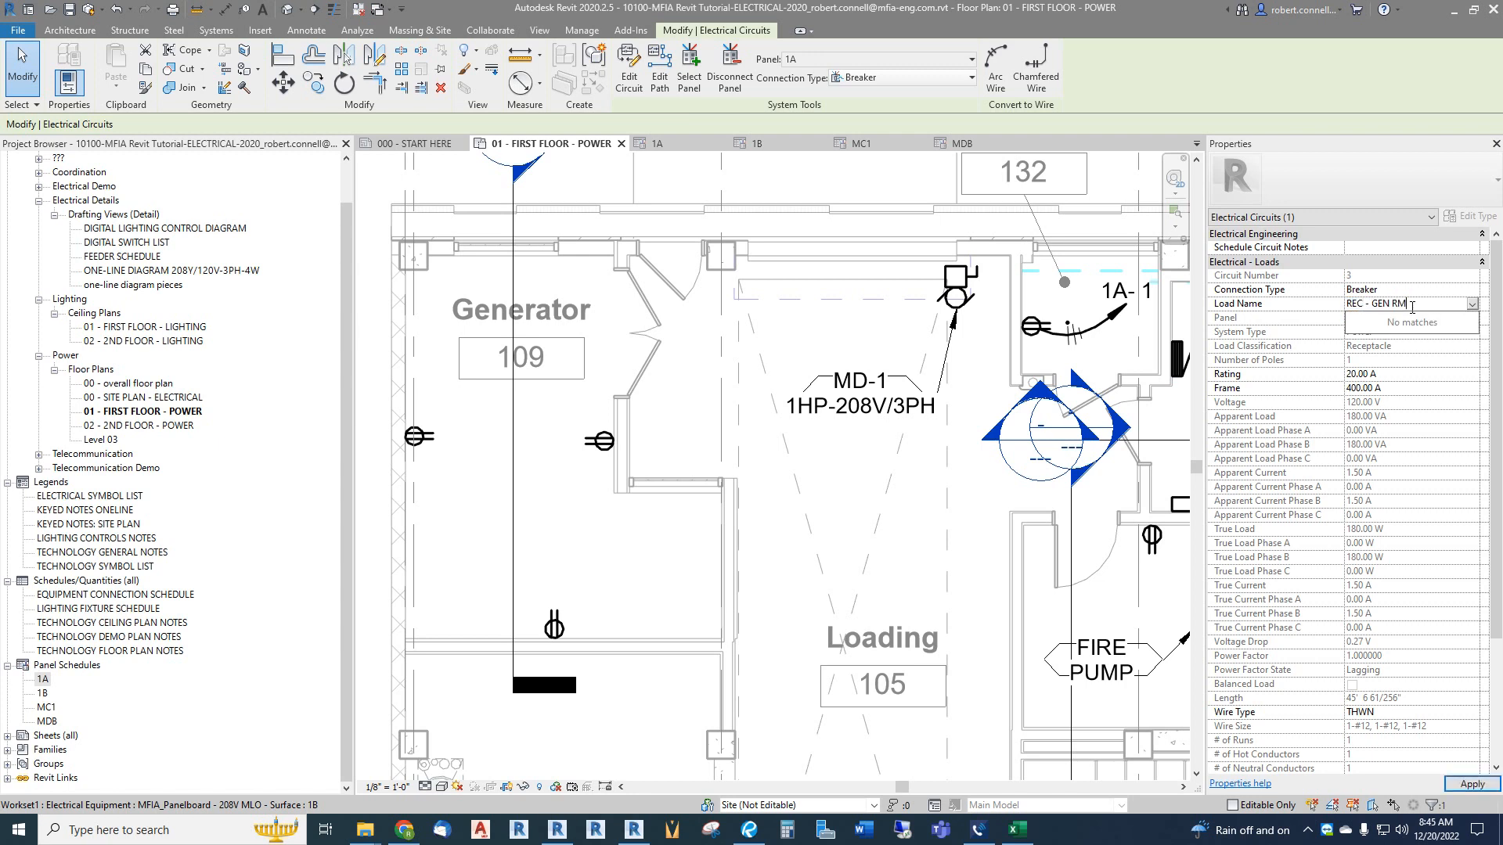
{"action": "key", "text": "Return"}
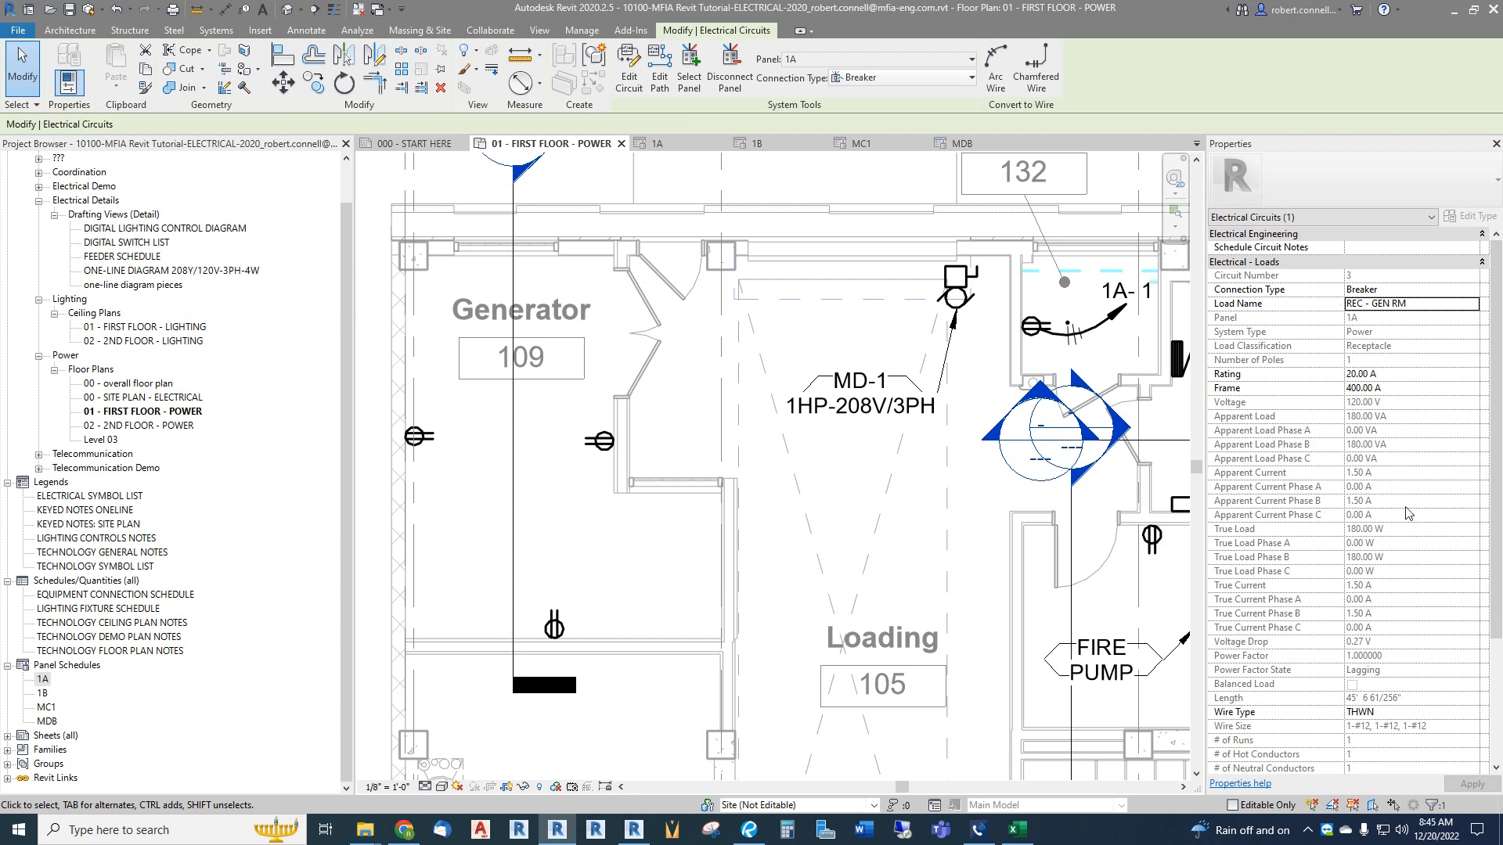
Step: Convert the REC - GEN RM circuit to an arc home-run wire and reshape it so the arrowhead curves upward from the receptacle
{"action": "left_click", "coordinate": [996, 81]}
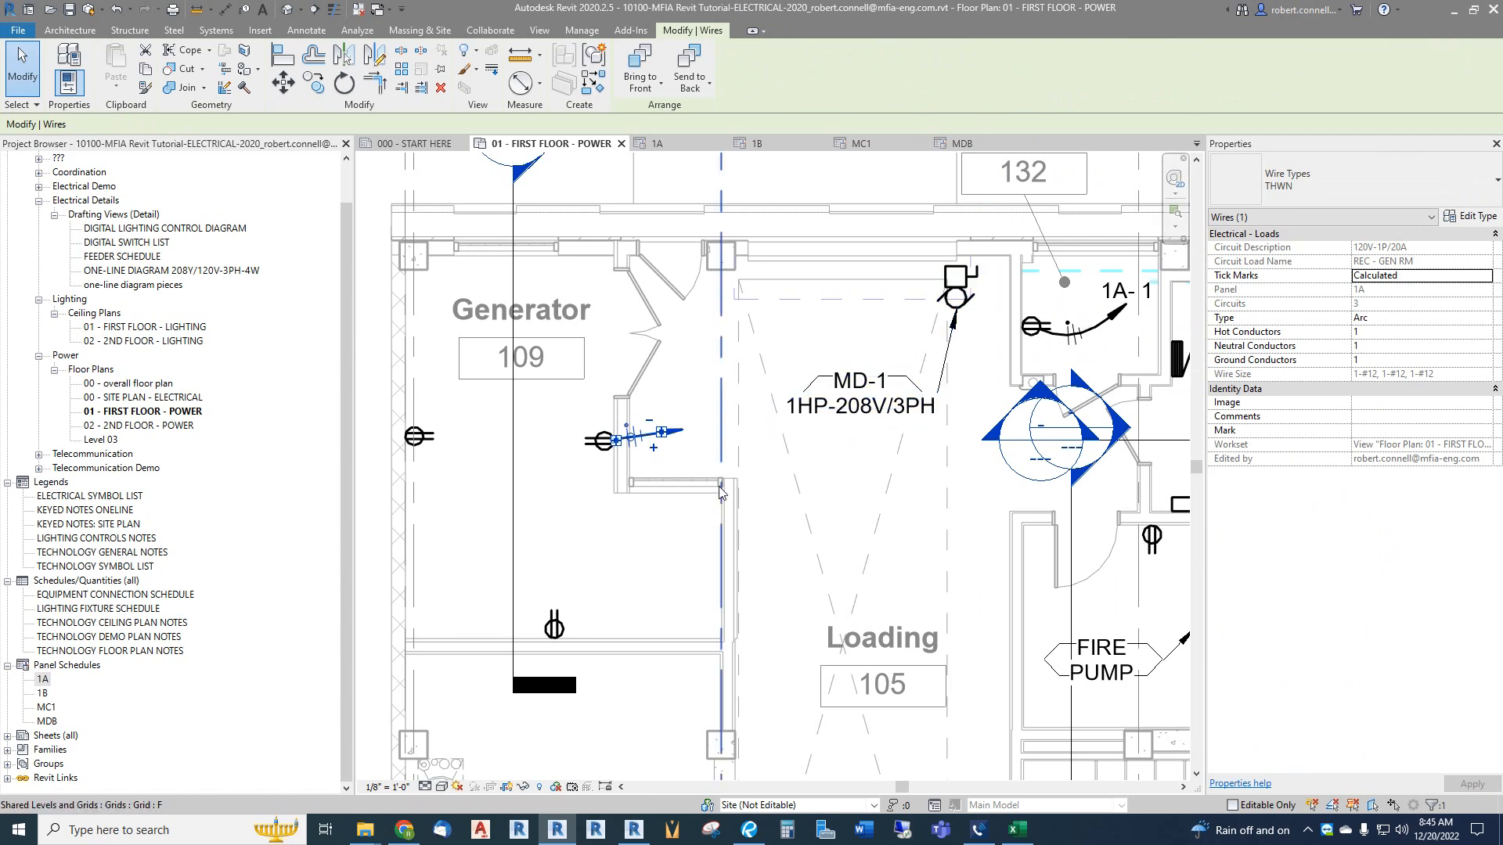
{"action": "left_click", "coordinate": [691, 380]}
{"action": "scroll", "coordinate": [646, 514], "scroll_direction": "up", "scroll_amount": 2}
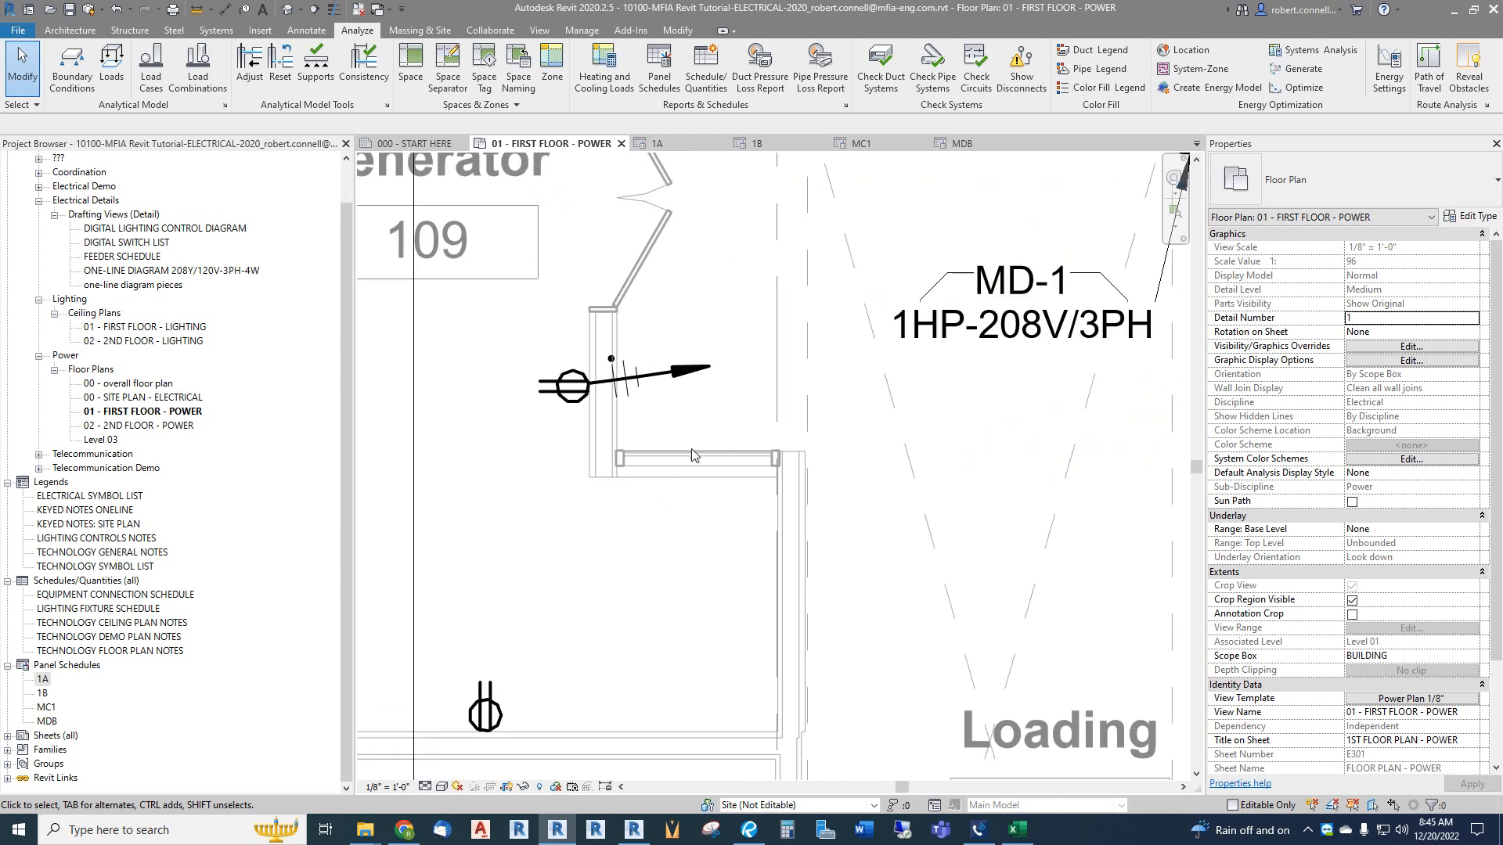
{"action": "left_click", "coordinate": [680, 371]}
{"action": "left_click_drag", "start_coordinate": [680, 376], "coordinate": [707, 336]}
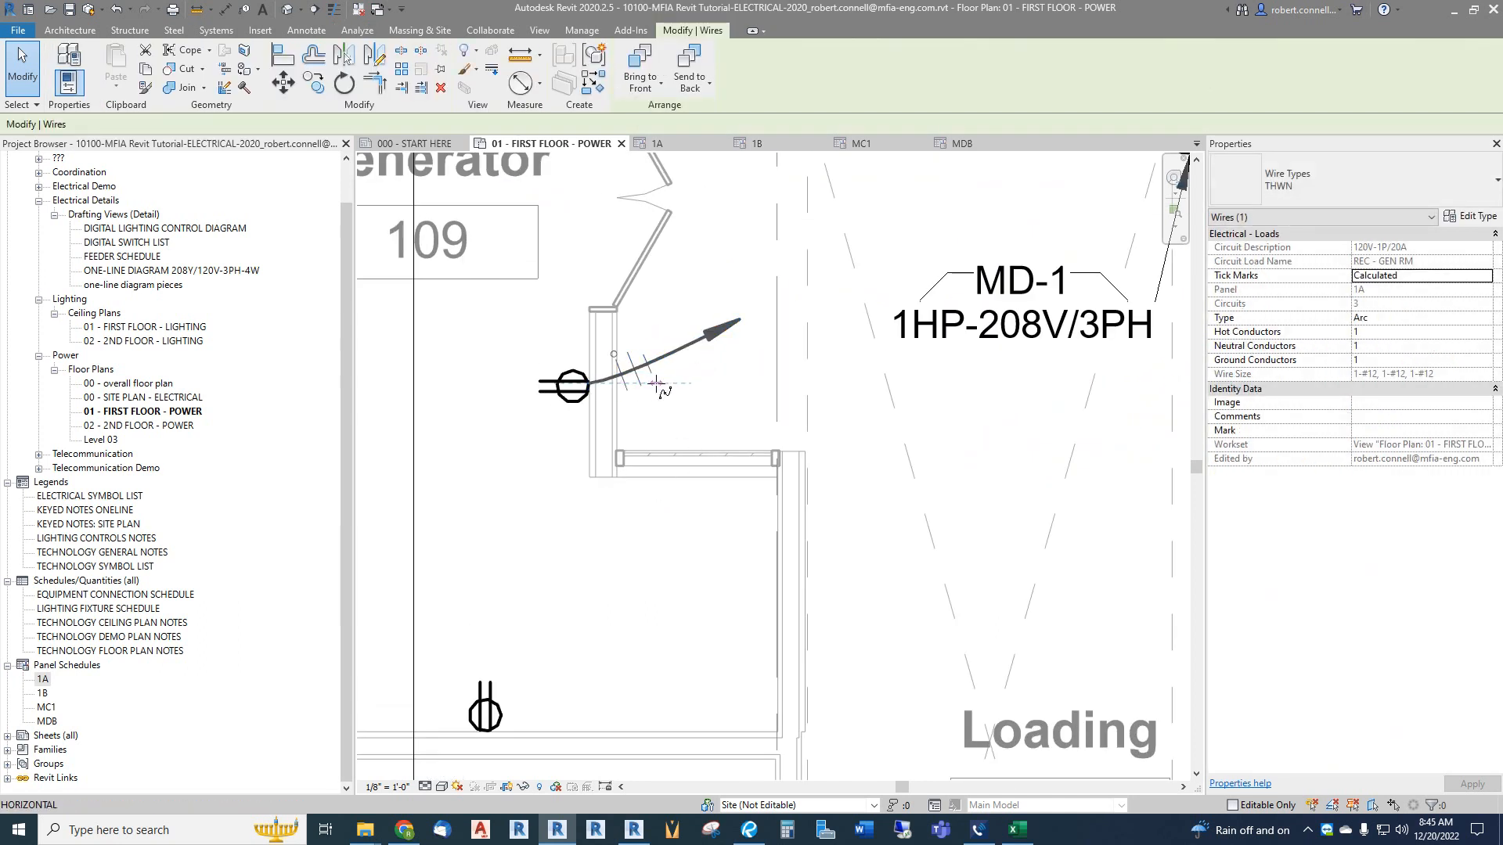
{"action": "left_click", "coordinate": [661, 497]}
{"action": "scroll", "coordinate": [661, 497], "scroll_direction": "down", "scroll_amount": 2}
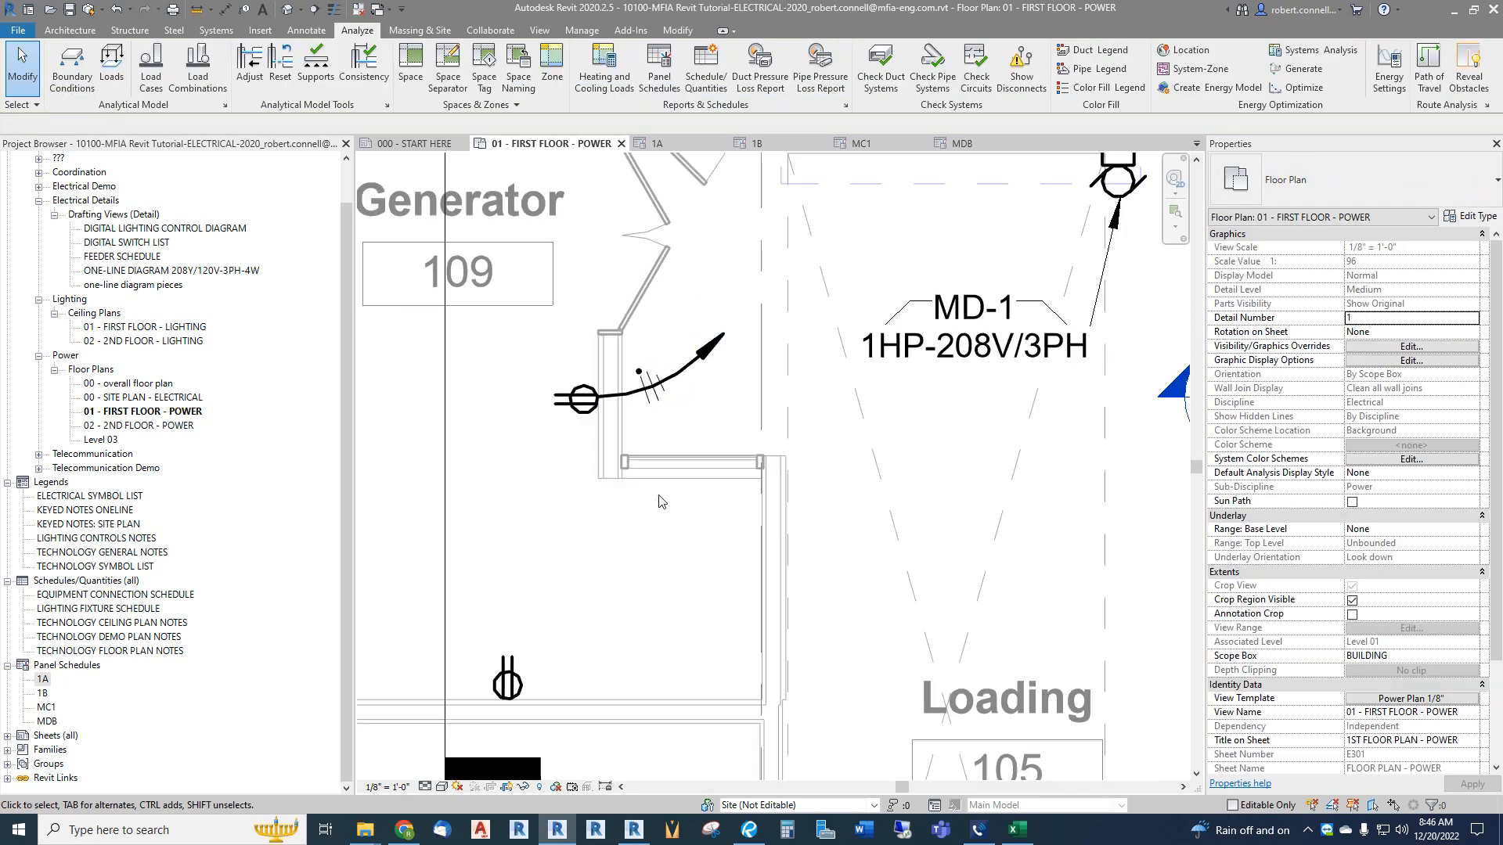
Step: Tag the new home-run wire in Generator 109 without a leader and position the tag just above the arrowhead
{"action": "left_click", "coordinate": [246, 11]}
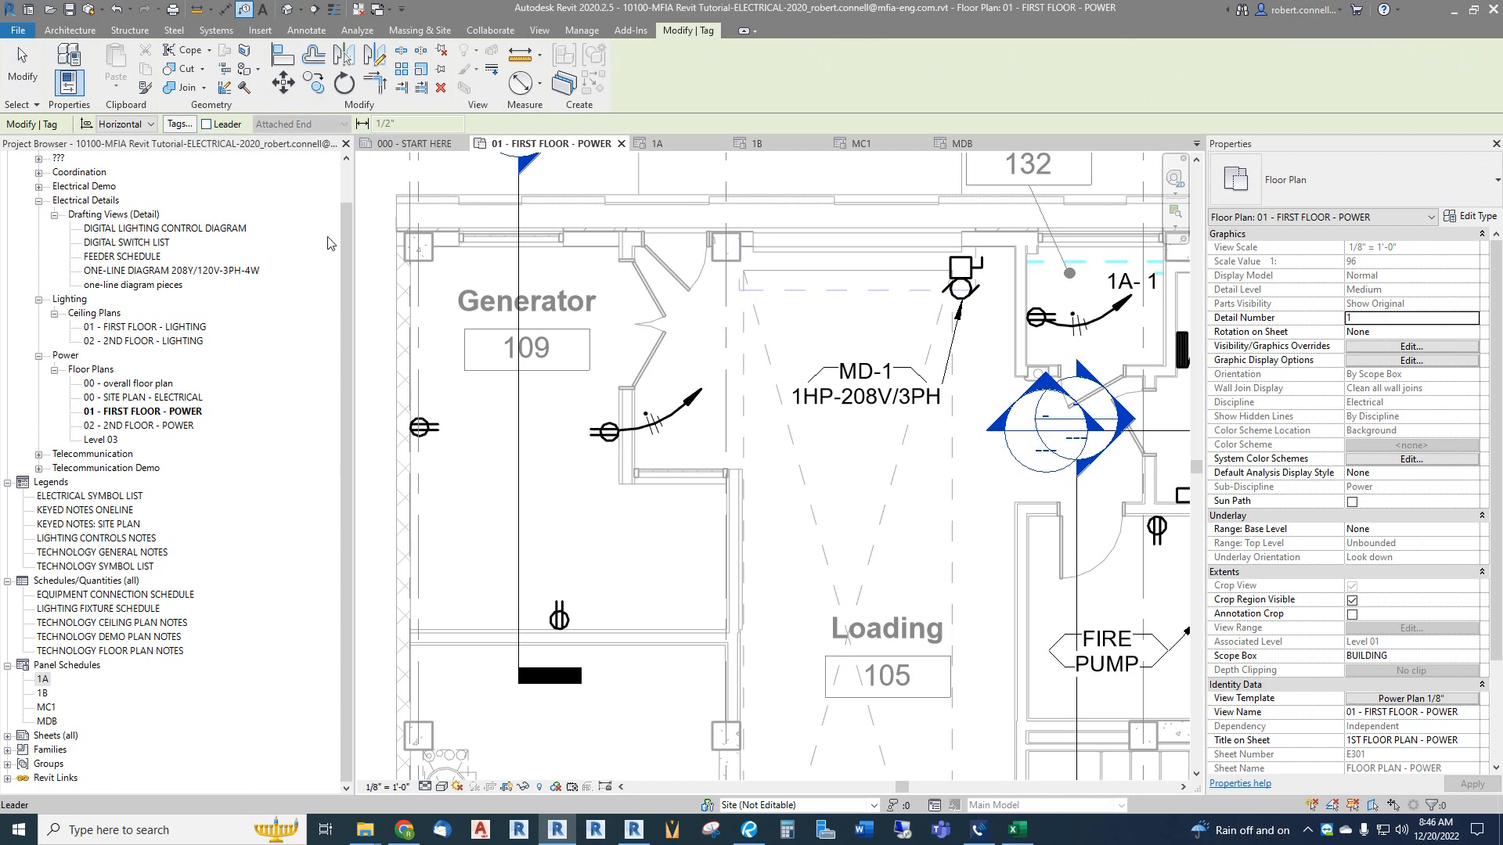
{"action": "scroll", "coordinate": [689, 422], "scroll_direction": "up", "scroll_amount": 2}
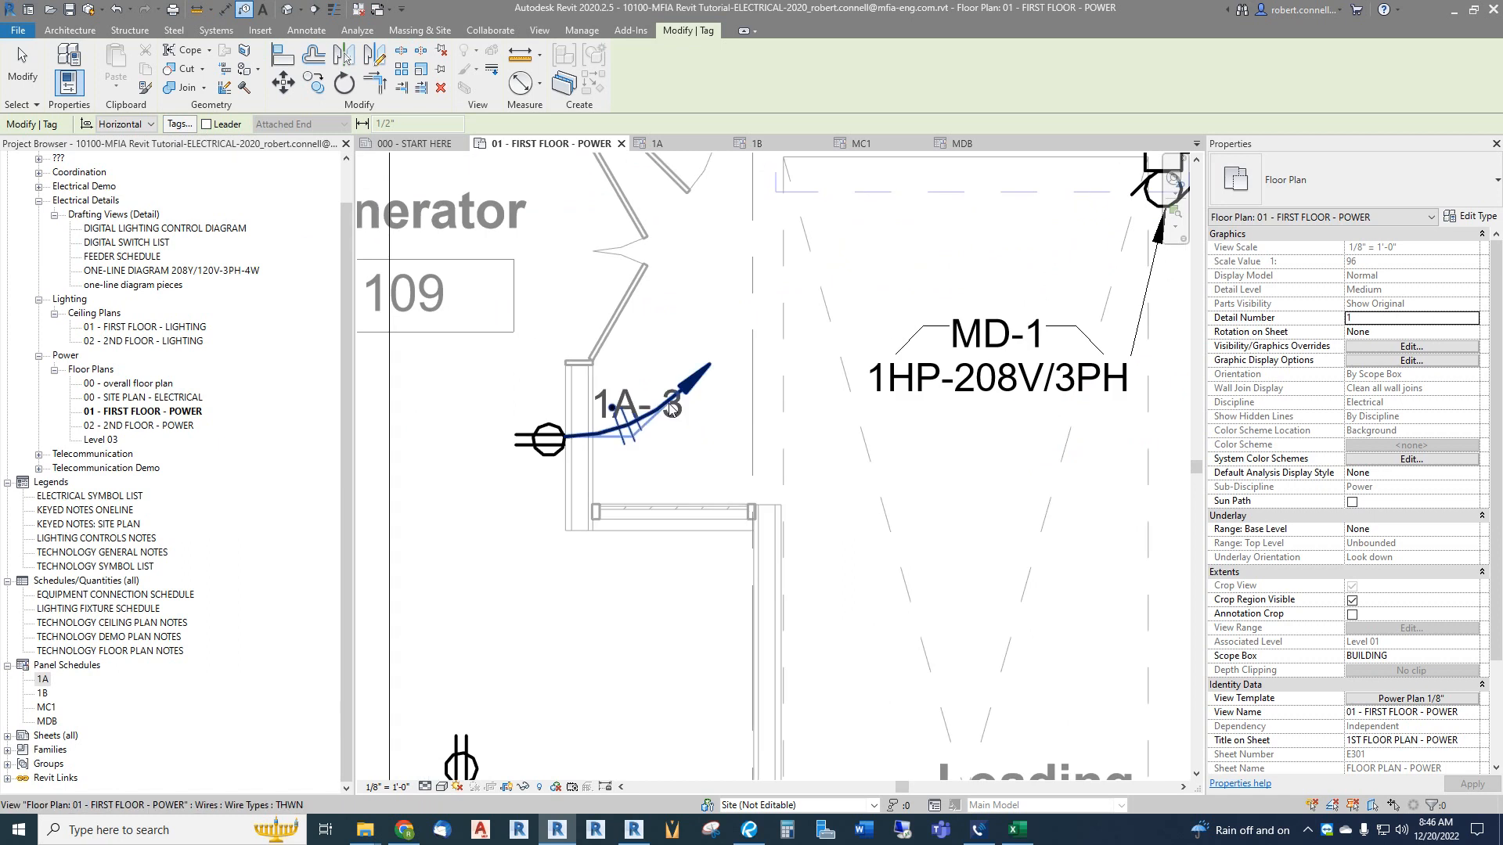
{"action": "left_click", "coordinate": [693, 362]}
{"action": "left_click_drag", "start_coordinate": [694, 363], "coordinate": [699, 357]}
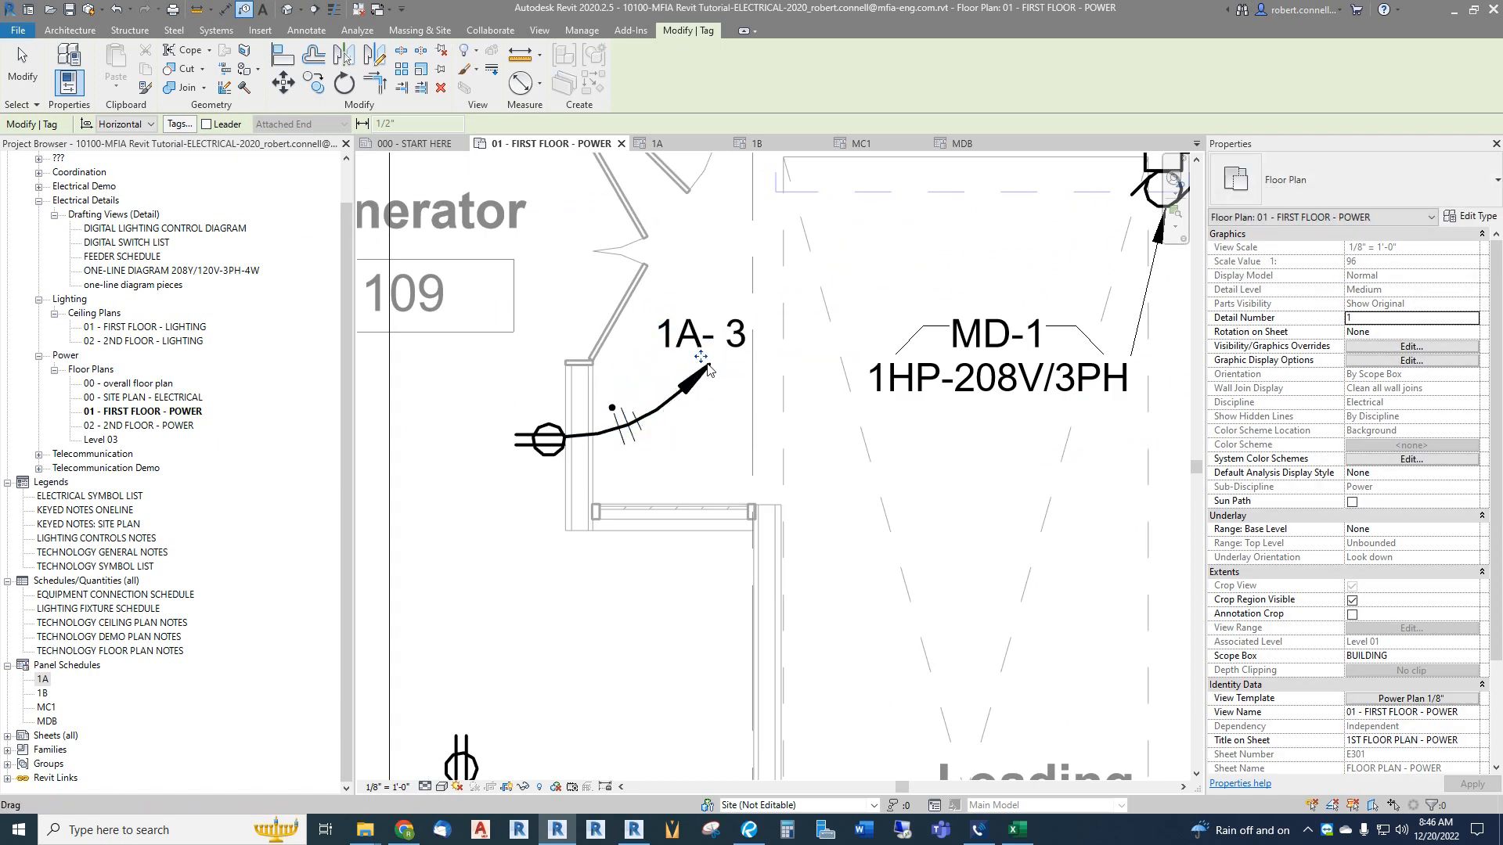
{"action": "key", "text": "Escape"}
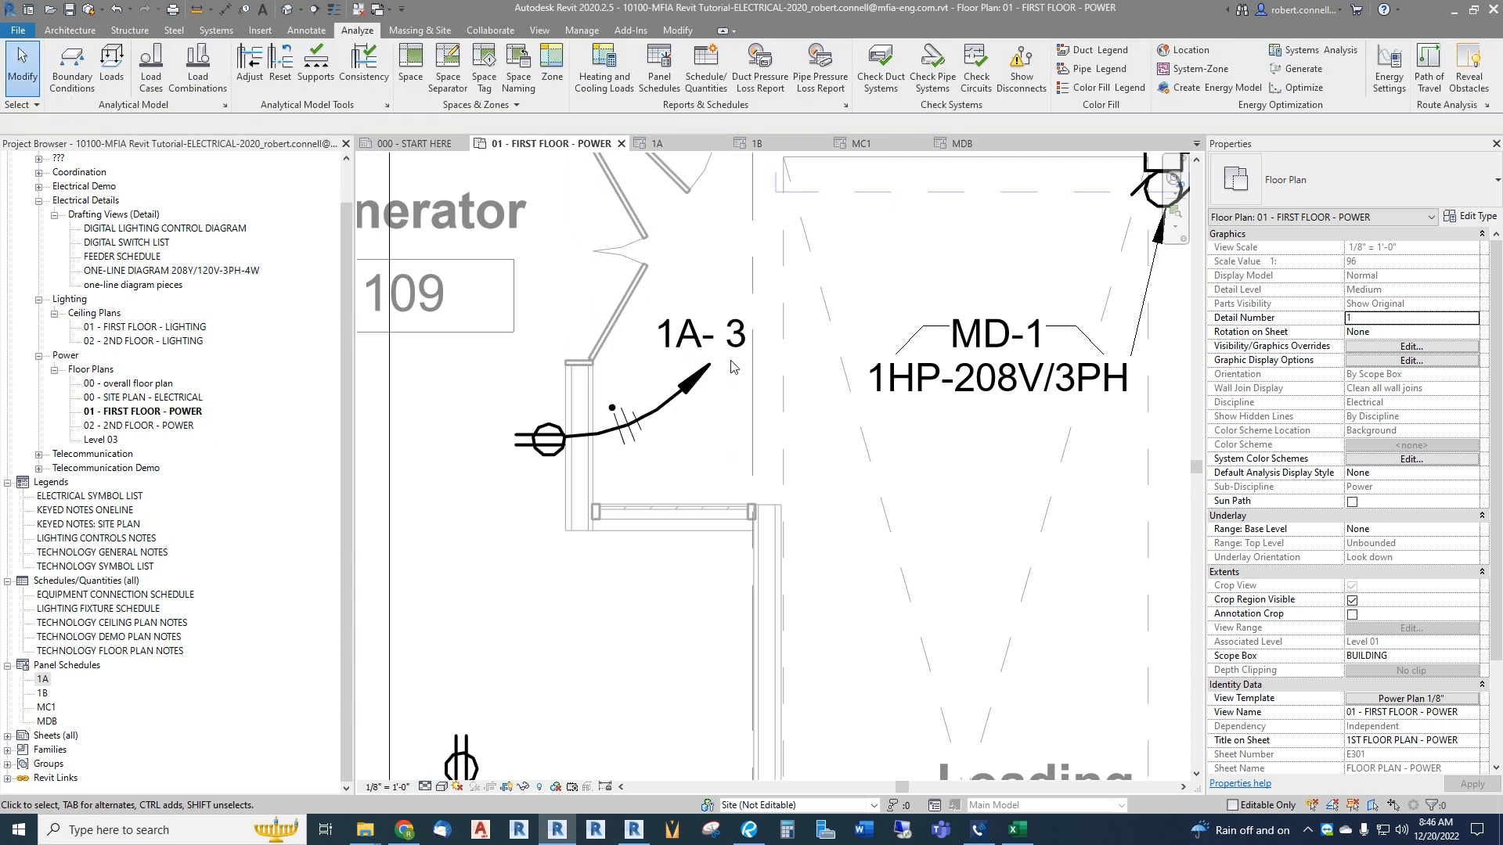
{"action": "left_click", "coordinate": [699, 337]}
{"action": "mouse_move", "coordinate": [708, 362]}
{"action": "left_mouse_down"}
{"action": "mouse_move", "coordinate": [770, 324]}
{"action": "mouse_move", "coordinate": [699, 360]}
{"action": "left_mouse_up"}
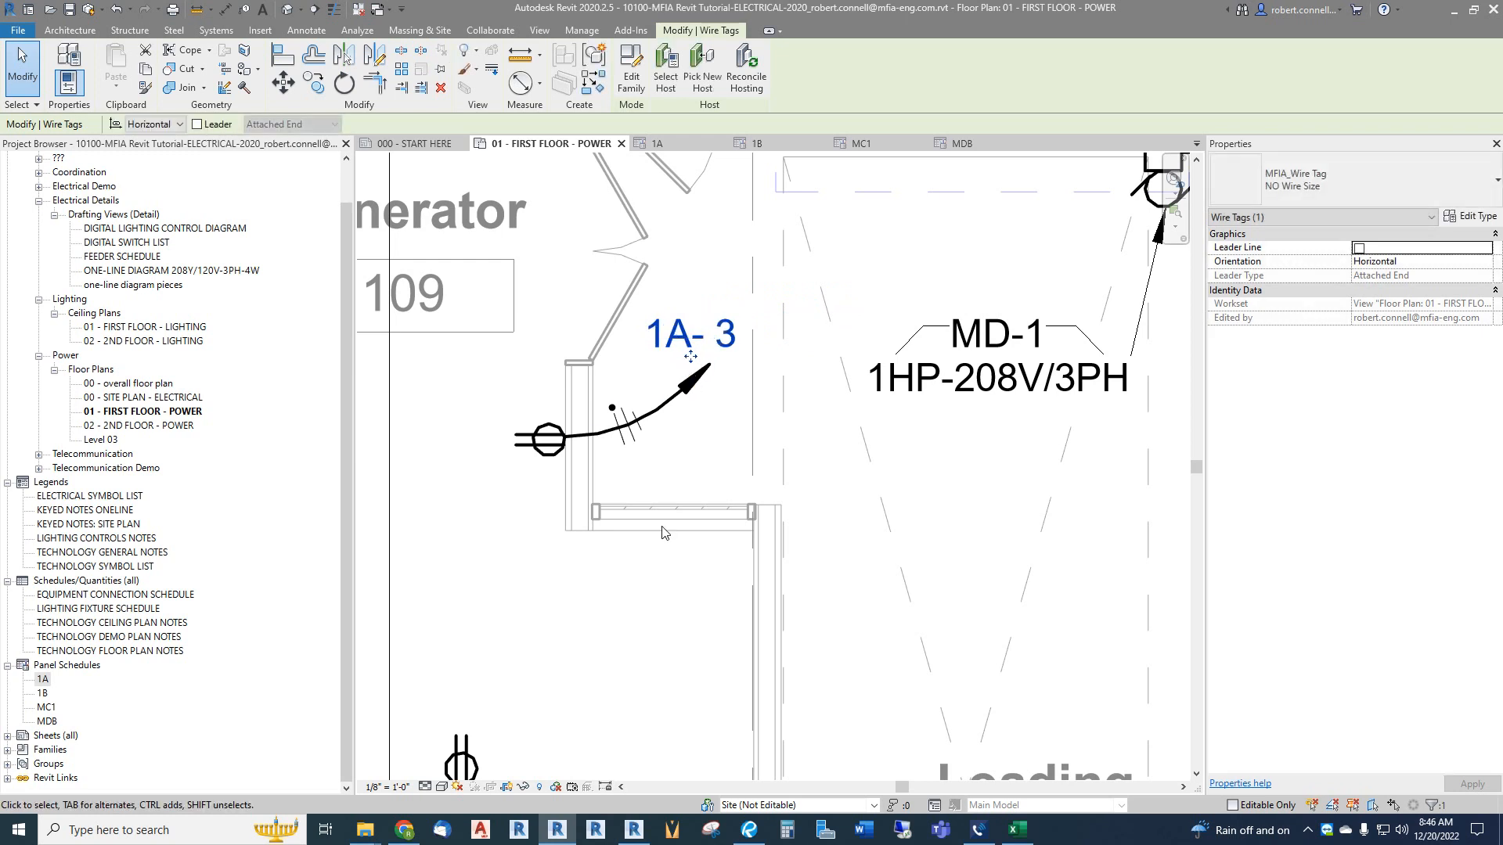
{"action": "key", "text": "Escape"}
Step: Inspect the properties of the circuited receptacle in Generator 109 and its home-run wire, and clear the selection
{"action": "scroll", "coordinate": [671, 514], "scroll_direction": "down", "scroll_amount": 4}
{"action": "scroll", "coordinate": [615, 434], "scroll_direction": "up", "scroll_amount": 2}
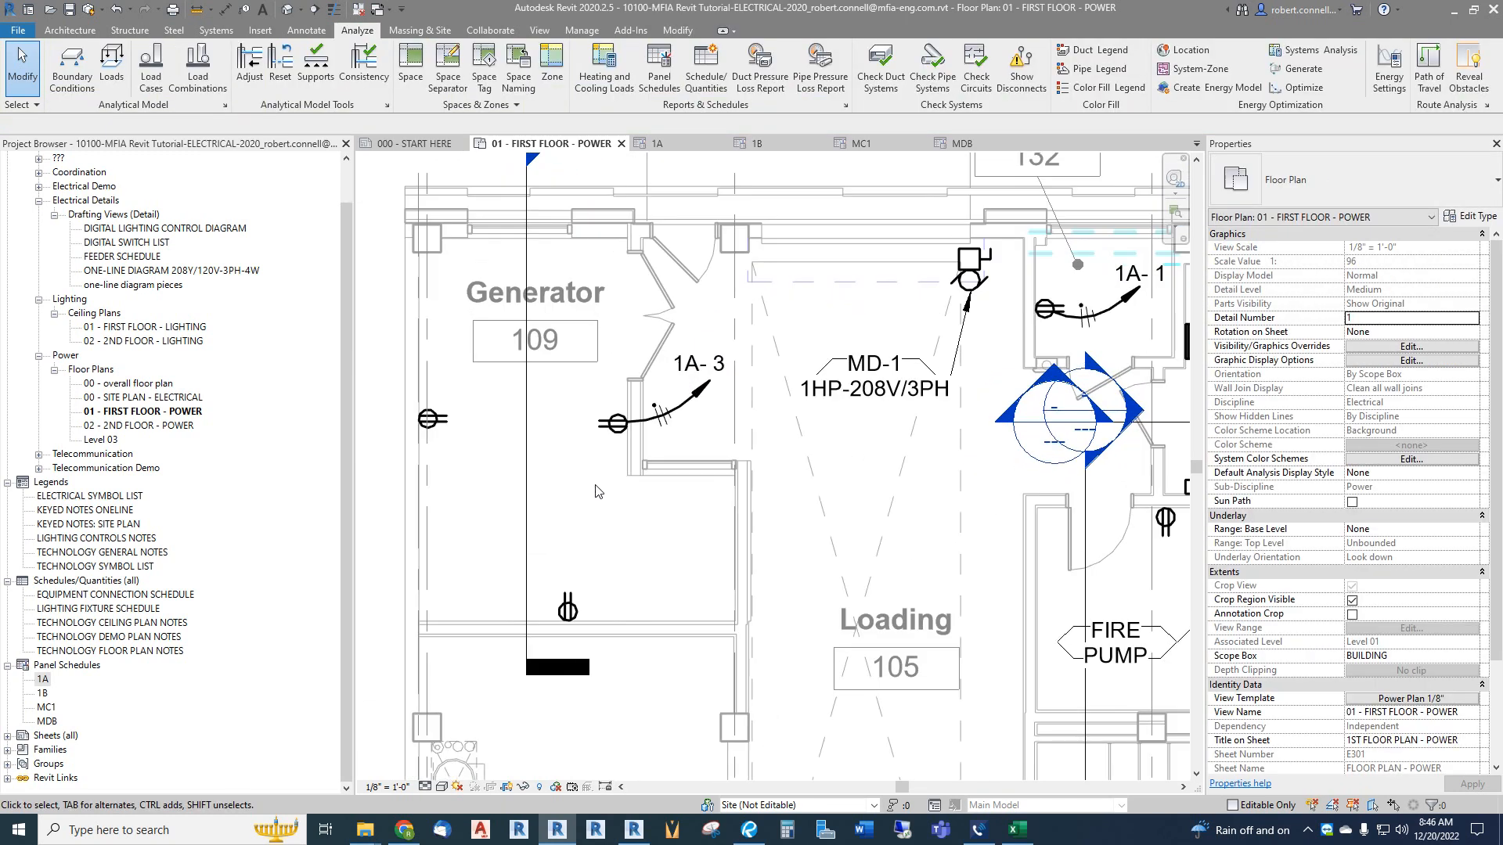
{"action": "scroll", "coordinate": [595, 448], "scroll_direction": "up", "scroll_amount": 1}
{"action": "scroll", "coordinate": [692, 415], "scroll_direction": "down", "scroll_amount": 1}
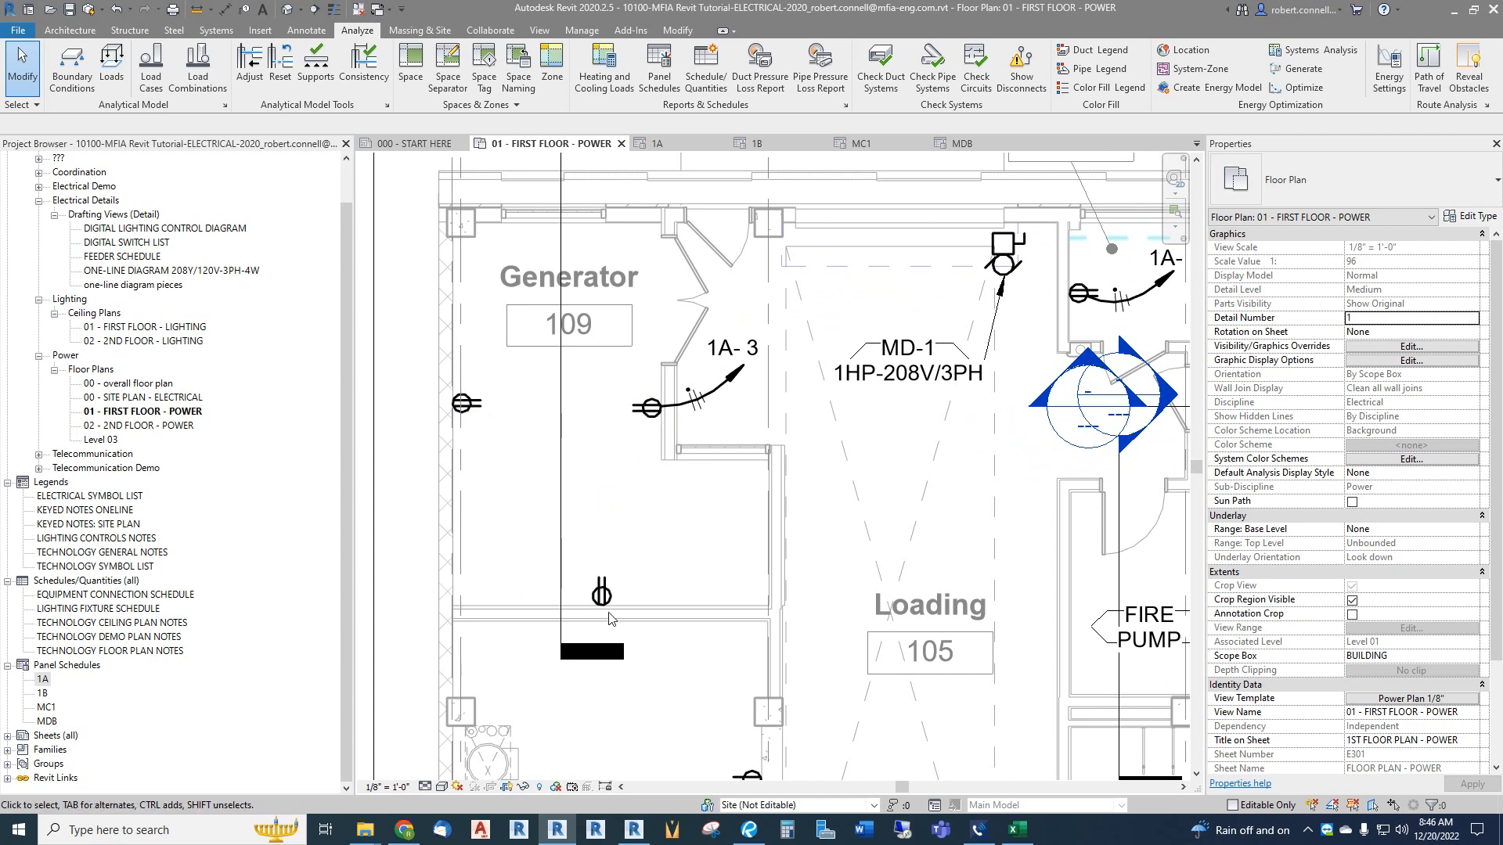
{"action": "scroll", "coordinate": [595, 521], "scroll_direction": "up", "scroll_amount": 1}
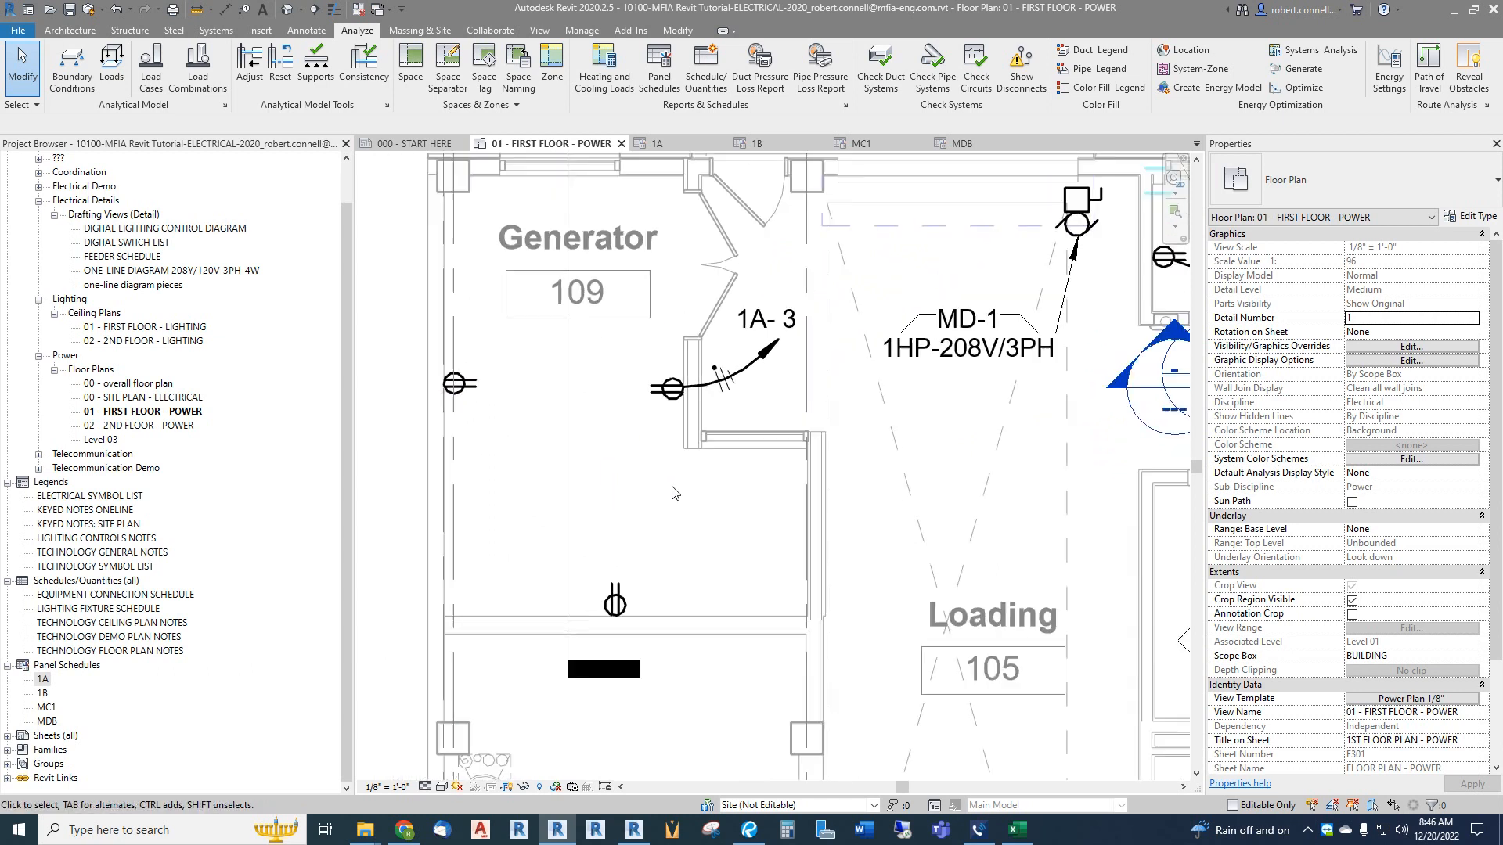
{"action": "scroll", "coordinate": [648, 493], "scroll_direction": "down", "scroll_amount": 1}
{"action": "scroll", "coordinate": [634, 478], "scroll_direction": "up", "scroll_amount": 1}
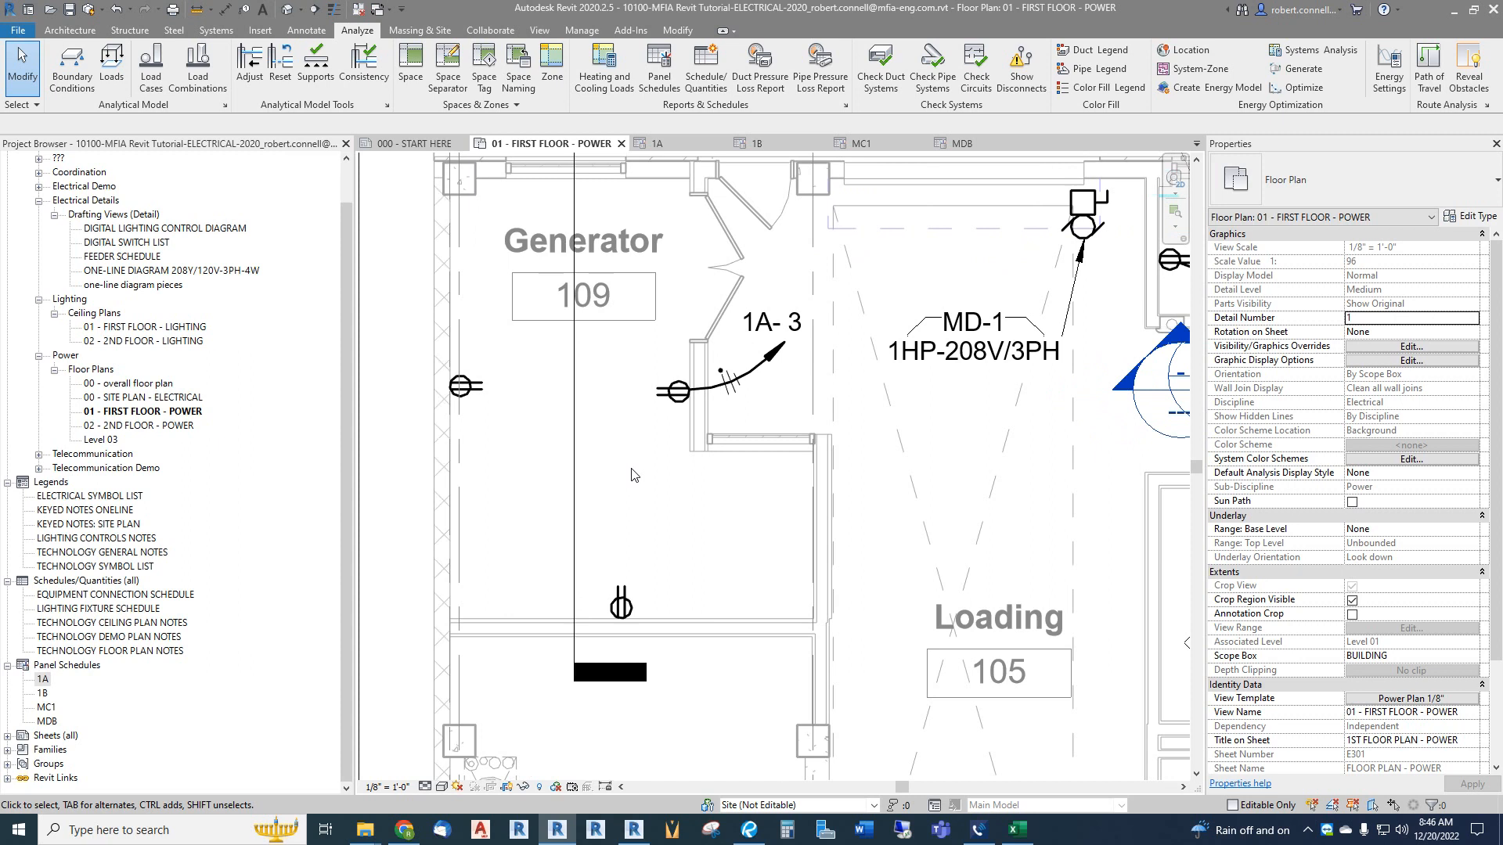
{"action": "left_click", "coordinate": [678, 396]}
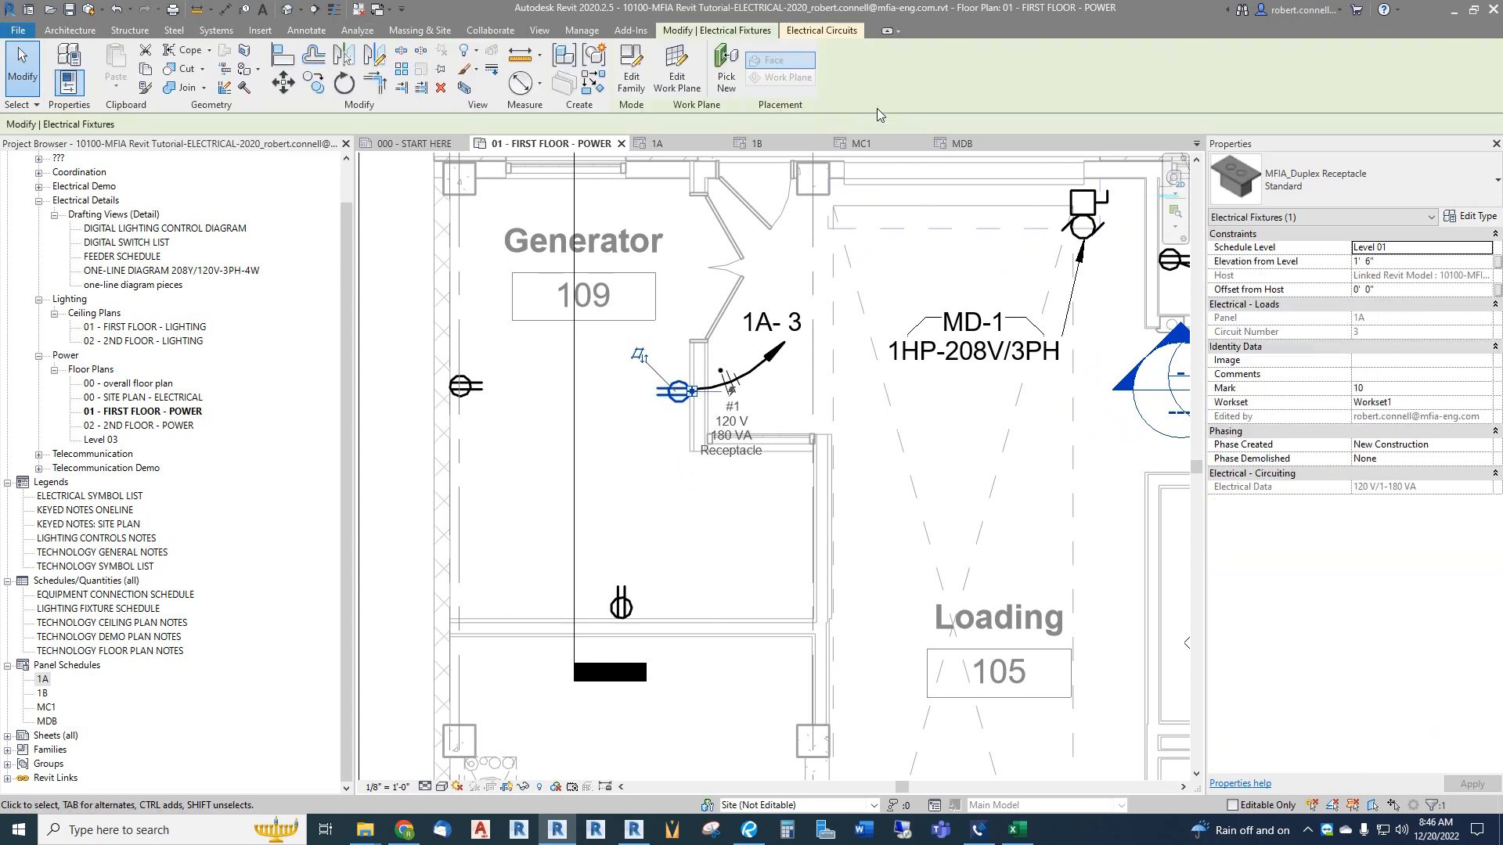
{"action": "left_click", "coordinate": [755, 378]}
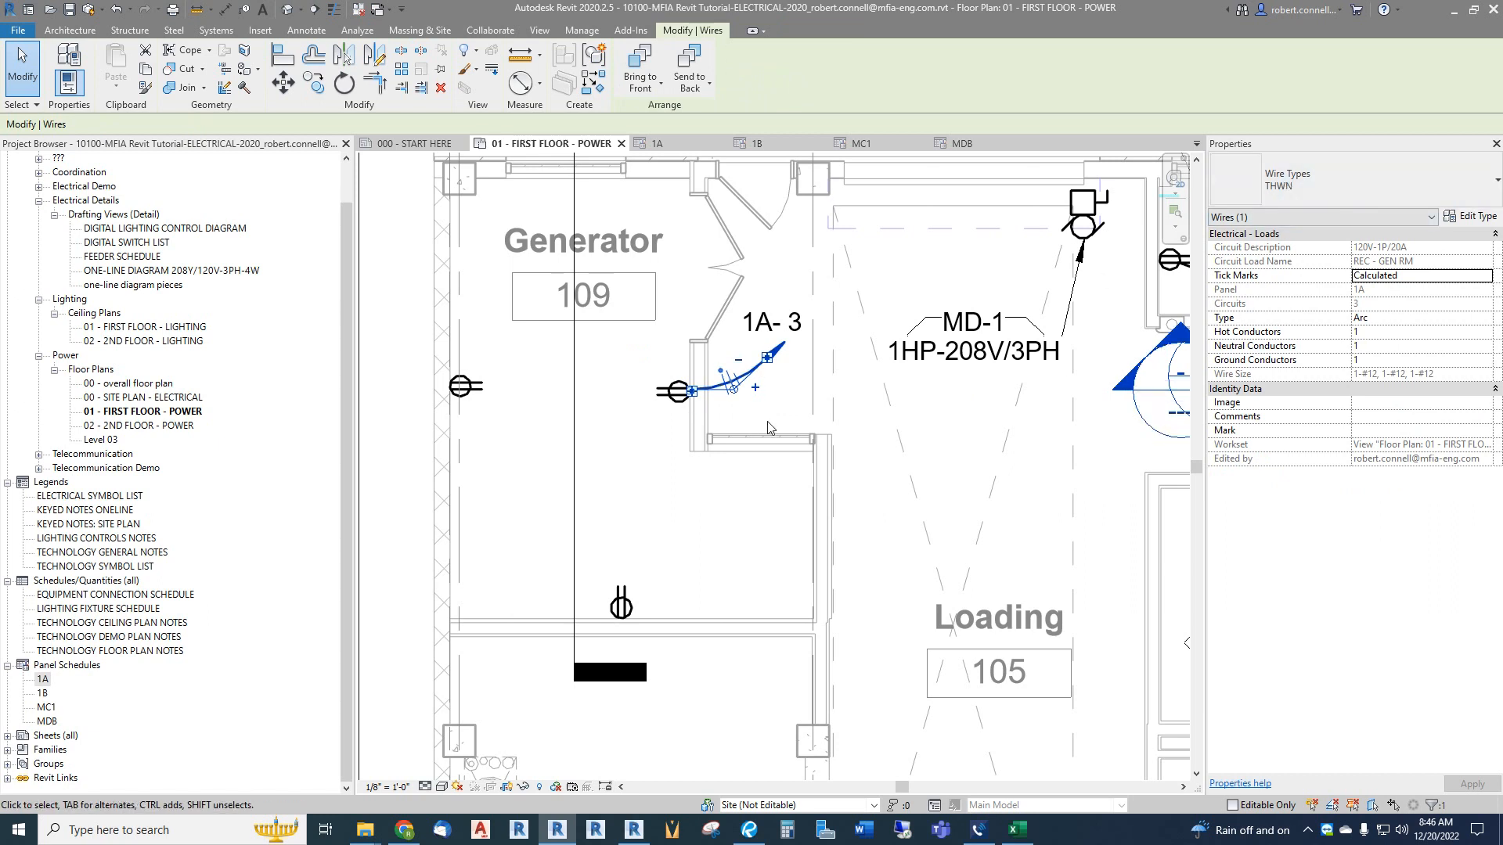
{"action": "key", "text": "Escape"}
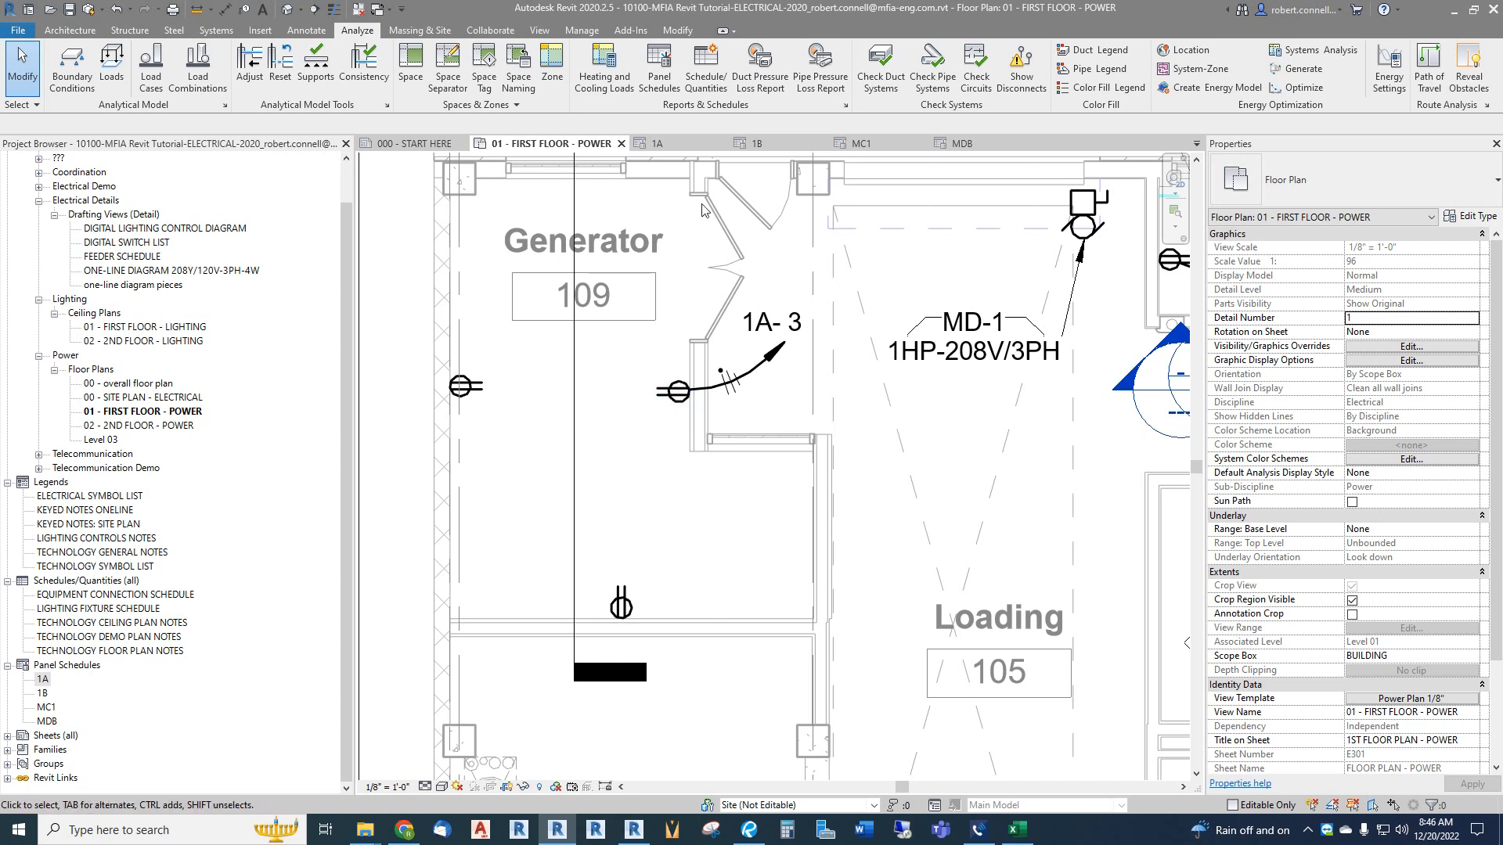
Step: Cycle the highlight from the Generator 109 receptacle through its electrical network to its circuit, select the circuit to view its properties, and deselect it
{"action": "scroll", "coordinate": [689, 375], "scroll_direction": "down", "scroll_amount": 2}
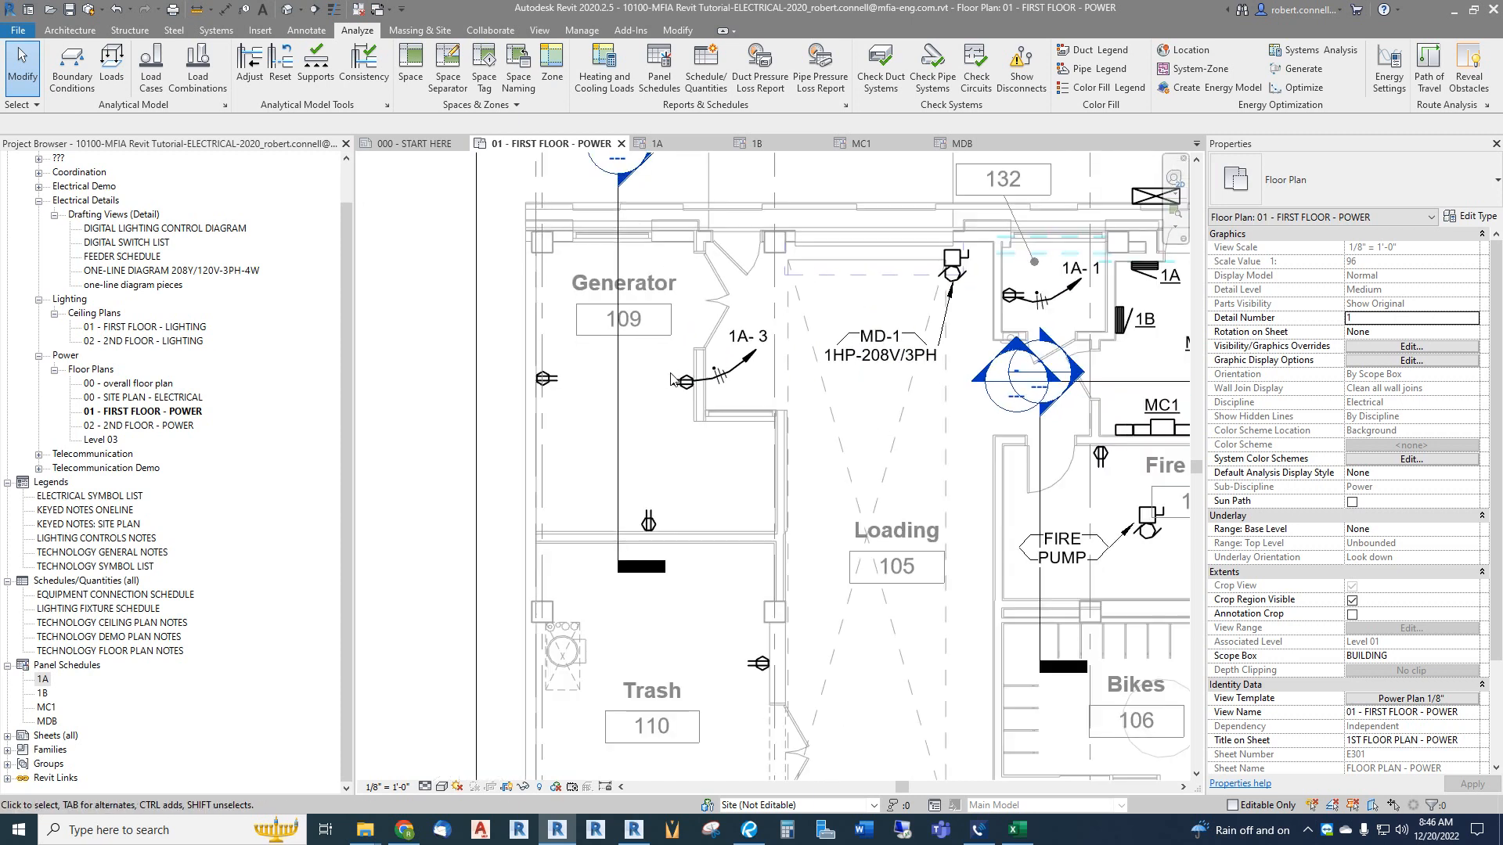
{"action": "scroll", "coordinate": [708, 380], "scroll_direction": "up", "scroll_amount": 4}
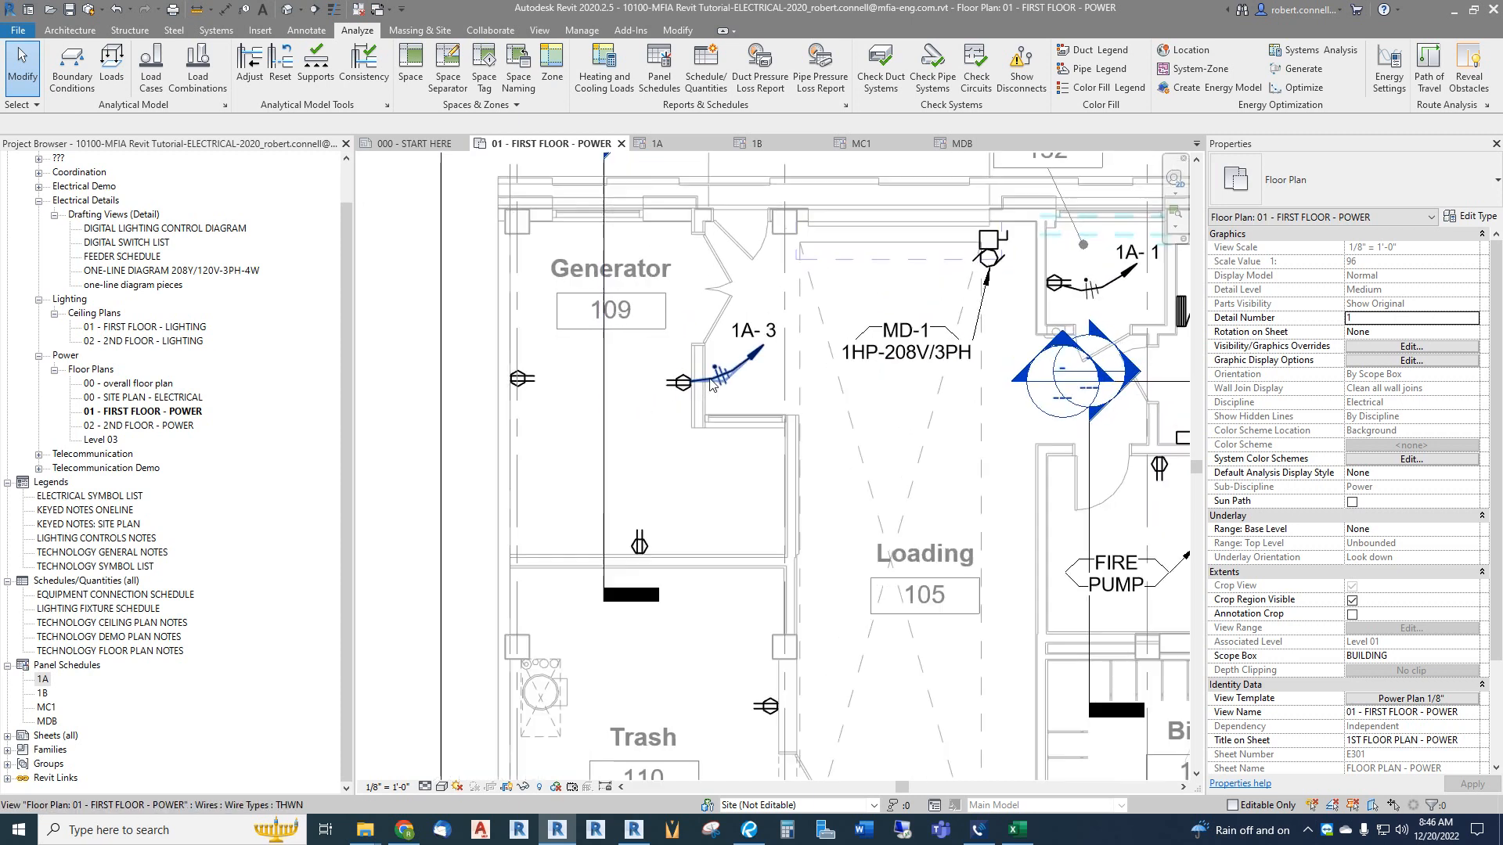
{"action": "scroll", "coordinate": [710, 383], "scroll_direction": "down", "scroll_amount": 3}
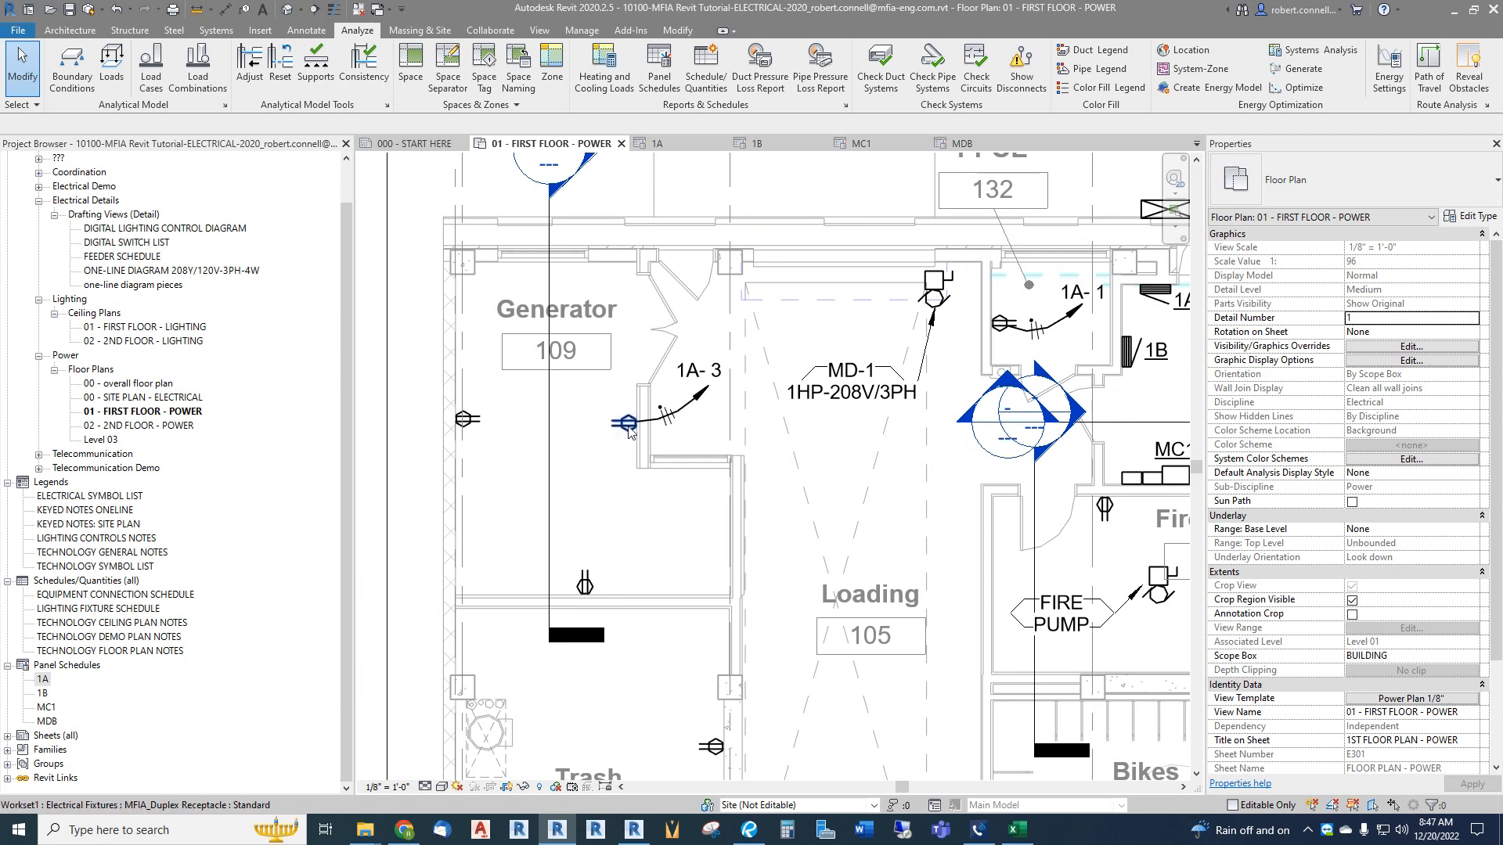
{"action": "key", "text": "Tab"}
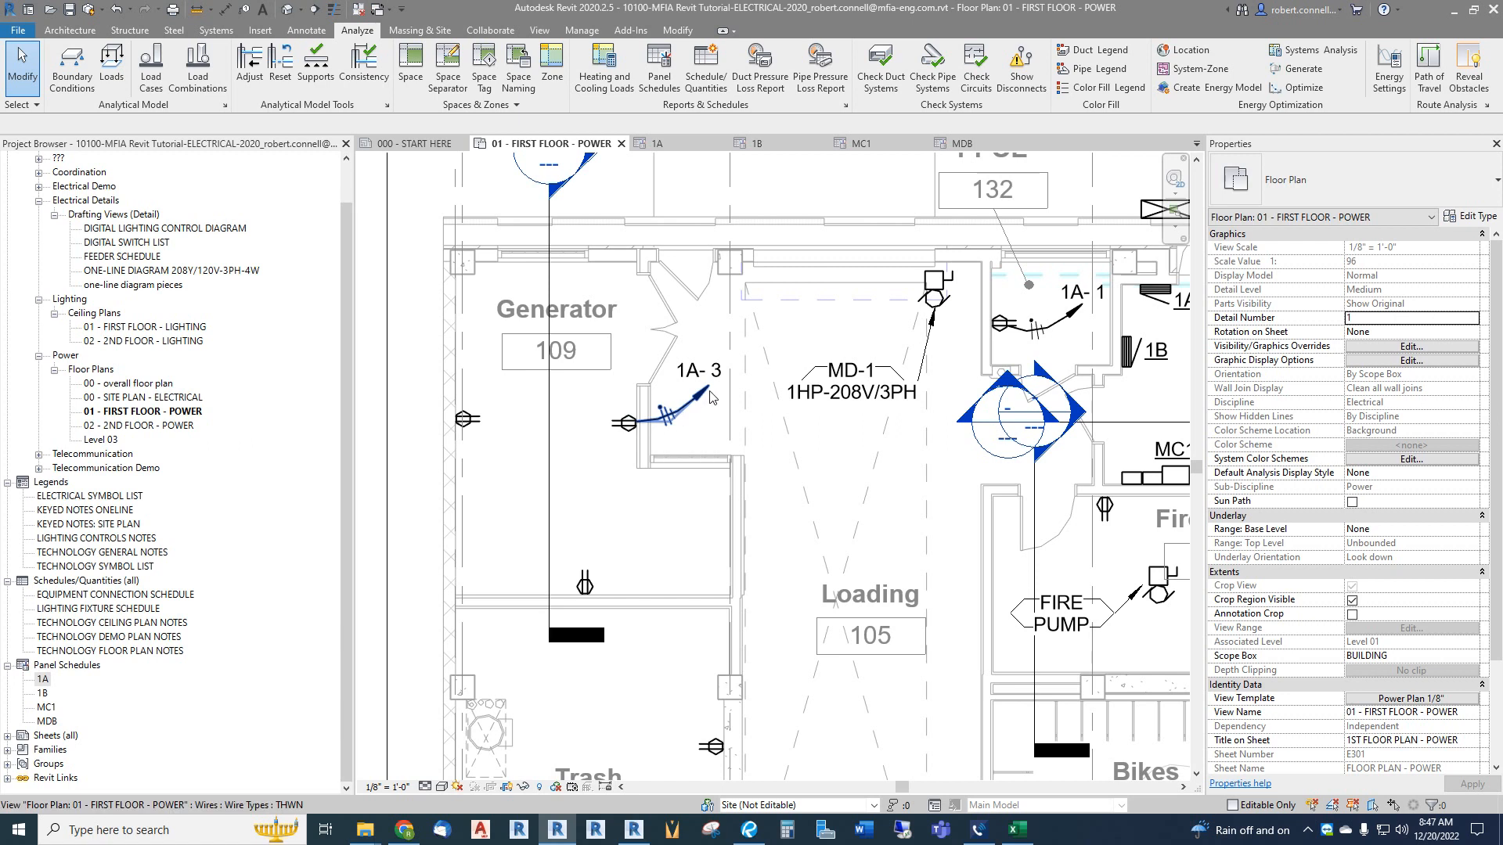
{"action": "key", "text": "Tab"}
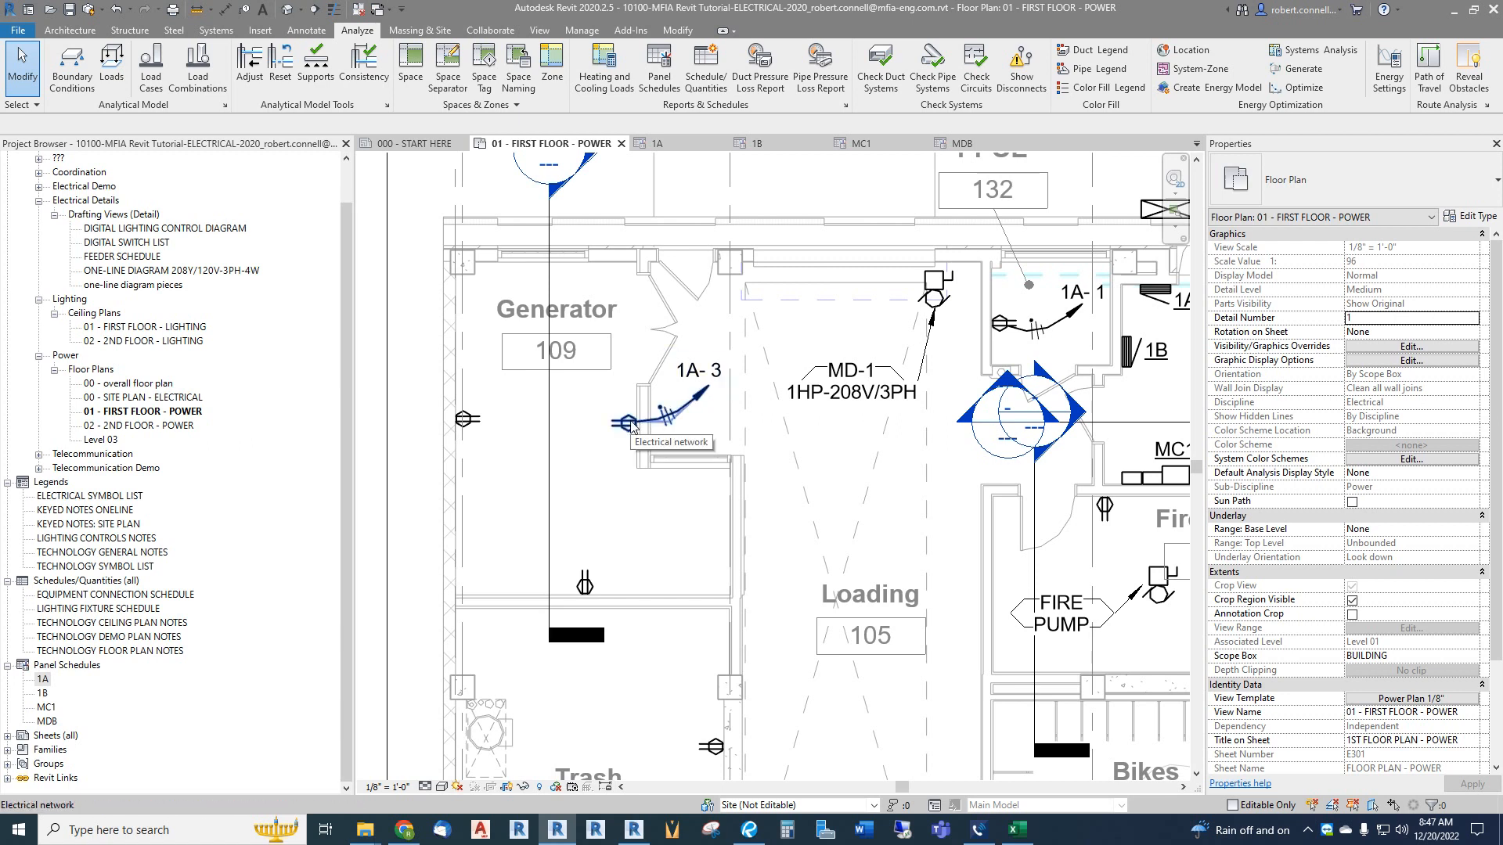
{"action": "key", "text": "Tab"}
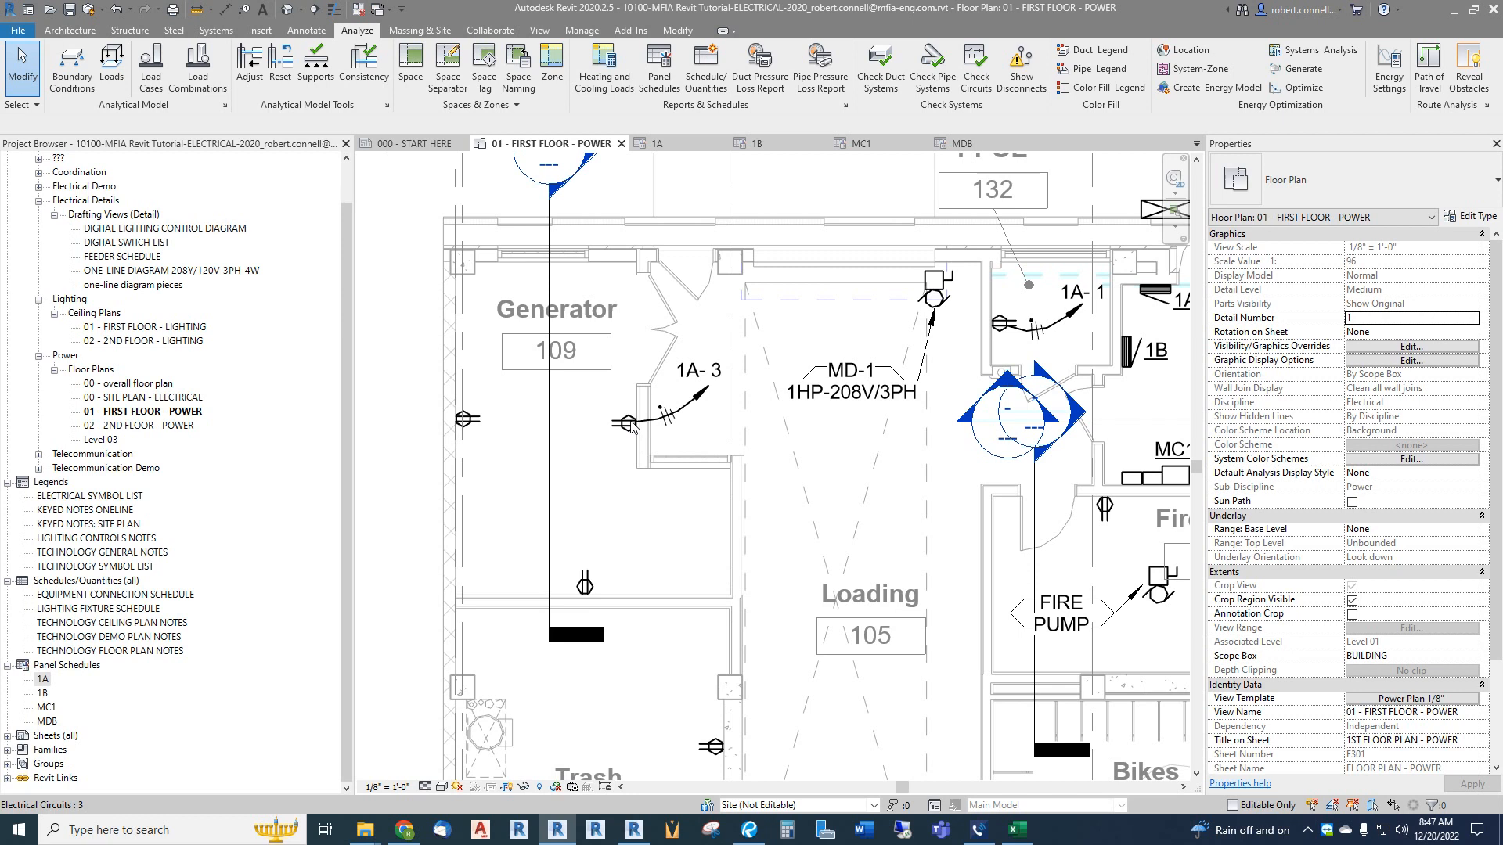
{"action": "left_click", "coordinate": [631, 426]}
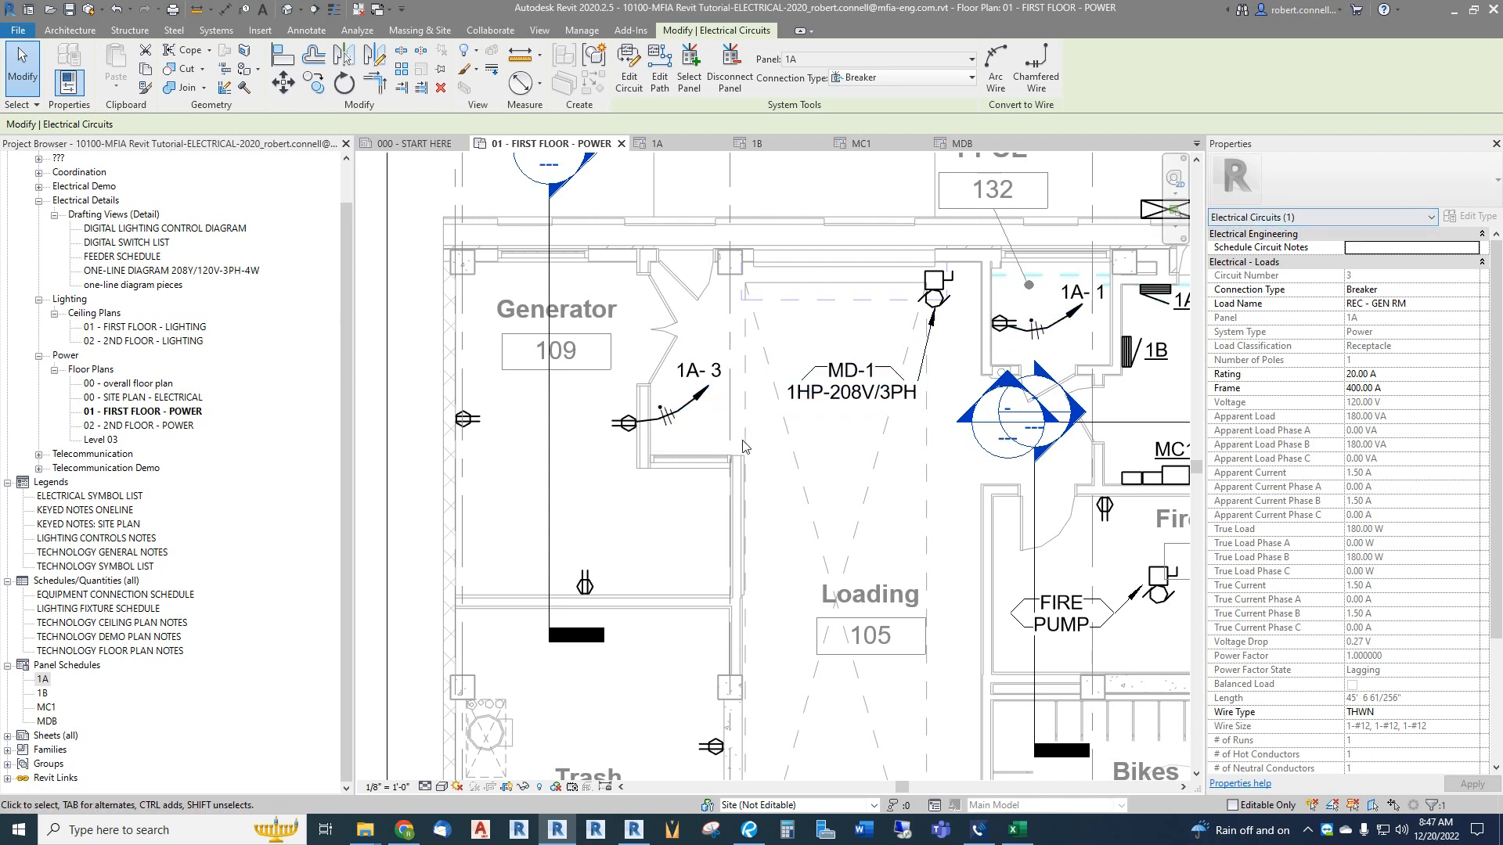
{"action": "left_click", "coordinate": [674, 456]}
Step: Select the REC - GEN RM circuit through the wired receptacle in Generator 109, view its electrical properties, and clear the selection
{"action": "scroll", "coordinate": [634, 440], "scroll_direction": "up", "scroll_amount": 1}
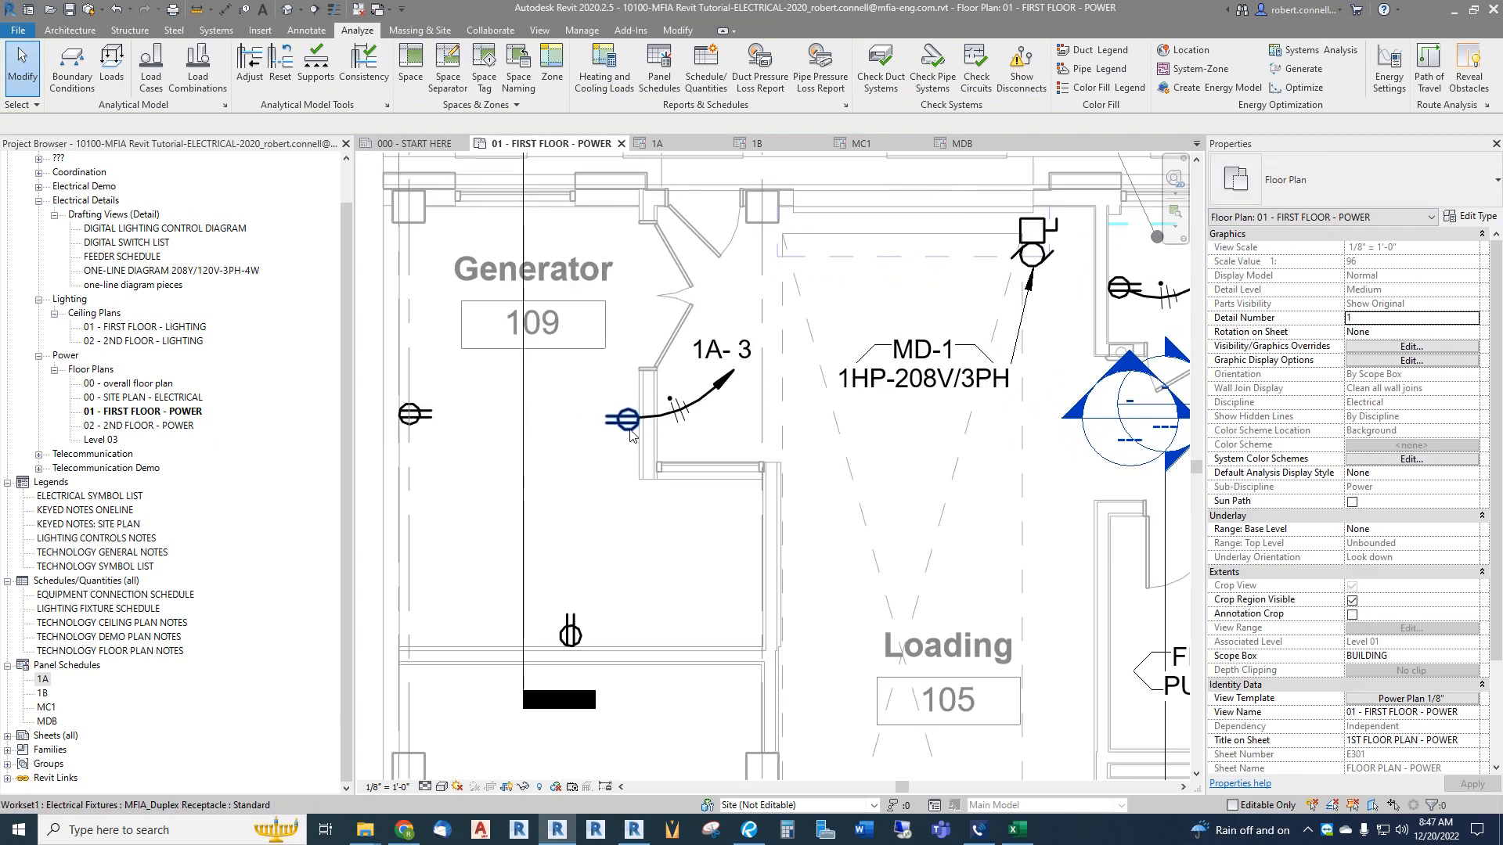
{"action": "key", "text": "Tab"}
{"action": "key", "text": "Tab"}
{"action": "left_click", "coordinate": [635, 428]}
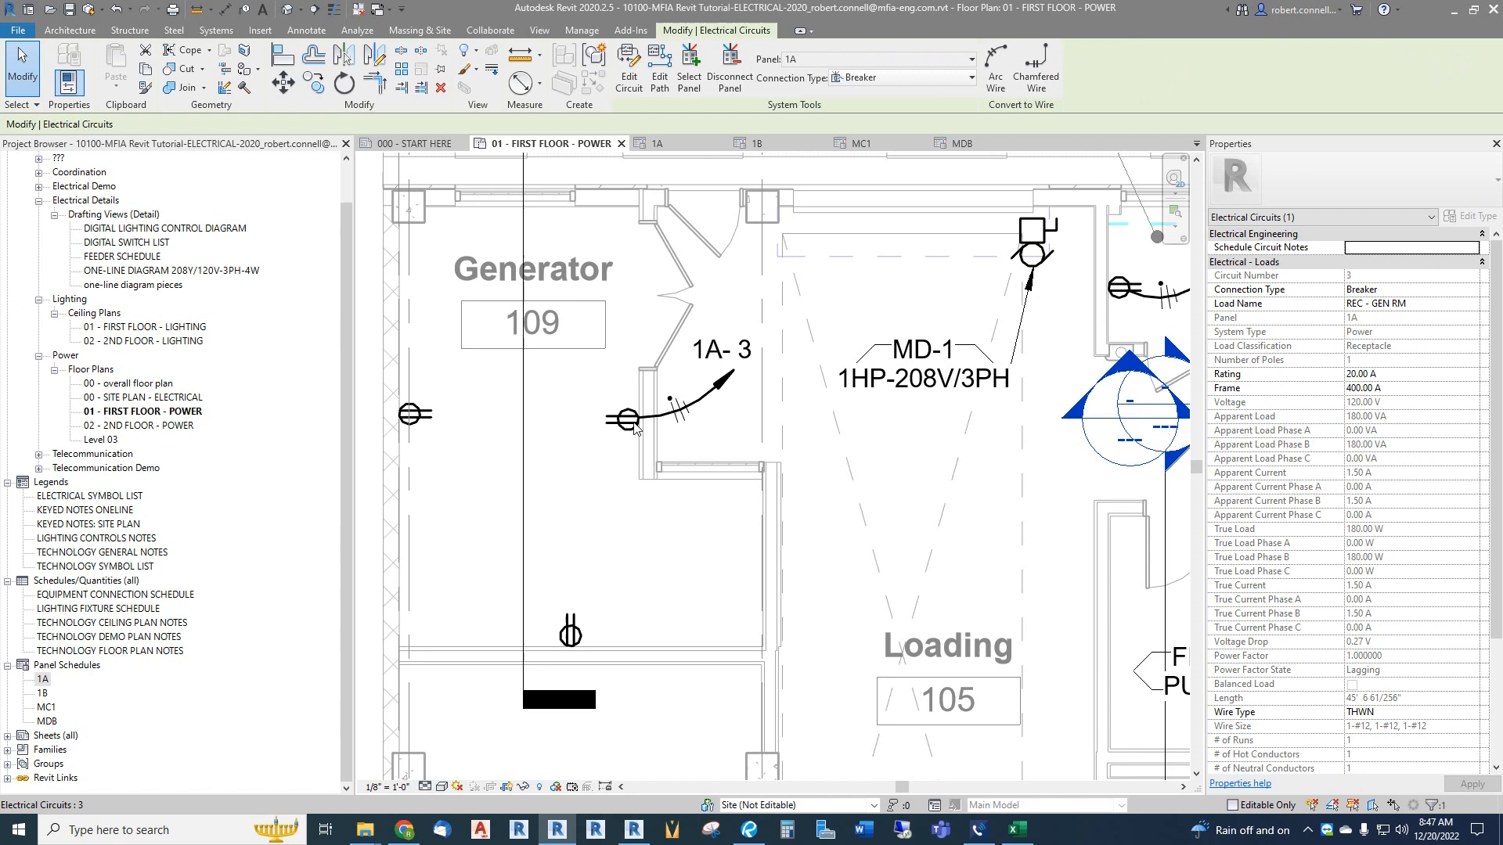
{"action": "key", "text": "Escape"}
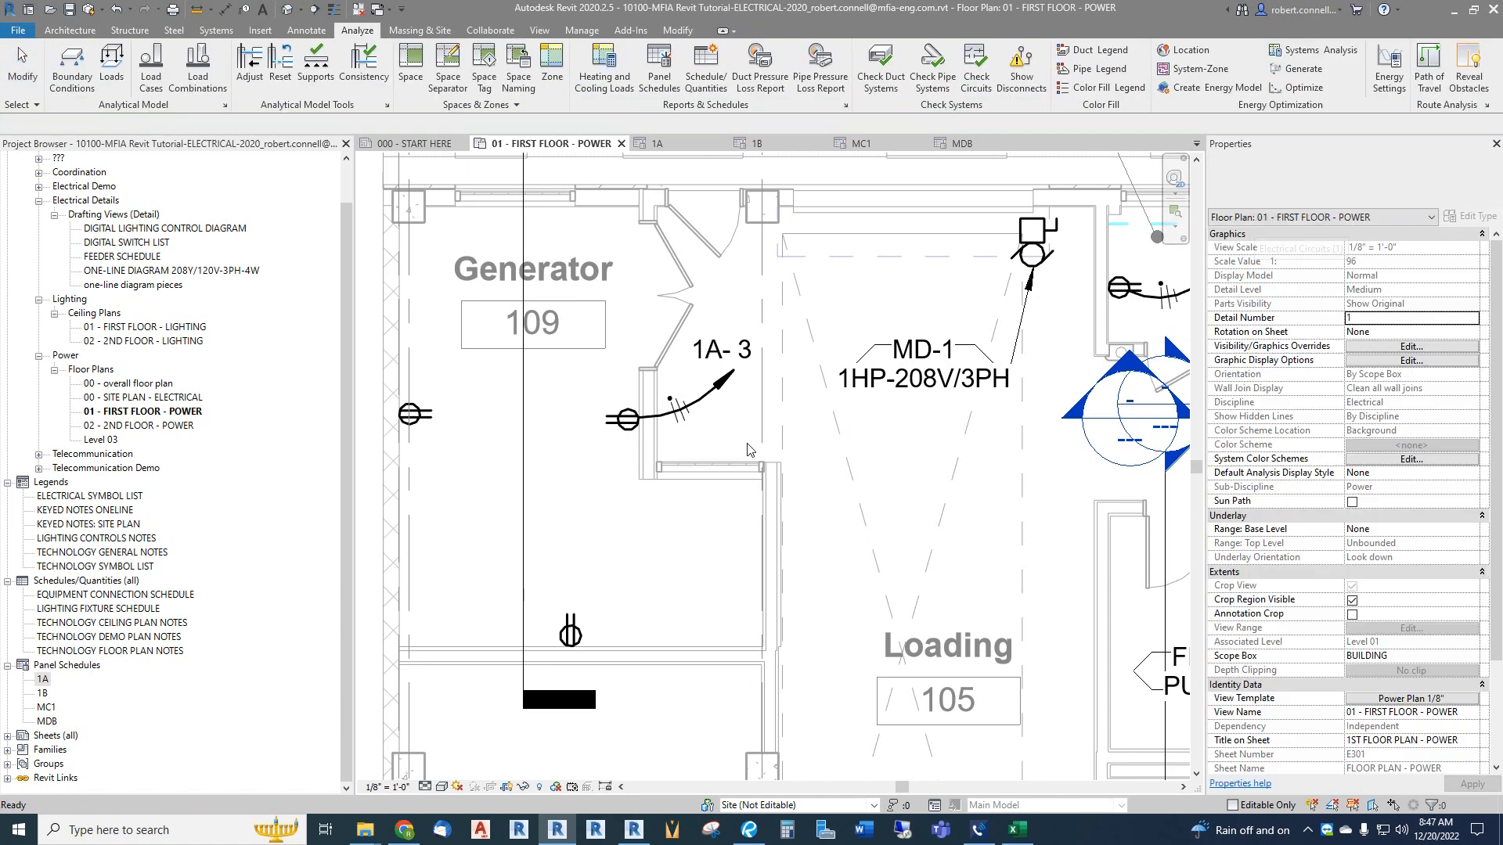
Step: Compare the properties of the wired Generator 109 receptacle alone with those of its whole electrical network, clearing each selection
{"action": "left_click", "coordinate": [635, 427]}
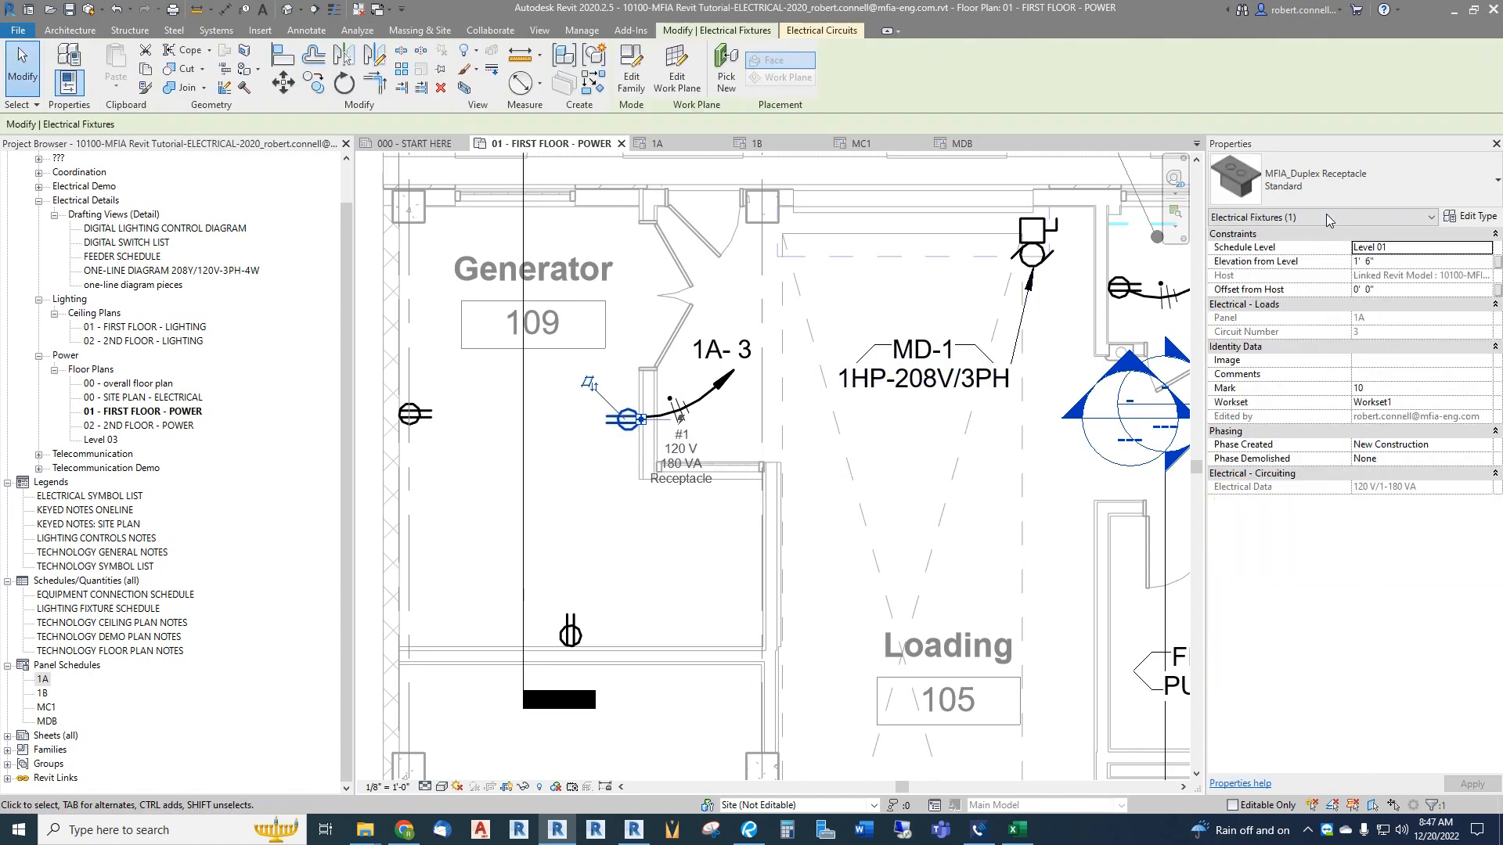
{"action": "key", "text": "Escape"}
{"action": "key", "text": "Tab"}
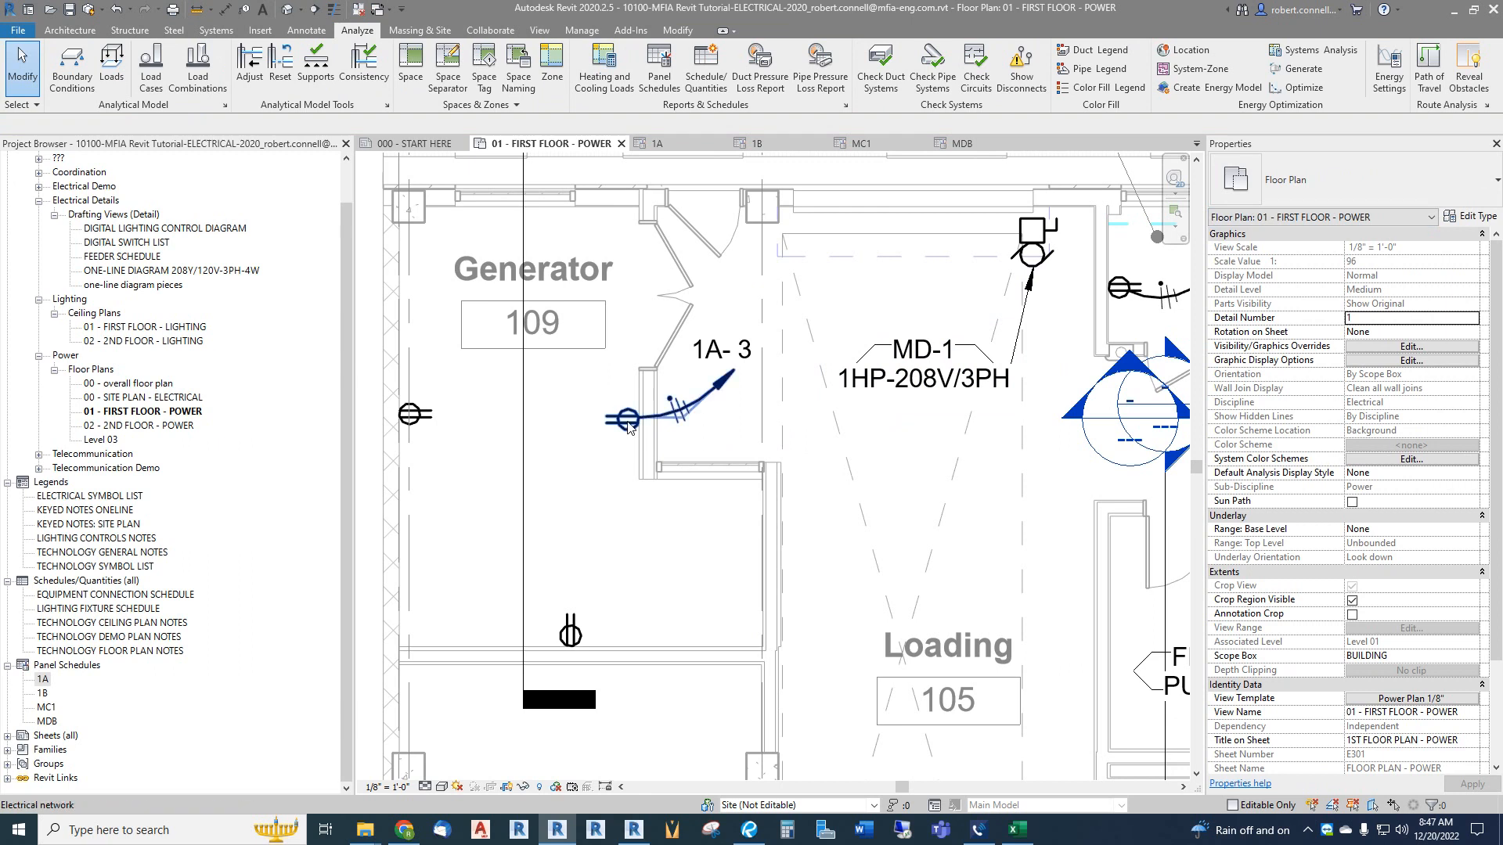
{"action": "left_click", "coordinate": [631, 428]}
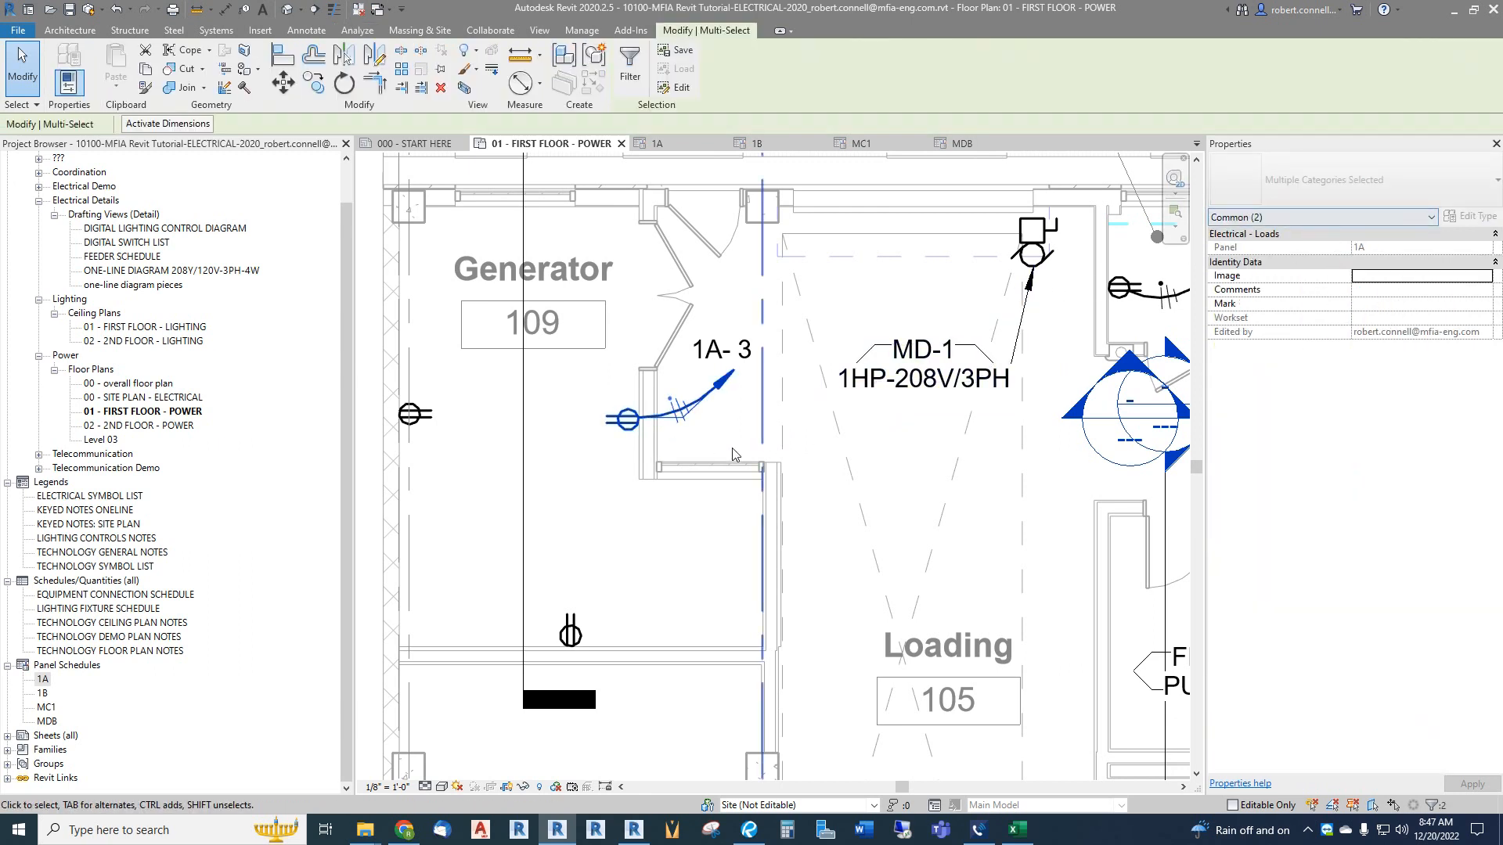
{"action": "key", "text": "Escape"}
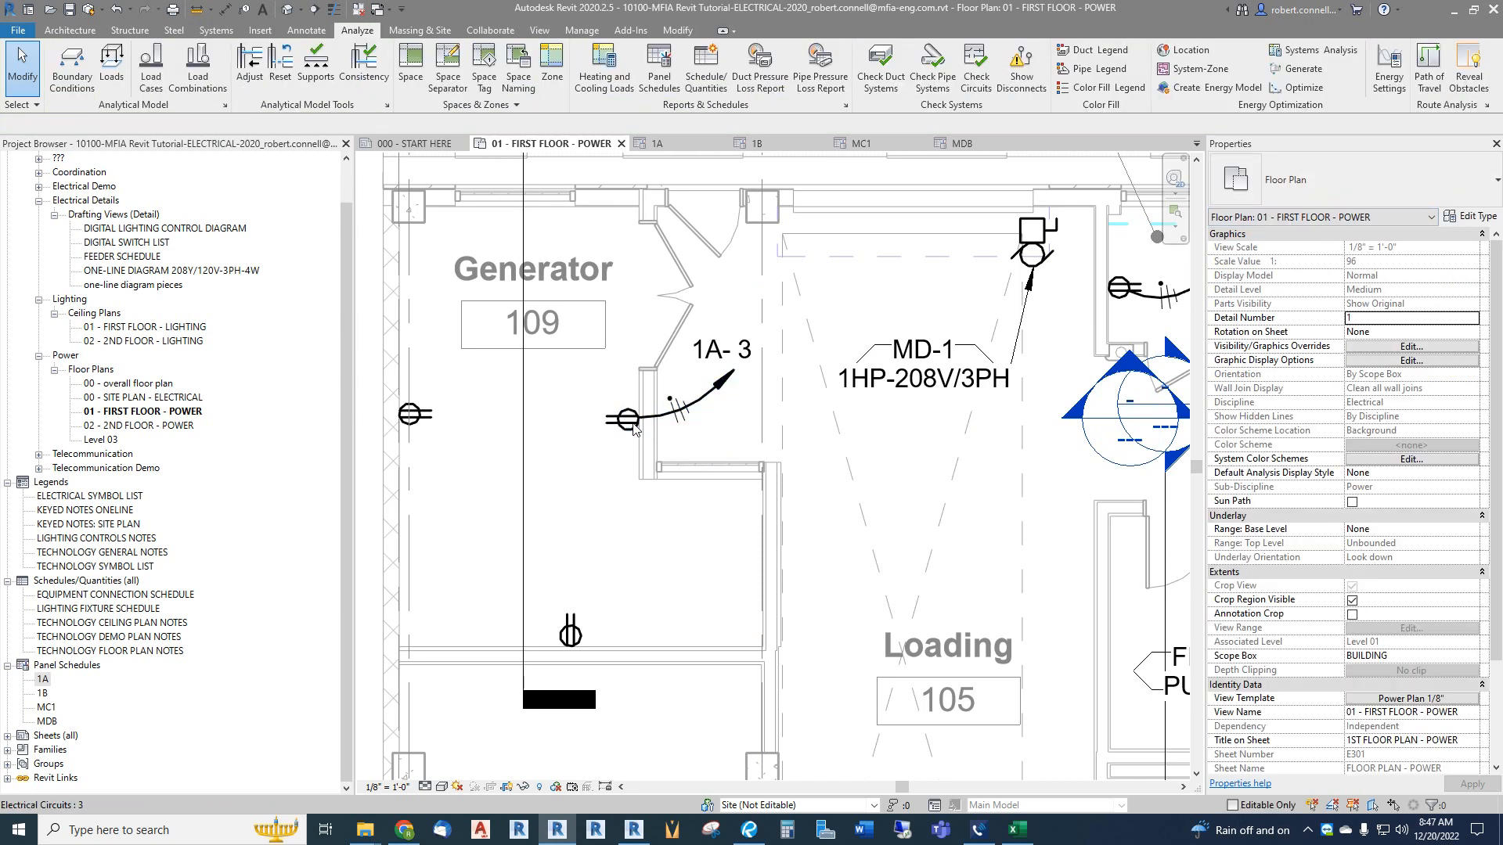
Step: Edit the REC - GEN RM circuit to add the west-wall and south-wall receptacles in Generator 109, and finish the circuit edit
{"action": "left_click", "coordinate": [634, 428]}
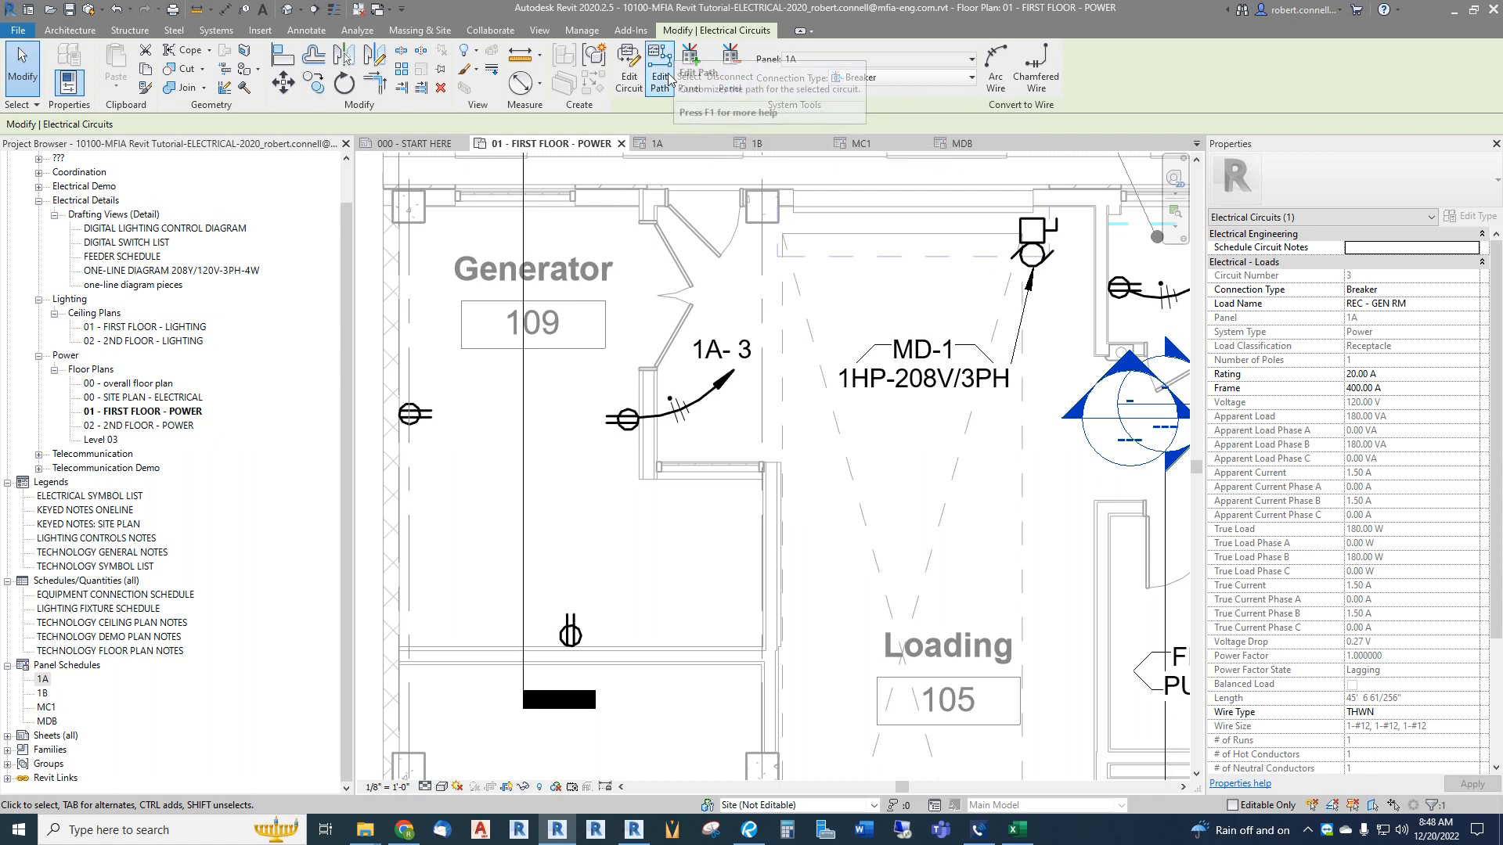
{"action": "left_click", "coordinate": [627, 76]}
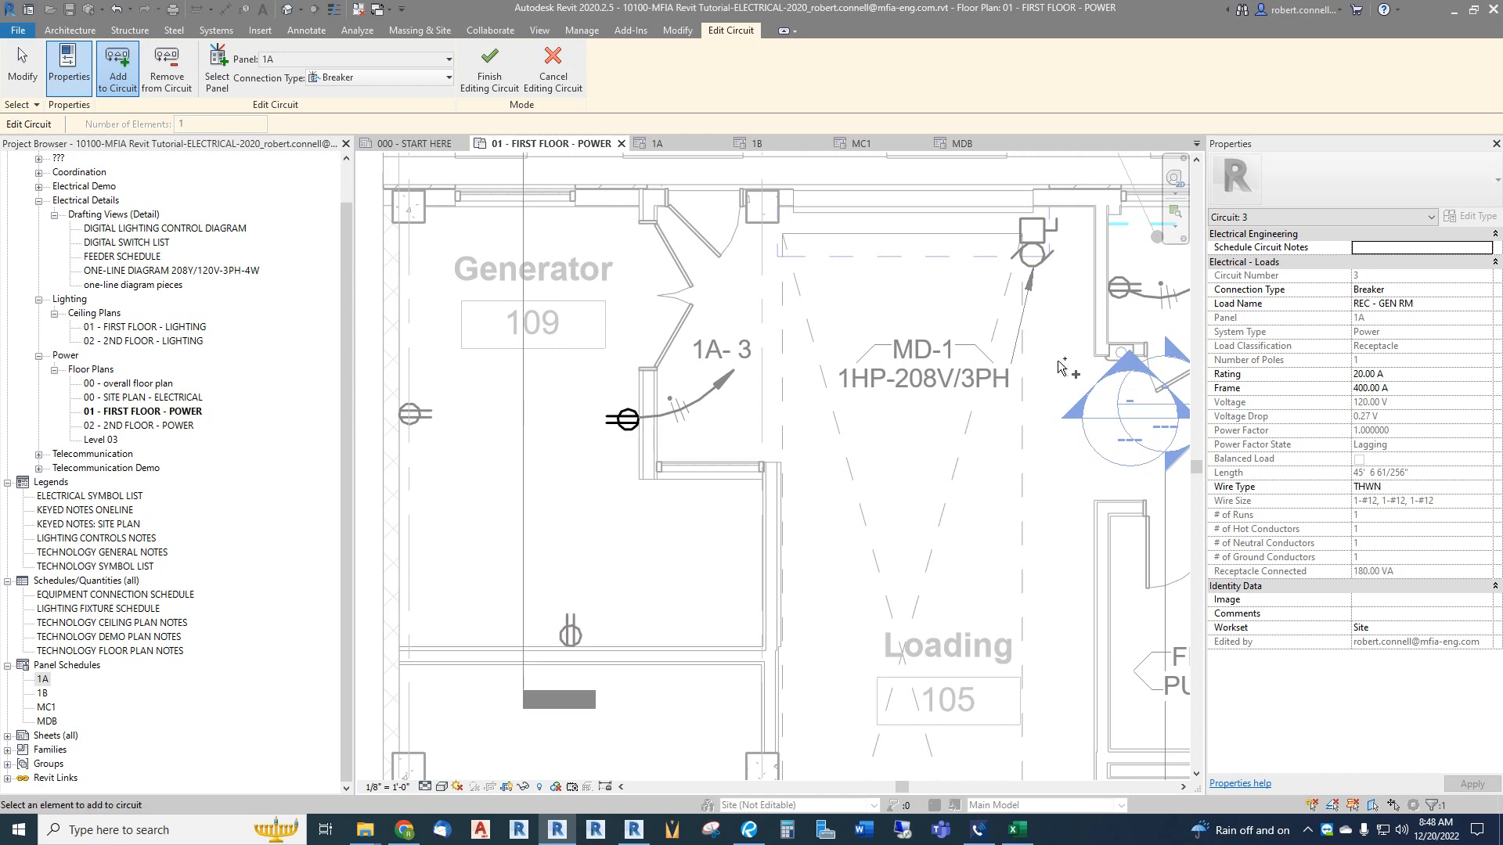
{"action": "left_click", "coordinate": [417, 416]}
{"action": "left_click", "coordinate": [580, 628]}
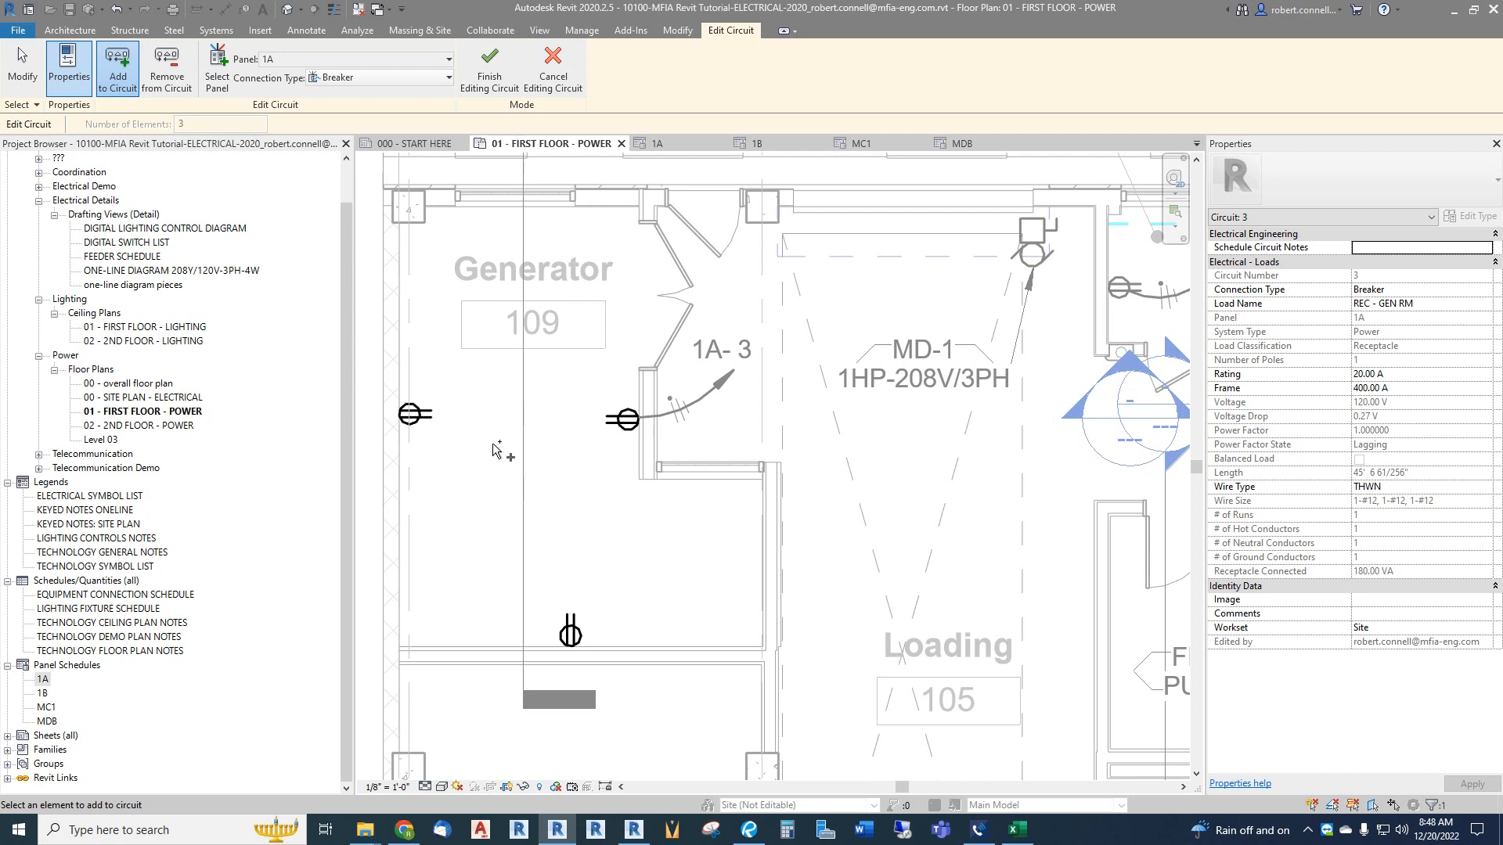
{"action": "left_click", "coordinate": [494, 80]}
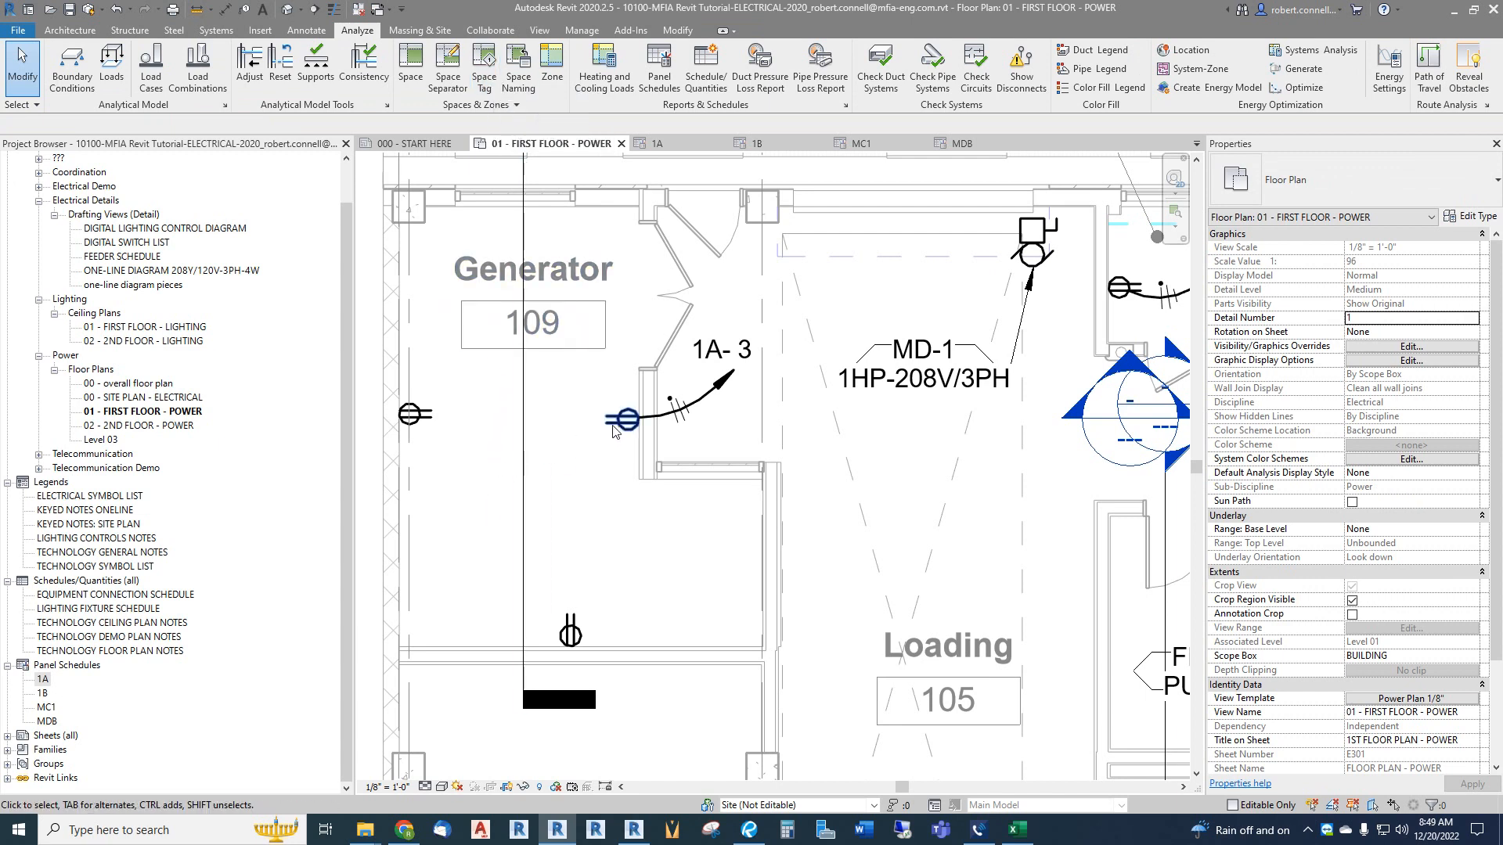
Step: Check the panel and circuit number of the two added receptacles in Generator 109, one after the other
{"action": "left_click", "coordinate": [421, 432]}
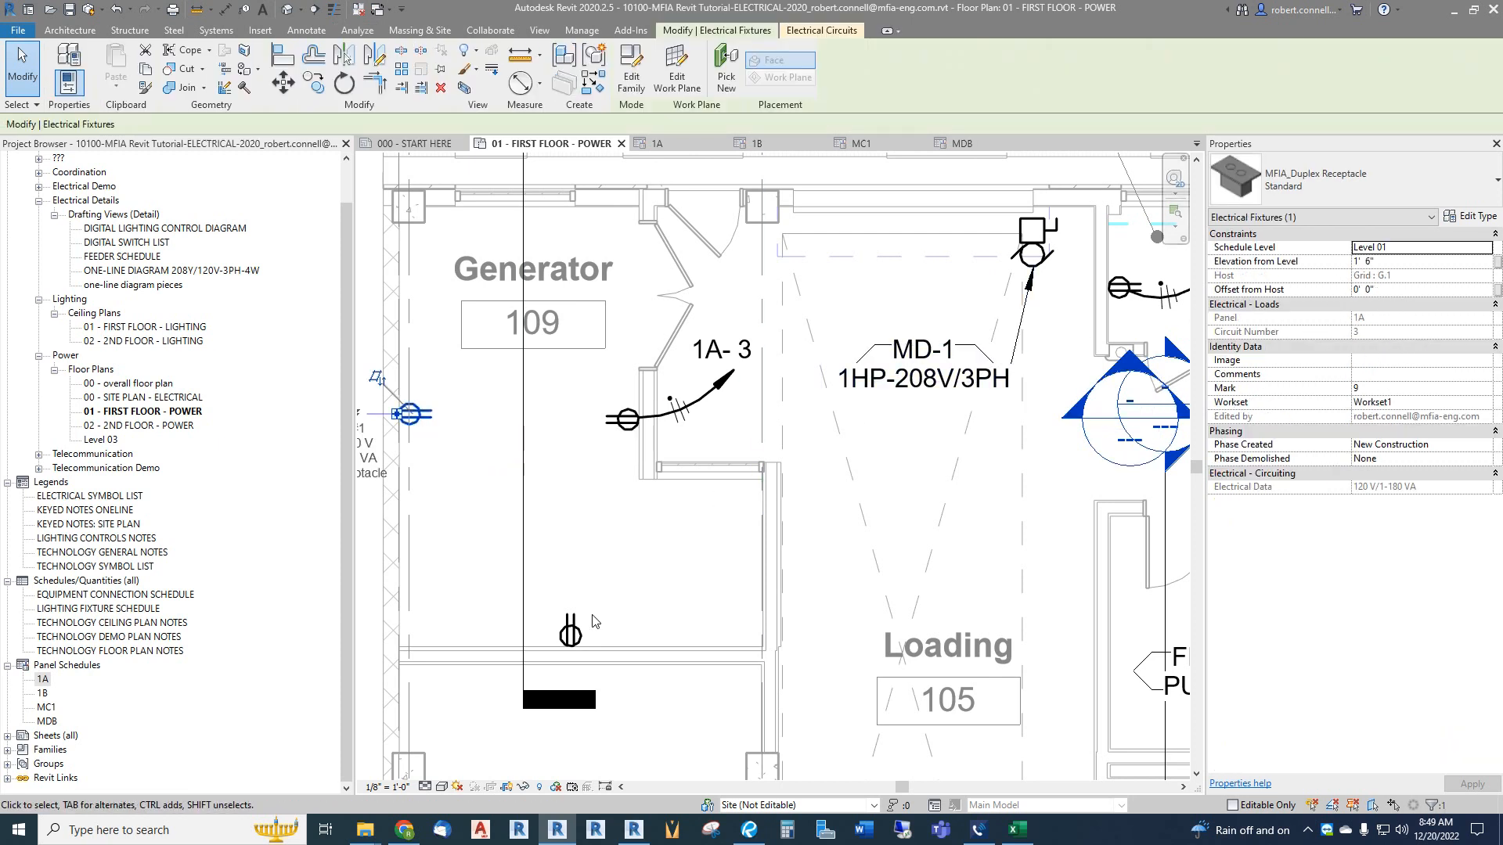
{"action": "left_click", "coordinate": [571, 631]}
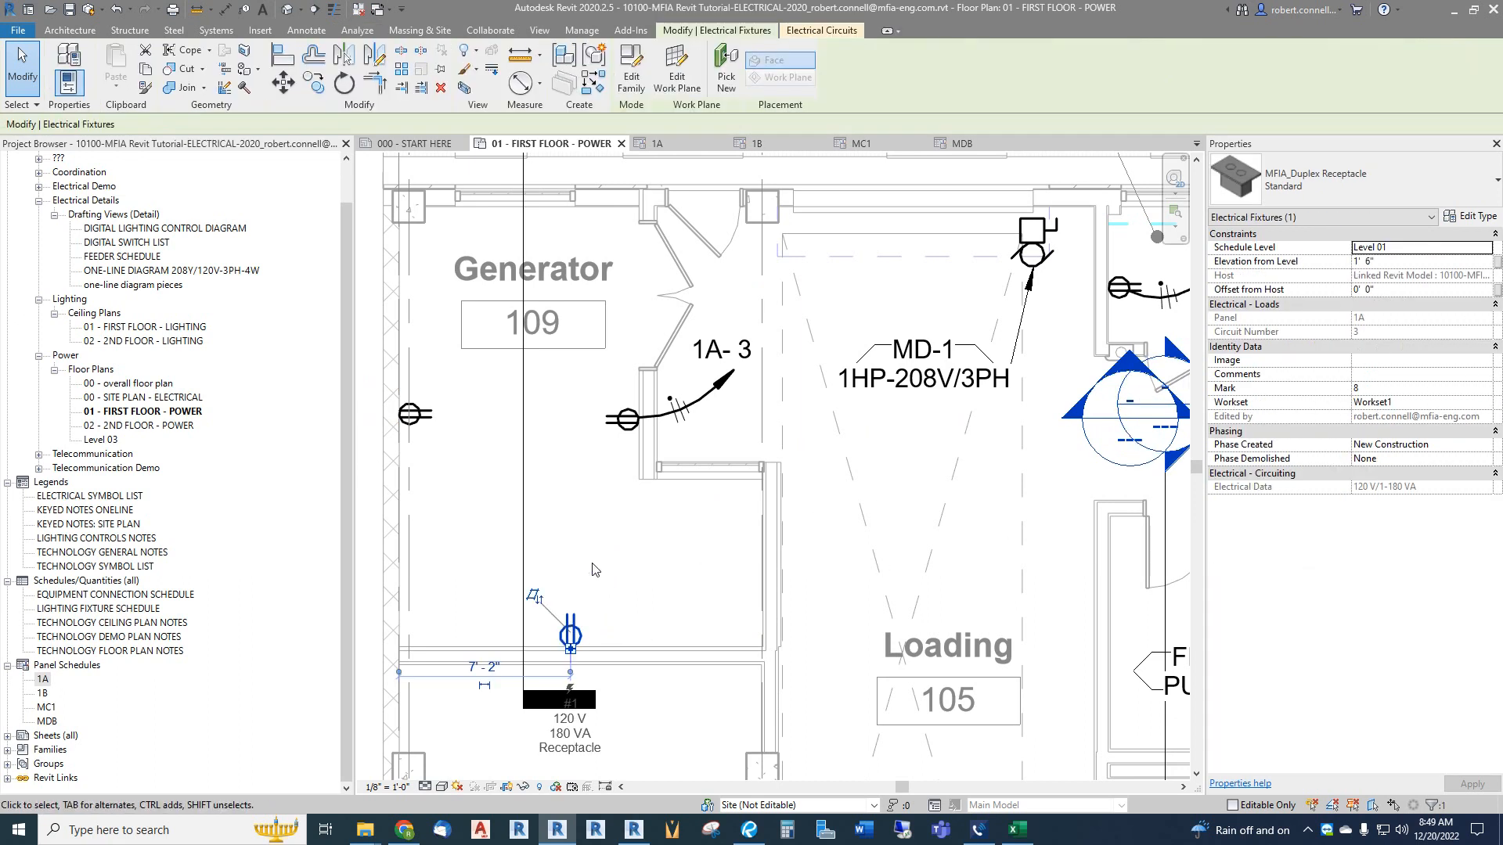
{"action": "left_click", "coordinate": [557, 552]}
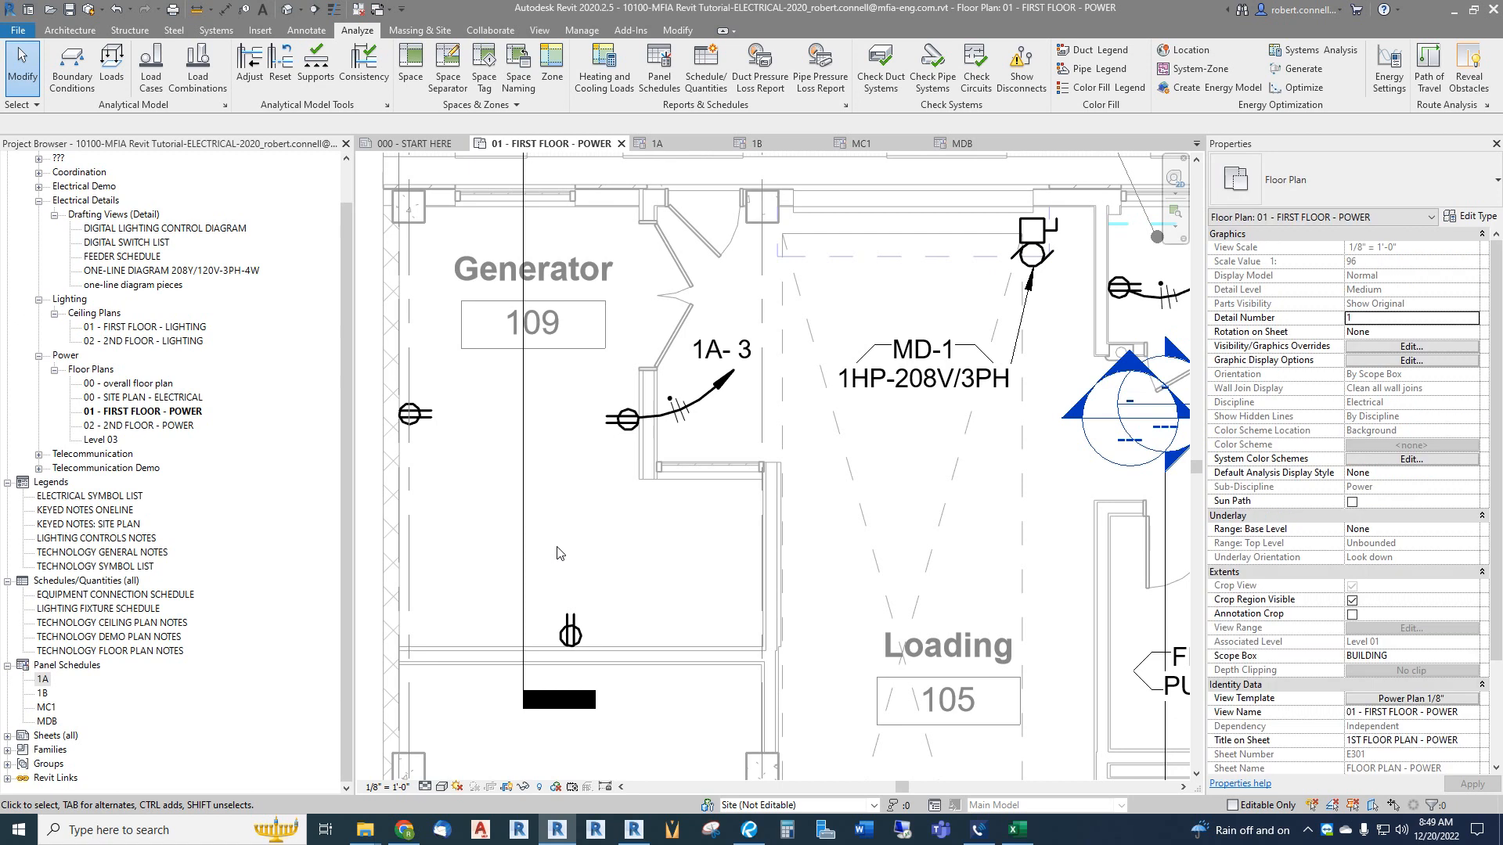
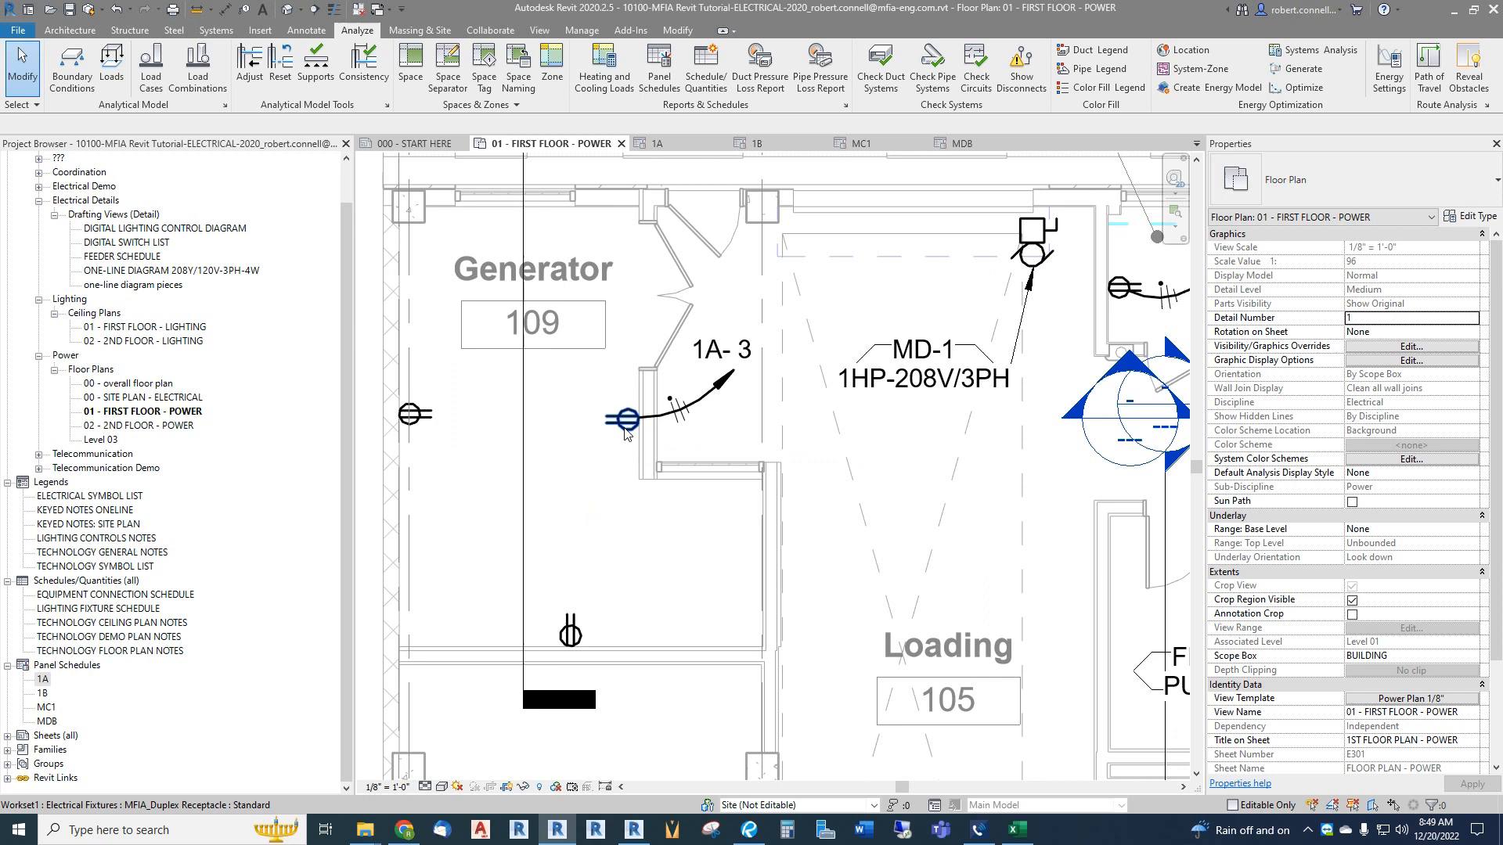
Step: Select the REC - GEN RM circuit from its home-run receptacle and convert it to arc wires linking the added receptacles
{"action": "scroll", "coordinate": [625, 433], "scroll_direction": "down", "scroll_amount": 3}
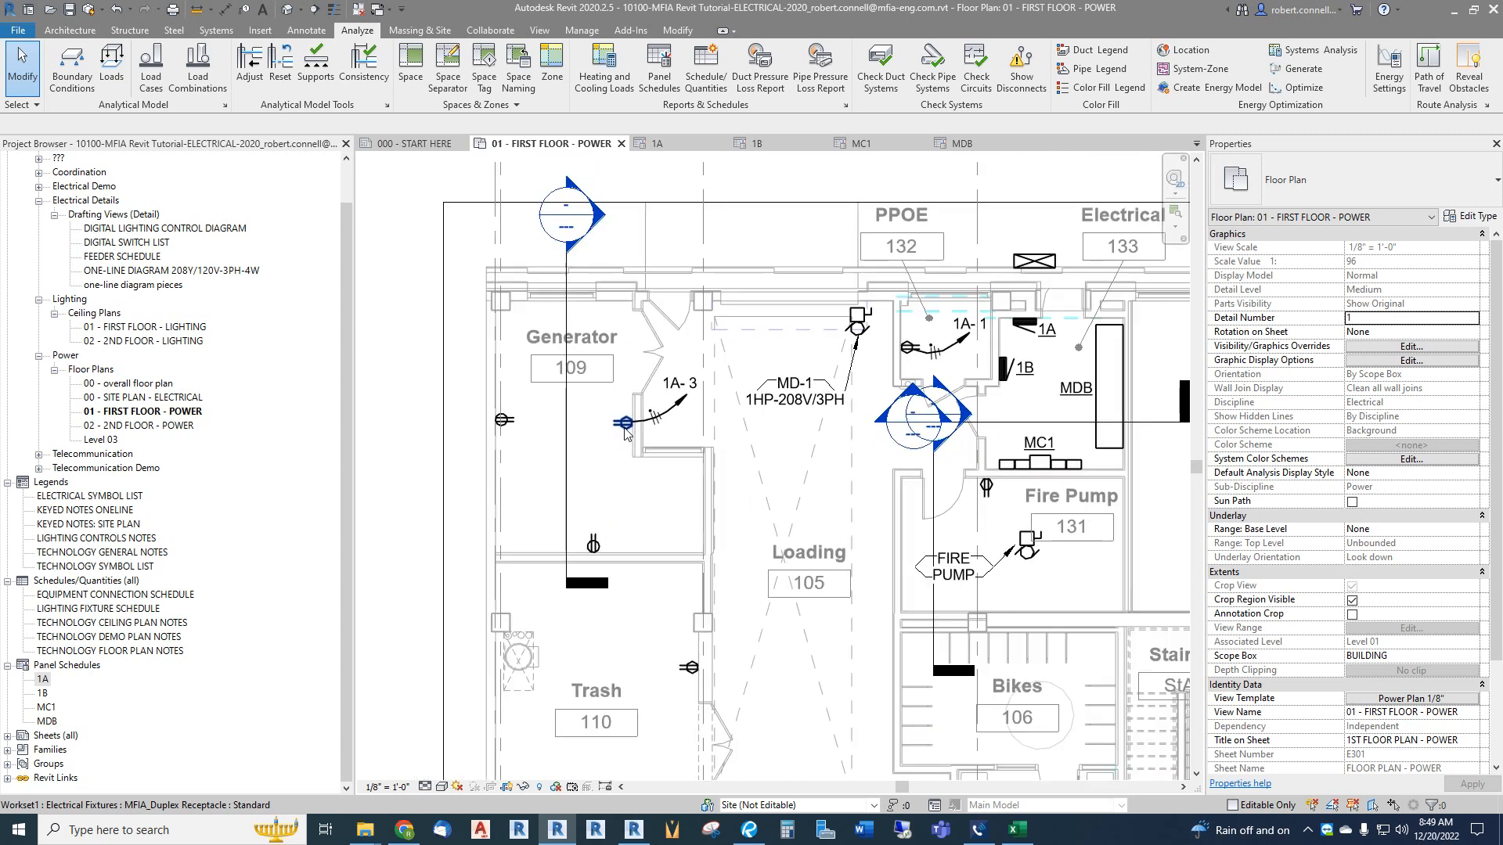
{"action": "scroll", "coordinate": [625, 433], "scroll_direction": "down", "scroll_amount": 3}
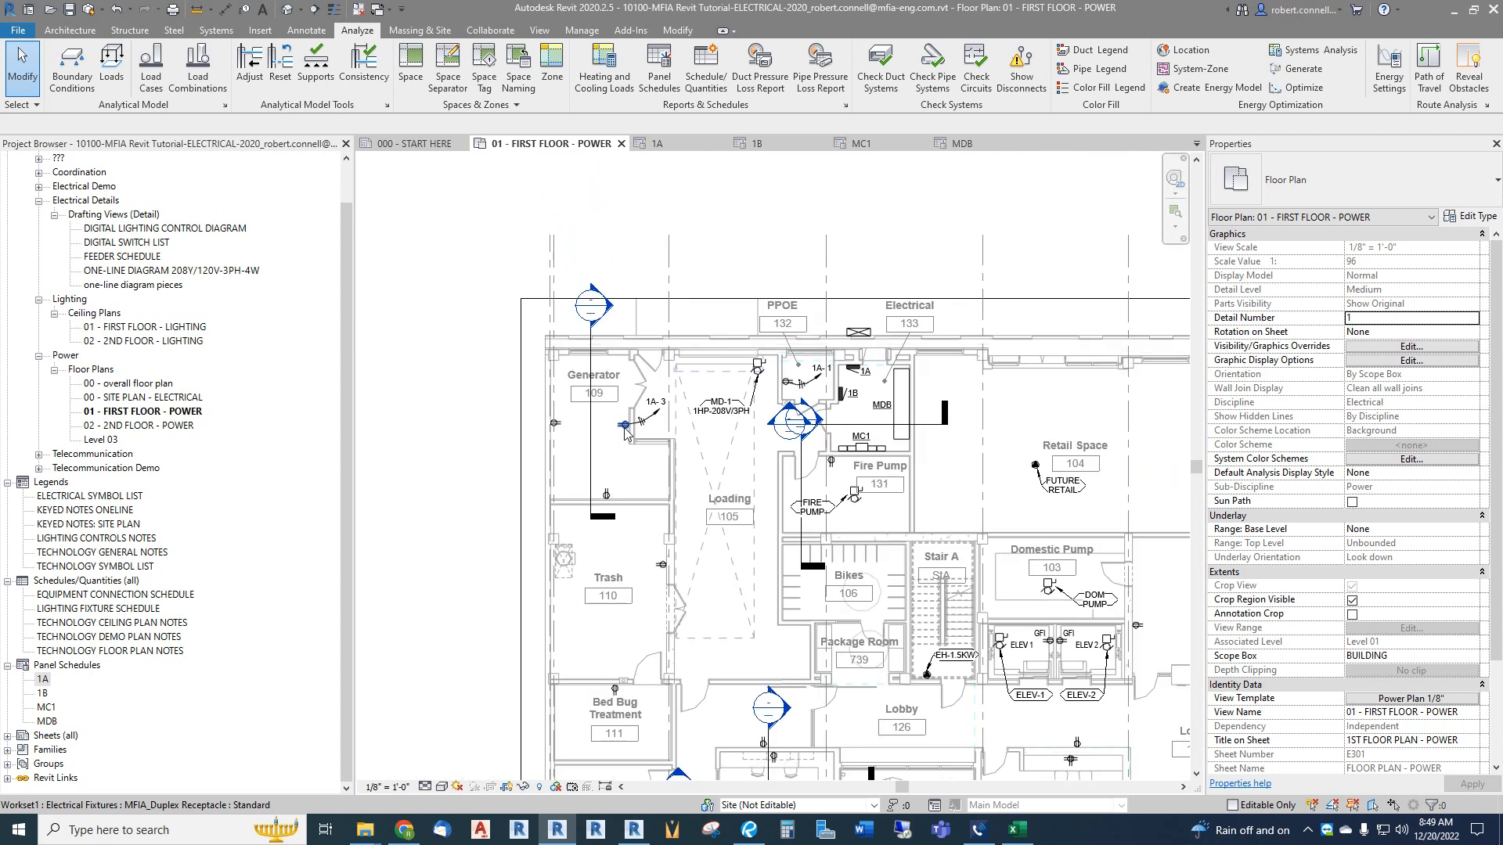
{"action": "key", "text": "Tab"}
{"action": "scroll", "coordinate": [624, 433], "scroll_direction": "up", "scroll_amount": 6}
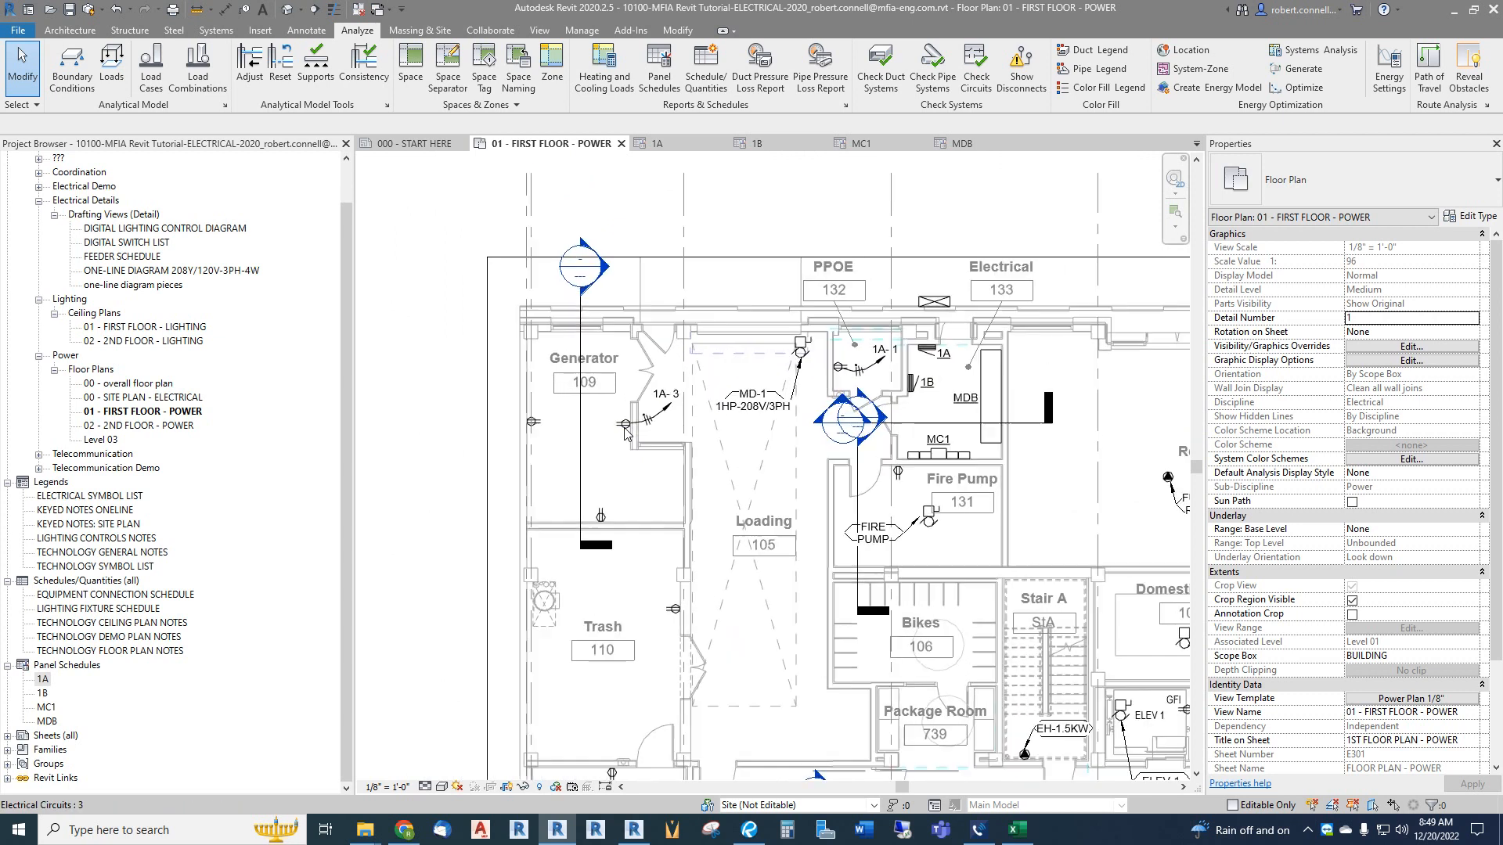
{"action": "scroll", "coordinate": [643, 446], "scroll_direction": "down", "scroll_amount": 1}
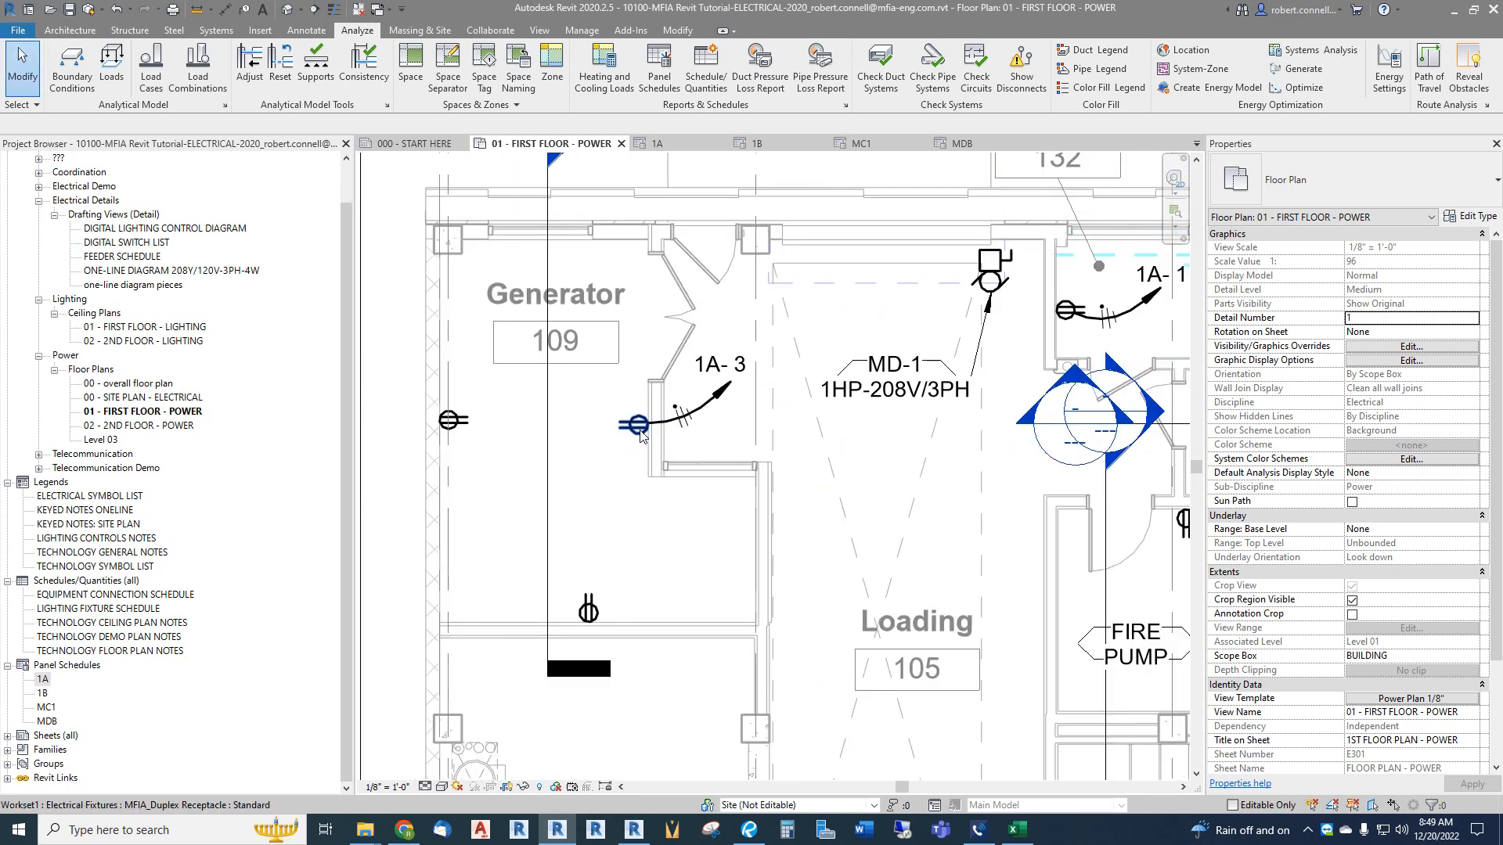
{"action": "key", "text": "Tab"}
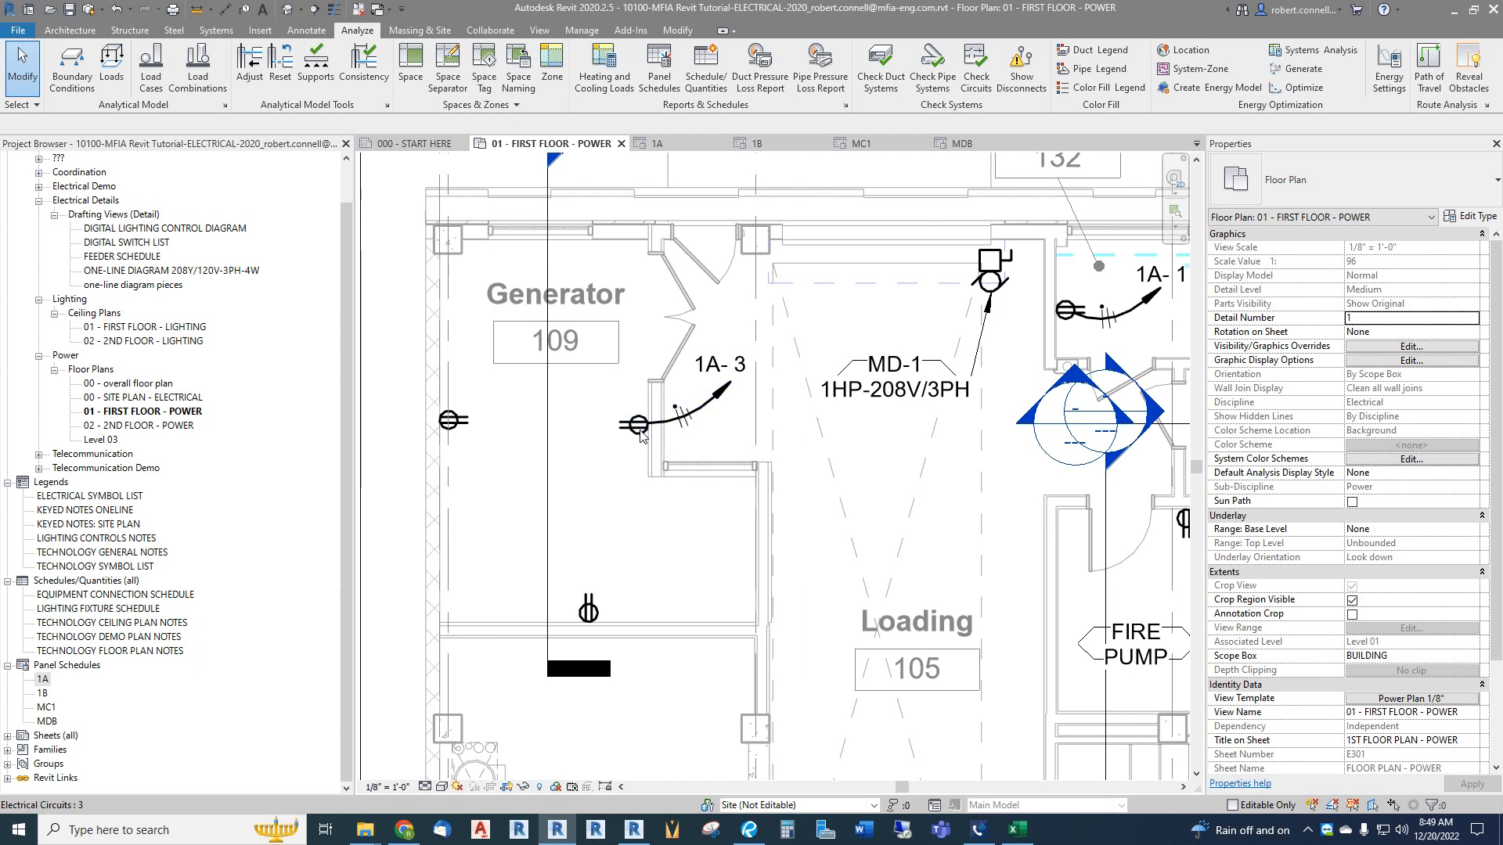
{"action": "left_click", "coordinate": [640, 435]}
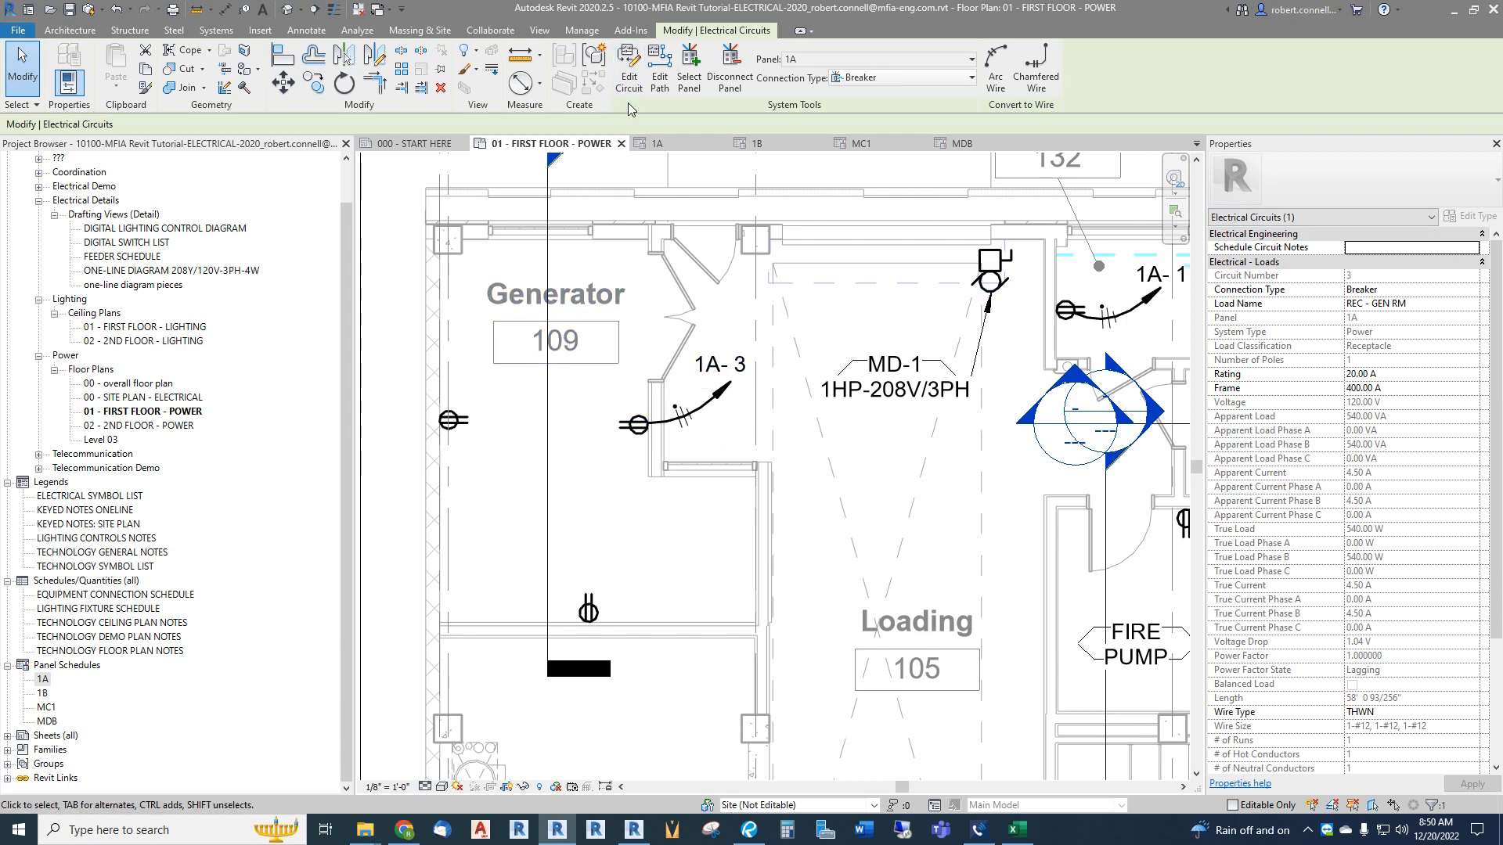
{"action": "left_click", "coordinate": [996, 72]}
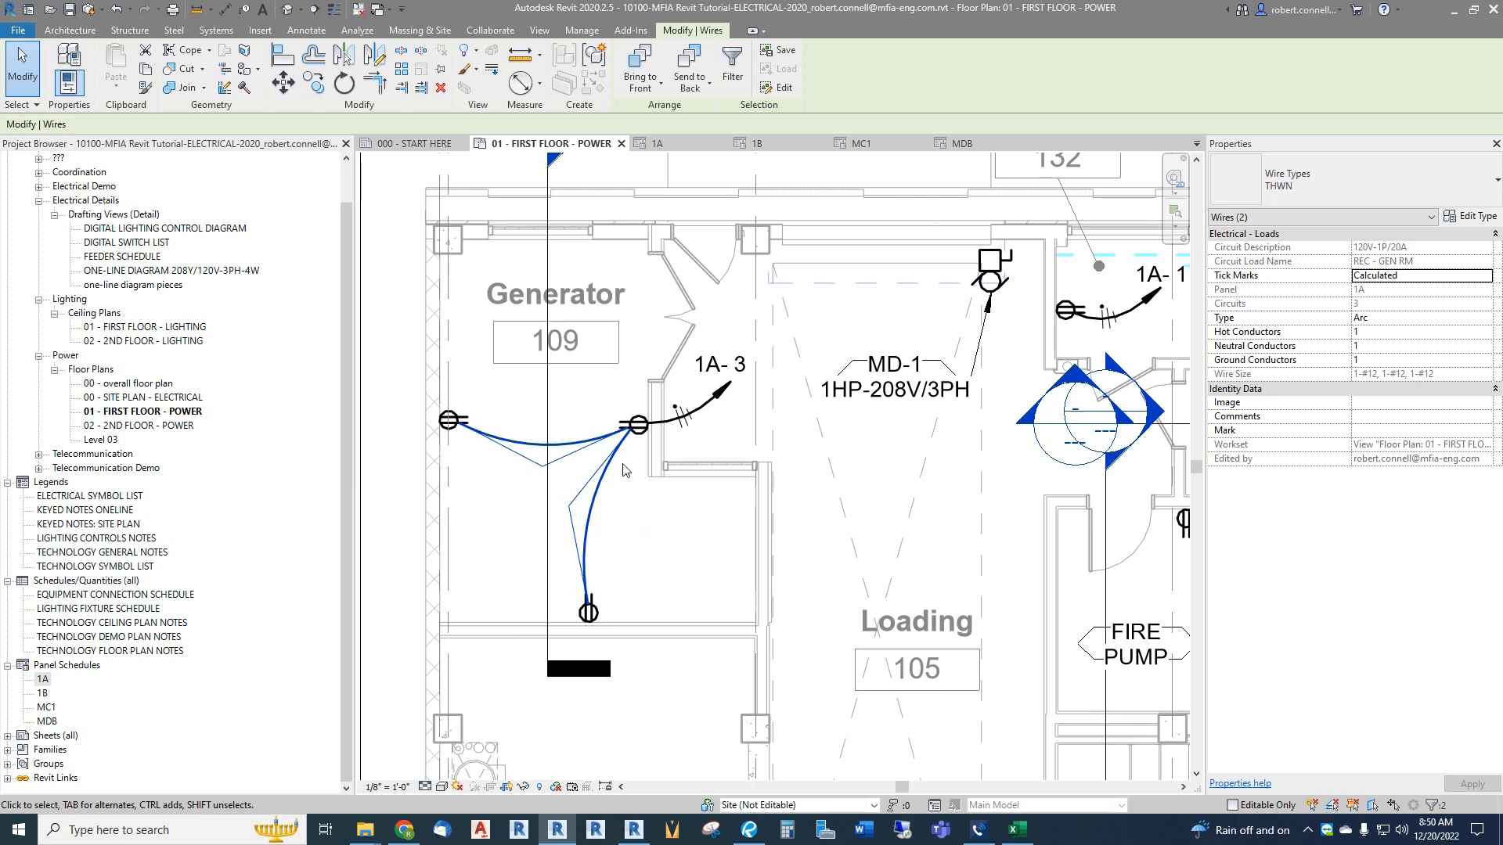
Step: Select each new arc wire in Generator 109 and examine its end at the home-run receptacle, clearing the selection
{"action": "scroll", "coordinate": [631, 436], "scroll_direction": "up", "scroll_amount": 2}
{"action": "left_click", "coordinate": [633, 431]}
{"action": "left_click_drag", "start_coordinate": [633, 431], "coordinate": [639, 469]}
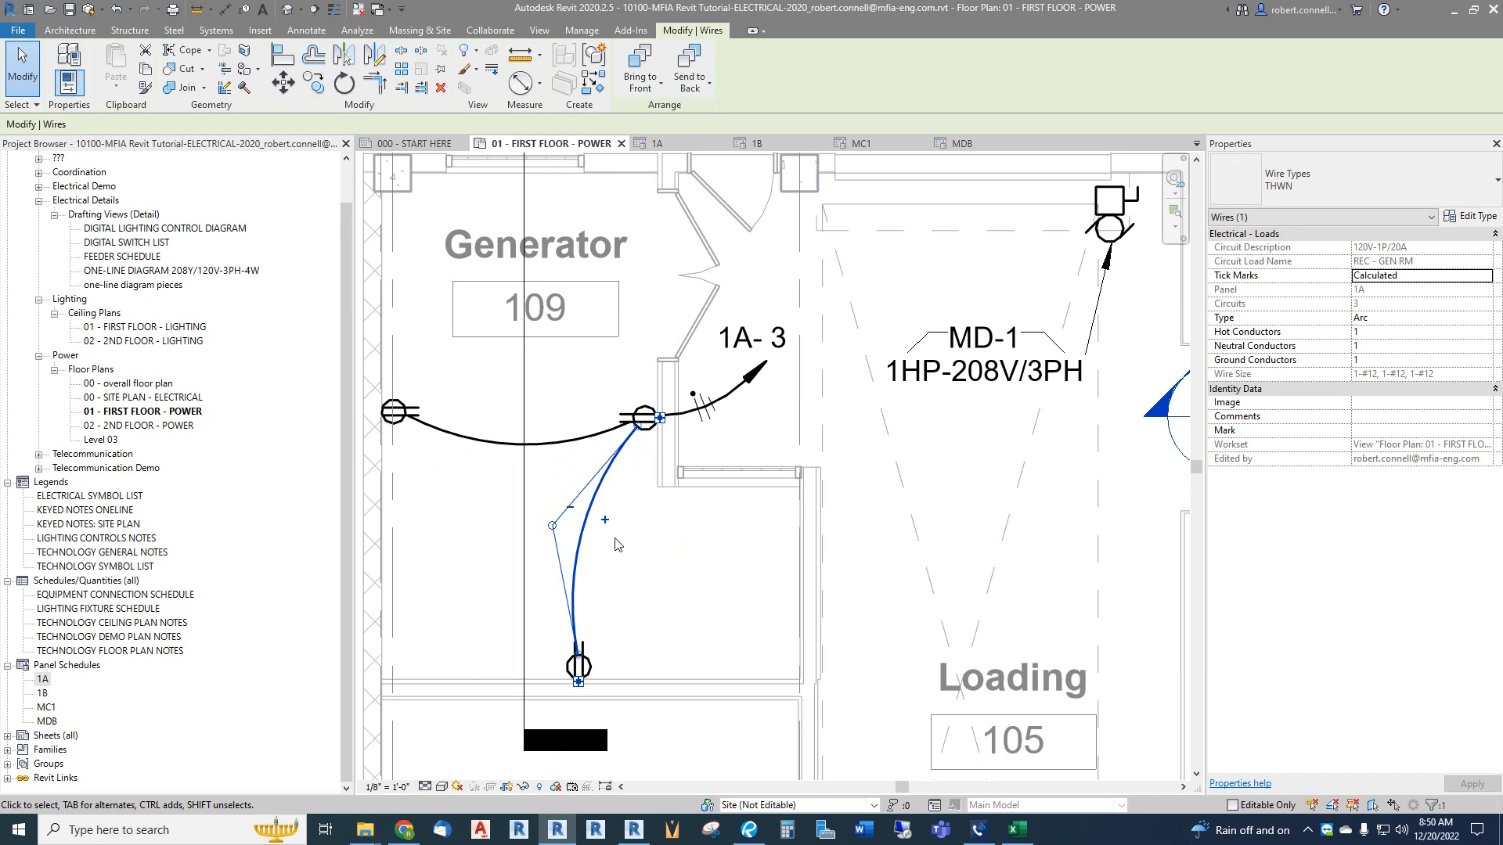
{"action": "left_click", "coordinate": [619, 546]}
{"action": "scroll", "coordinate": [628, 444], "scroll_direction": "up", "scroll_amount": 5}
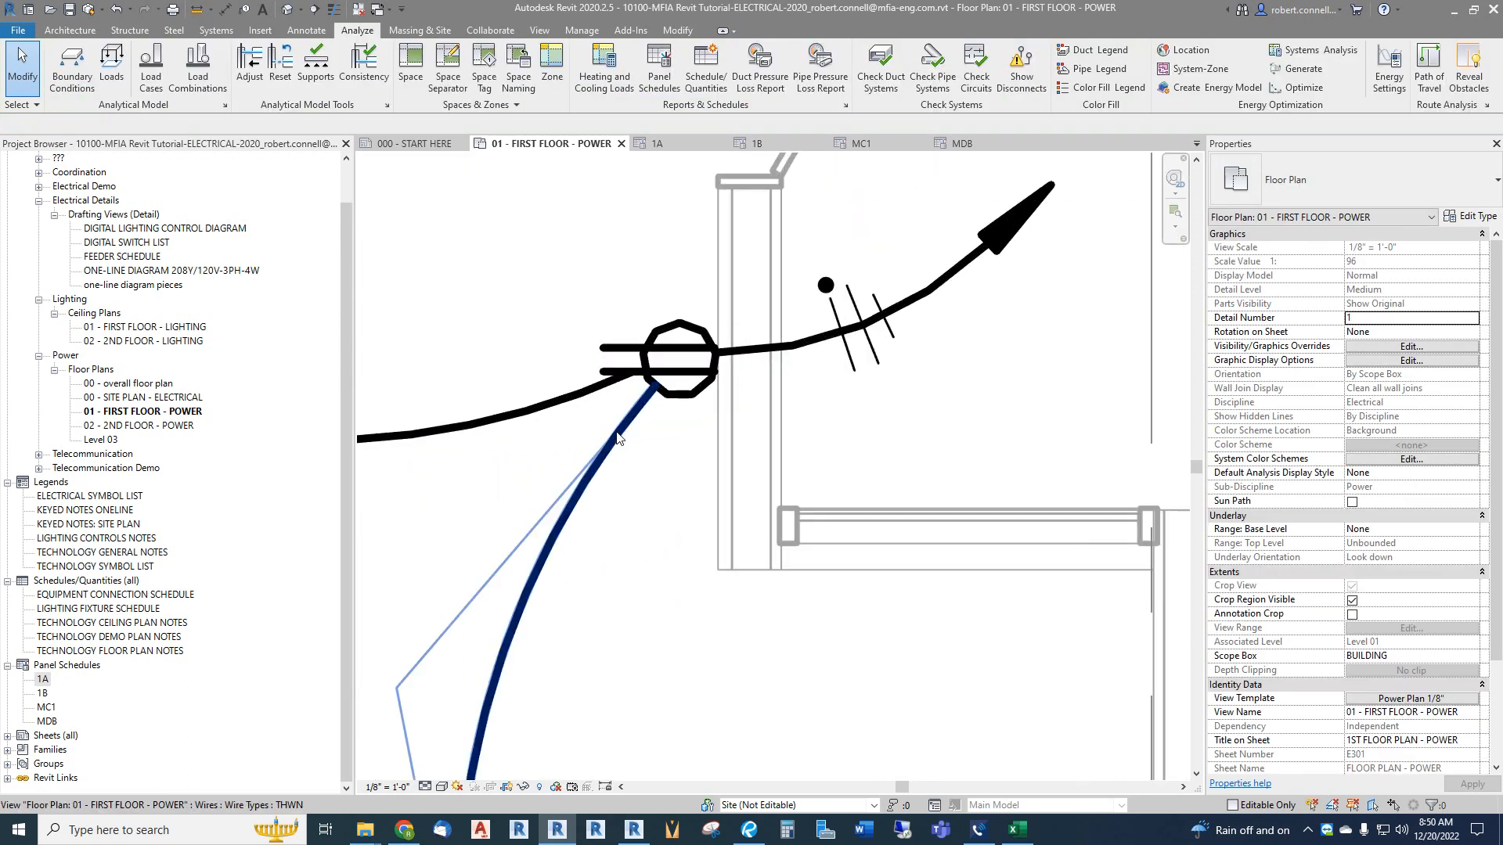
{"action": "left_click", "coordinate": [593, 388]}
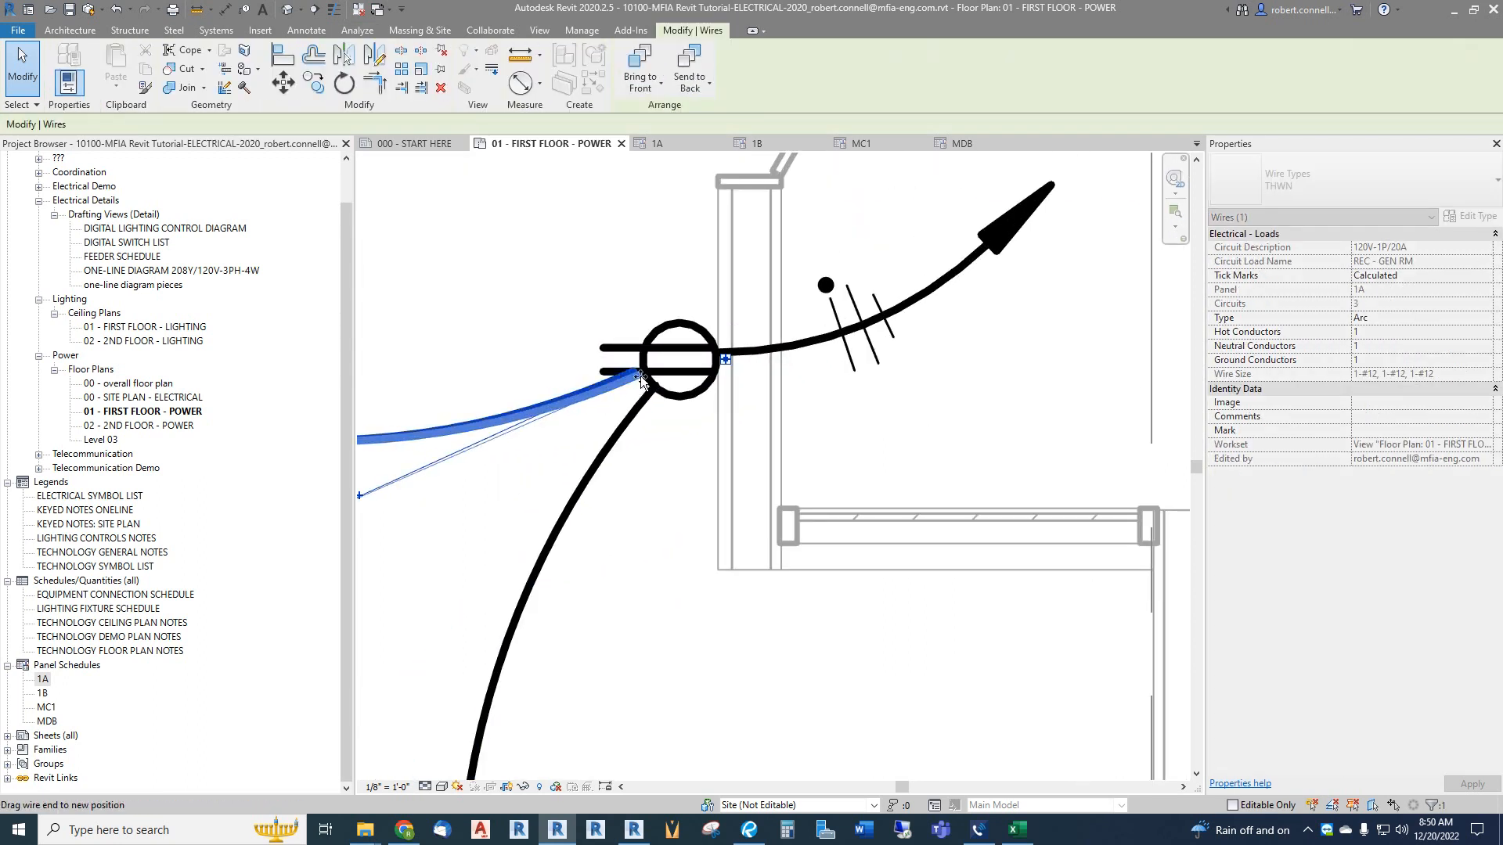
{"action": "scroll", "coordinate": [682, 423], "scroll_direction": "down", "scroll_amount": 5}
{"action": "mouse_move", "coordinate": [616, 486]}
{"action": "left_mouse_down"}
{"action": "mouse_move", "coordinate": [584, 516]}
{"action": "mouse_move", "coordinate": [592, 499]}
{"action": "left_mouse_up"}
{"action": "left_click", "coordinate": [500, 536]}
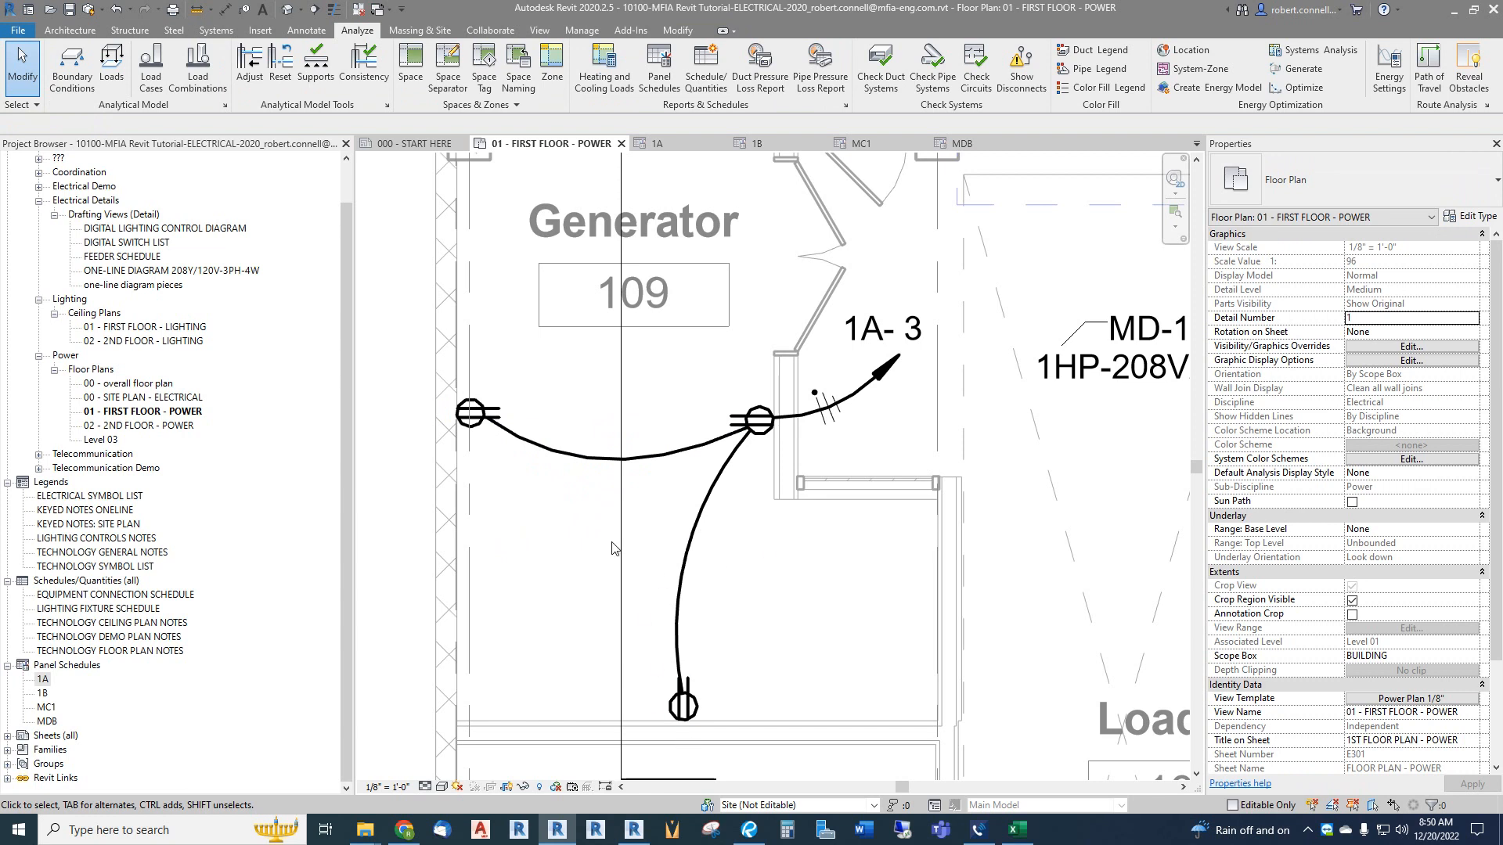
Step: Review the load and current properties of the three-receptacle REC - GEN RM circuit and deselect it
{"action": "scroll", "coordinate": [526, 574], "scroll_direction": "down", "scroll_amount": 2}
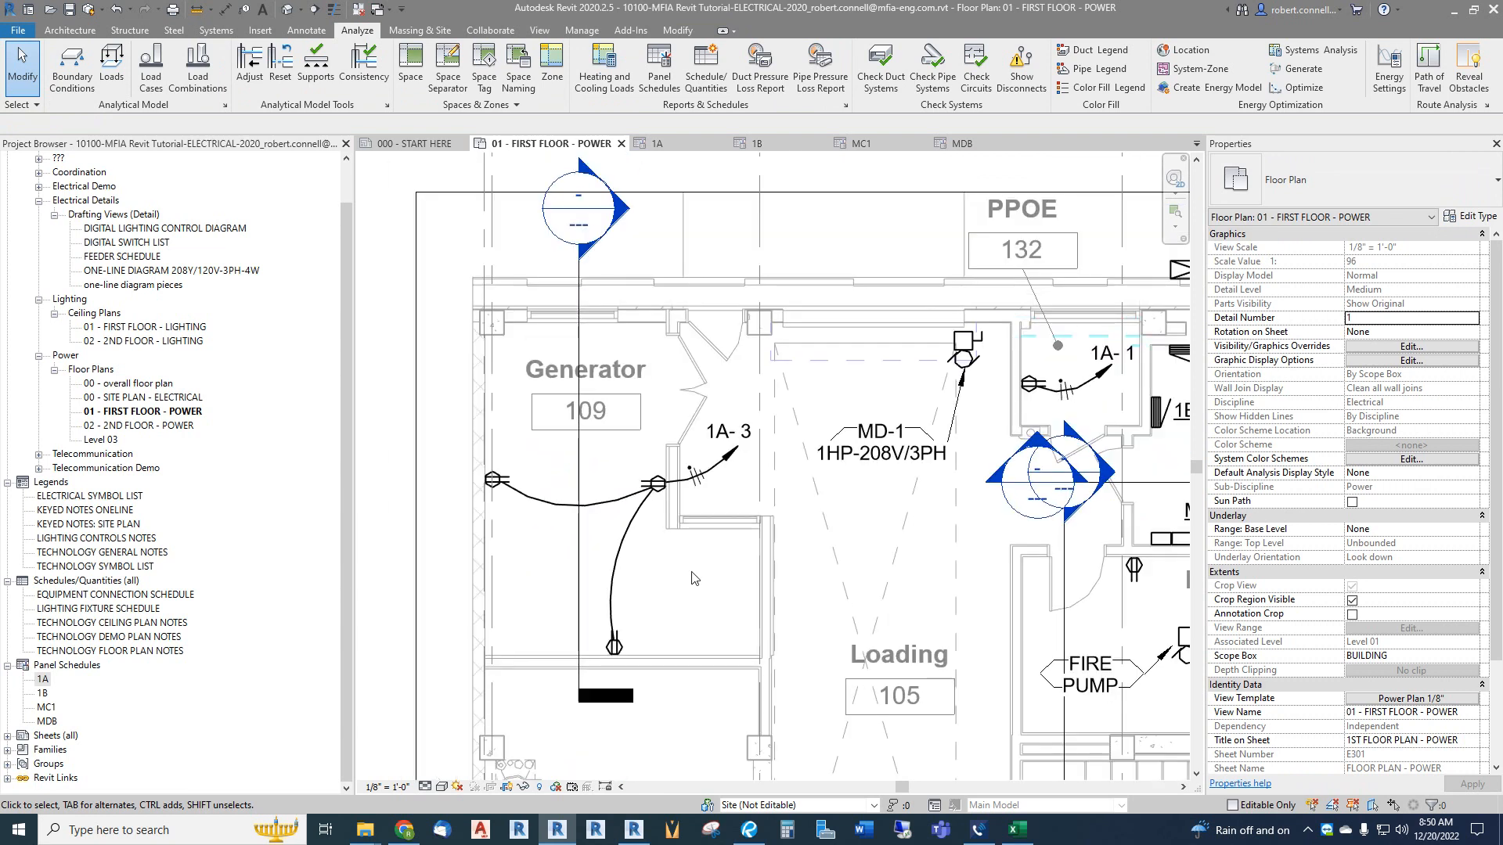
{"action": "scroll", "coordinate": [692, 578], "scroll_direction": "up", "scroll_amount": 1}
{"action": "key", "text": "Tab"}
{"action": "key", "text": "Tab"}
{"action": "left_click", "coordinate": [656, 475]}
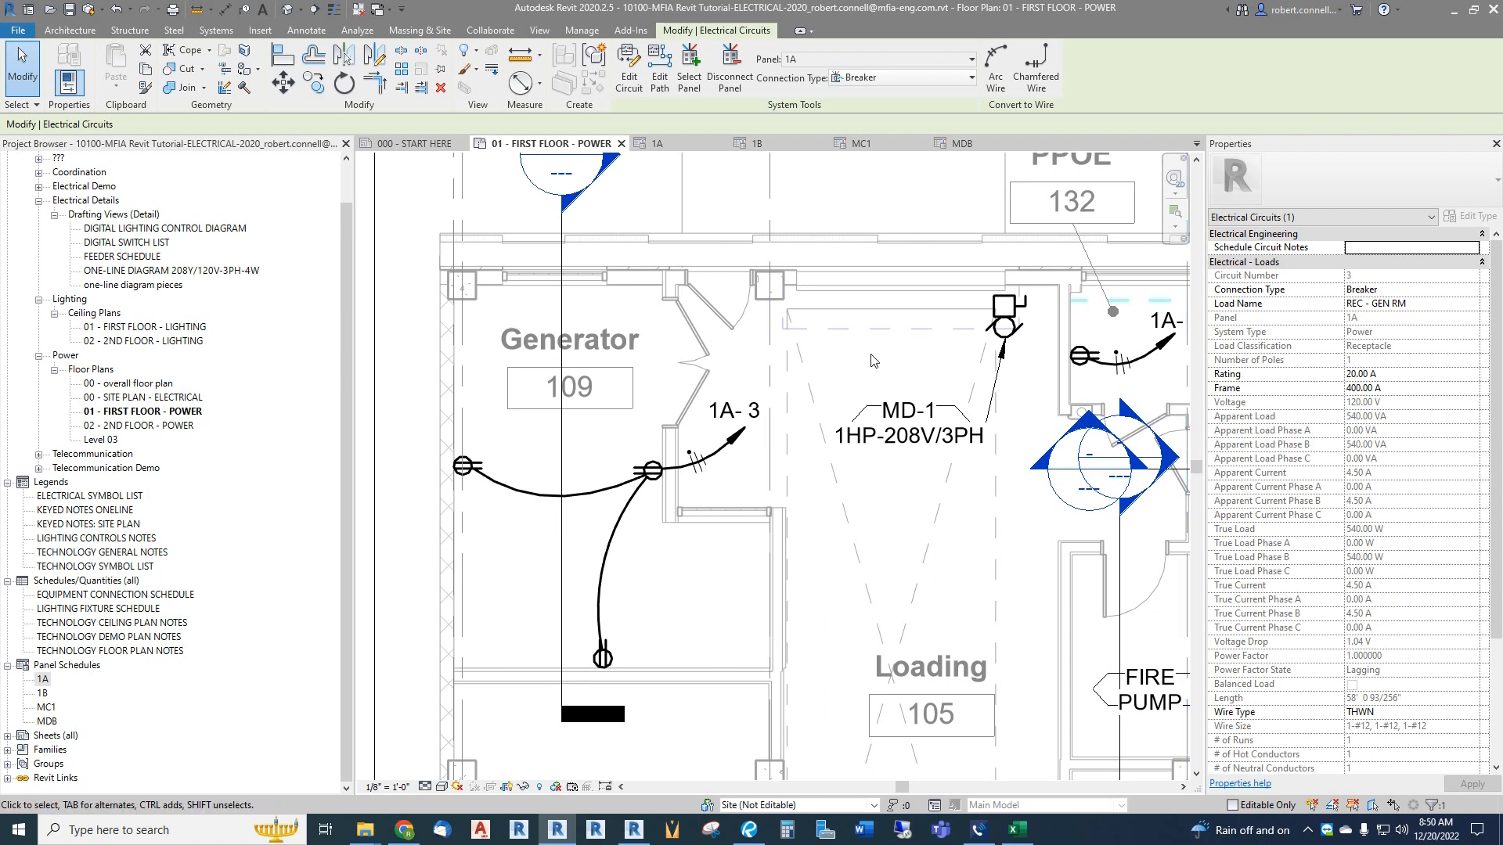
{"action": "key", "text": "Escape"}
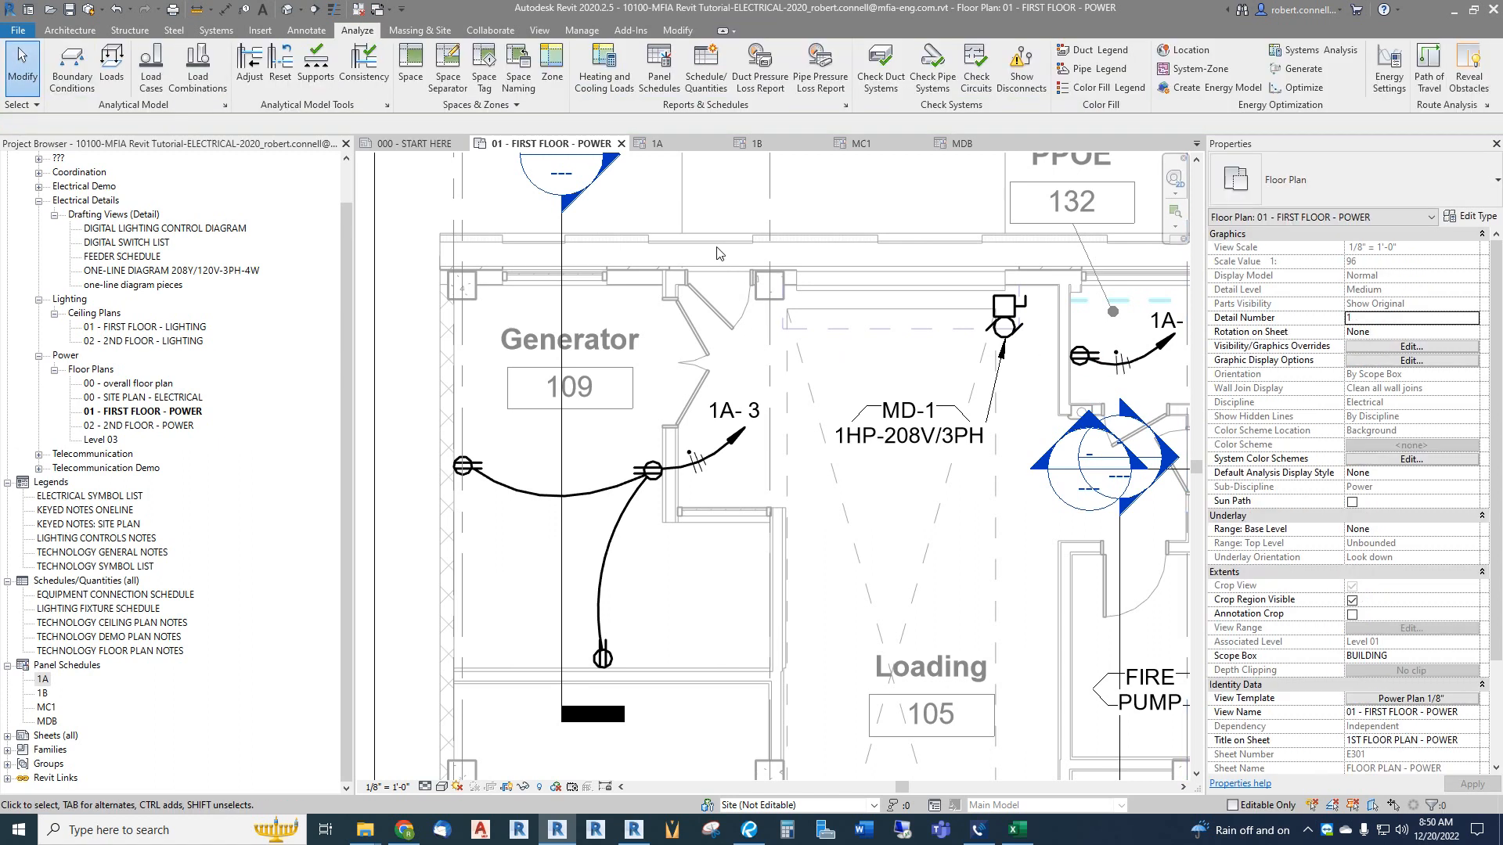
Step: Review the circuit loads and panel totals in the panel 1A schedule, and return to the first-floor power plan
{"action": "left_click", "coordinate": [671, 147]}
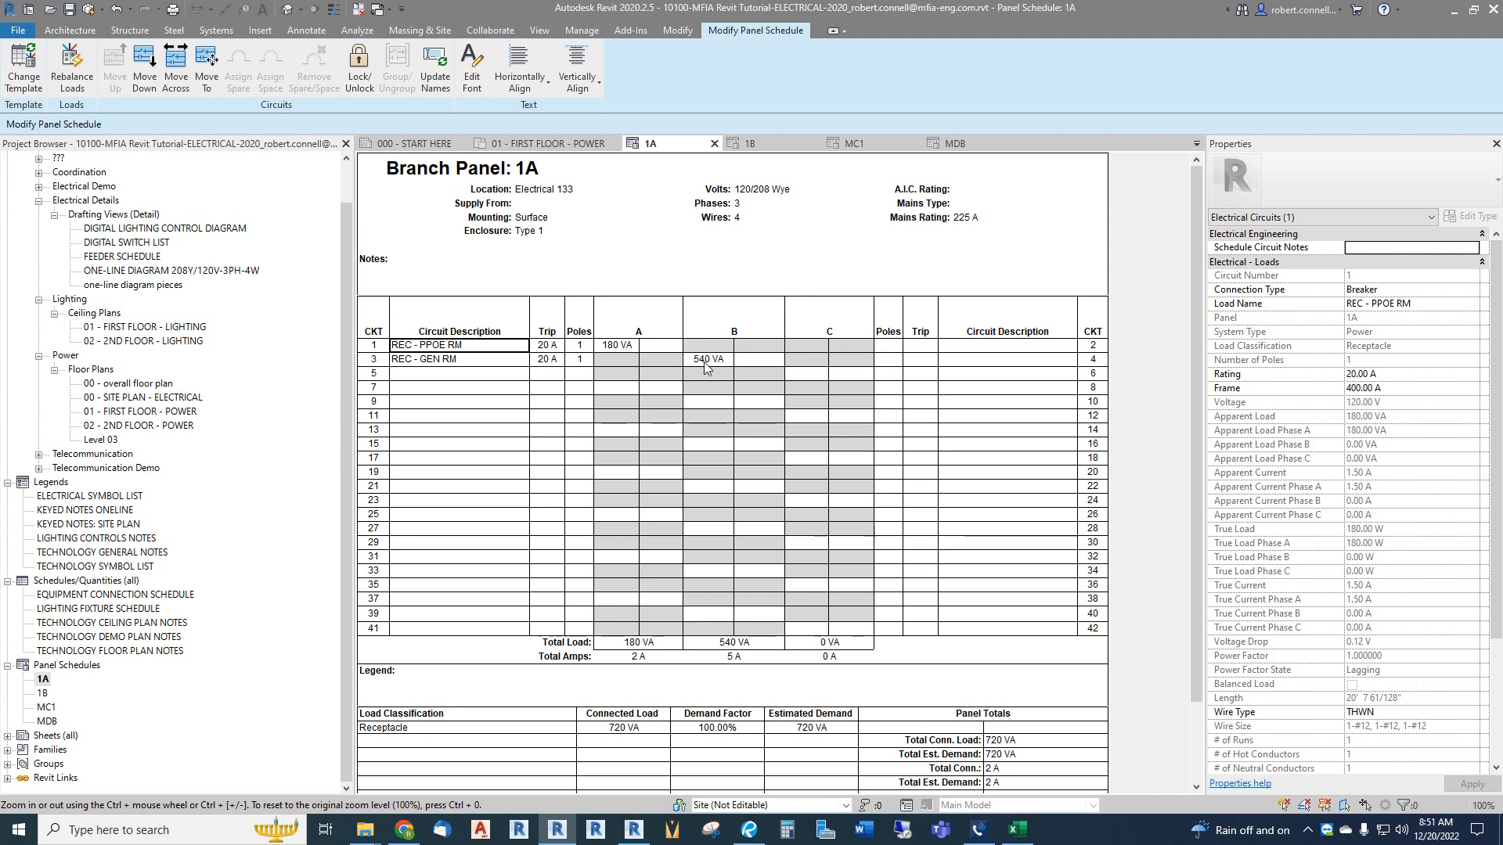
{"action": "scroll", "coordinate": [720, 365], "scroll_direction": "down", "scroll_amount": 3}
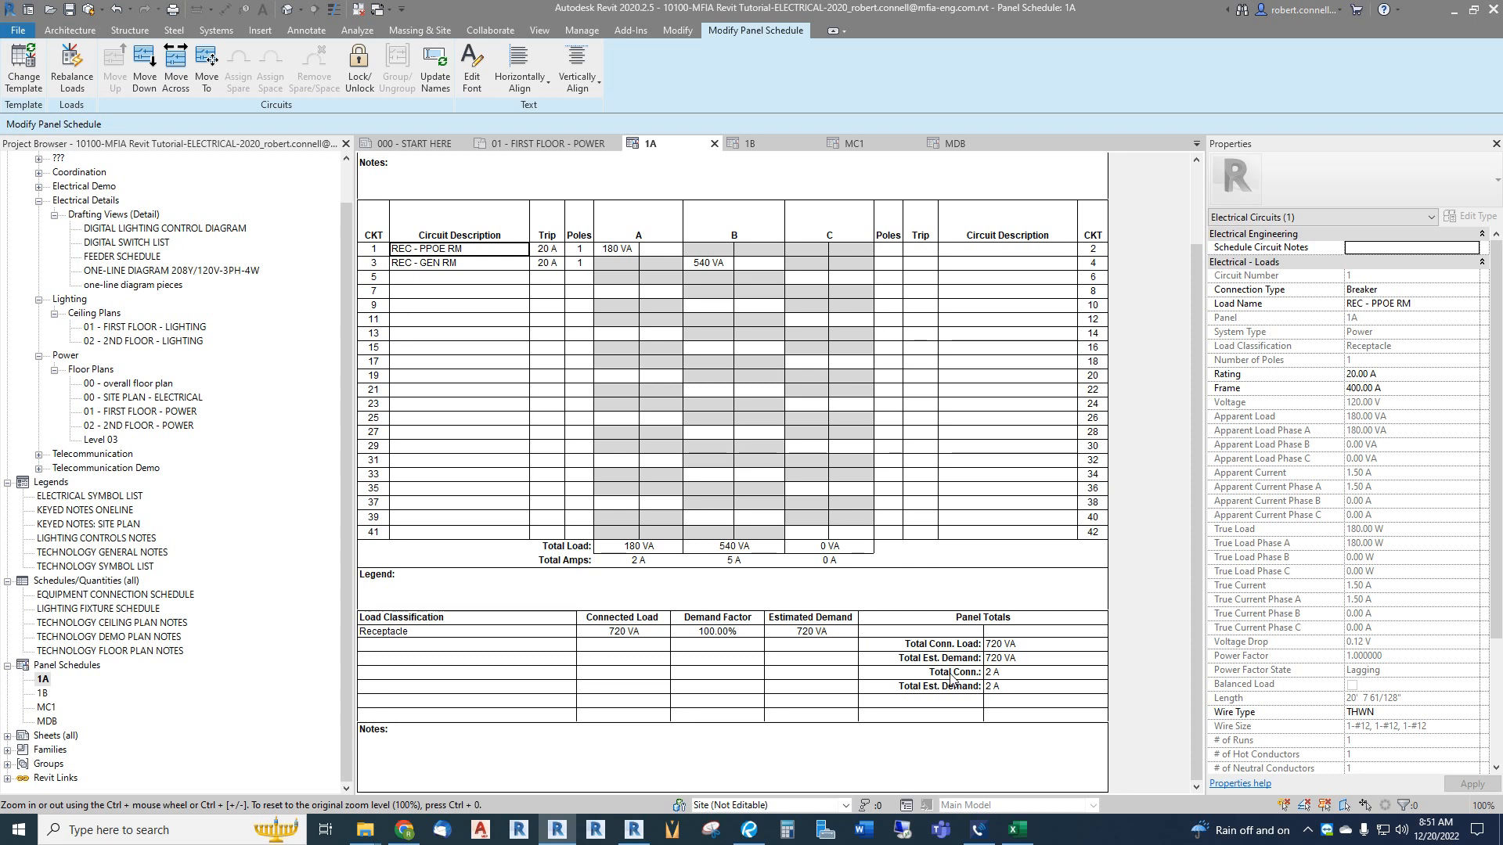
{"action": "scroll", "coordinate": [791, 524], "scroll_direction": "up", "scroll_amount": 3}
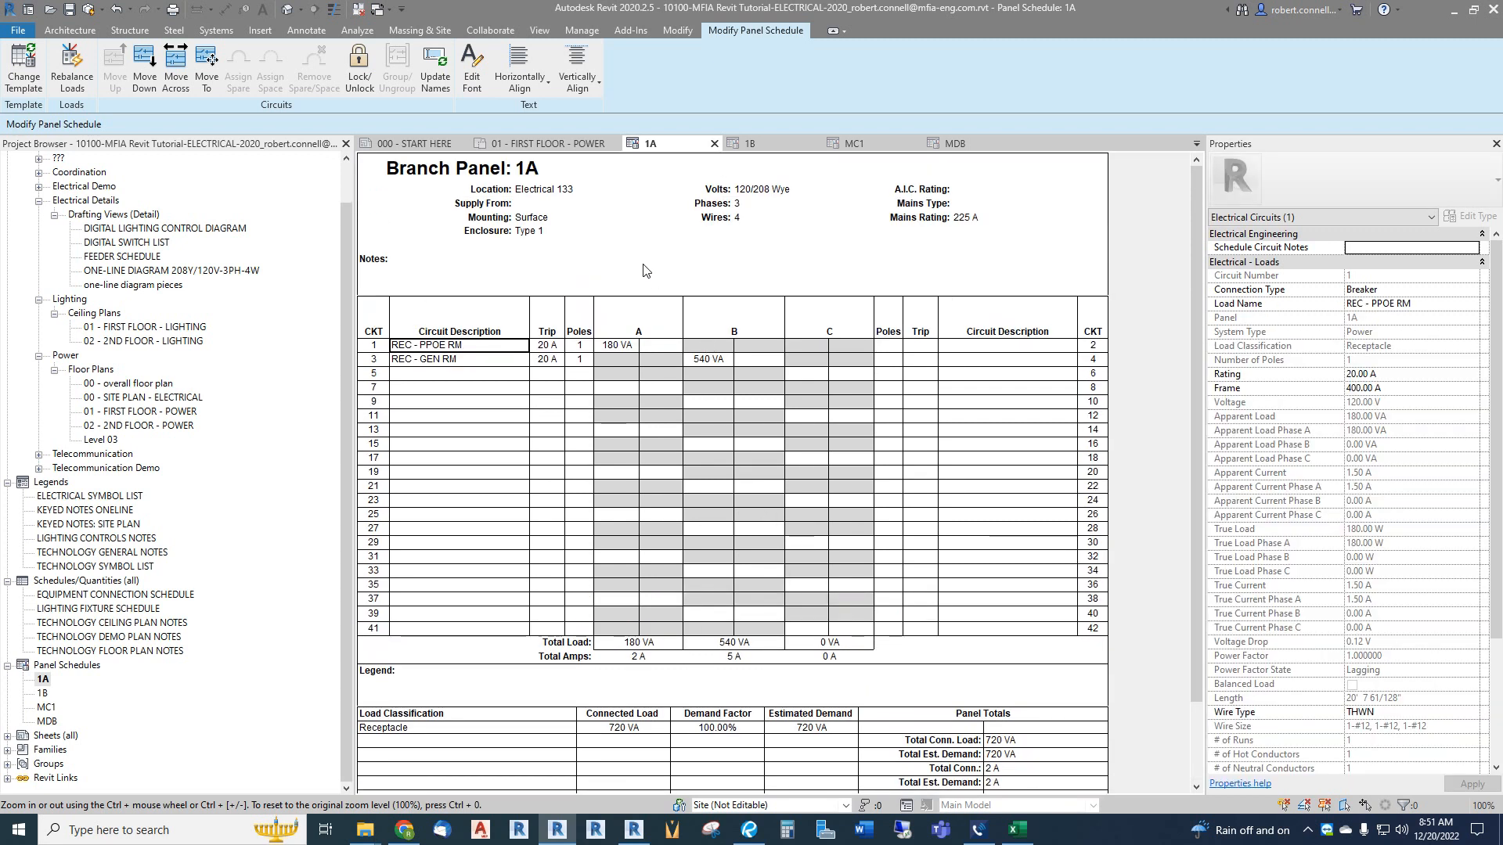
{"action": "left_click", "coordinate": [558, 146]}
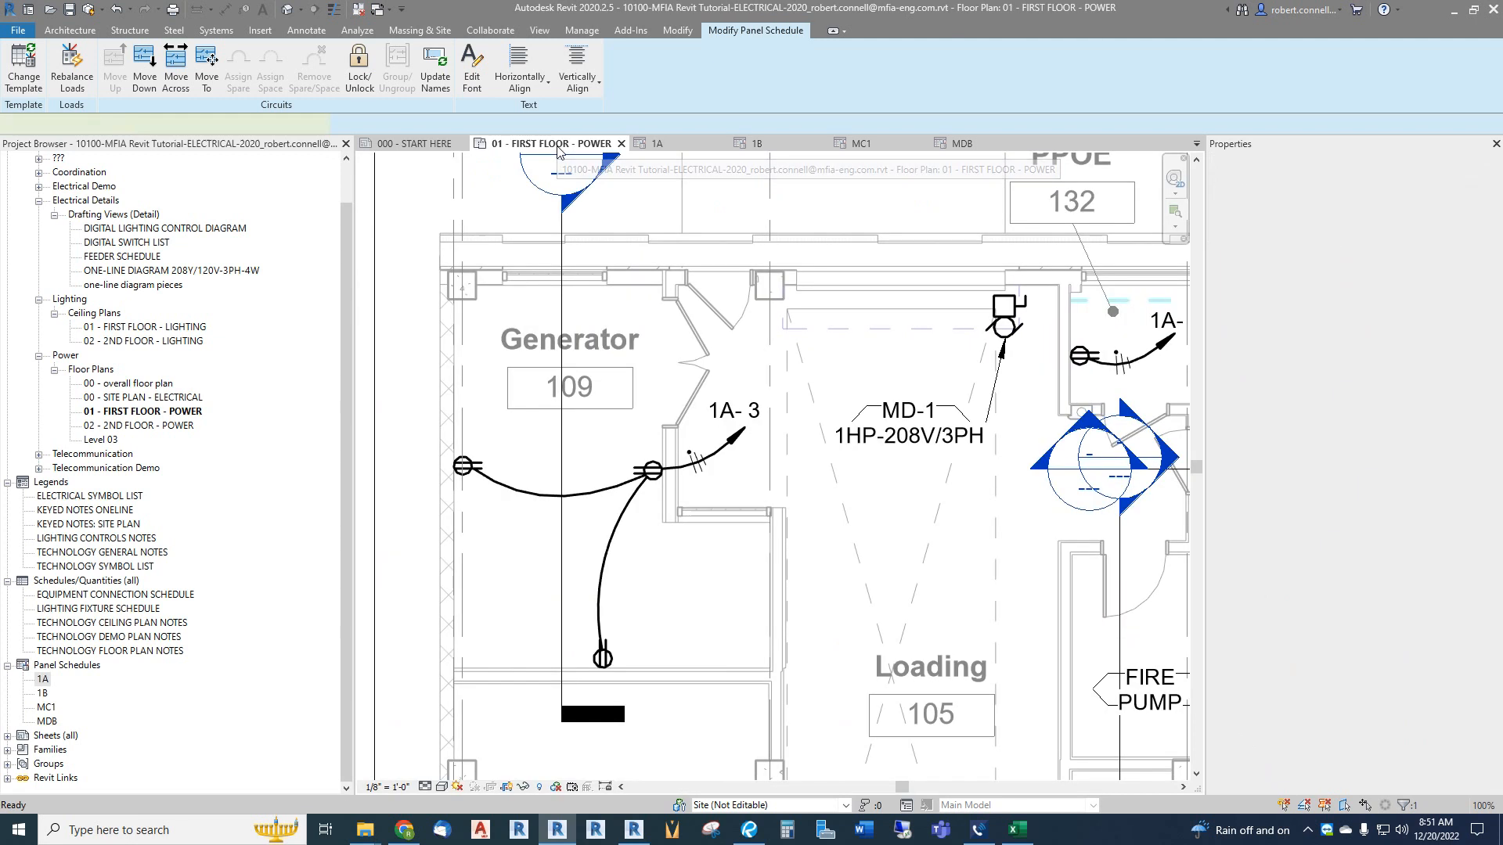
{"action": "scroll", "coordinate": [578, 328], "scroll_direction": "down", "scroll_amount": 3}
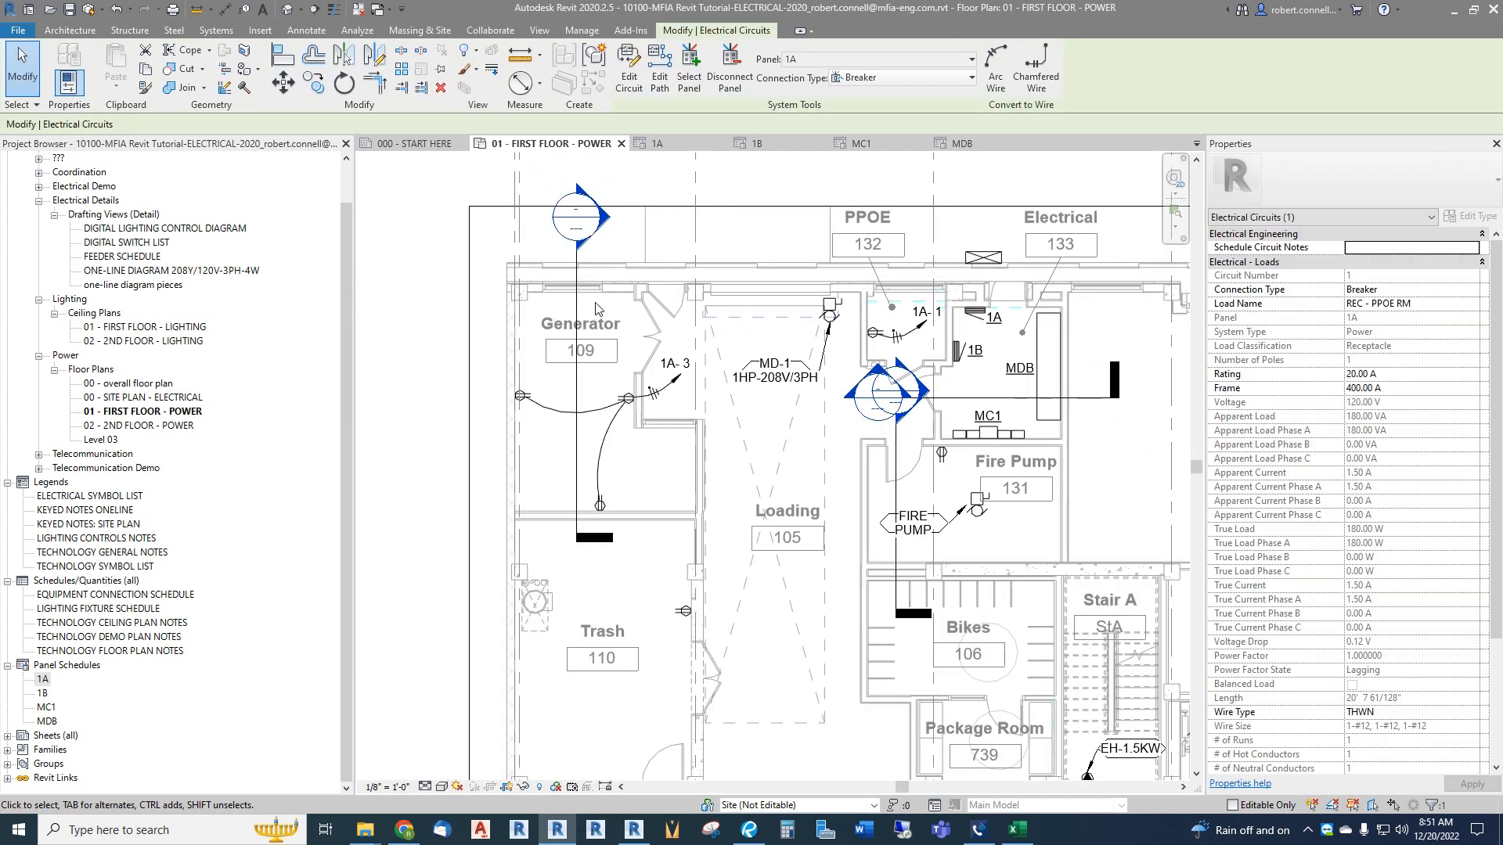
{"action": "scroll", "coordinate": [577, 330], "scroll_direction": "down", "scroll_amount": 2}
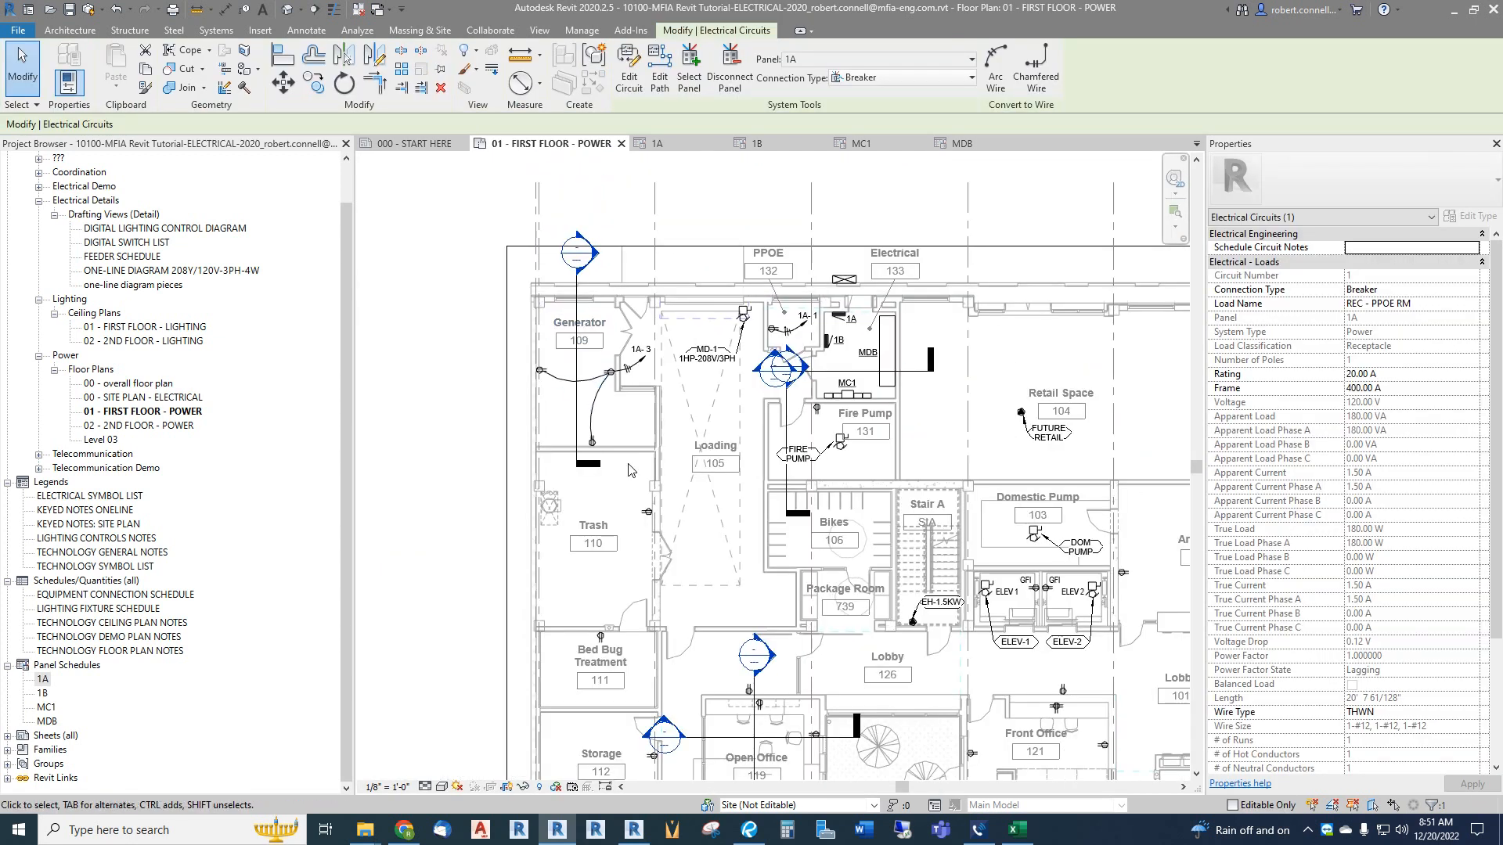
{"action": "scroll", "coordinate": [629, 470], "scroll_direction": "up", "scroll_amount": 2}
{"action": "scroll", "coordinate": [624, 470], "scroll_direction": "up", "scroll_amount": 3}
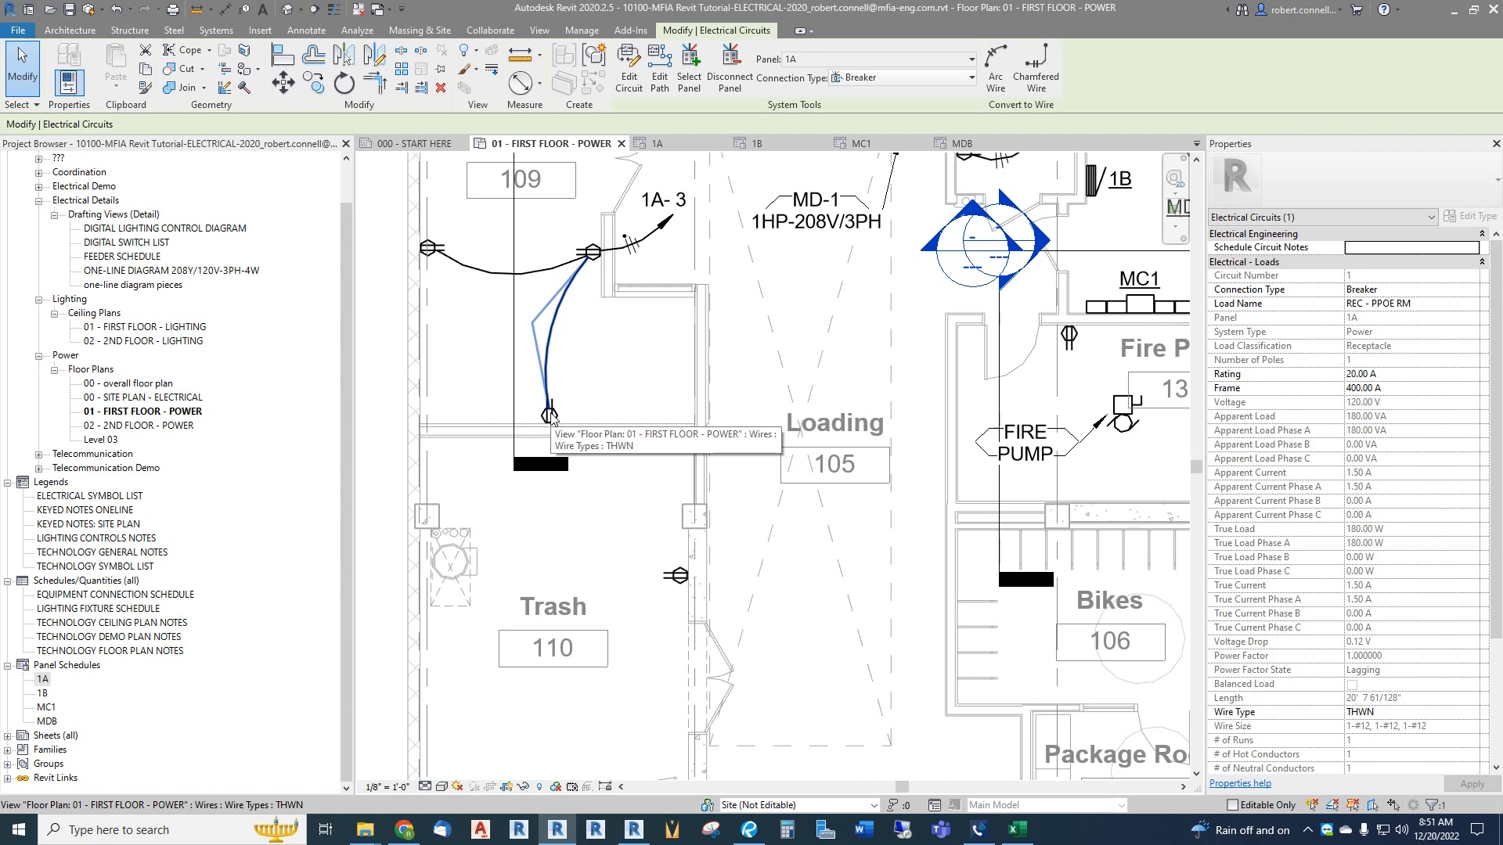
{"action": "left_click", "coordinate": [550, 414]}
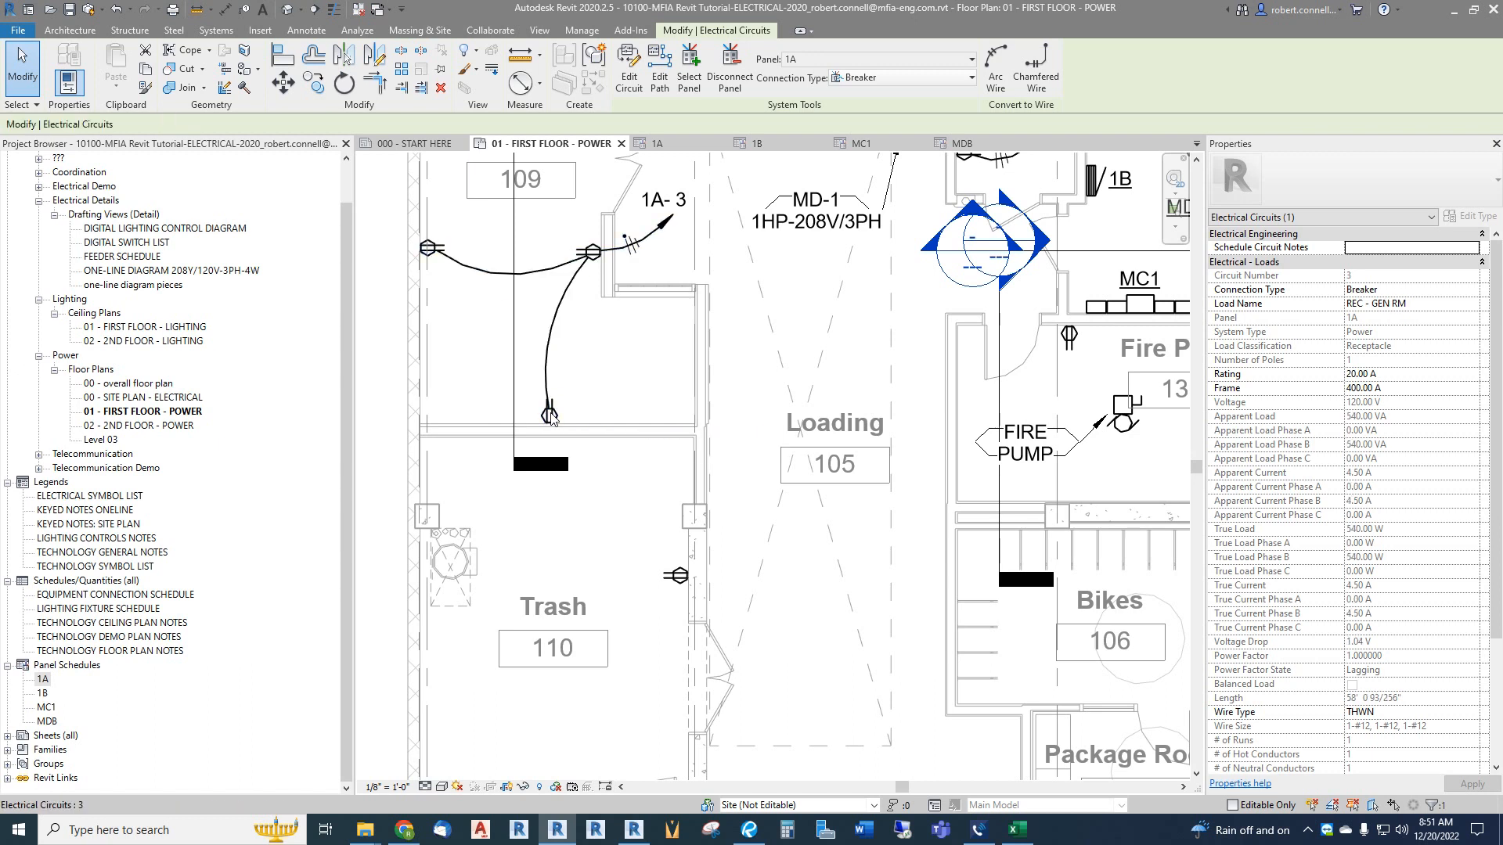
{"action": "left_click", "coordinate": [628, 76]}
{"action": "left_click", "coordinate": [121, 86]}
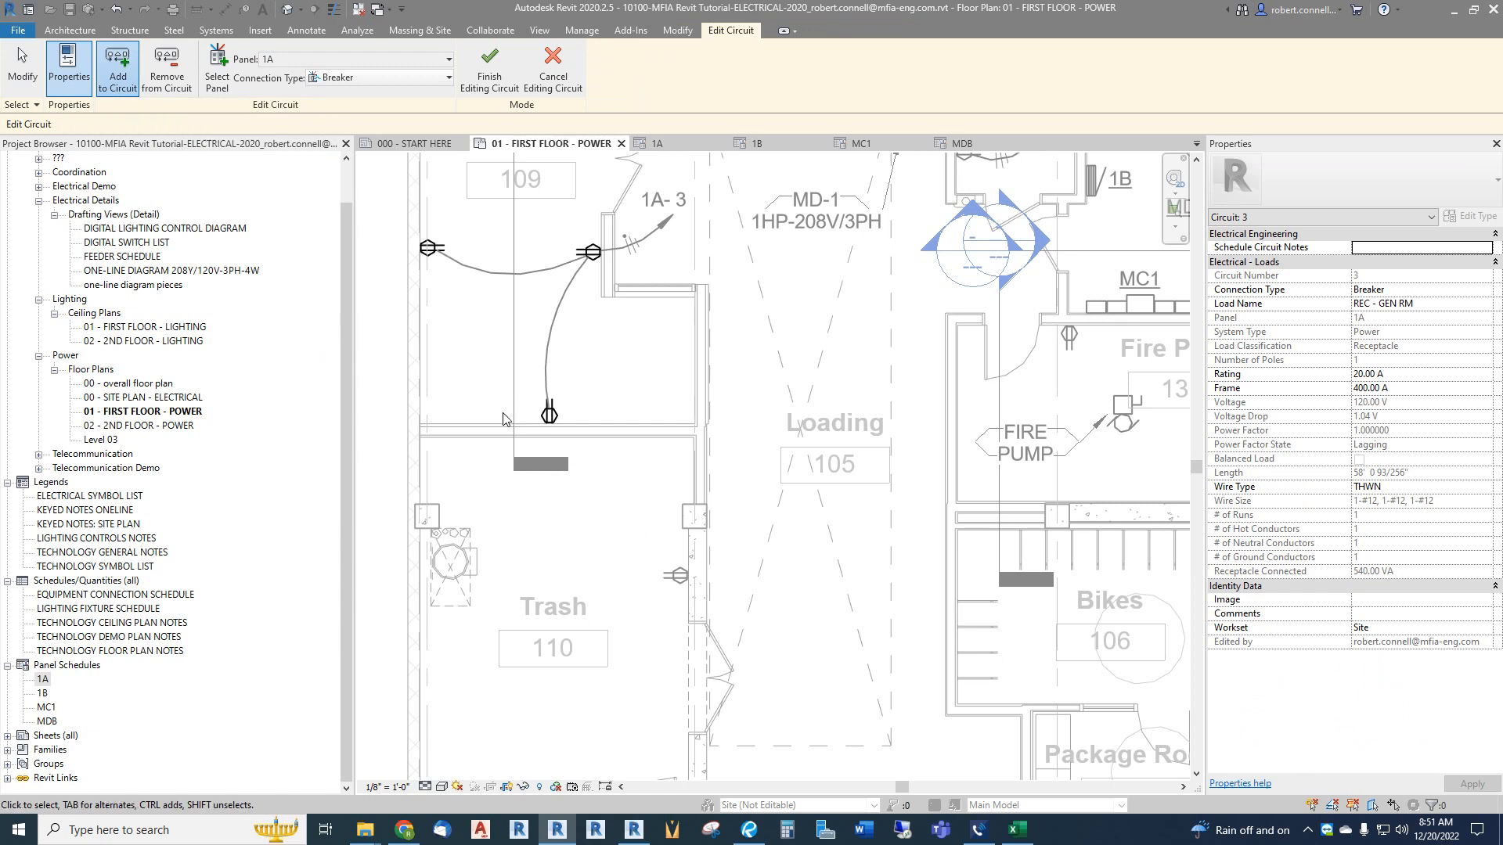
{"action": "key", "text": "Escape"}
{"action": "left_click", "coordinate": [554, 70]}
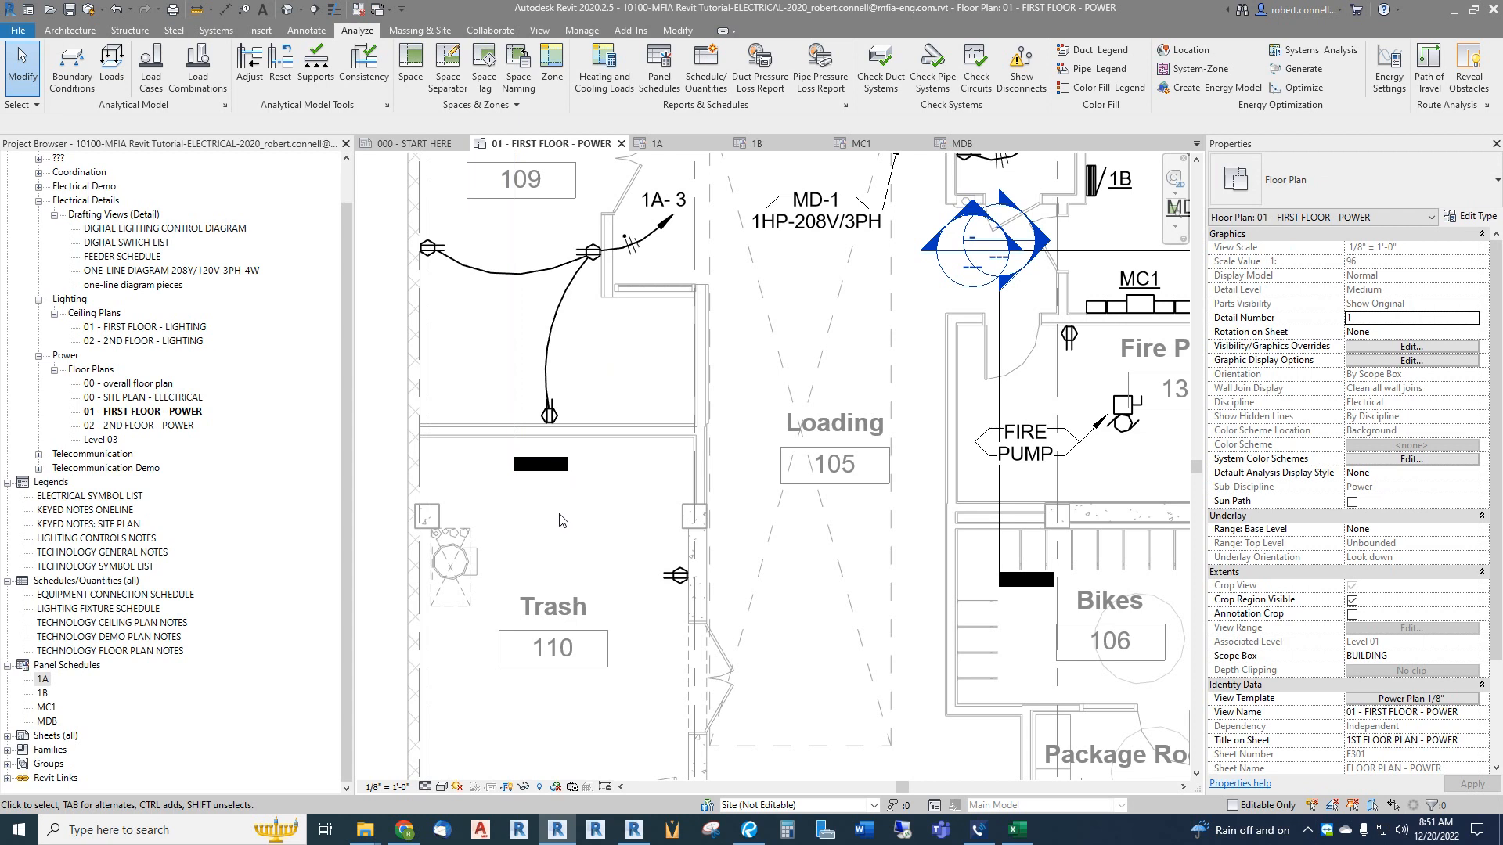
Step: Edit the REC - GEN RM circuit to remove the receptacle on Generator 109's lower wall, and finish editing the circuit
{"action": "scroll", "coordinate": [562, 520], "scroll_direction": "down", "scroll_amount": 2}
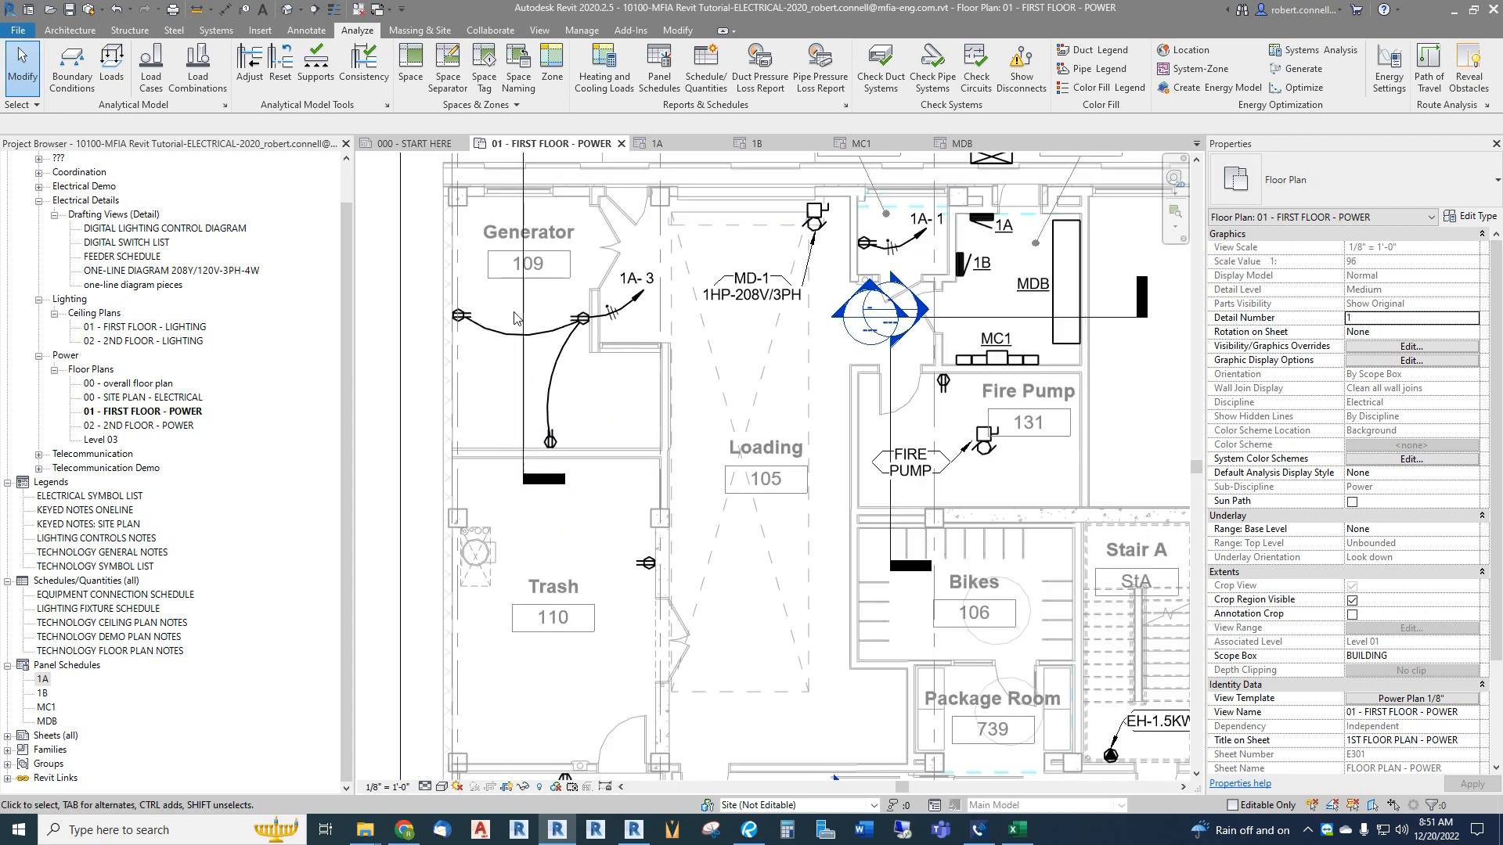
{"action": "scroll", "coordinate": [598, 508], "scroll_direction": "up", "scroll_amount": 3}
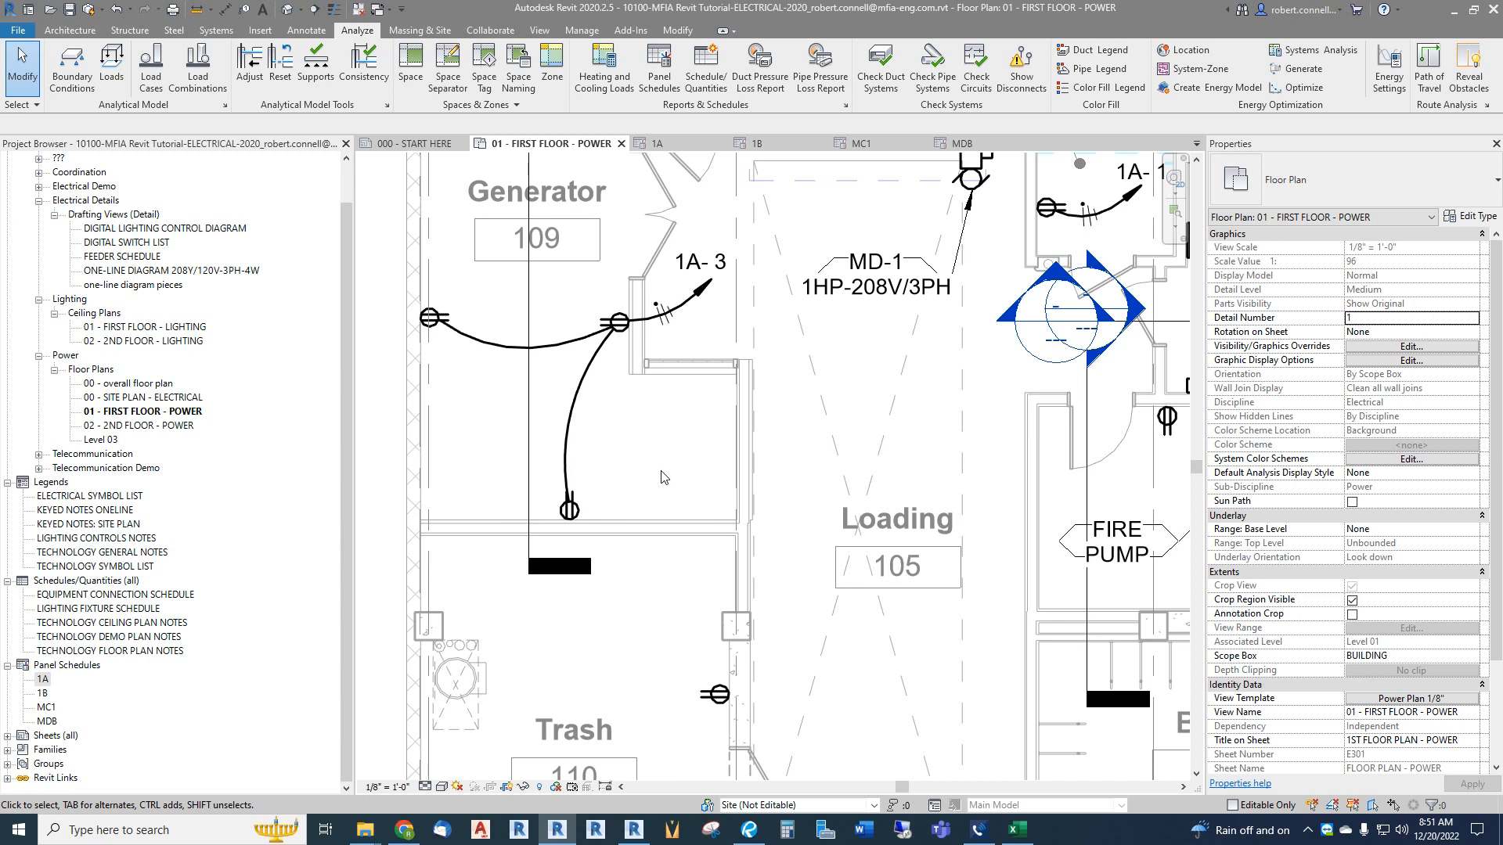
{"action": "key", "text": "Tab"}
{"action": "left_click", "coordinate": [622, 334]}
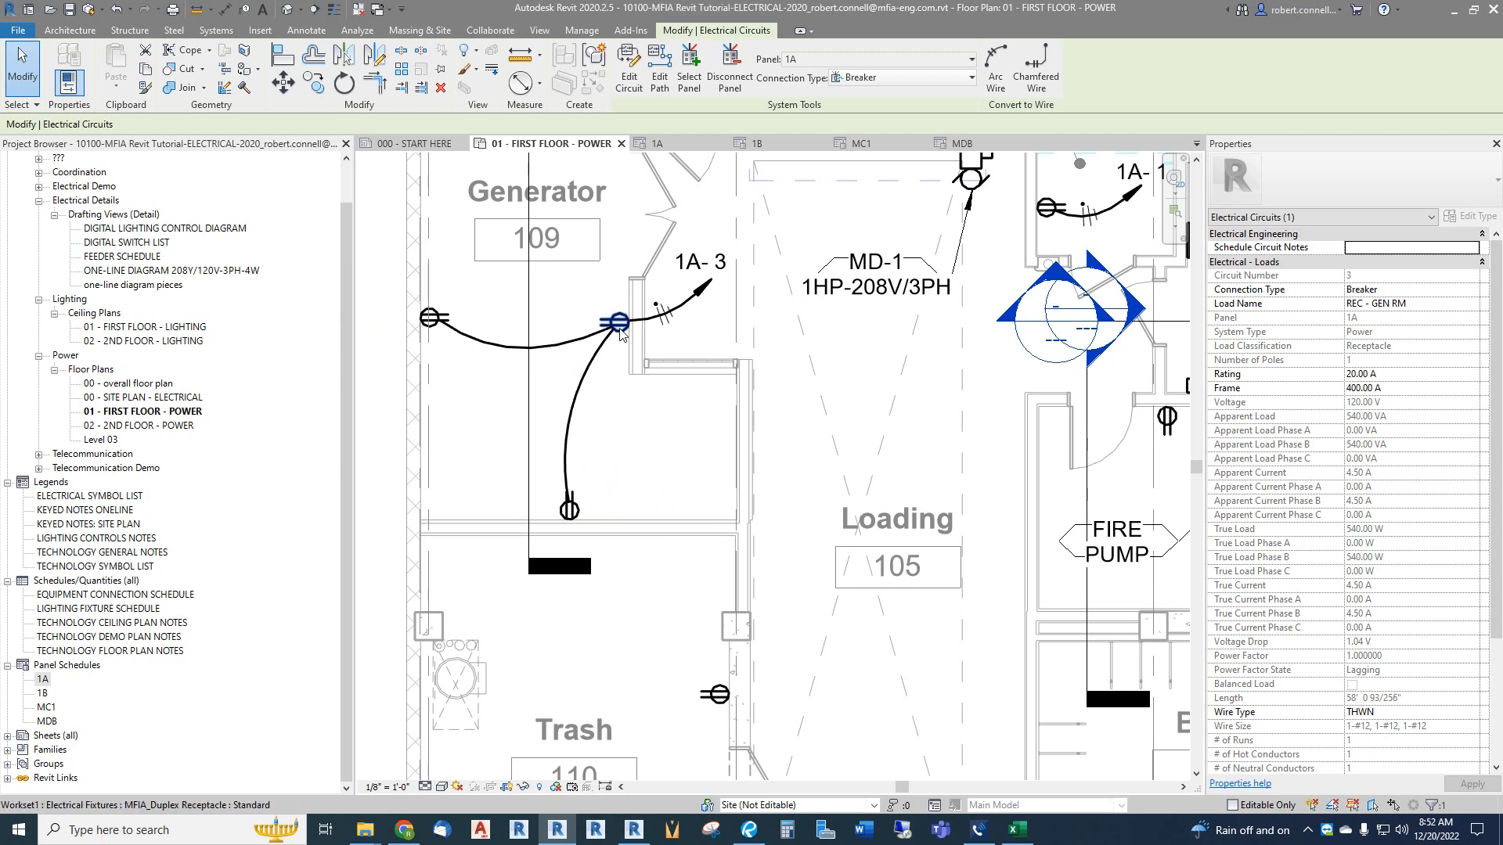
{"action": "left_click", "coordinate": [629, 76]}
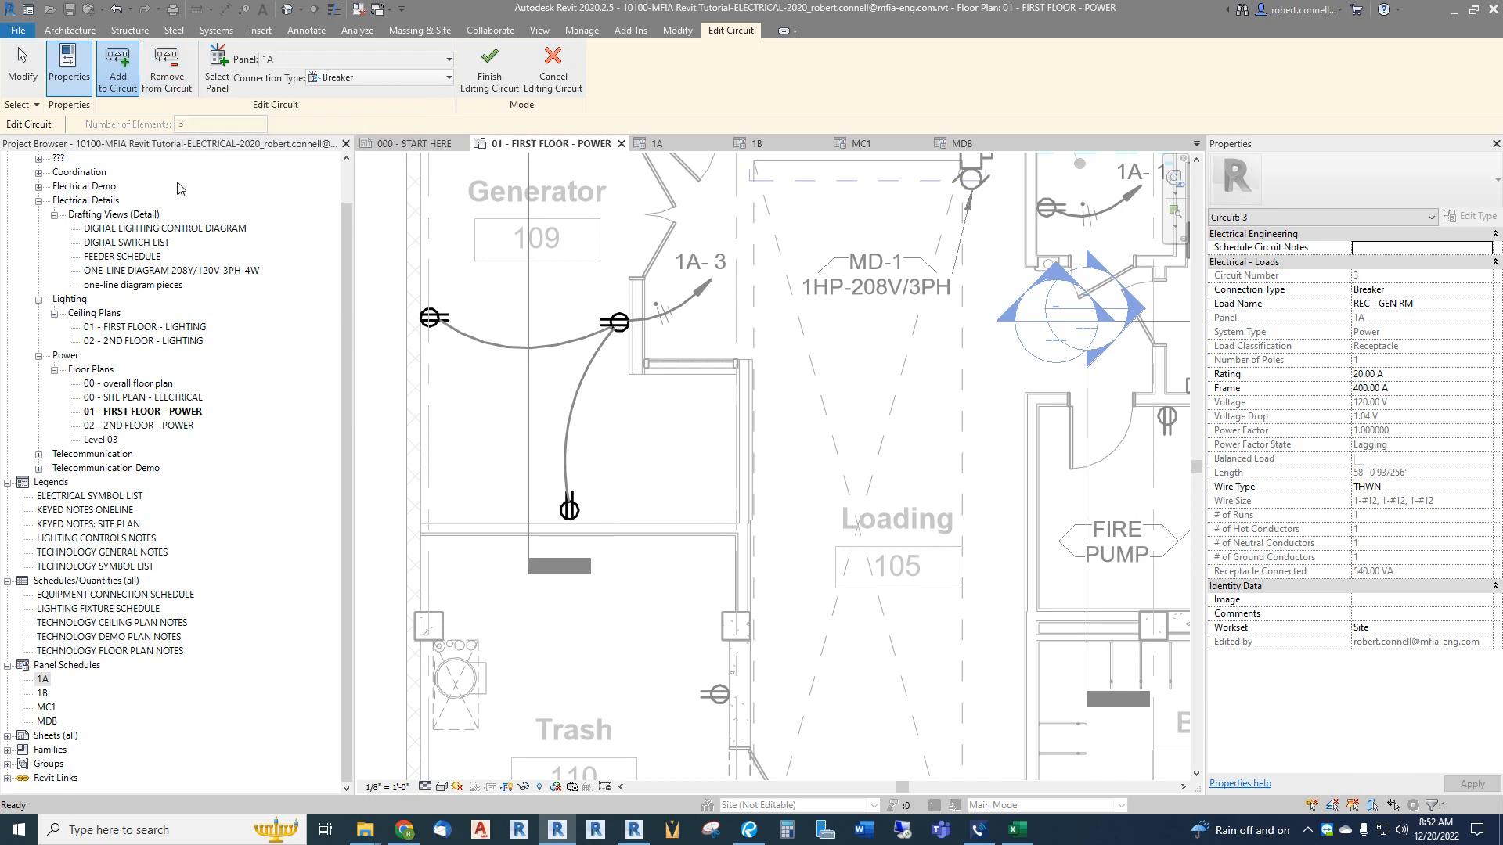
{"action": "left_click", "coordinate": [179, 72]}
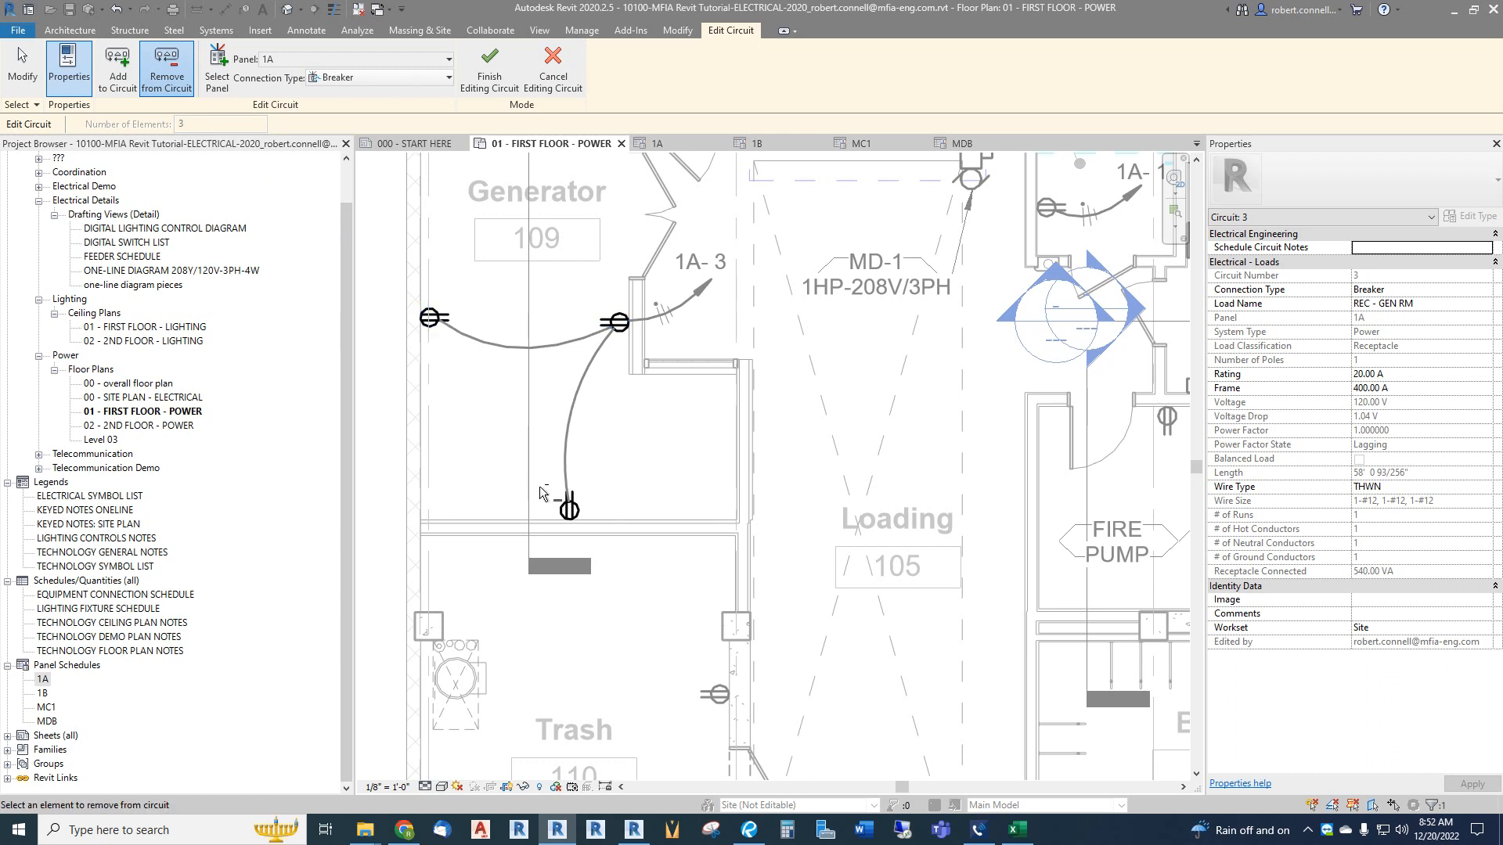
{"action": "left_click", "coordinate": [577, 518]}
{"action": "left_click", "coordinate": [489, 69]}
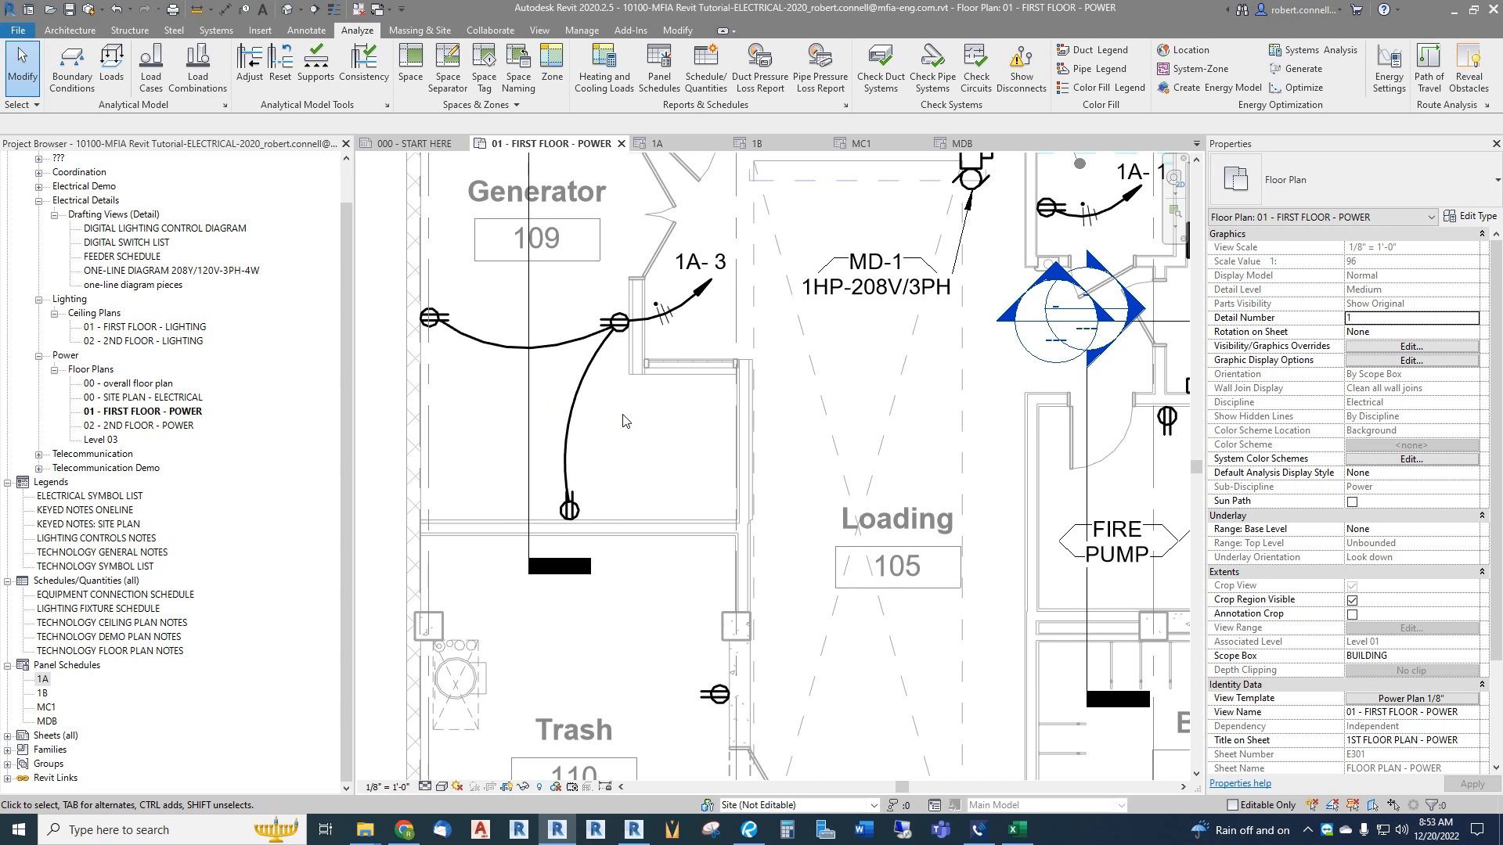
Step: Create a new power circuit on panel 1A for the receptacle on Generator 109's lower wall and clear the selection
{"action": "left_click", "coordinate": [570, 513]}
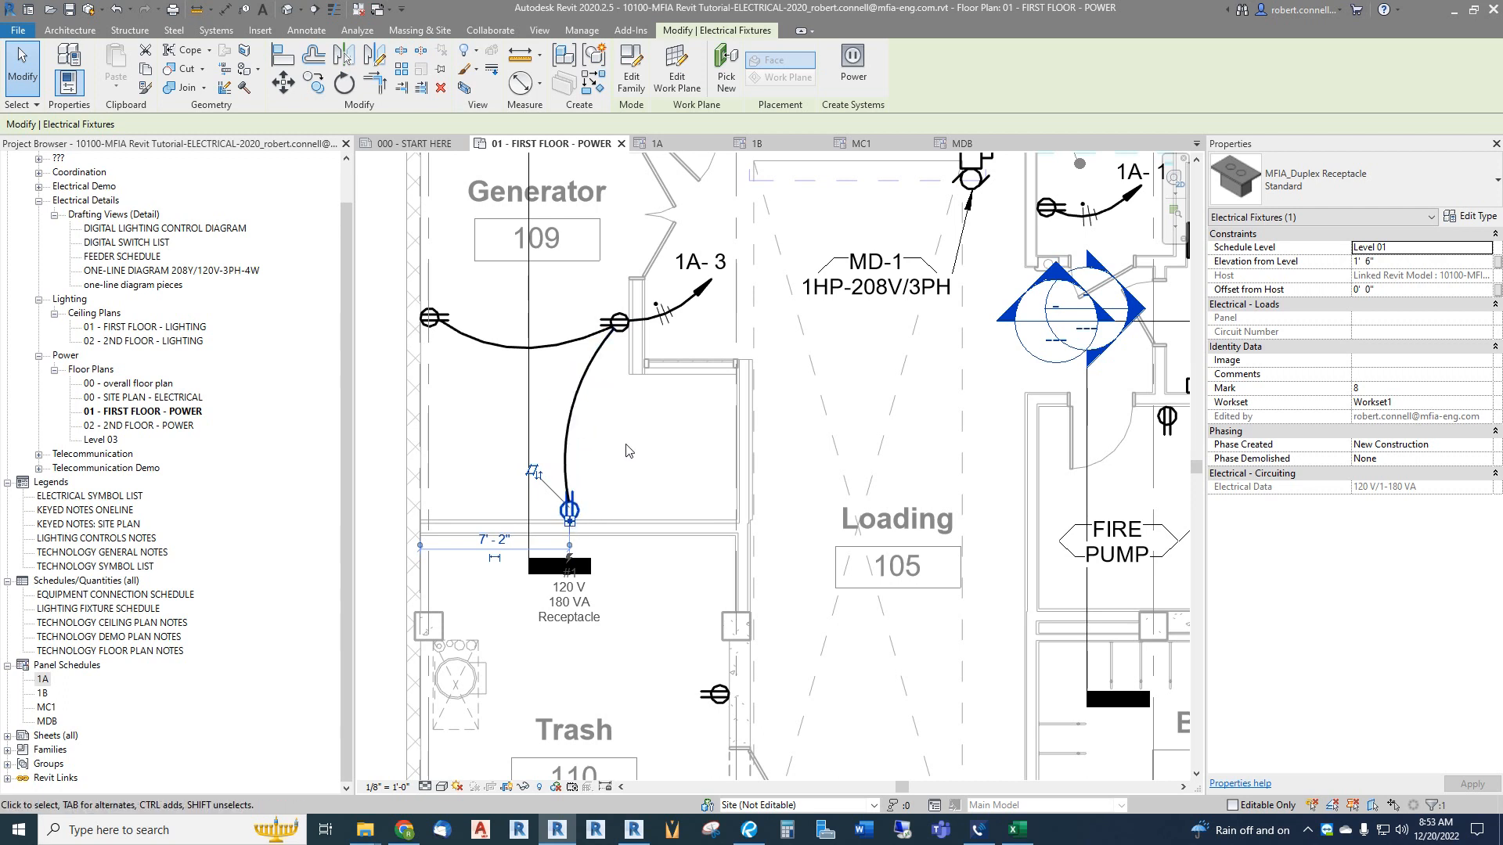
{"action": "left_click", "coordinate": [620, 466]}
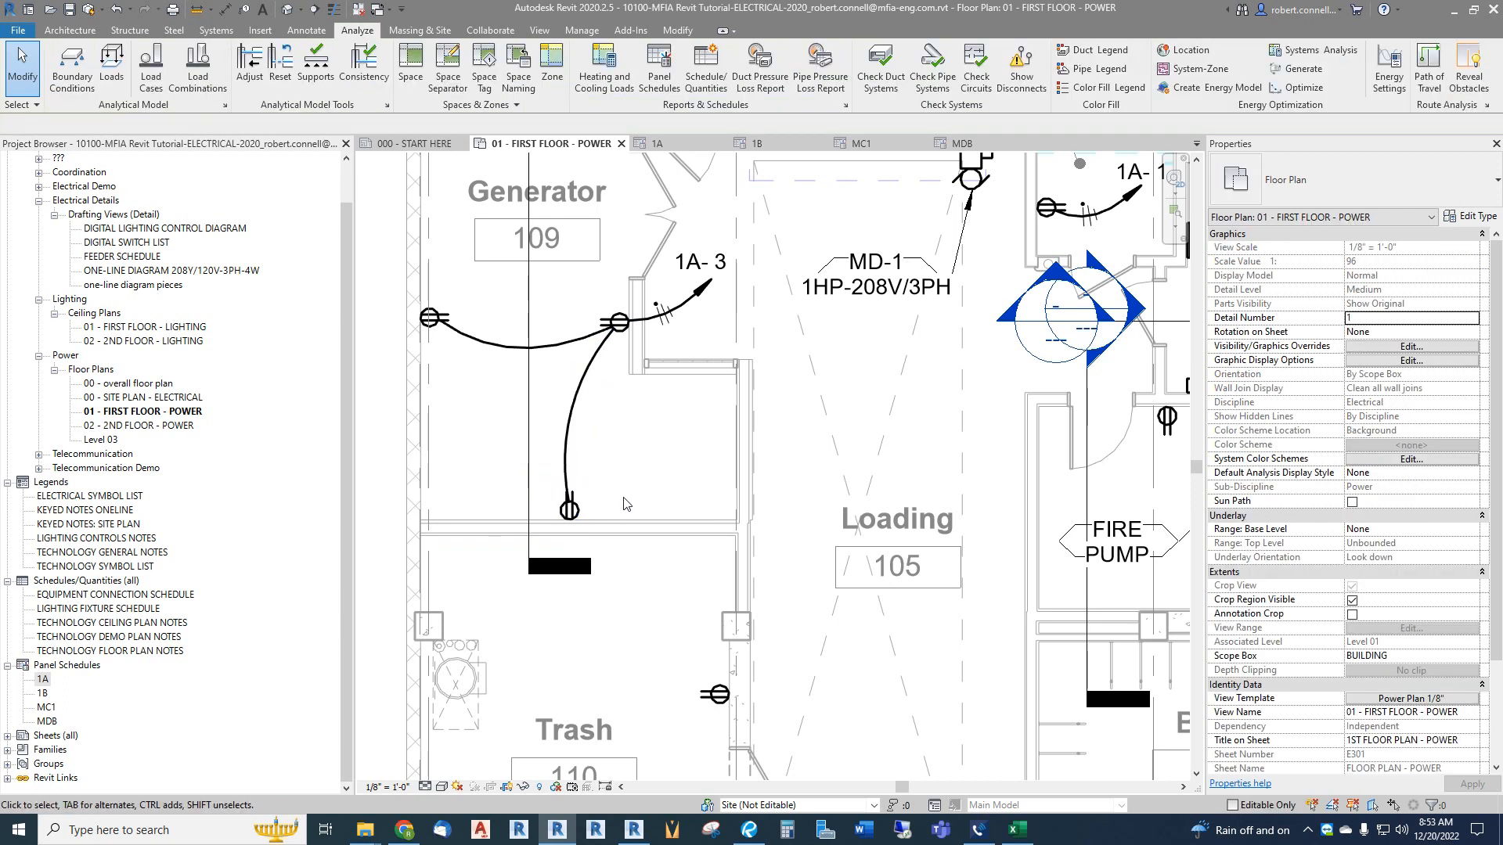
{"action": "left_click", "coordinate": [570, 515]}
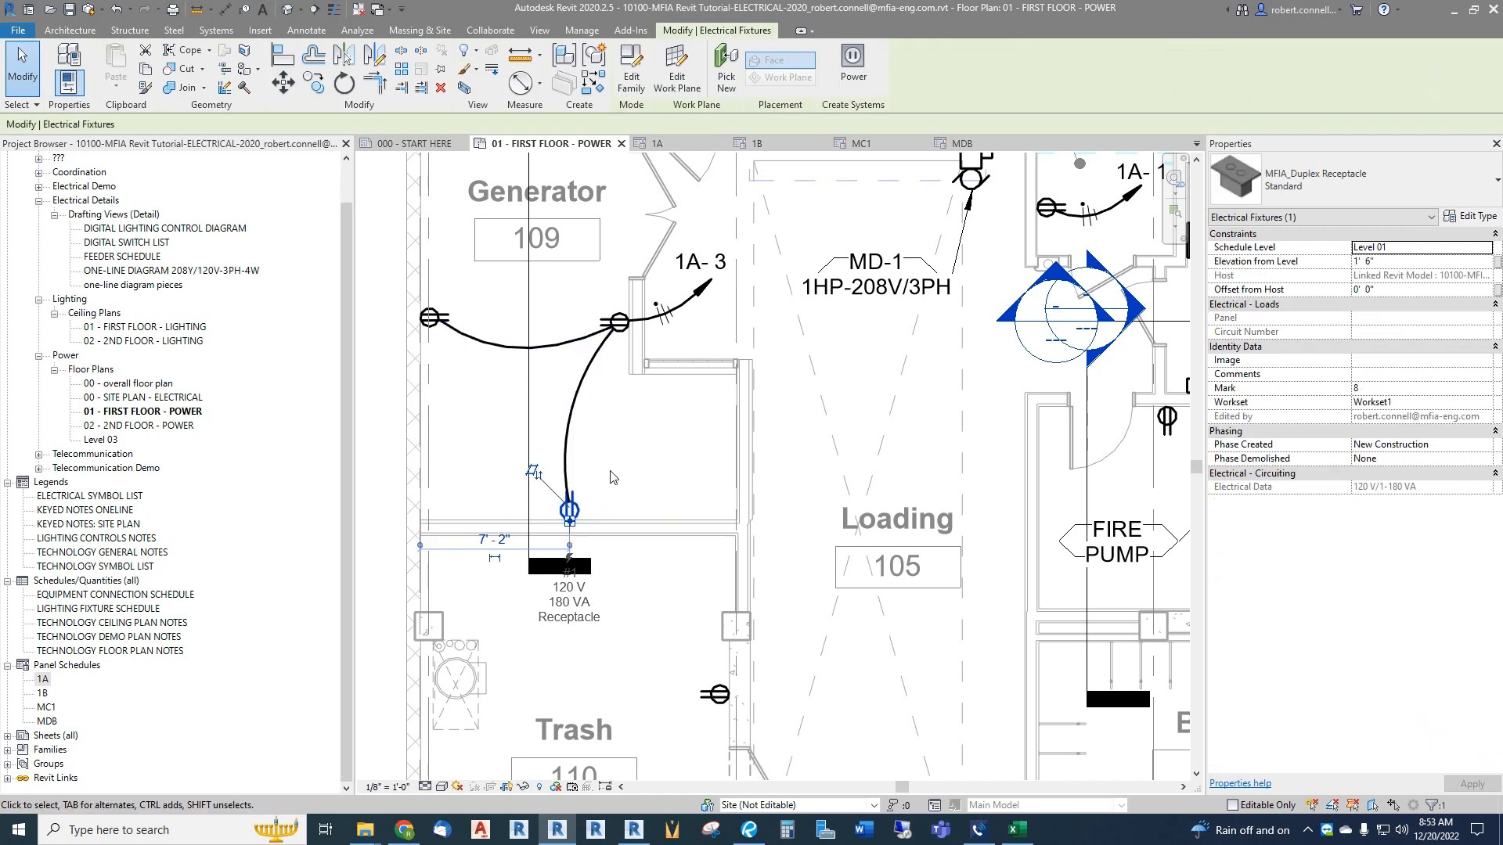
{"action": "left_click", "coordinate": [860, 67]}
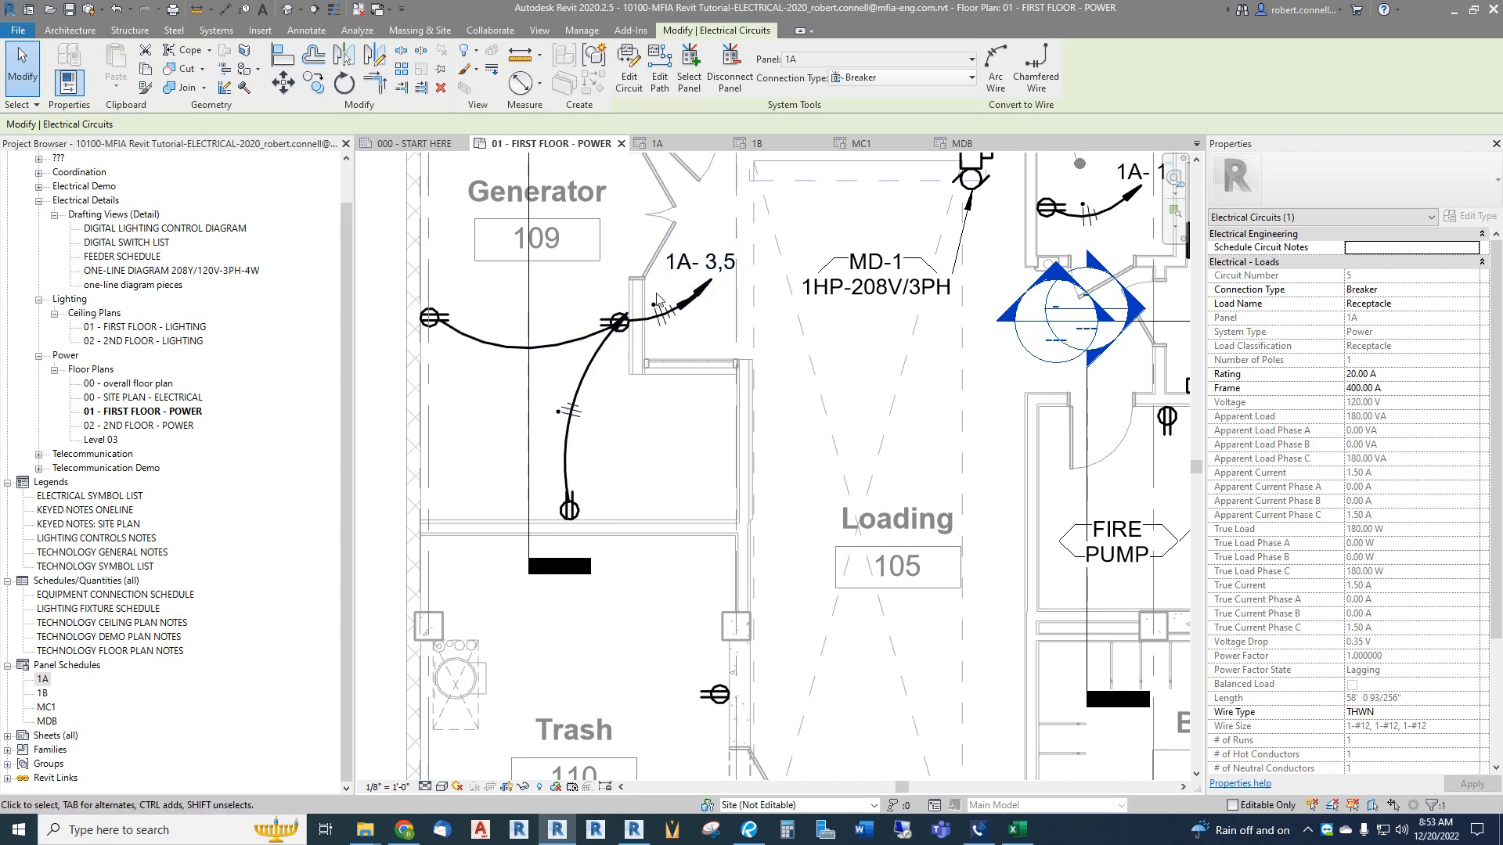
{"action": "left_click", "coordinate": [639, 463]}
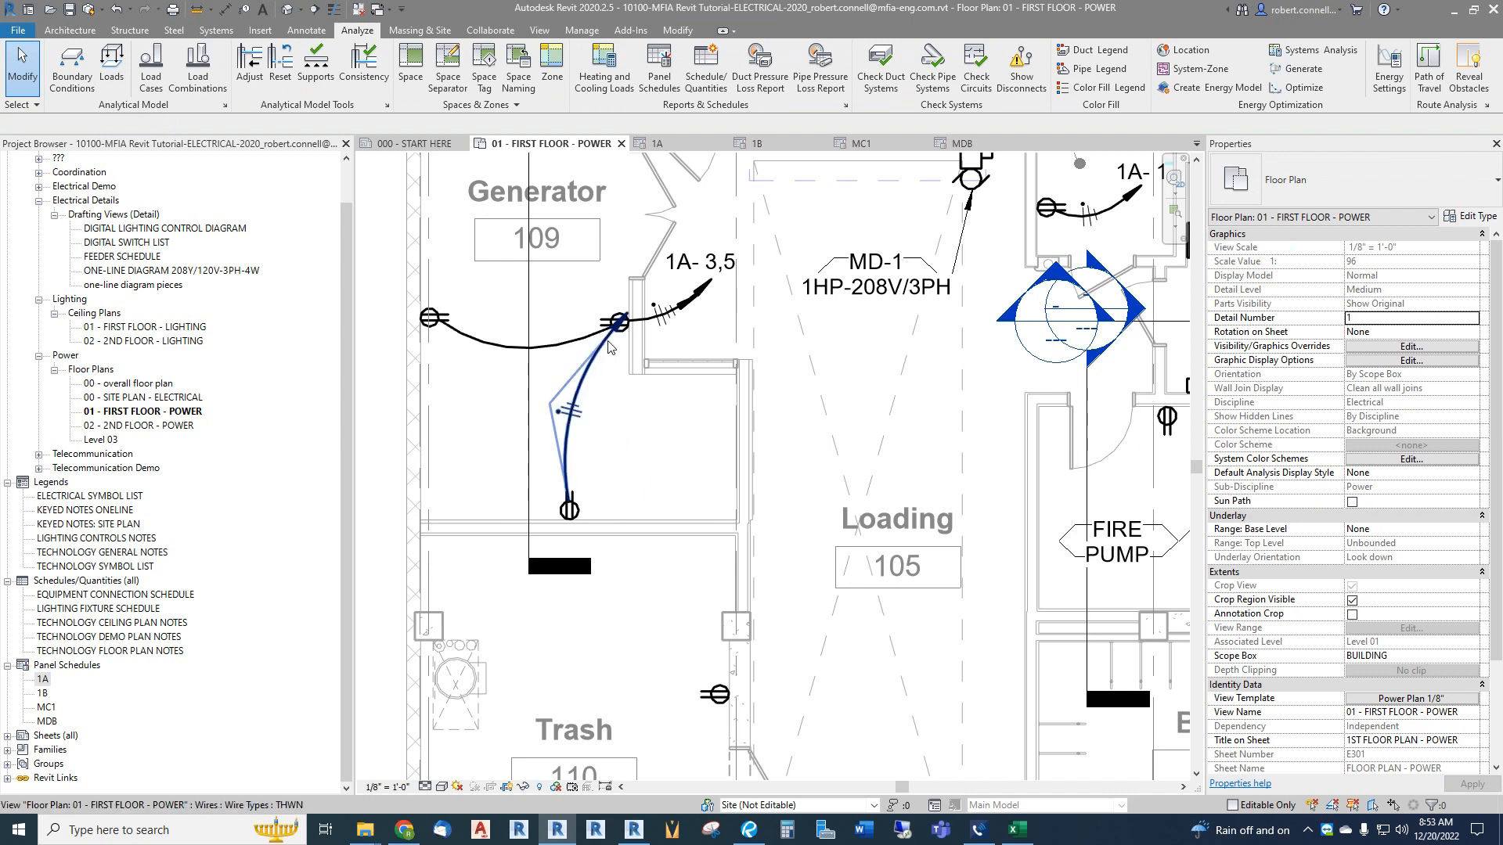
Step: Delete the arc wire linking Generator 109's lower-wall receptacle to the home-run receptacle
{"action": "scroll", "coordinate": [605, 308], "scroll_direction": "up", "scroll_amount": 2}
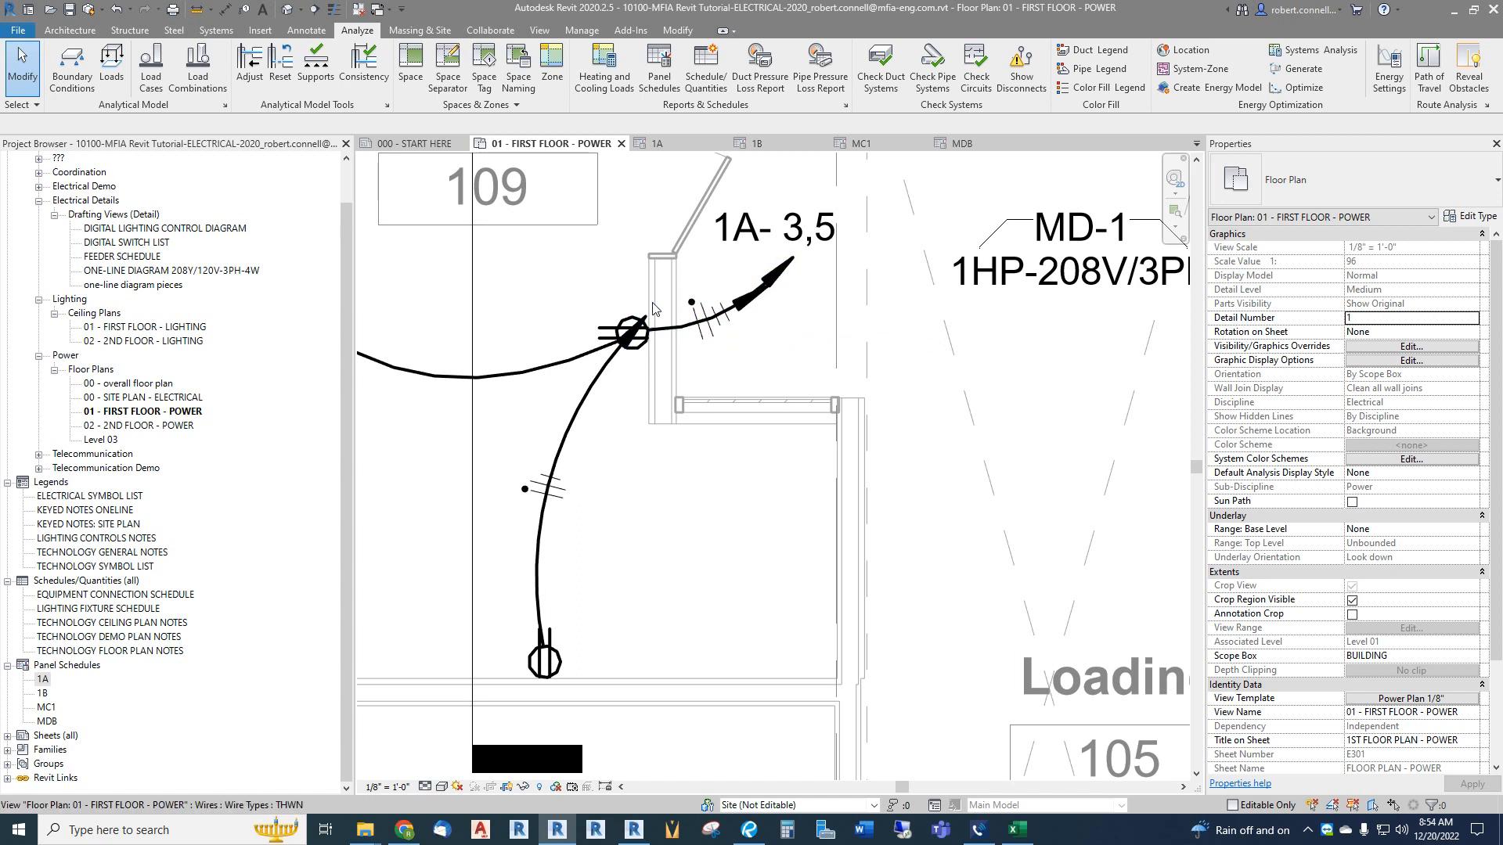
{"action": "scroll", "coordinate": [739, 327], "scroll_direction": "down", "scroll_amount": 1}
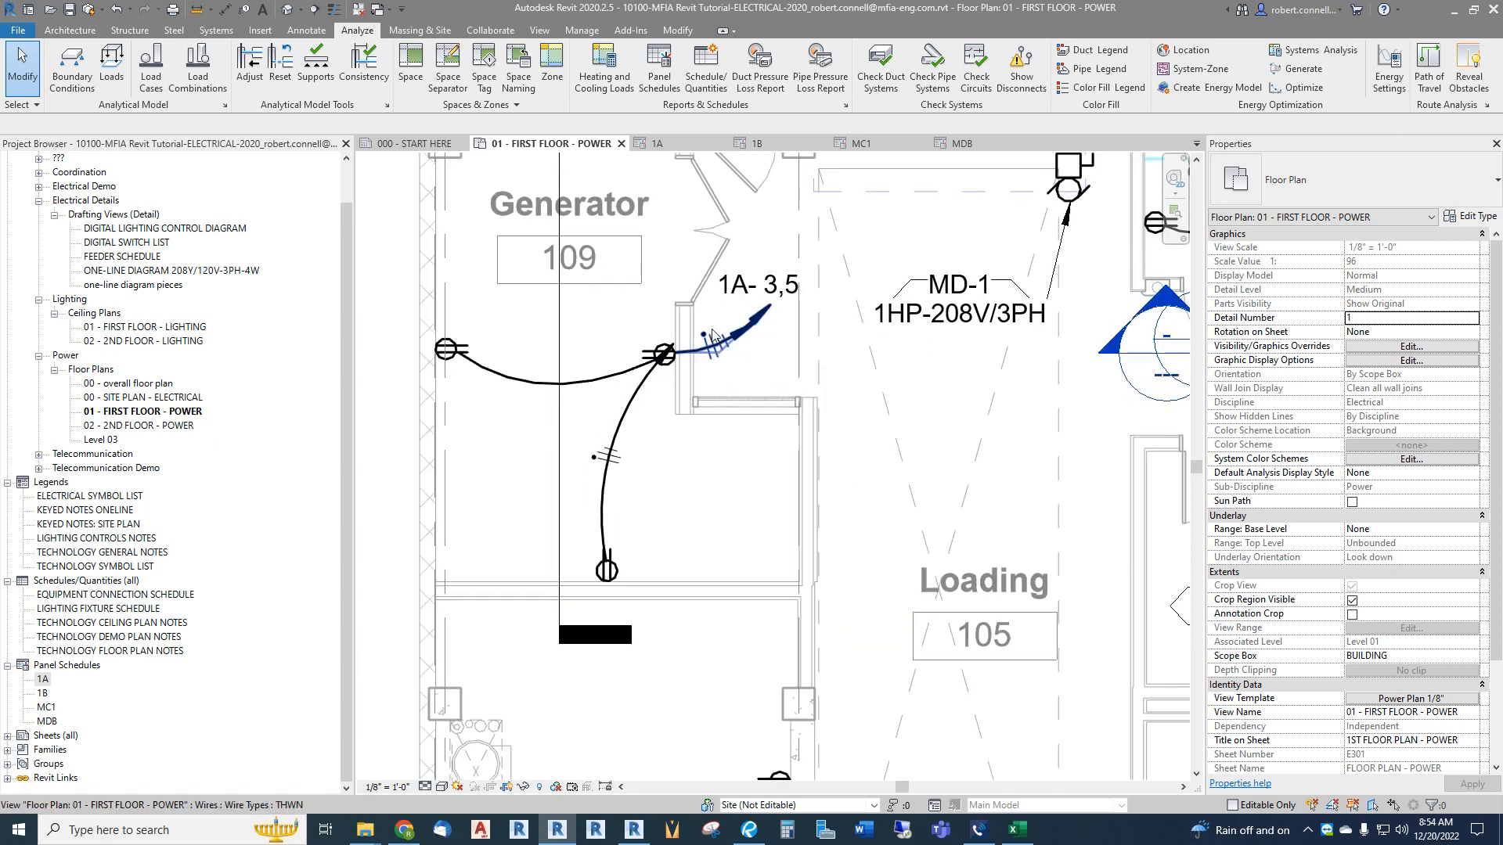
{"action": "scroll", "coordinate": [709, 323], "scroll_direction": "up", "scroll_amount": 1}
{"action": "scroll", "coordinate": [709, 322], "scroll_direction": "down", "scroll_amount": 1}
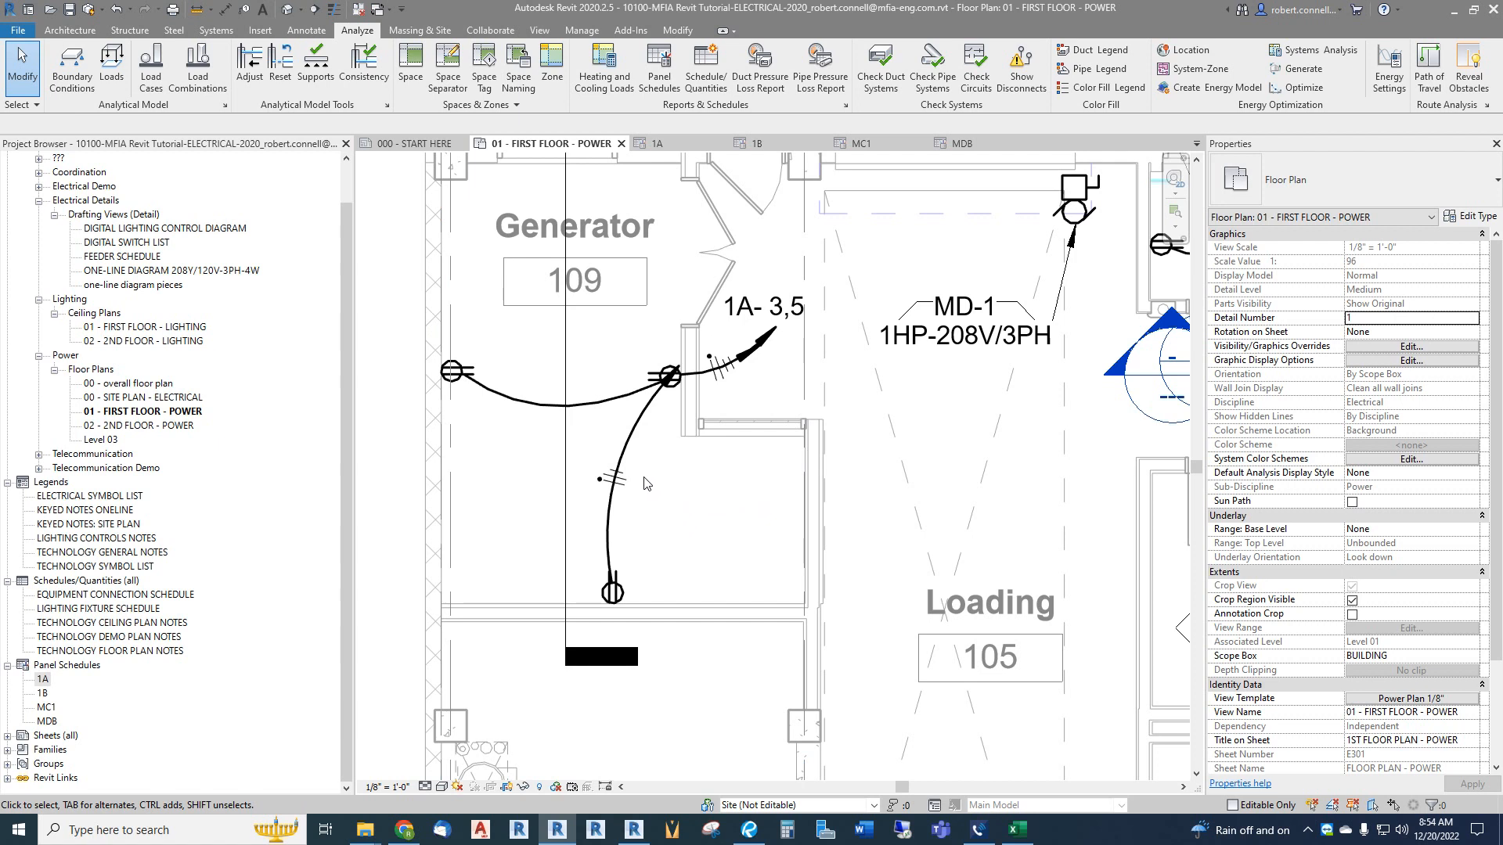
{"action": "left_click", "coordinate": [626, 463]}
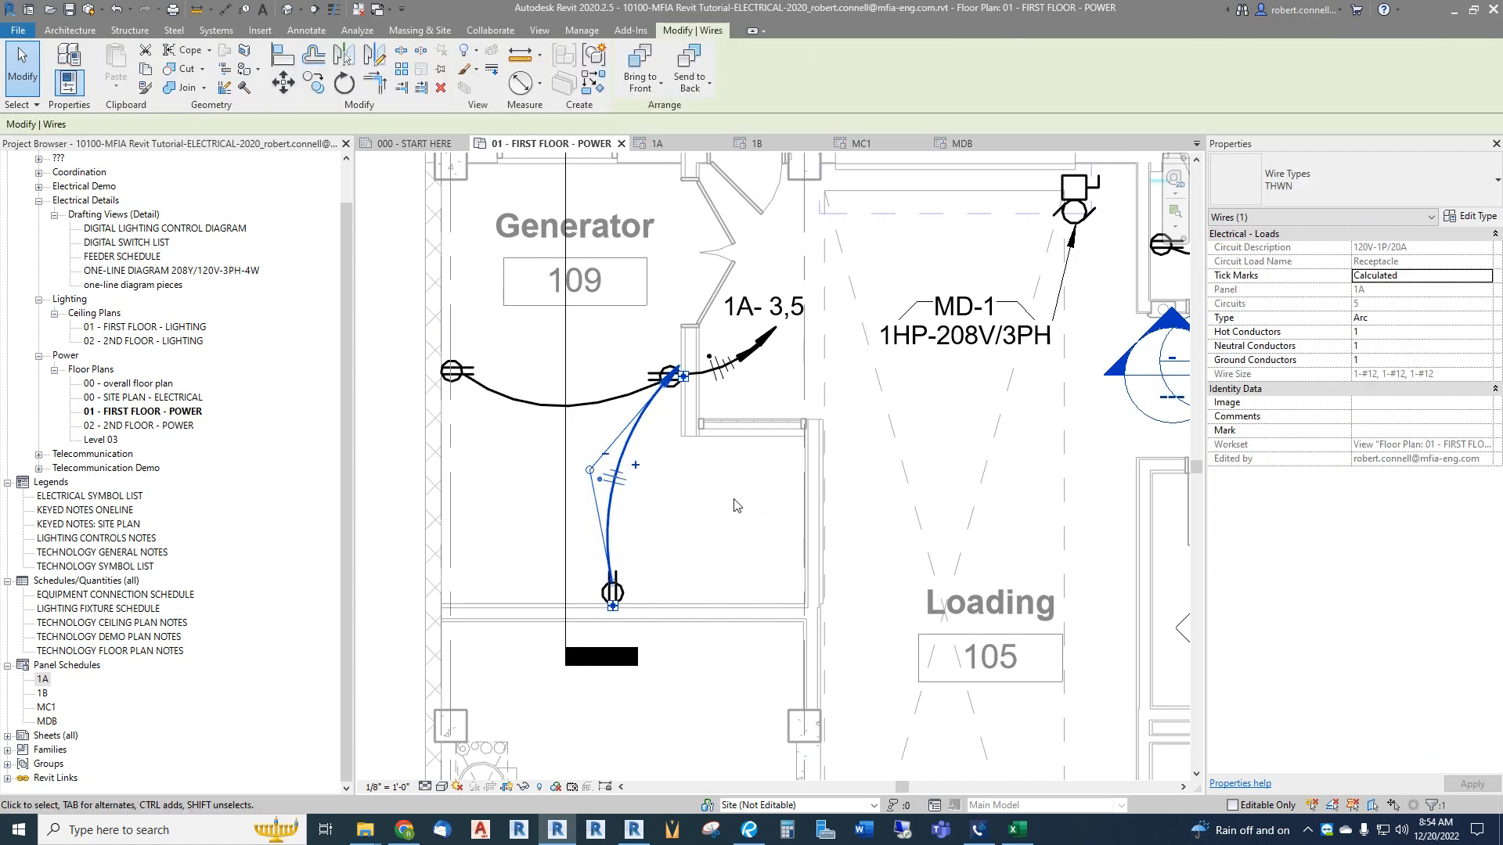
{"action": "key", "text": "Delete"}
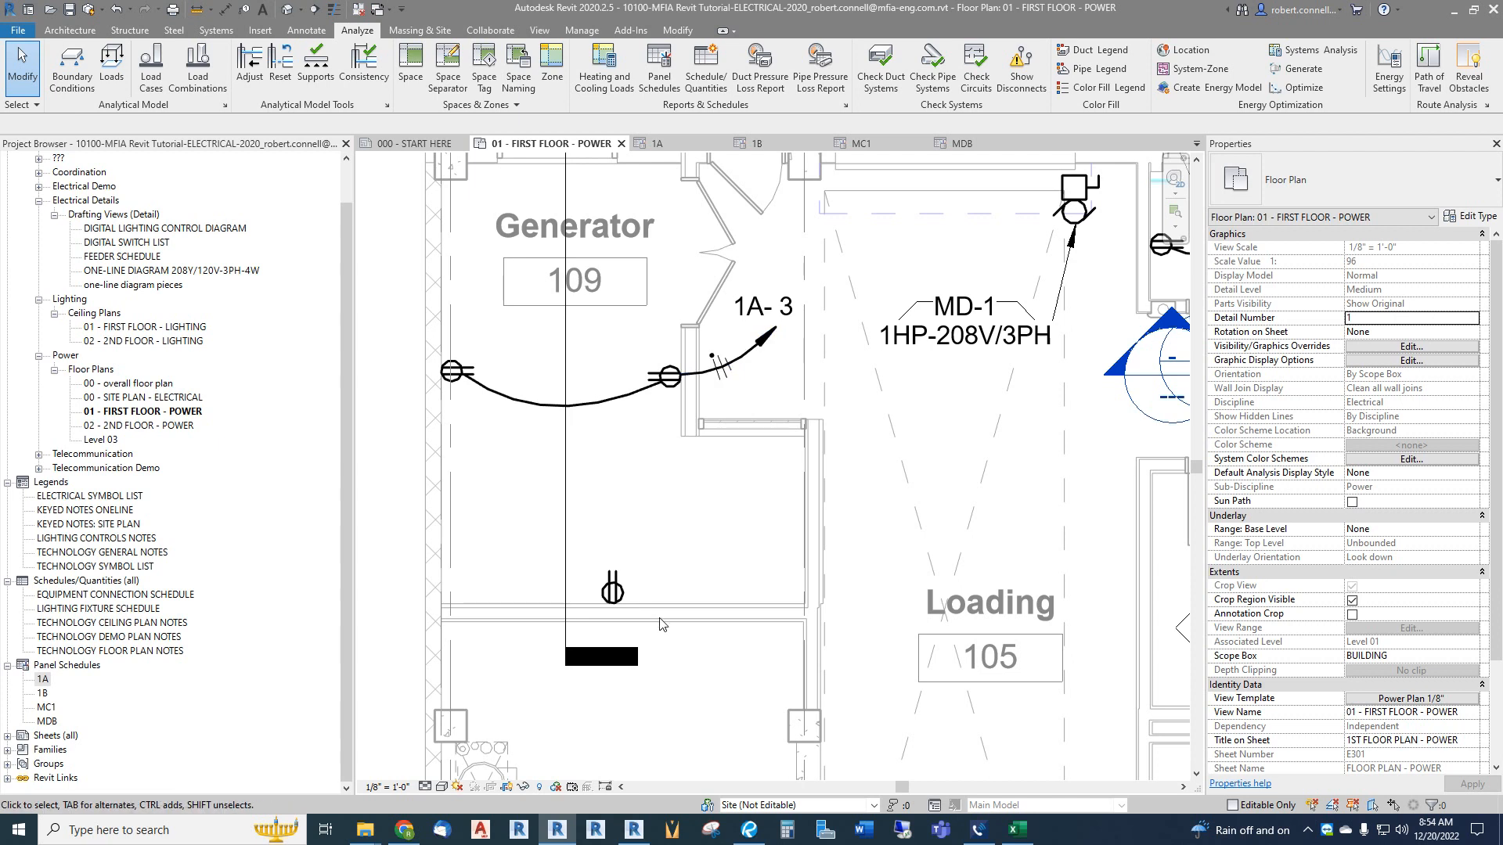
Step: Review the circuit assignment and load properties of Generator 109's lower-wall receptacle, and clear the selection
{"action": "left_click", "coordinate": [615, 593]}
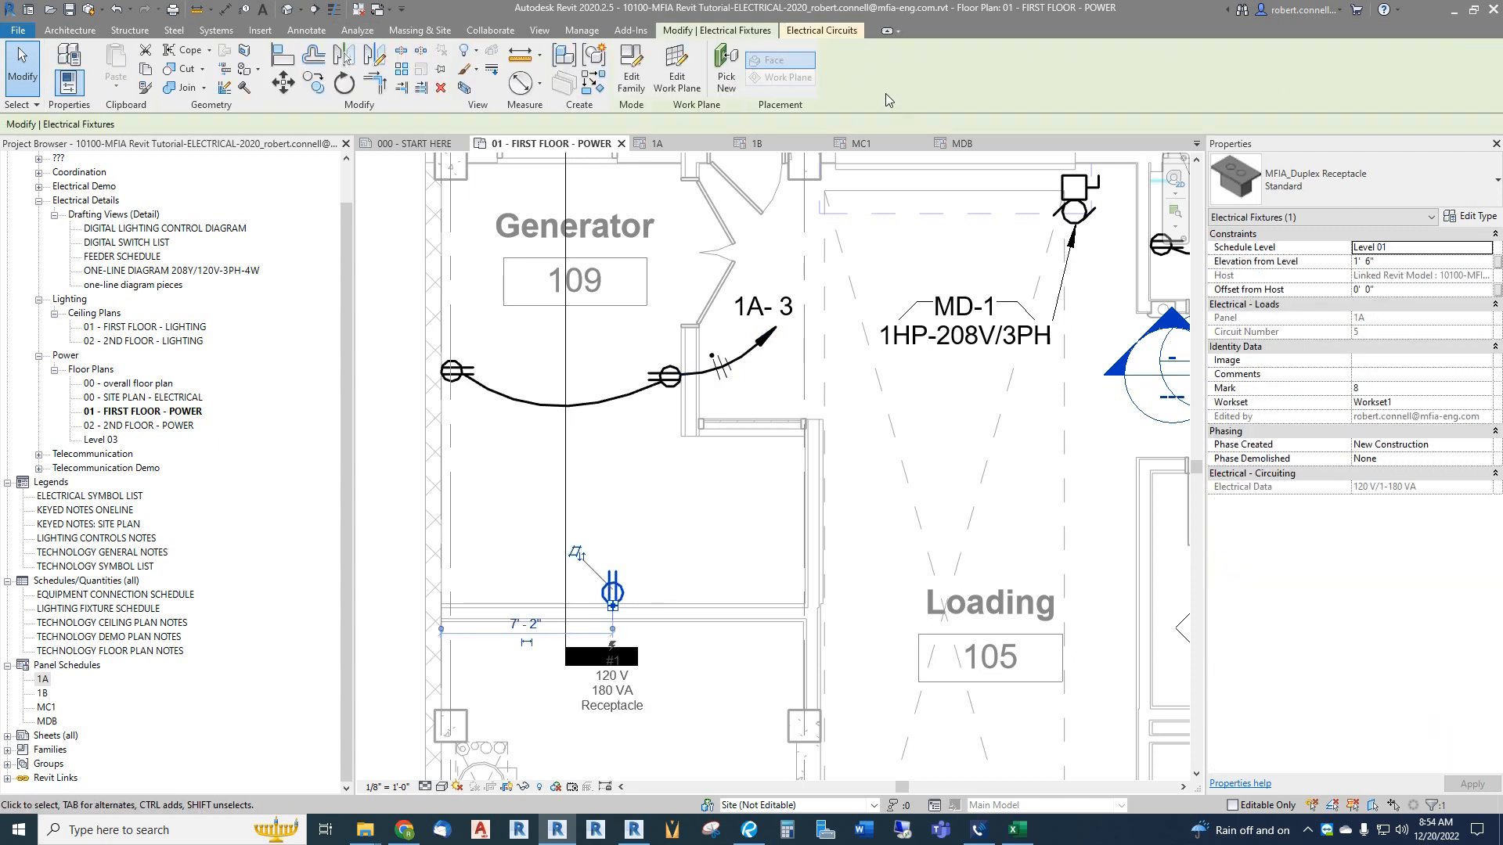
{"action": "left_click", "coordinate": [831, 32]}
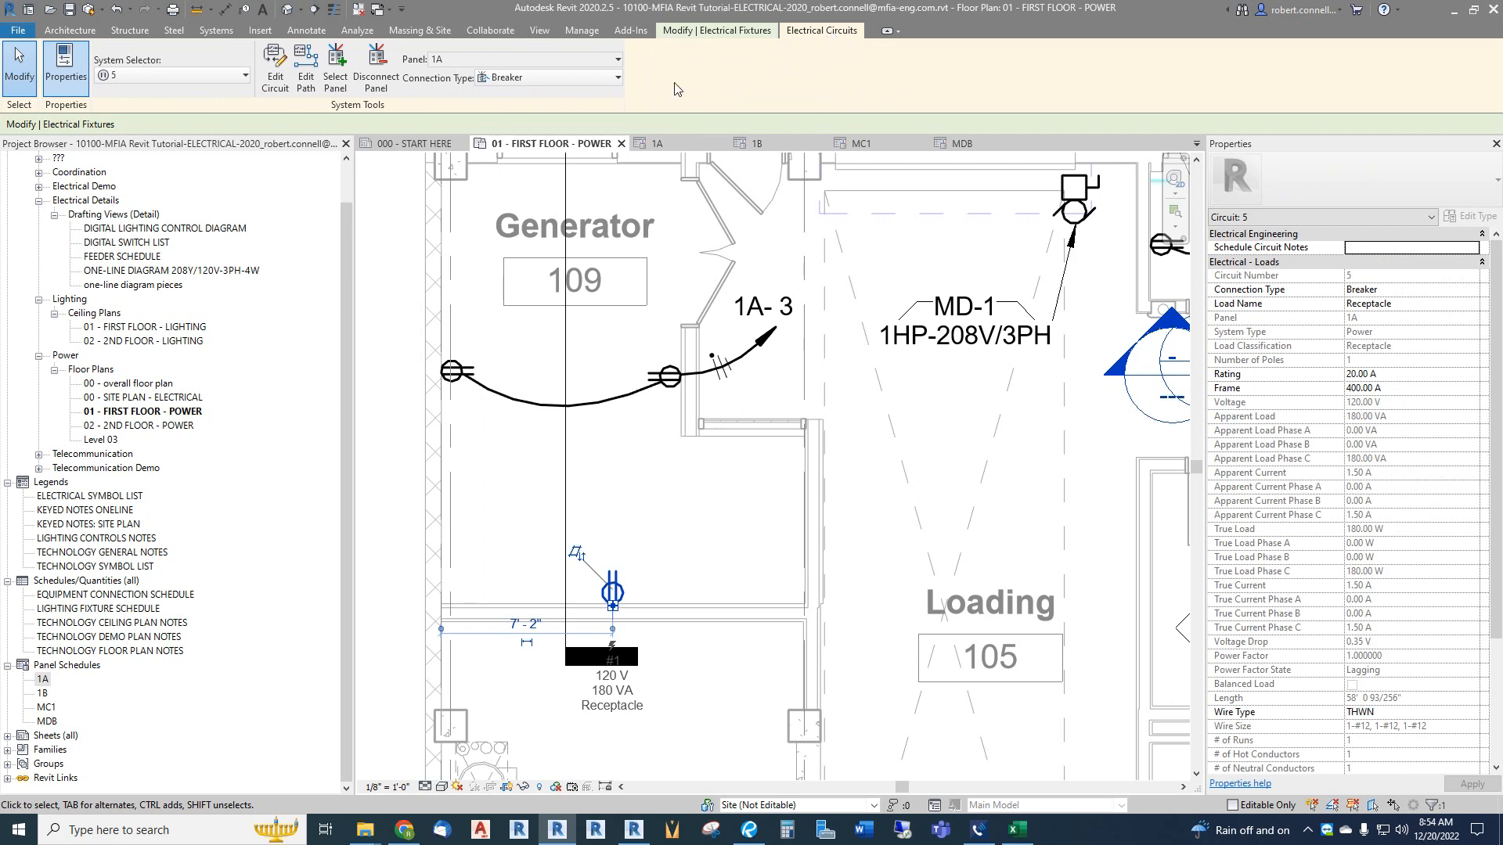
{"action": "left_click", "coordinate": [335, 71]}
{"action": "key", "text": "Escape"}
{"action": "key", "text": "Escape"}
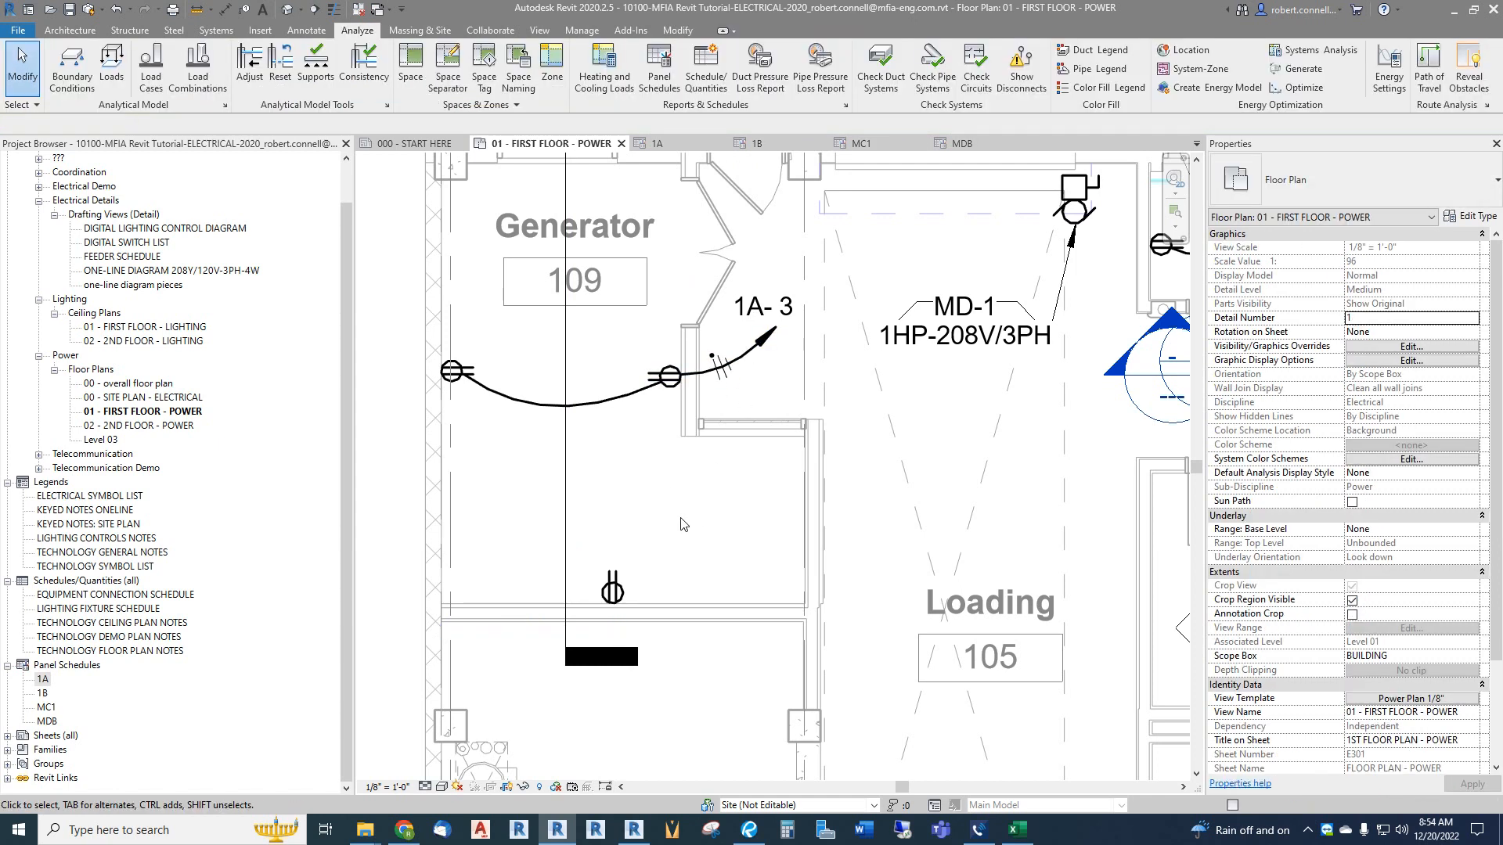
{"action": "left_click", "coordinate": [623, 603]}
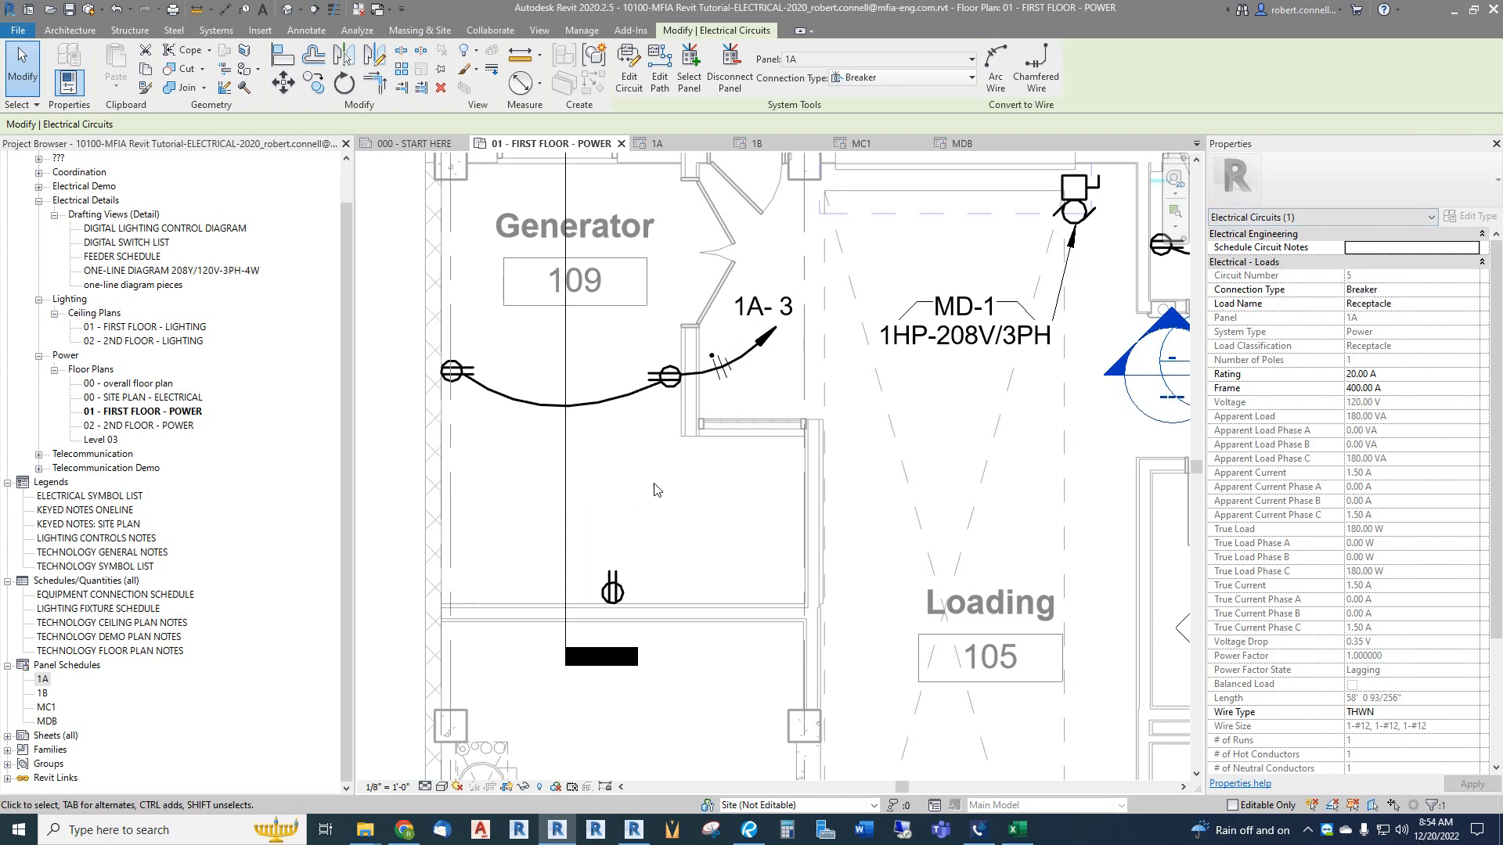
{"action": "left_click", "coordinate": [652, 589]}
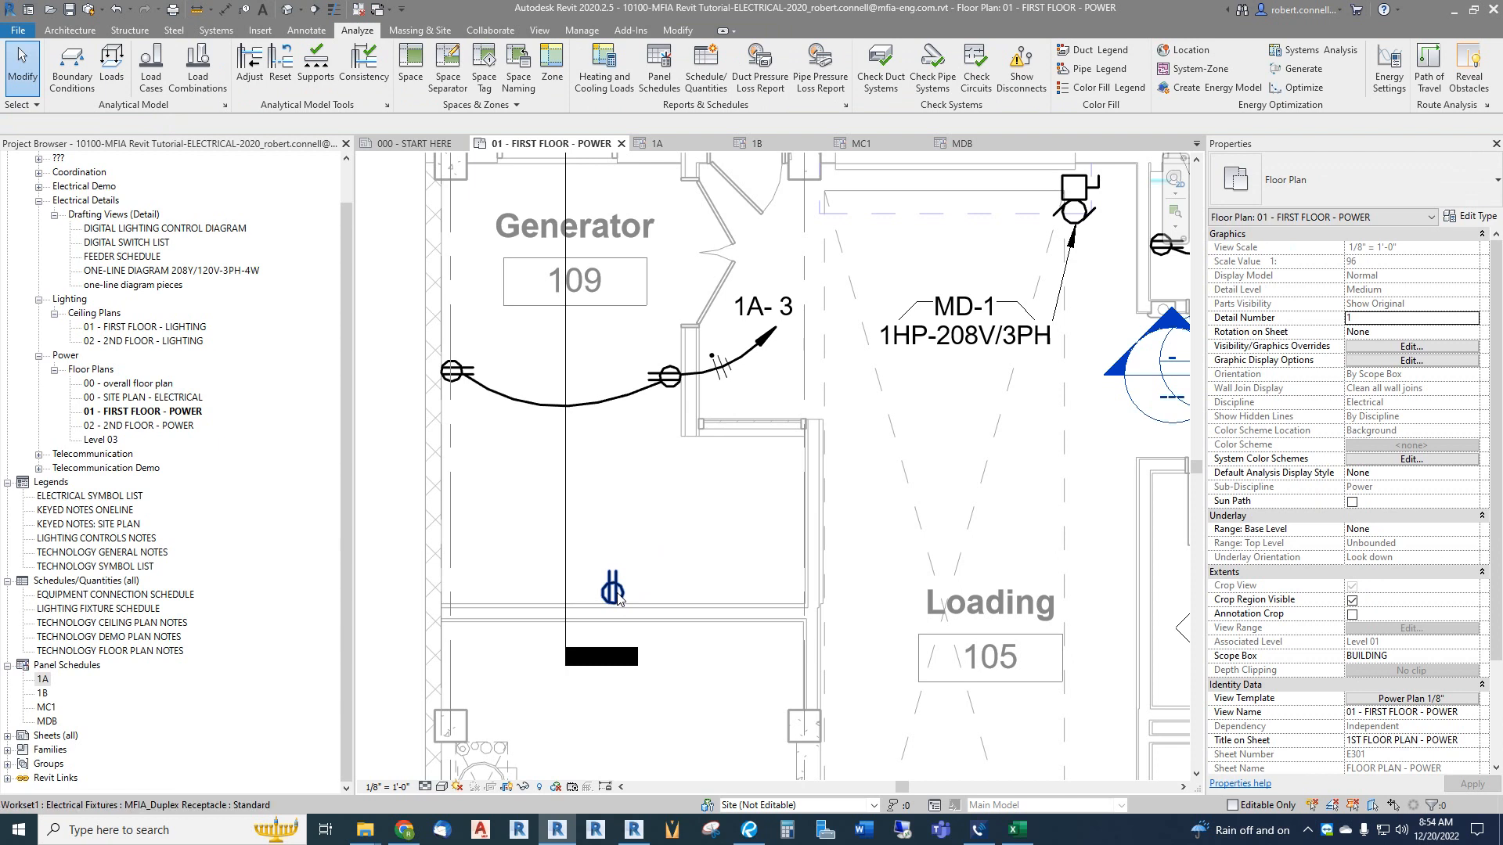
Step: Convert the lower-wall receptacle's circuit to an arc home-run wire and reshape it into an upward curve starting at the receptacle's side
{"action": "left_click", "coordinate": [617, 599]}
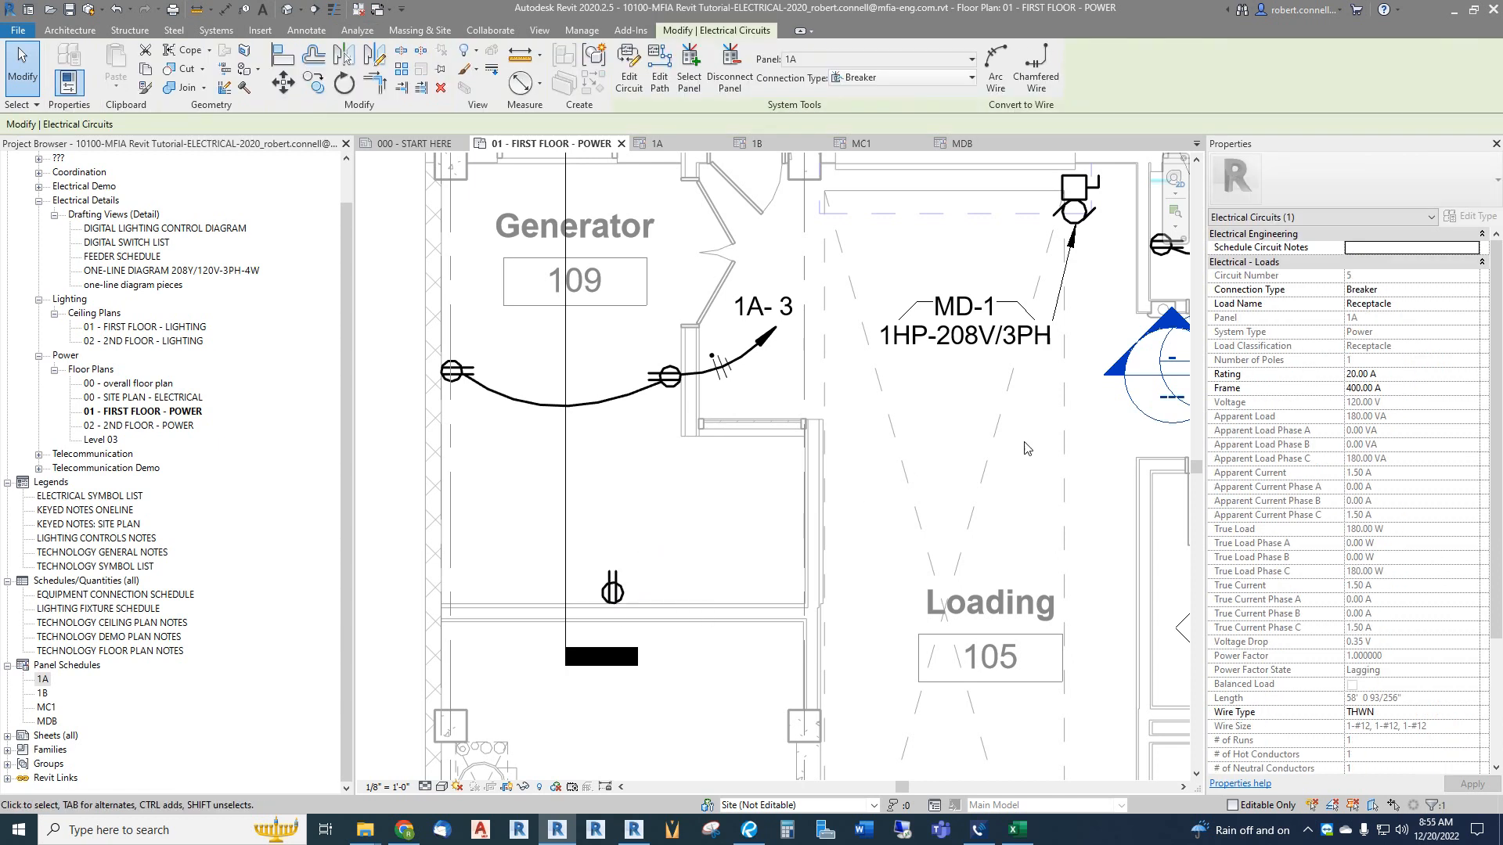
{"action": "left_click", "coordinate": [998, 72]}
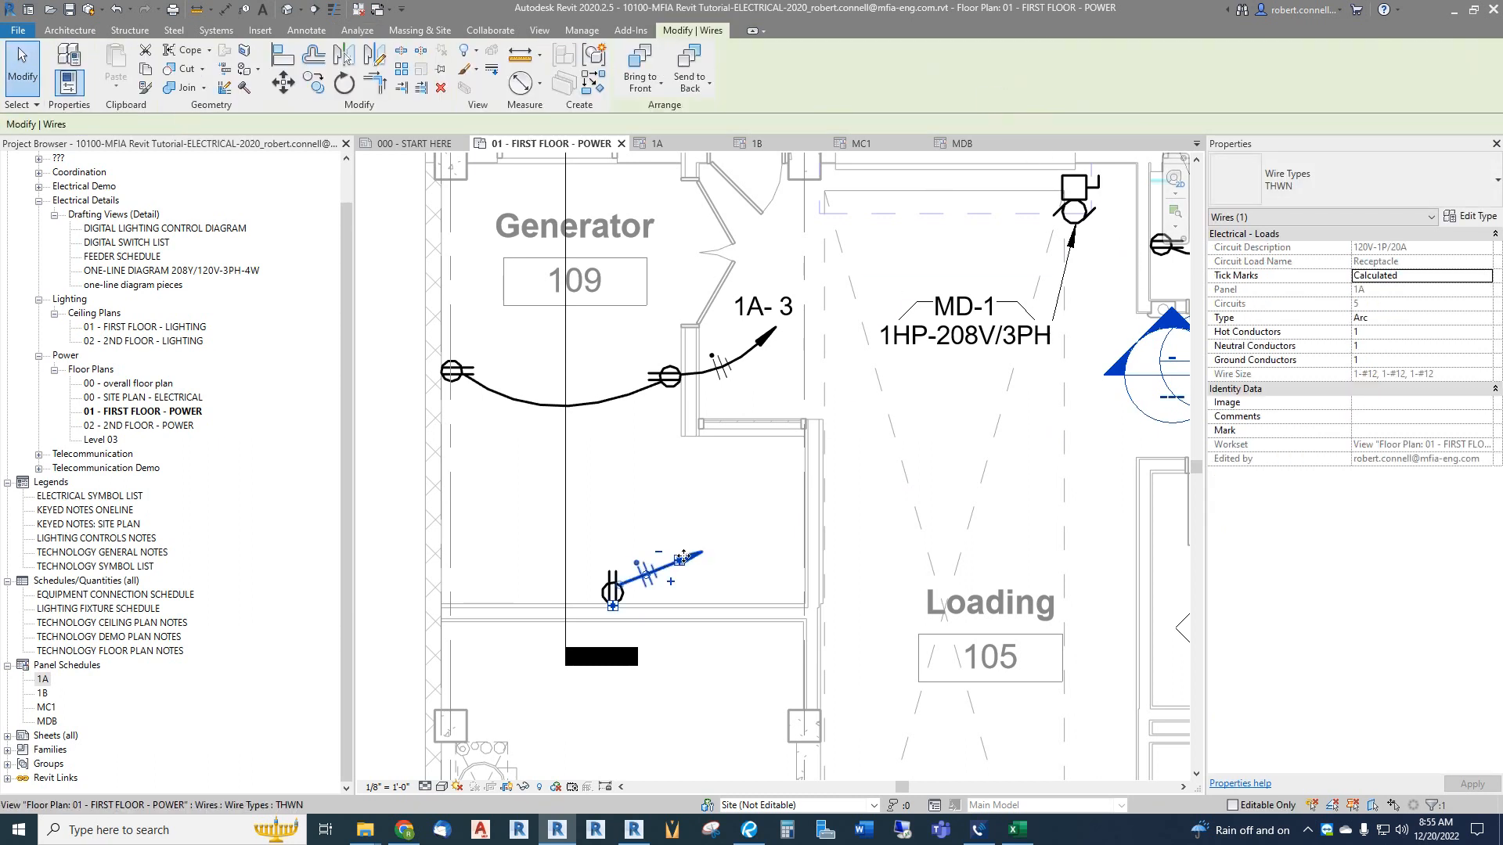
{"action": "left_click_drag", "start_coordinate": [679, 561], "coordinate": [684, 527]}
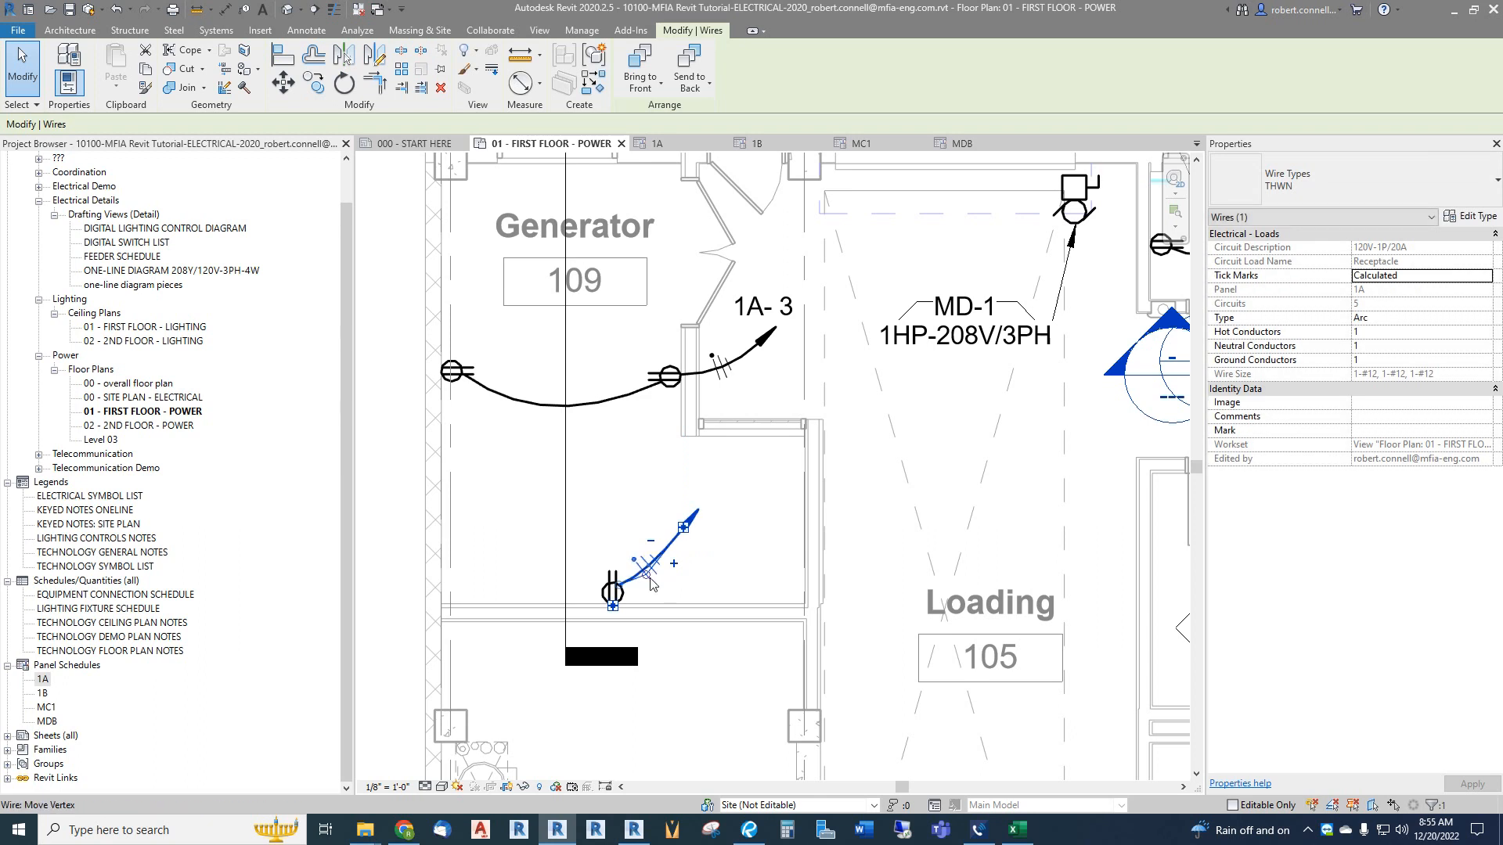
{"action": "mouse_move", "coordinate": [646, 575]}
{"action": "left_mouse_down"}
{"action": "mouse_move", "coordinate": [664, 578]}
{"action": "mouse_move", "coordinate": [622, 593]}
{"action": "left_mouse_up"}
{"action": "key", "text": "Escape"}
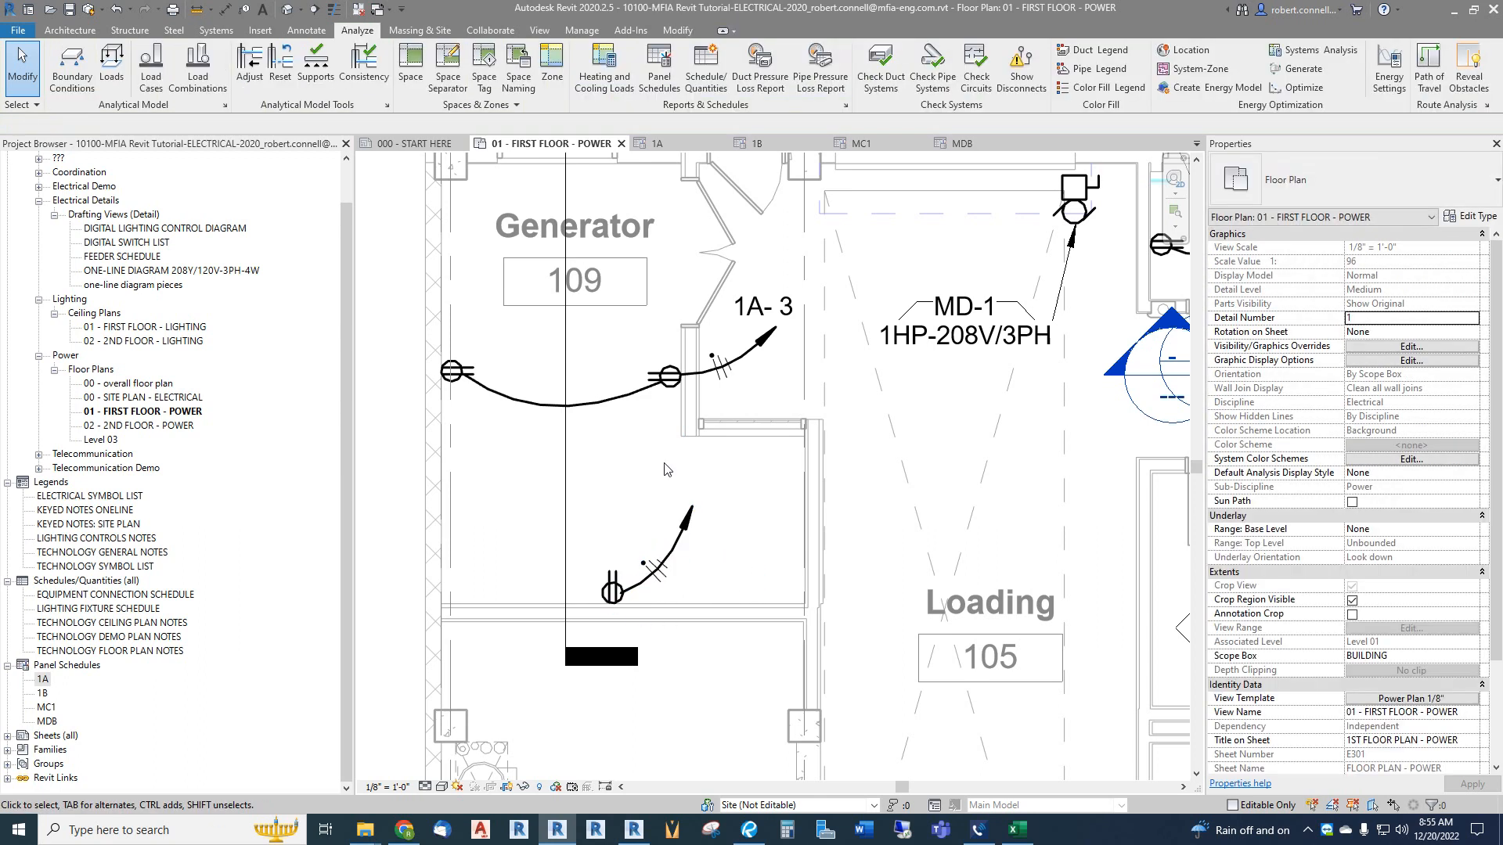
Step: Tag the new home-run wire by category without a leader, and place the 1A- 5 tag just above its arrowhead
{"action": "left_click", "coordinate": [246, 10]}
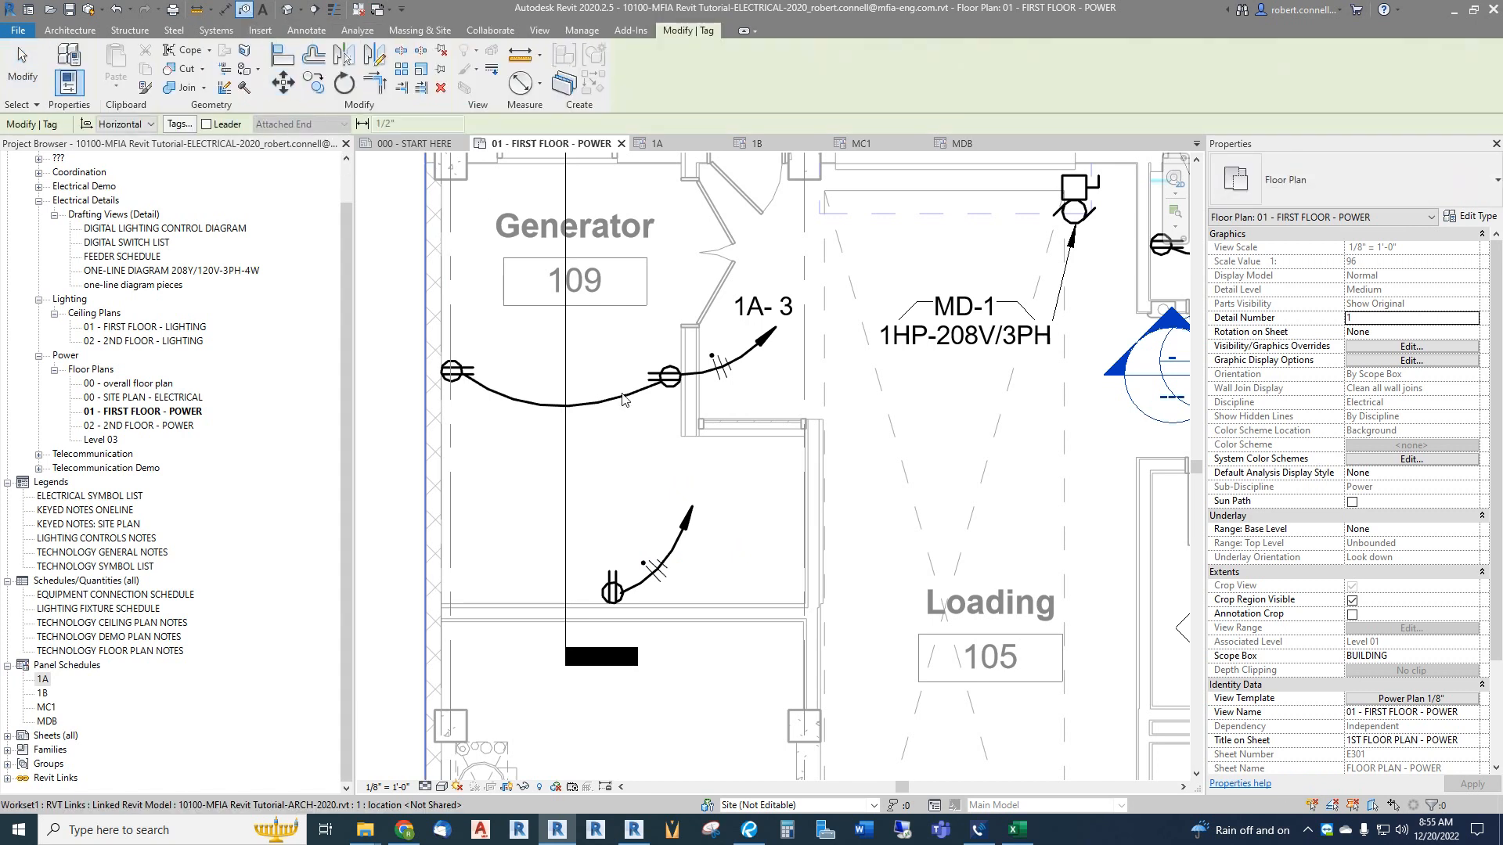
{"action": "left_click", "coordinate": [689, 515]}
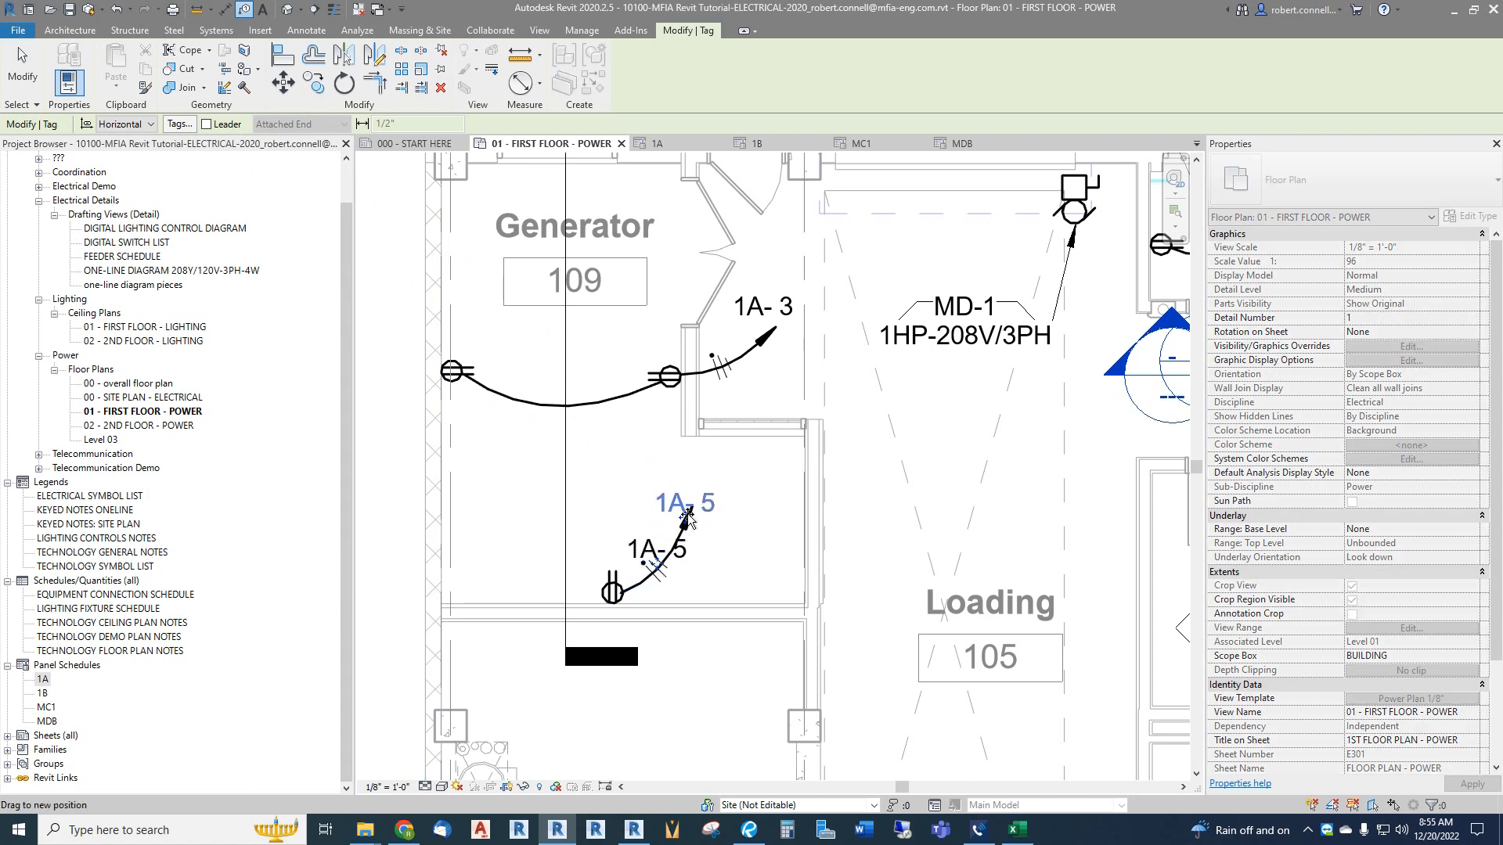
{"action": "key", "text": "Escape"}
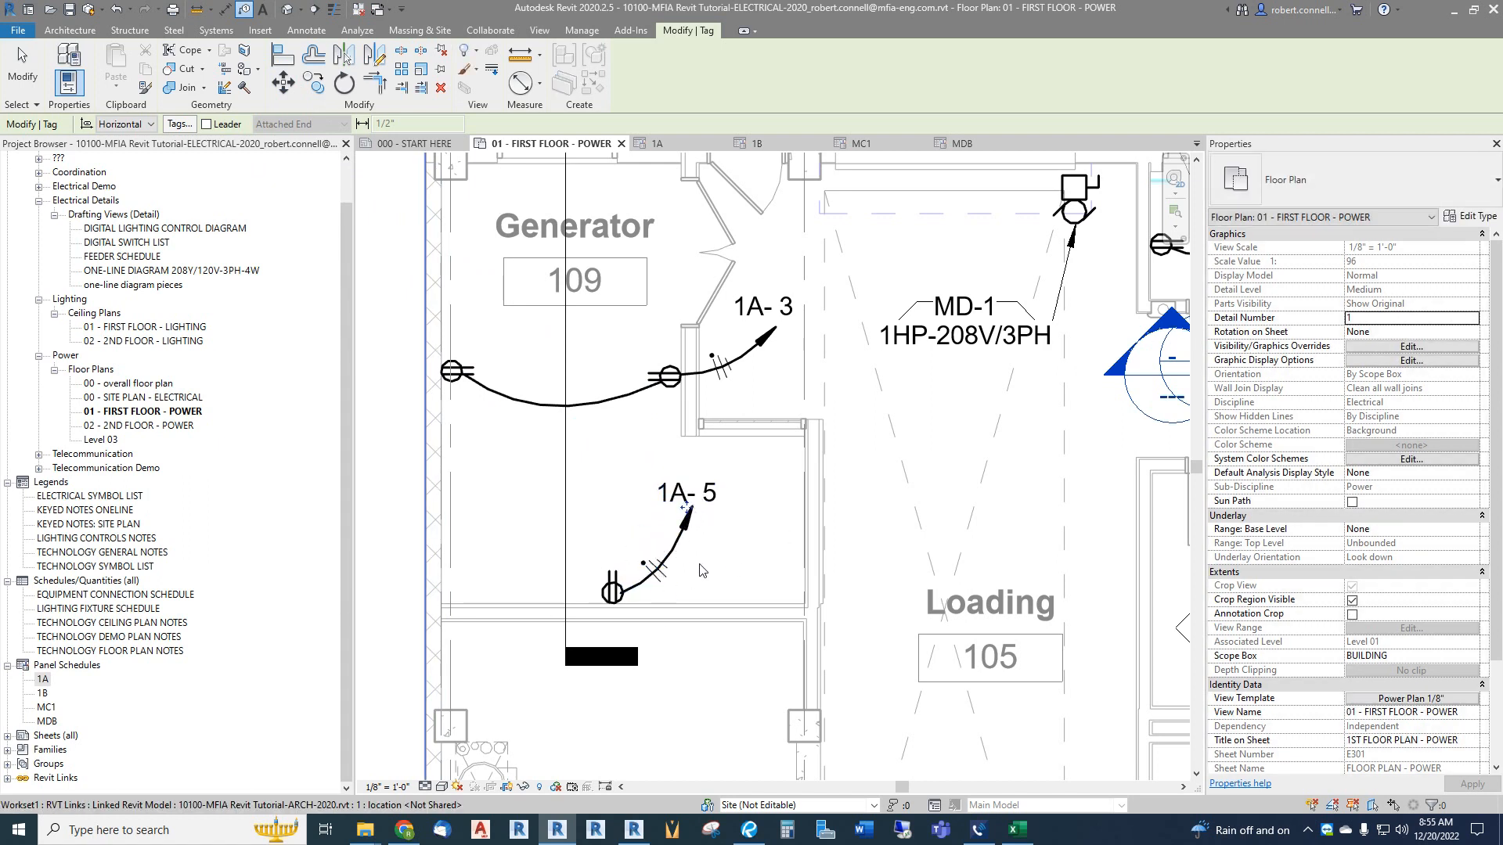
{"action": "key", "text": "Escape"}
Step: Compare circuit 5's description in the panel 1A schedule with its Load Name property in the first-floor power plan
{"action": "left_click", "coordinate": [662, 144]}
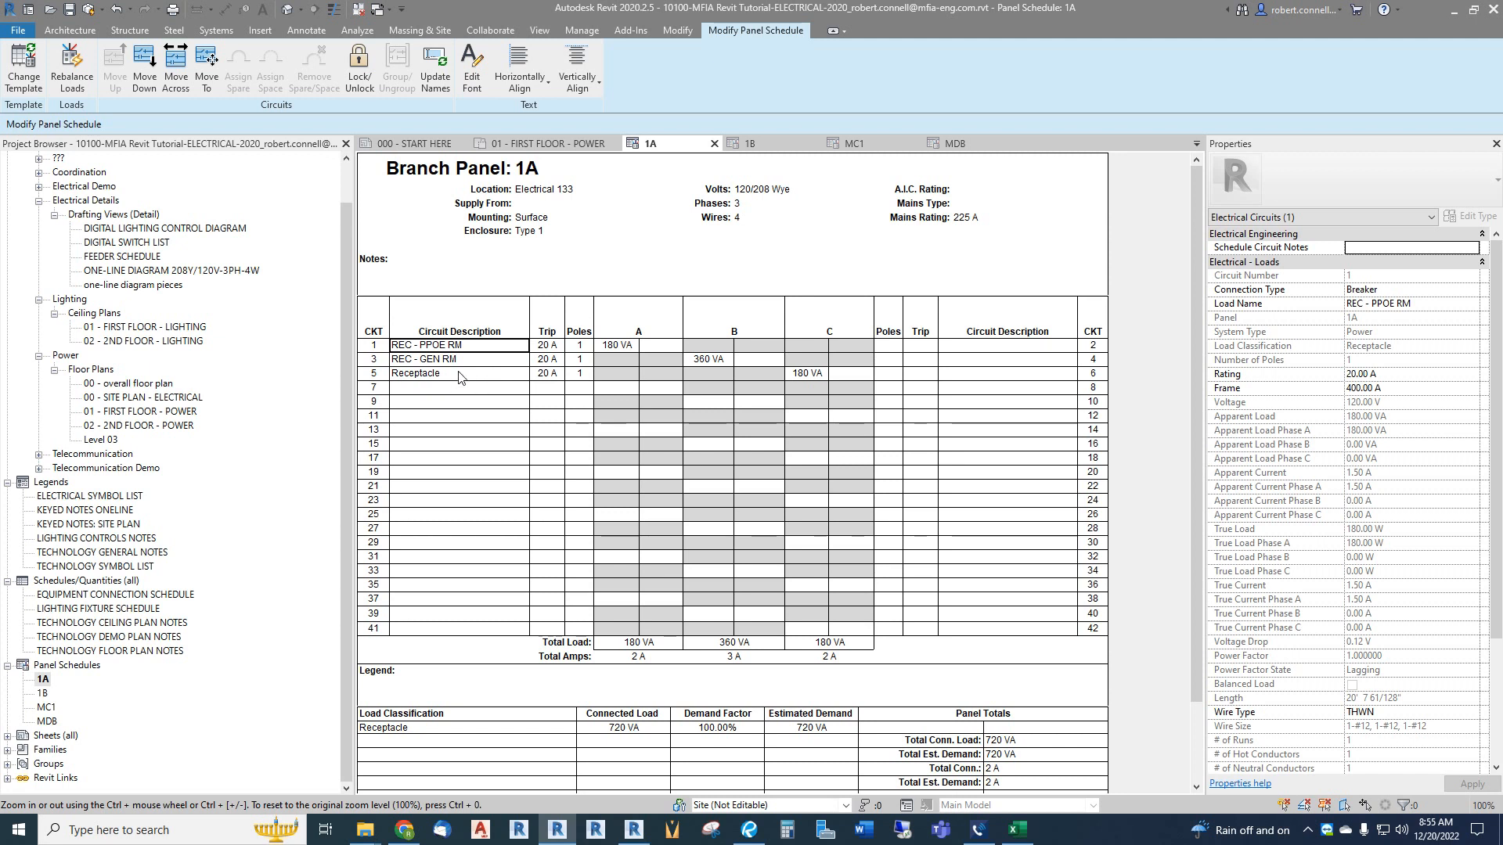
{"action": "left_click", "coordinate": [548, 144]}
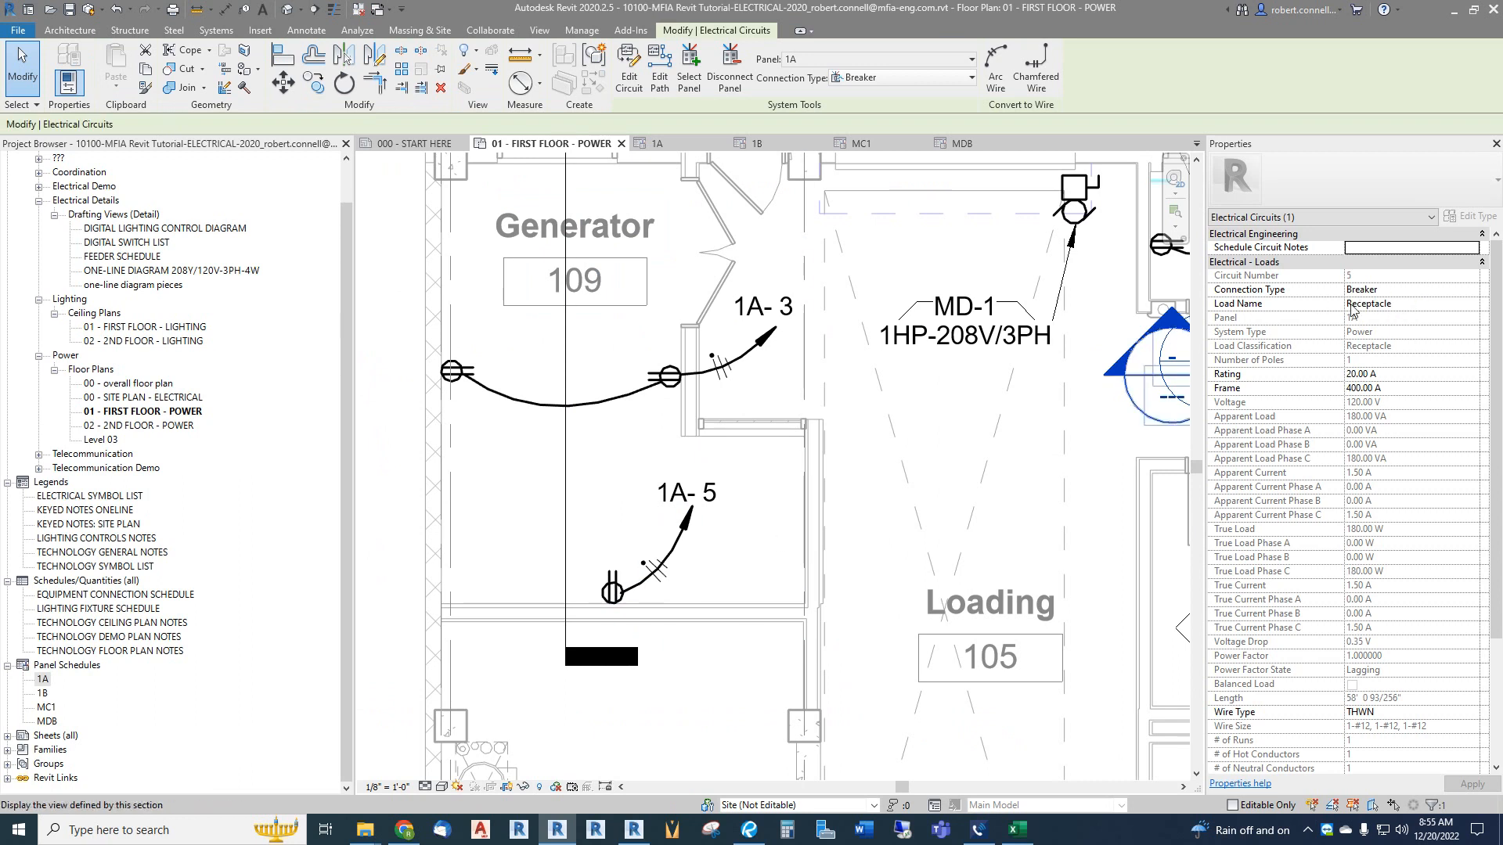
{"action": "left_click", "coordinate": [680, 139]}
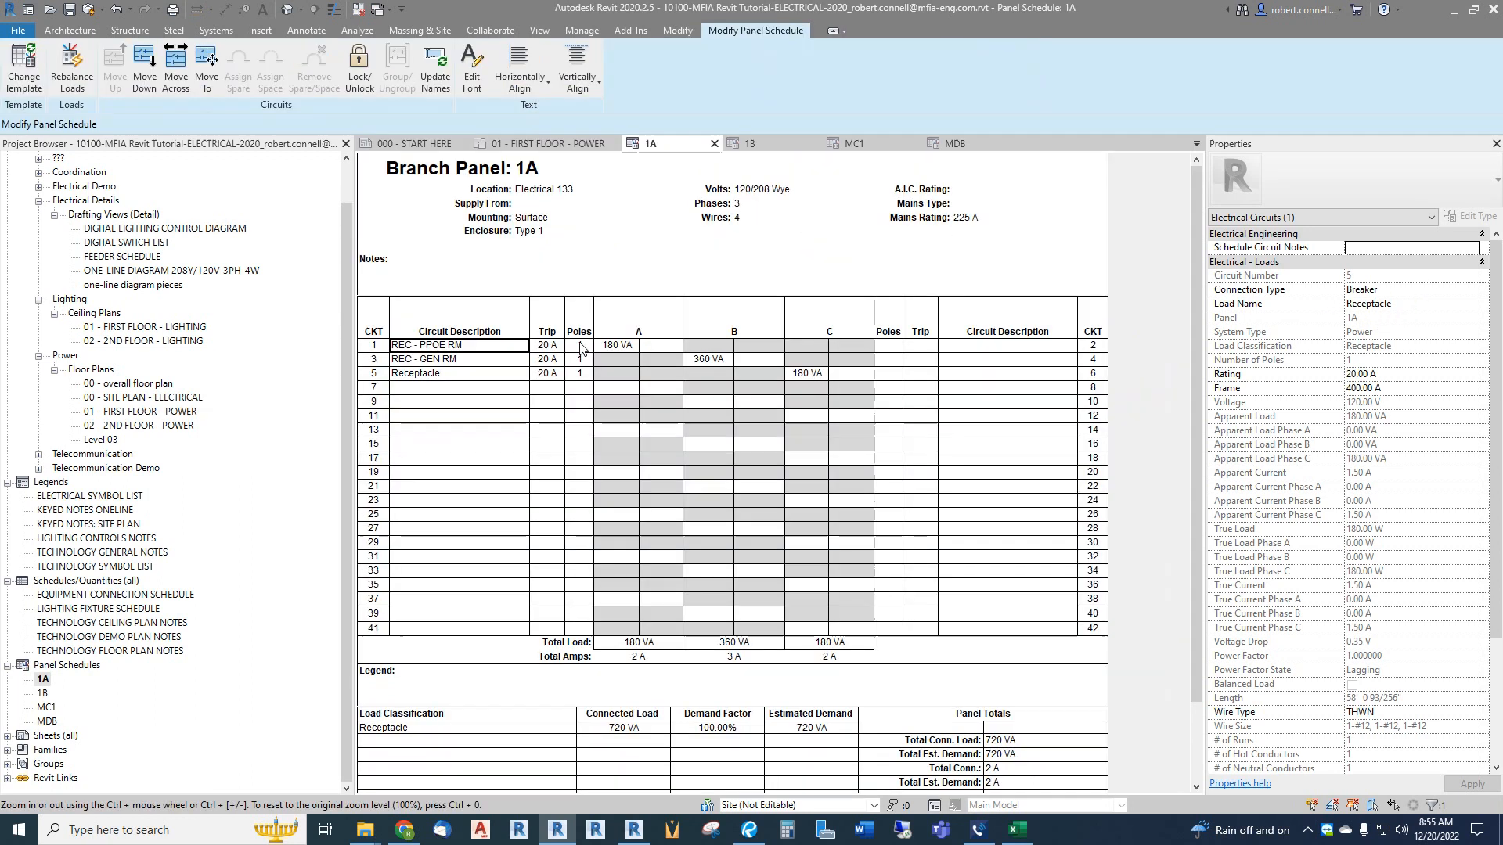
Step: Change circuit 5's description in the panel 1A schedule to REC - GEN RM CONTROLS
{"action": "left_click", "coordinate": [462, 375]}
{"action": "type", "text": "reC - GEN RM"}
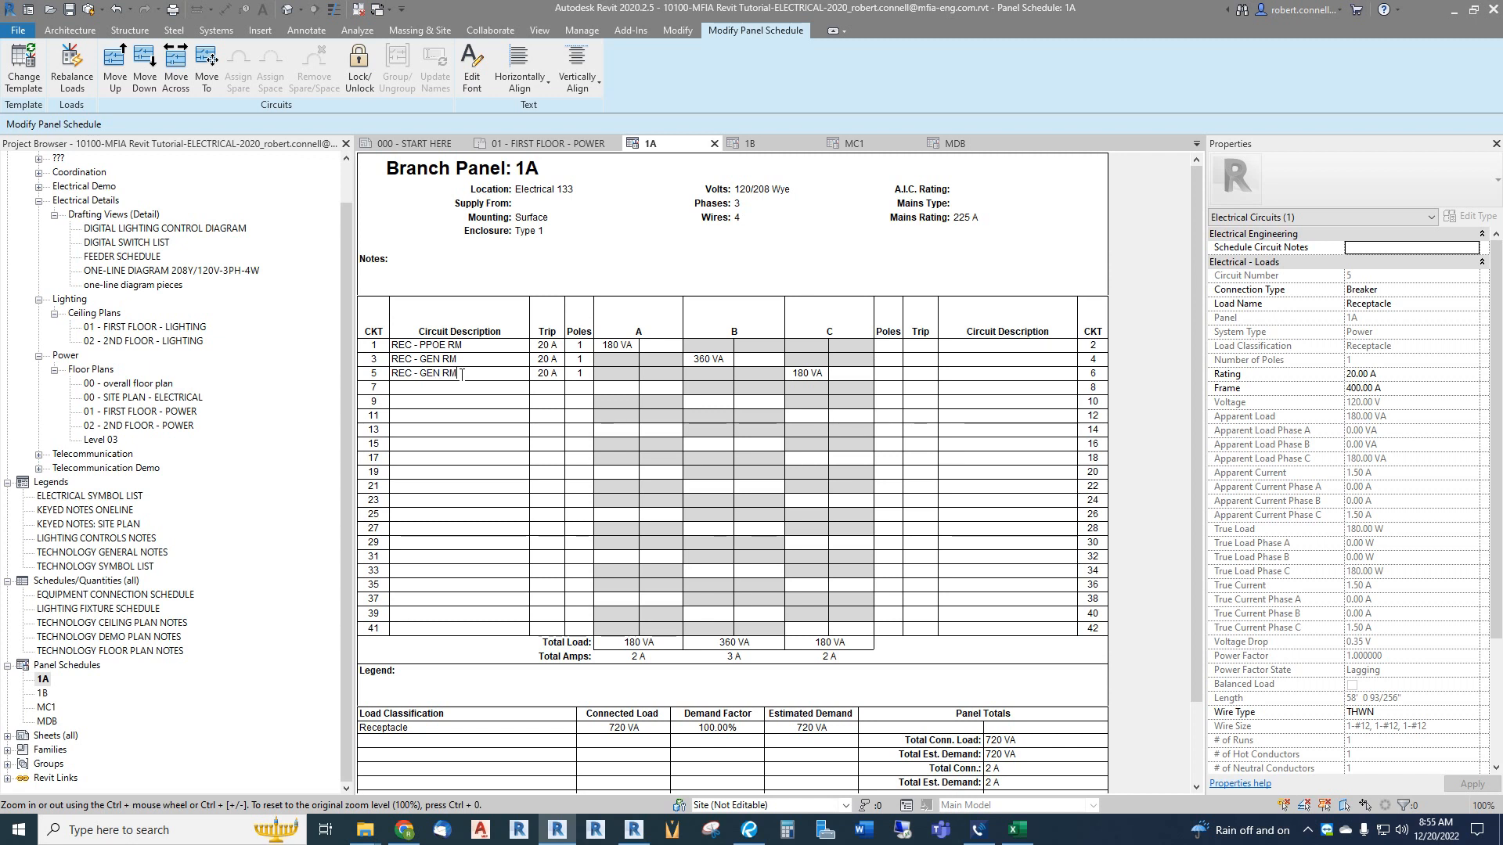
{"action": "type", "text": " CONTROLS"}
{"action": "key", "text": "Return"}
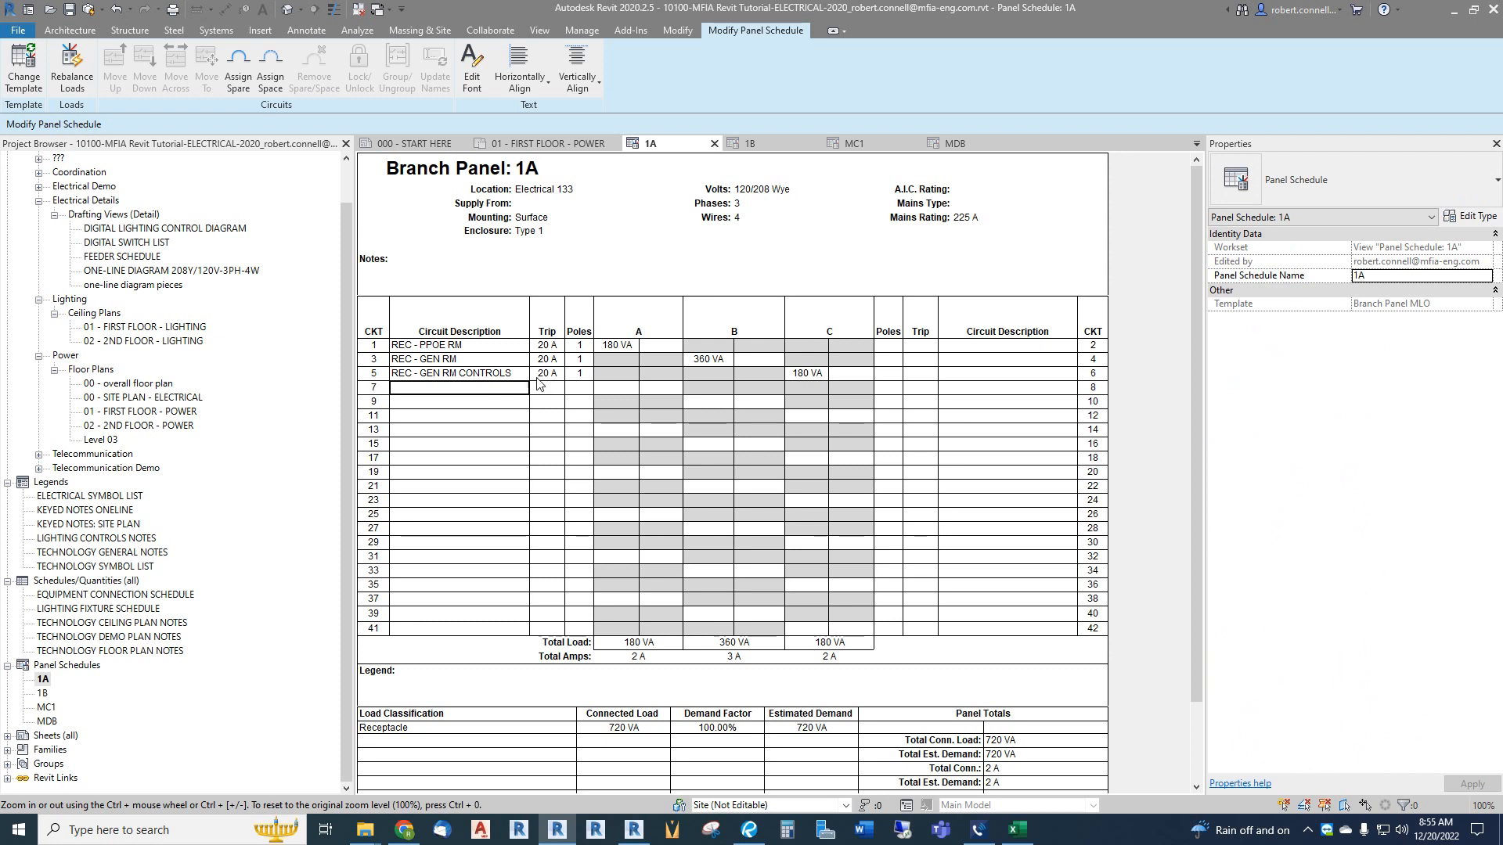
Step: Compare Generator 109's tagged receptacle circuits in the first-floor power plan with the circuit descriptions in the panel 1A schedule
{"action": "left_click", "coordinate": [548, 144]}
{"action": "scroll", "coordinate": [510, 335], "scroll_direction": "down", "scroll_amount": 3}
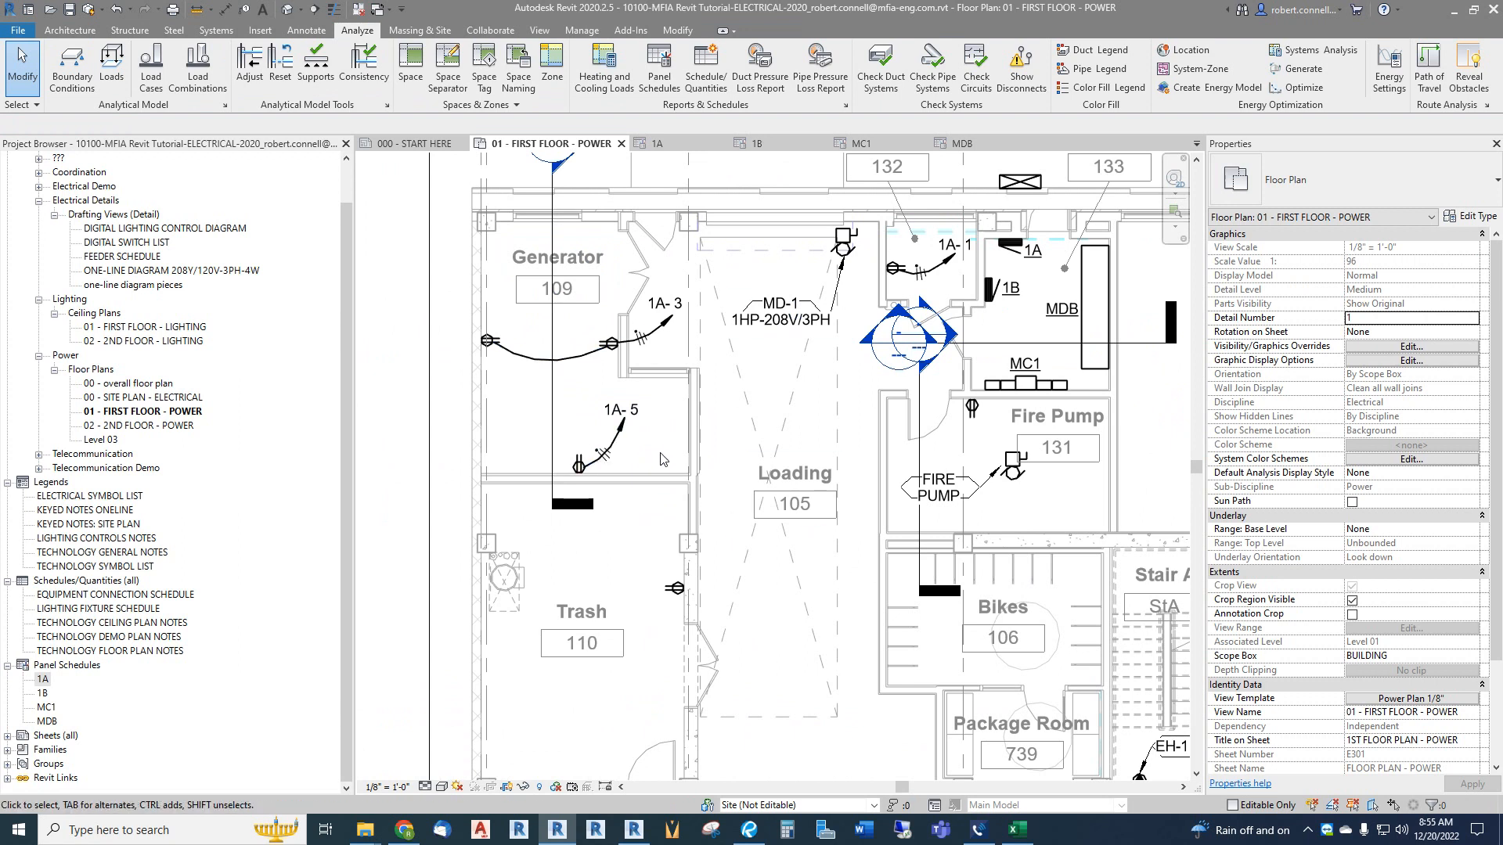
{"action": "scroll", "coordinate": [422, 430], "scroll_direction": "up", "scroll_amount": 4}
{"action": "scroll", "coordinate": [424, 433], "scroll_direction": "down", "scroll_amount": 3}
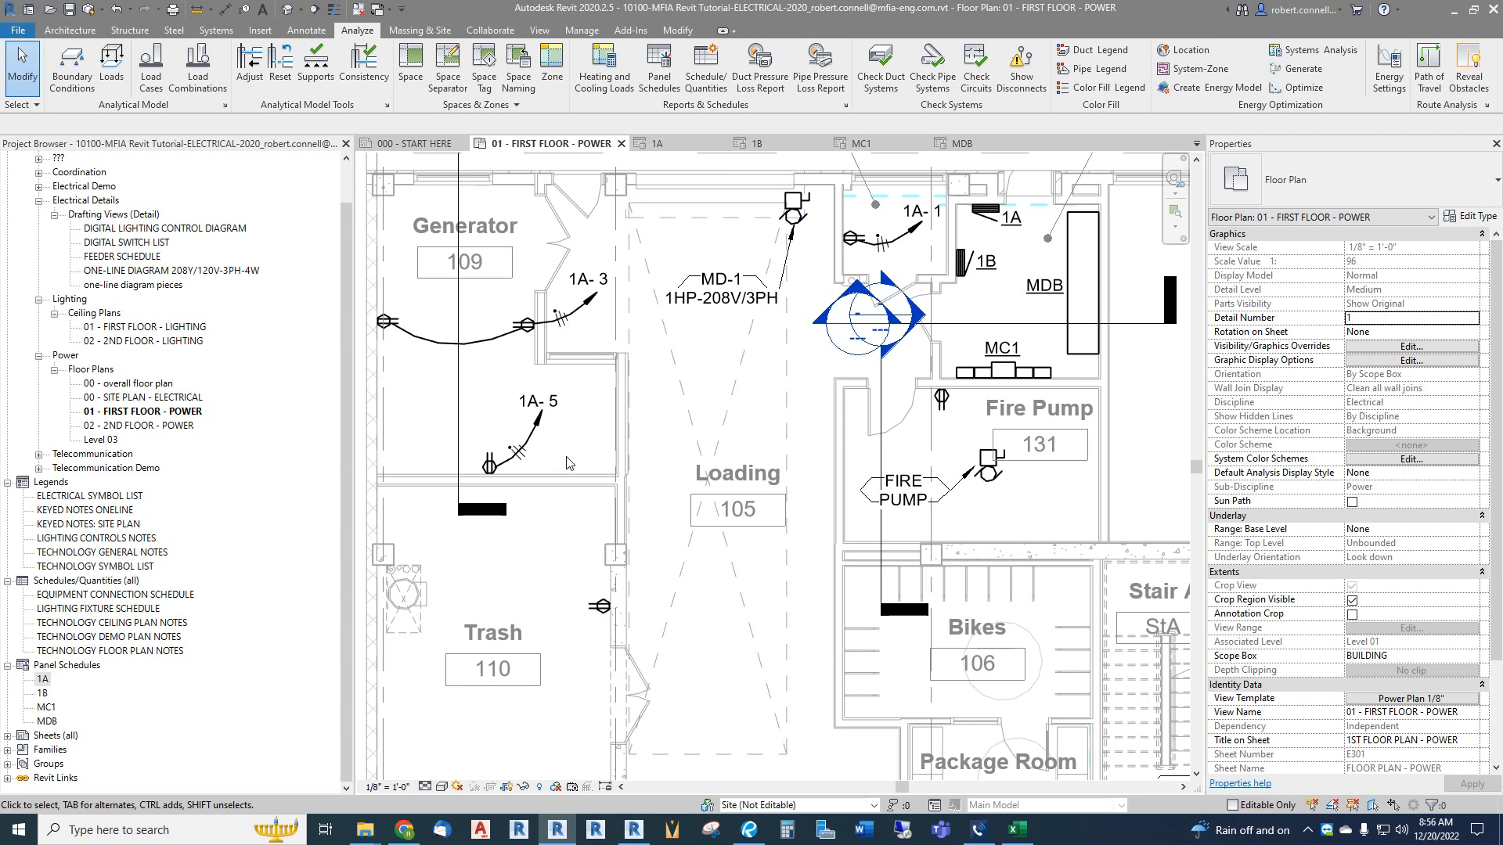
{"action": "left_click", "coordinate": [657, 143]}
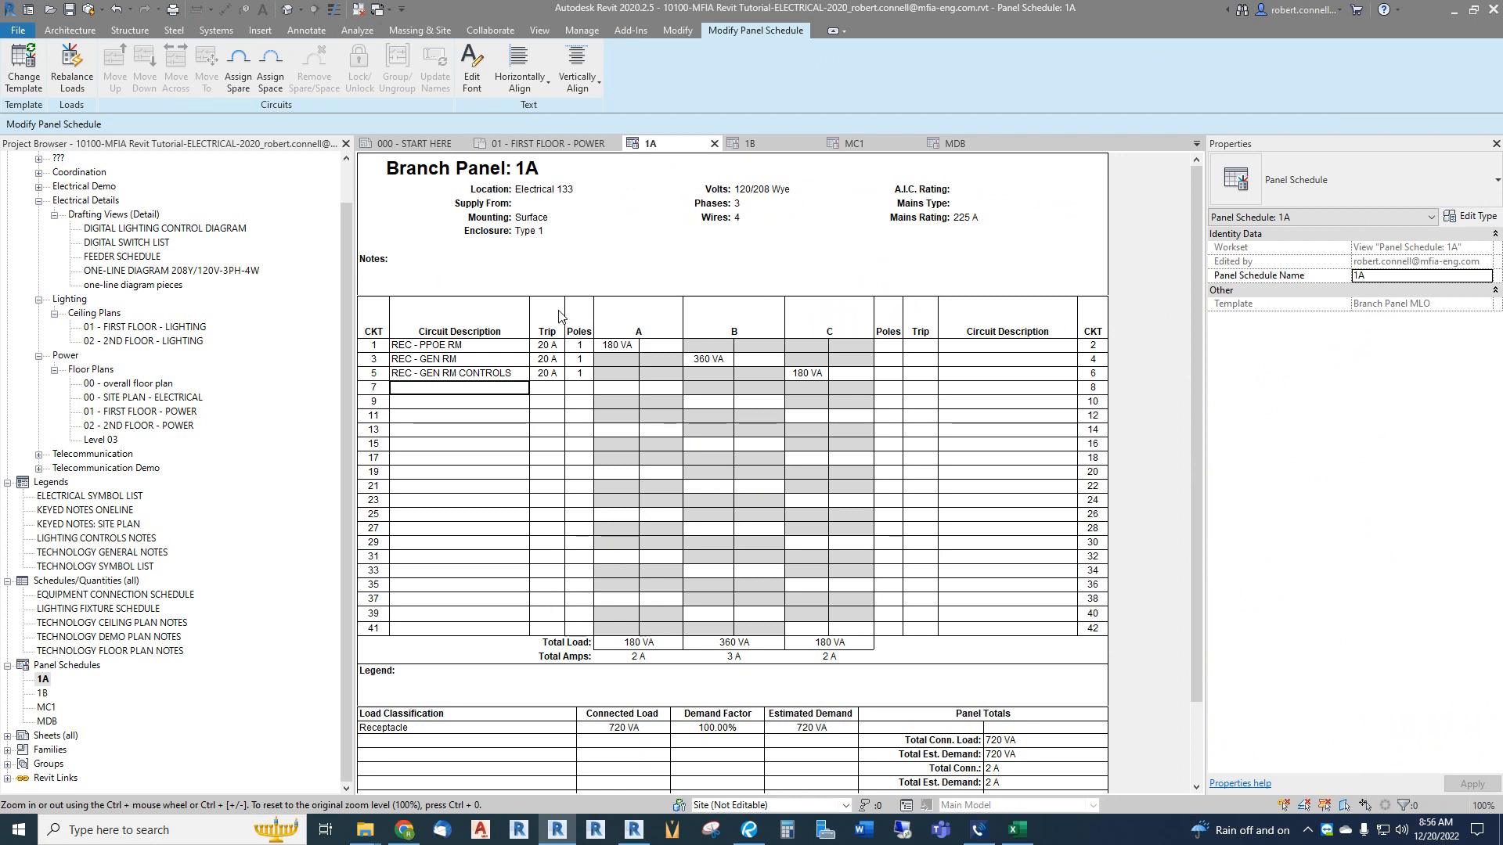
{"action": "left_click", "coordinate": [548, 143]}
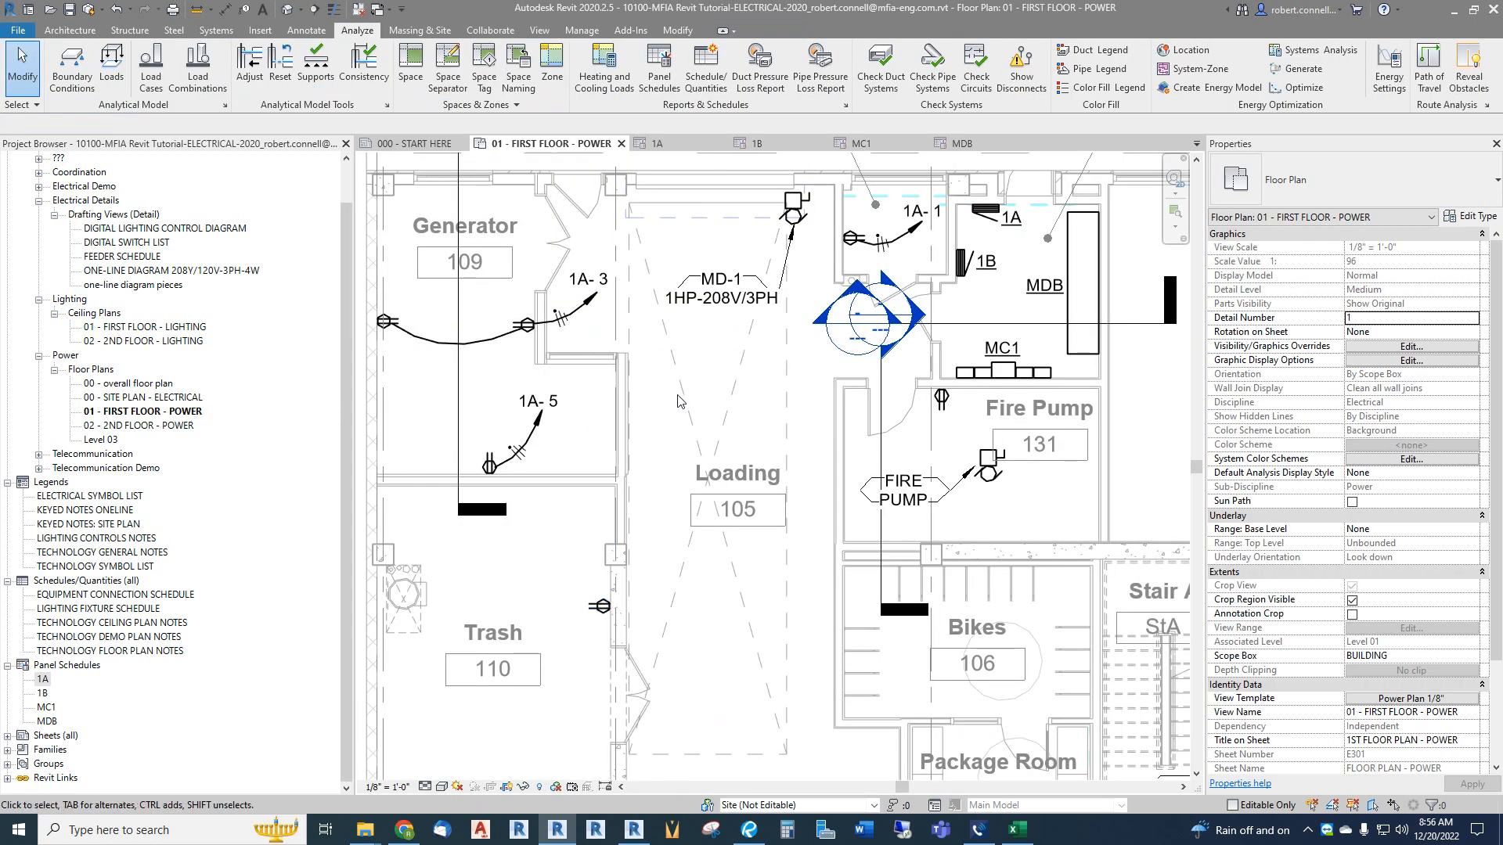
{"action": "scroll", "coordinate": [678, 401], "scroll_direction": "down", "scroll_amount": 4}
{"action": "scroll", "coordinate": [626, 411], "scroll_direction": "up", "scroll_amount": 2}
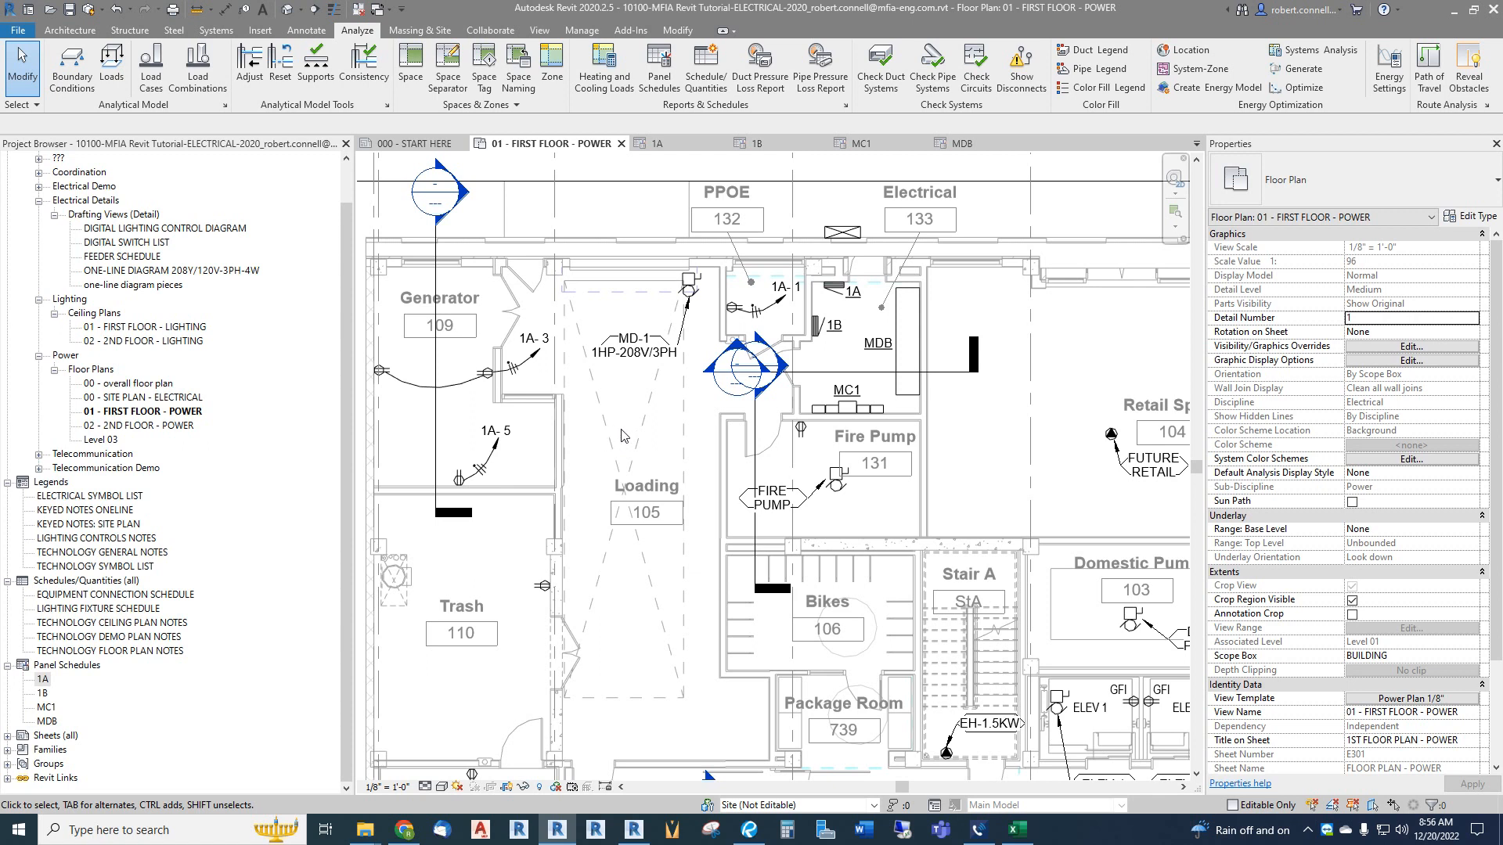
{"action": "scroll", "coordinate": [623, 436], "scroll_direction": "up", "scroll_amount": 1}
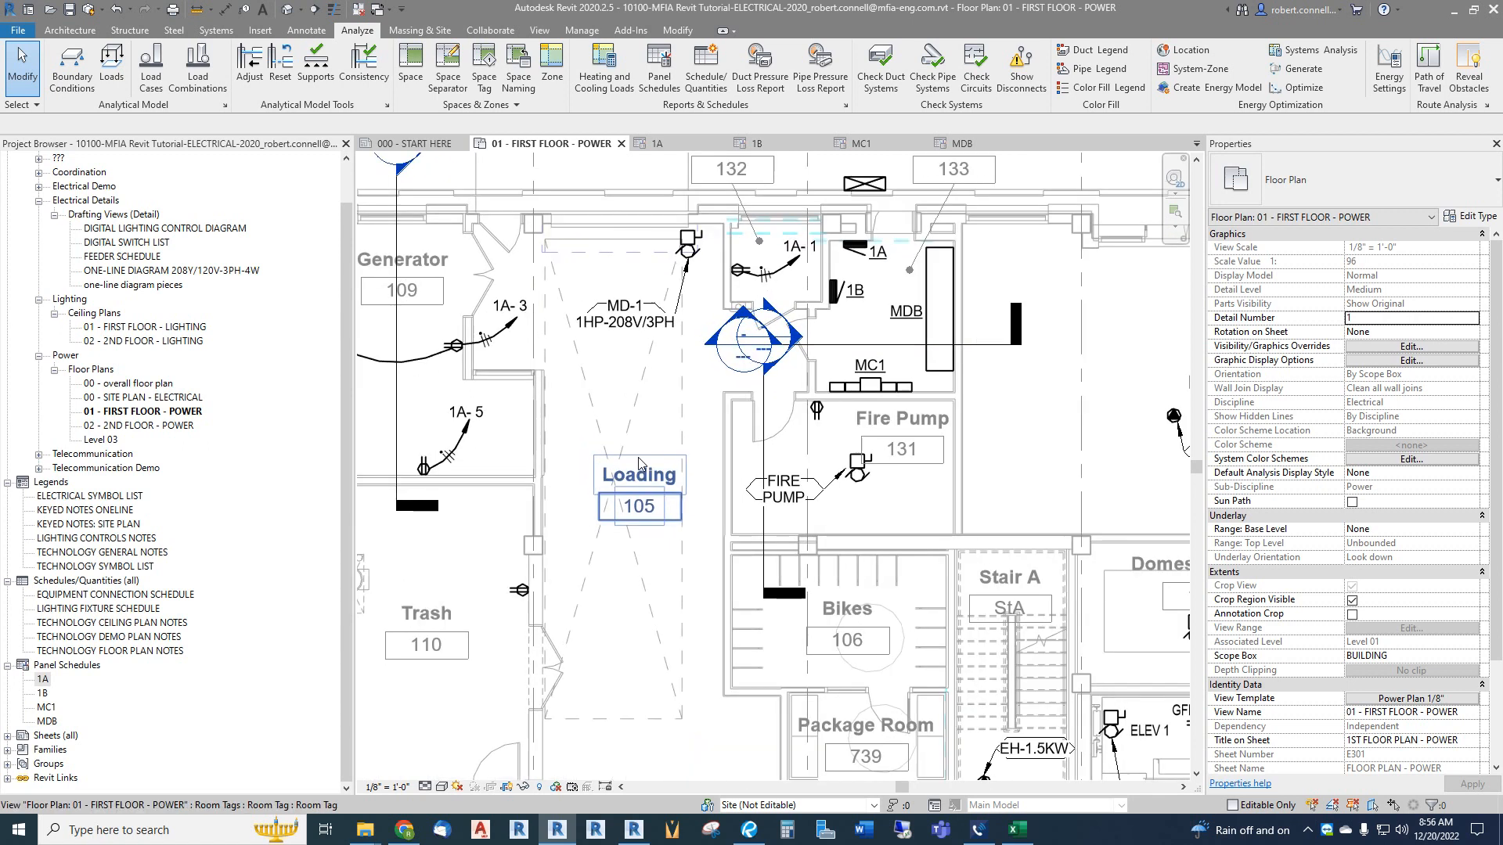
{"action": "scroll", "coordinate": [619, 423], "scroll_direction": "down", "scroll_amount": 1}
{"action": "scroll", "coordinate": [615, 392], "scroll_direction": "up", "scroll_amount": 1}
{"action": "scroll", "coordinate": [614, 391], "scroll_direction": "down", "scroll_amount": 1}
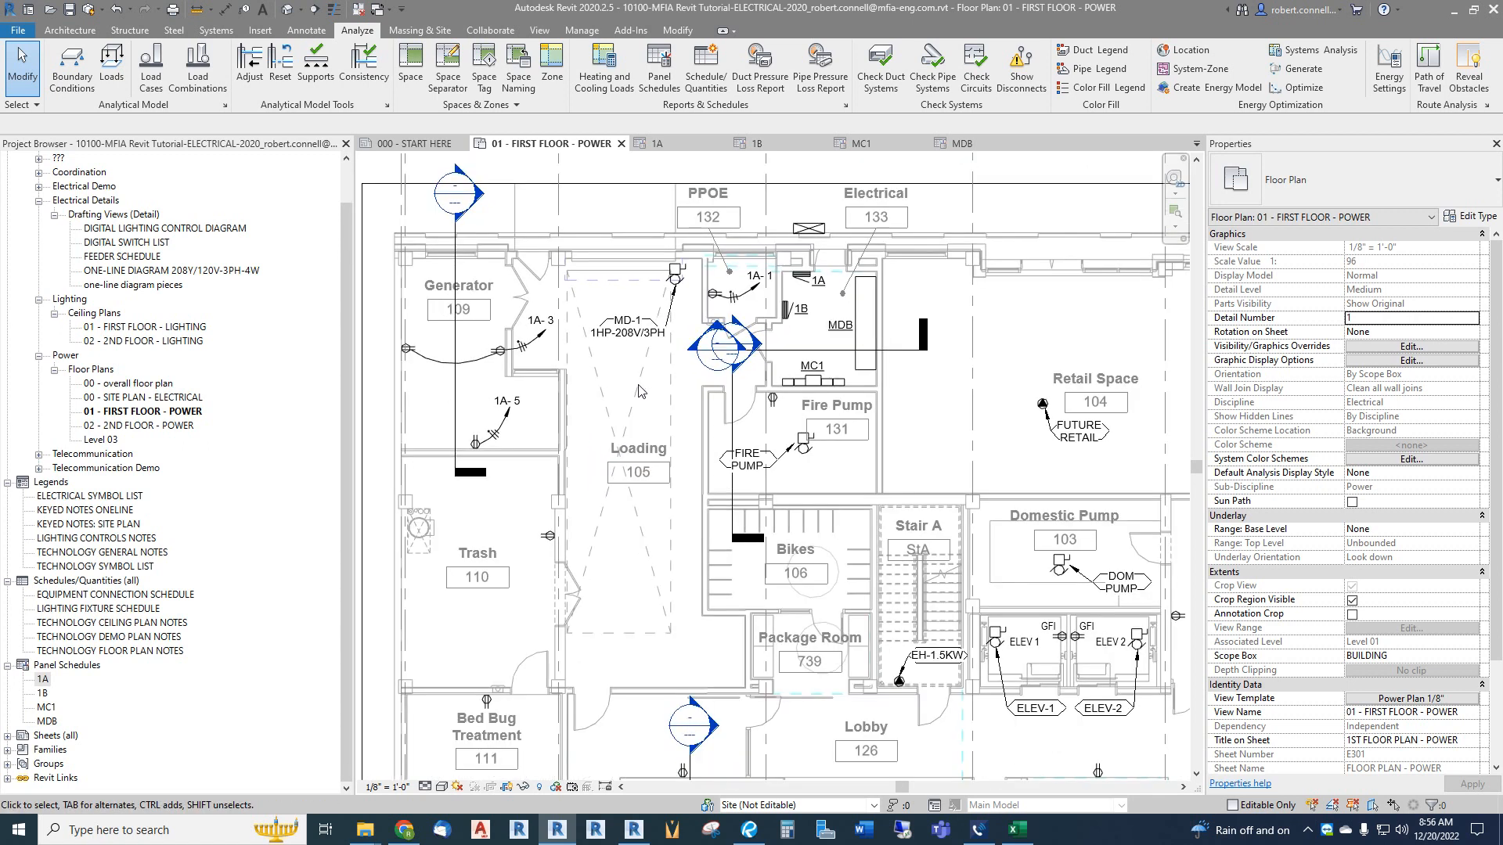